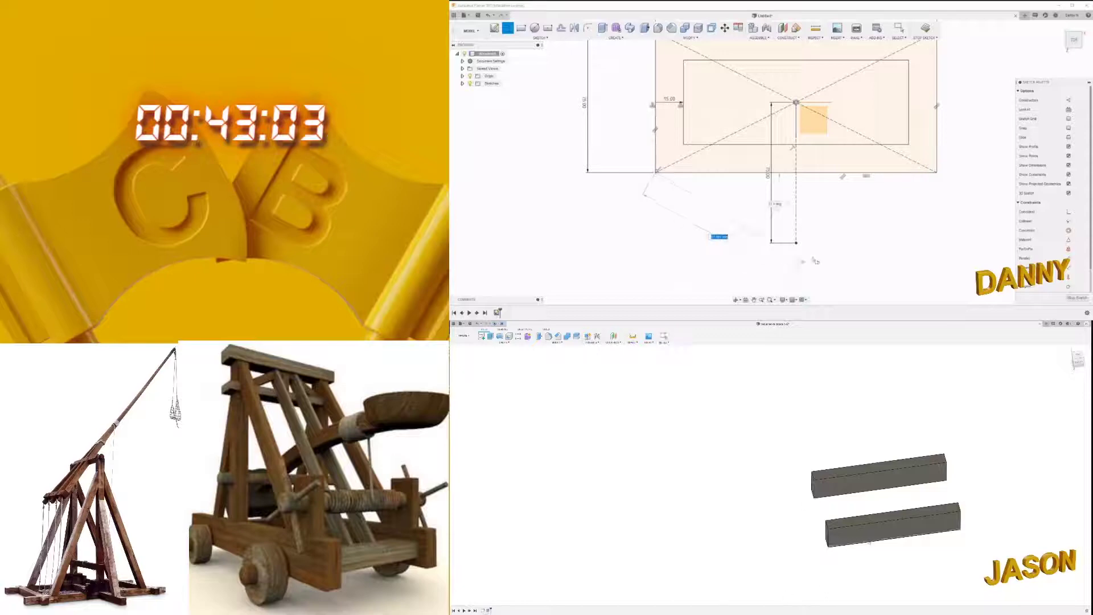
Step: Draw two angled lines from the left corner to a lower point and up to the right corner
left_click(796, 242)
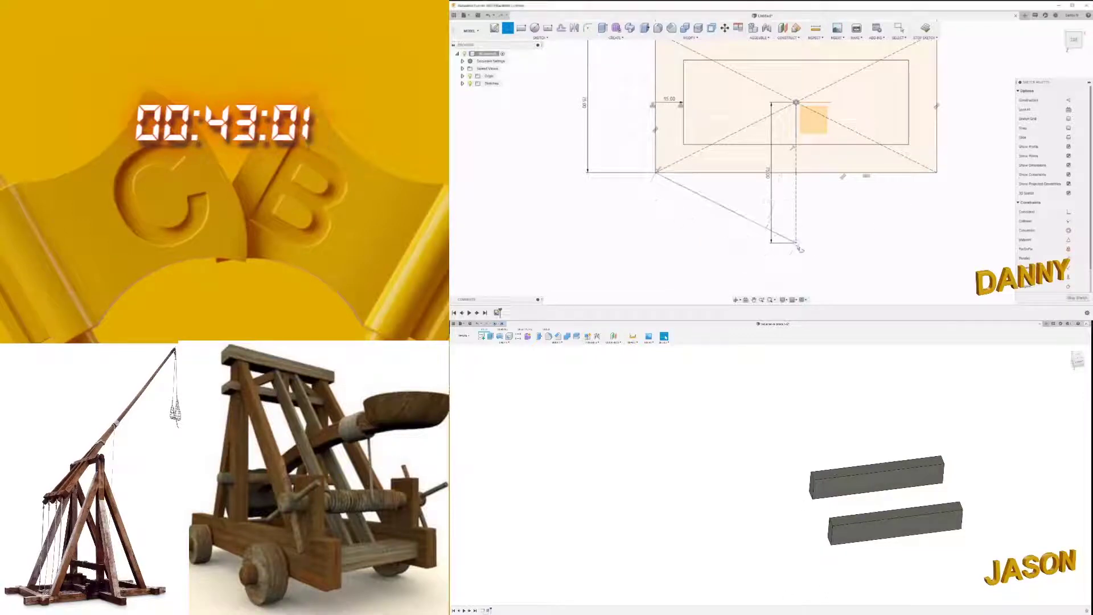
left_click(937, 172)
key("Escape")
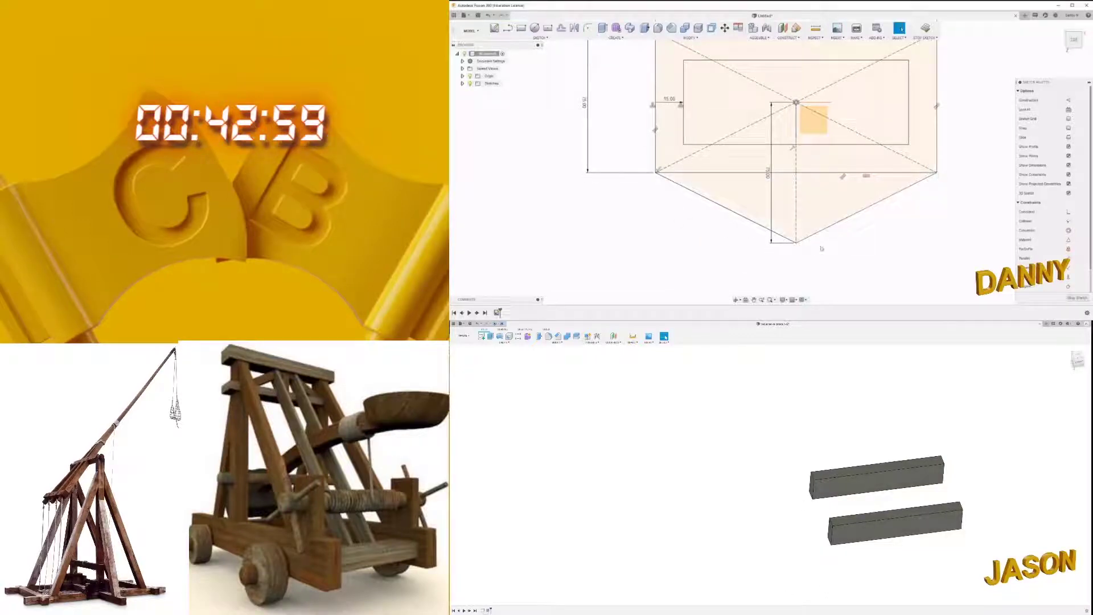
Step: Start another line from the left corner, then cancel it unfinished
scroll(807, 203, "up", 2)
key("l")
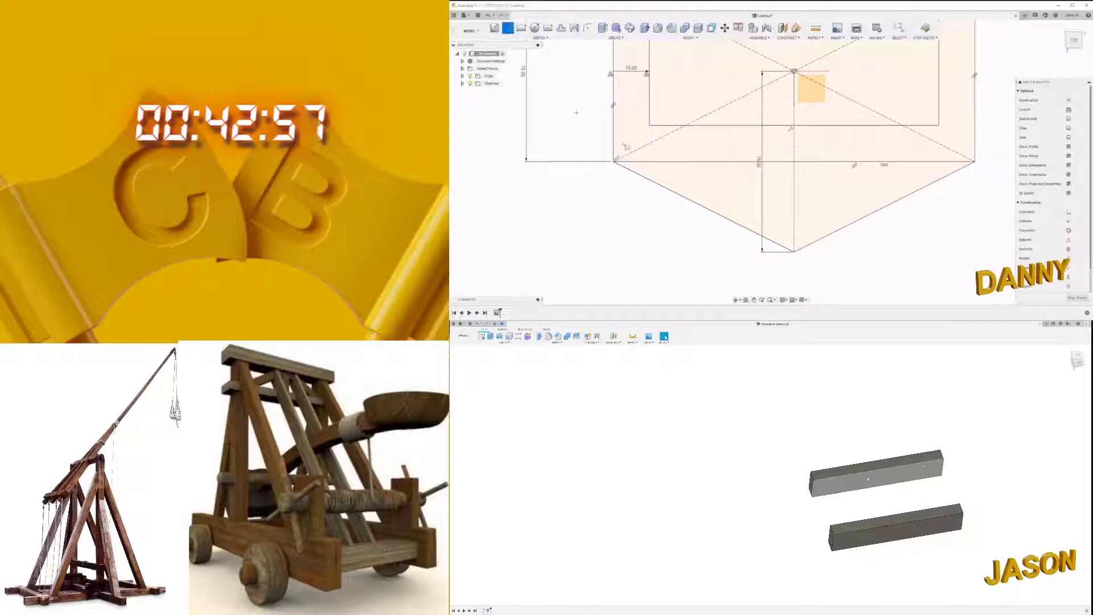
left_click(613, 161)
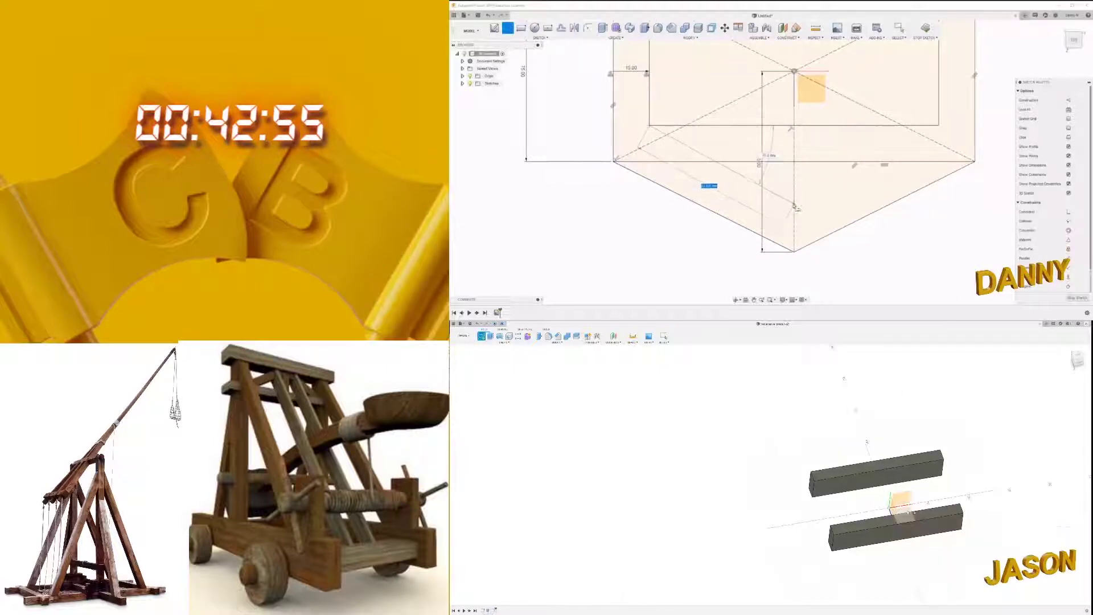
key("Escape")
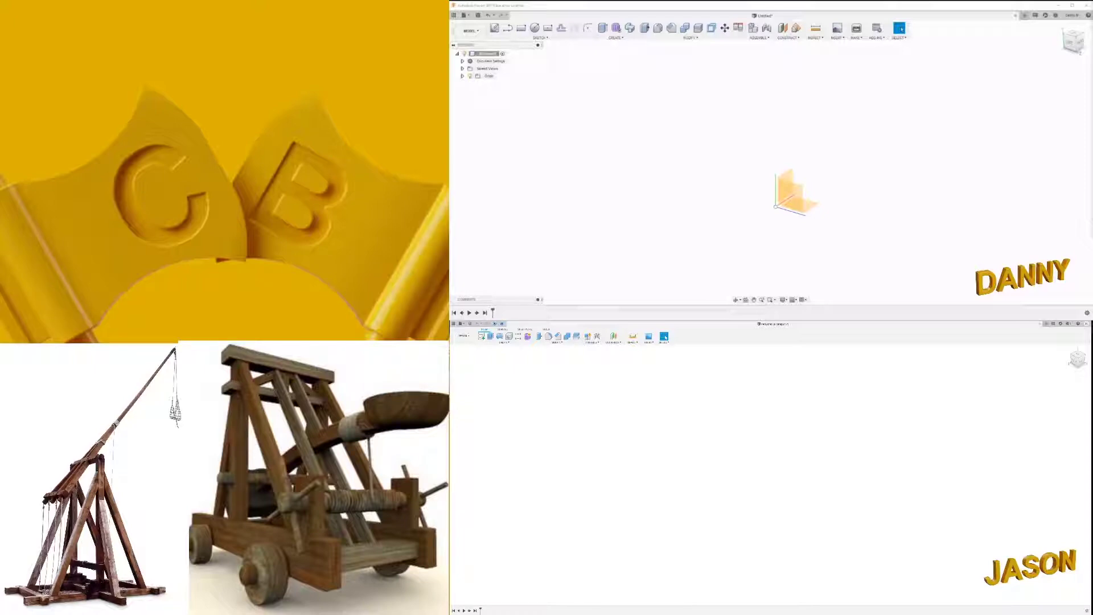
Step: Orbit the view around the three origin planes of the empty design
mouse_move(909, 155)
middle_mouse_down("shift")
mouse_move(898, 154)
mouse_move(916, 199)
middle_mouse_up("shift")
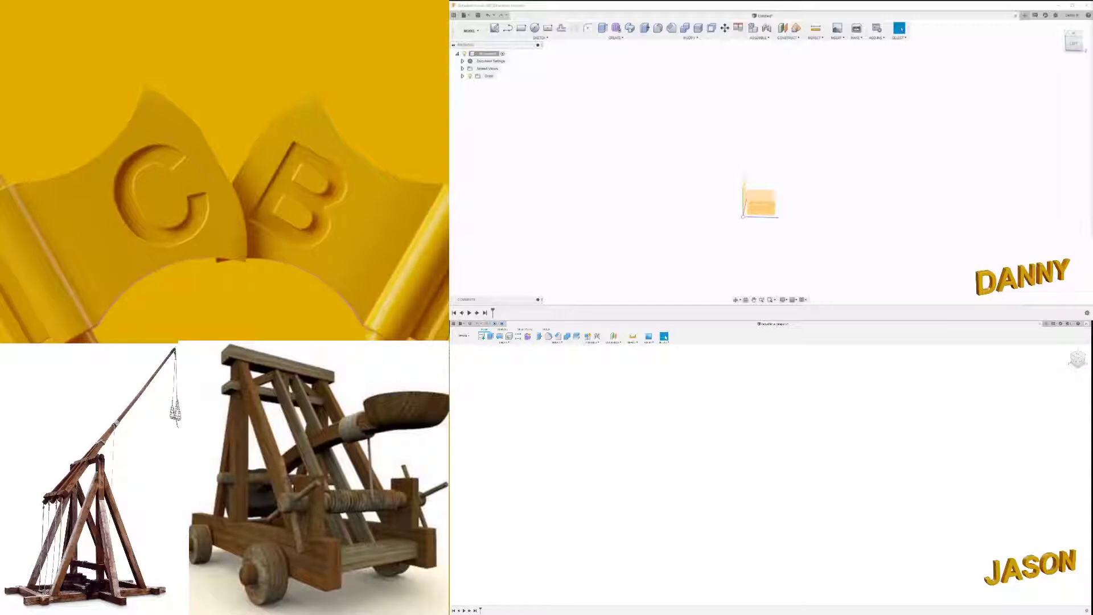
mouse_move(828, 203)
middle_mouse_down("shift")
mouse_move(749, 183)
mouse_move(808, 198)
mouse_move(666, 190)
mouse_move(807, 190)
mouse_move(766, 203)
mouse_move(811, 200)
mouse_move(825, 159)
mouse_move(796, 199)
middle_mouse_up("shift")
left_click(899, 28)
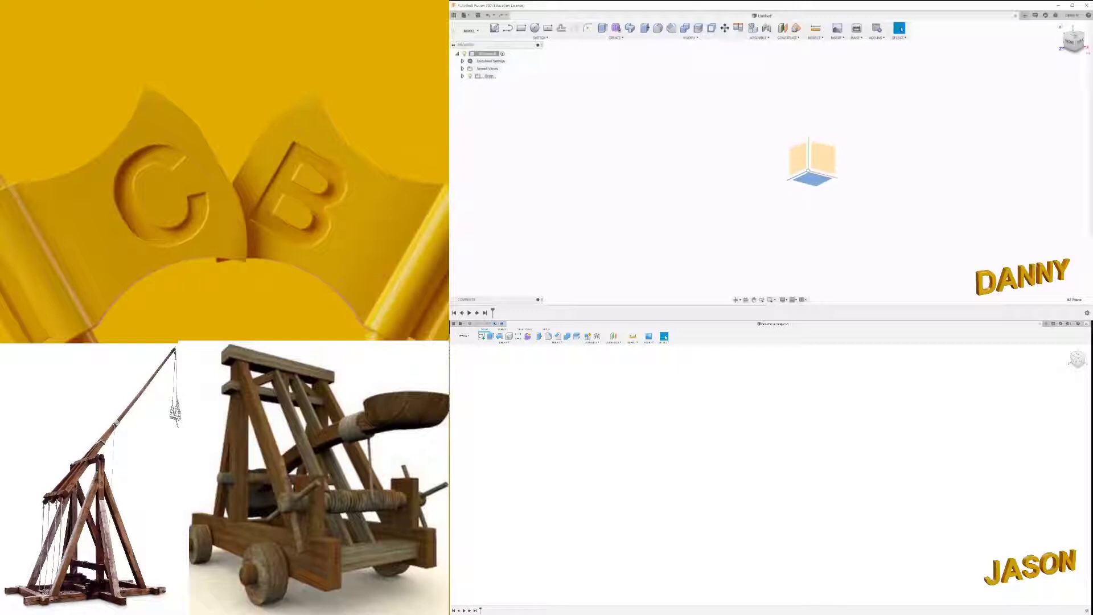
Step: Orbit the view and select the horizontal XZ origin plane
middle_click_drag(820, 174, 802, 191, "shift")
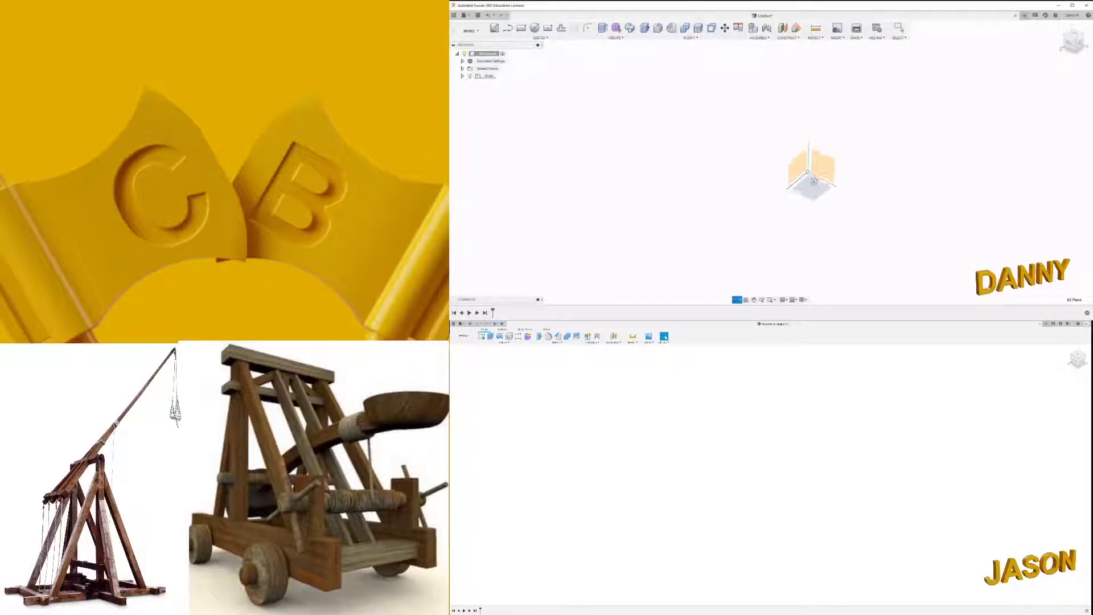
left_click(802, 192)
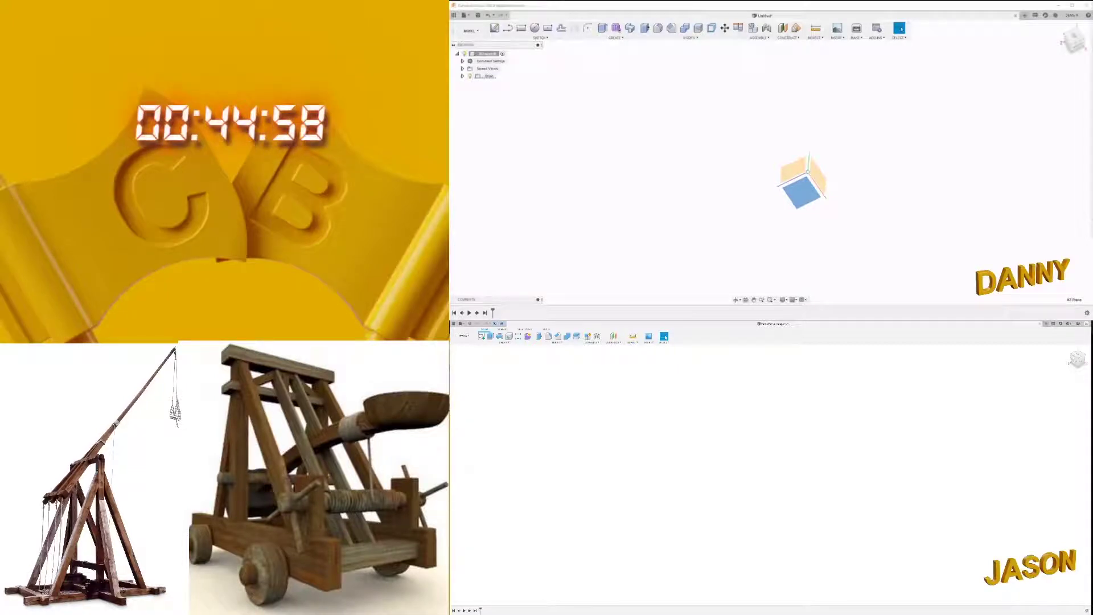
middle_click_drag(795, 216, 815, 203, "shift")
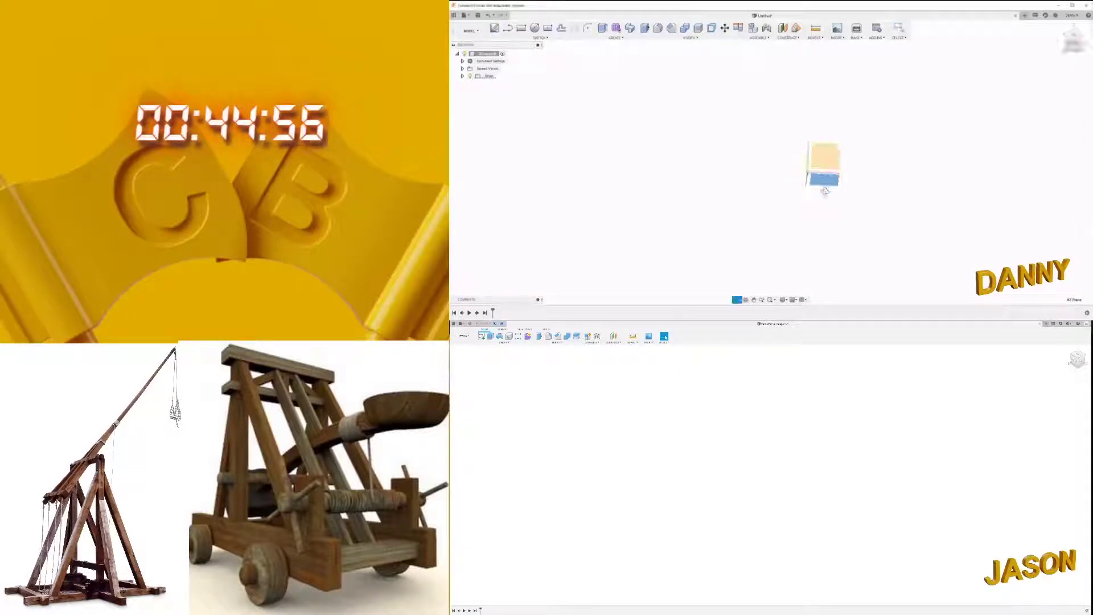
left_click_drag(815, 203, 841, 183)
key("Escape")
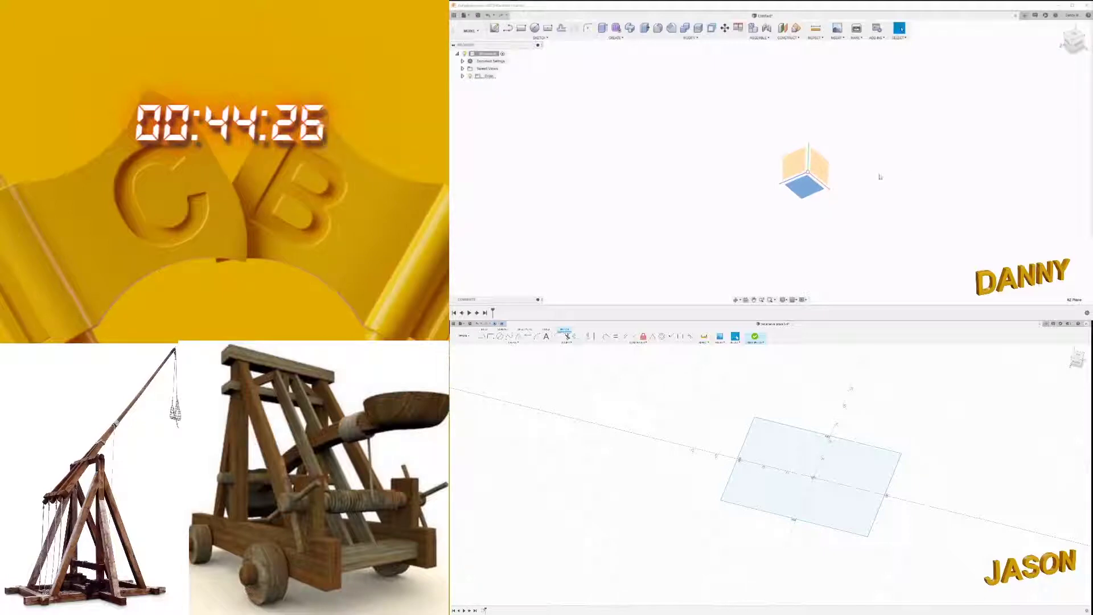
Step: Face the sketch plane straight on and drag out a first two-corner rectangle
mouse_move(839, 181)
middle_mouse_down("shift")
mouse_move(848, 184)
mouse_move(837, 188)
middle_mouse_up("shift")
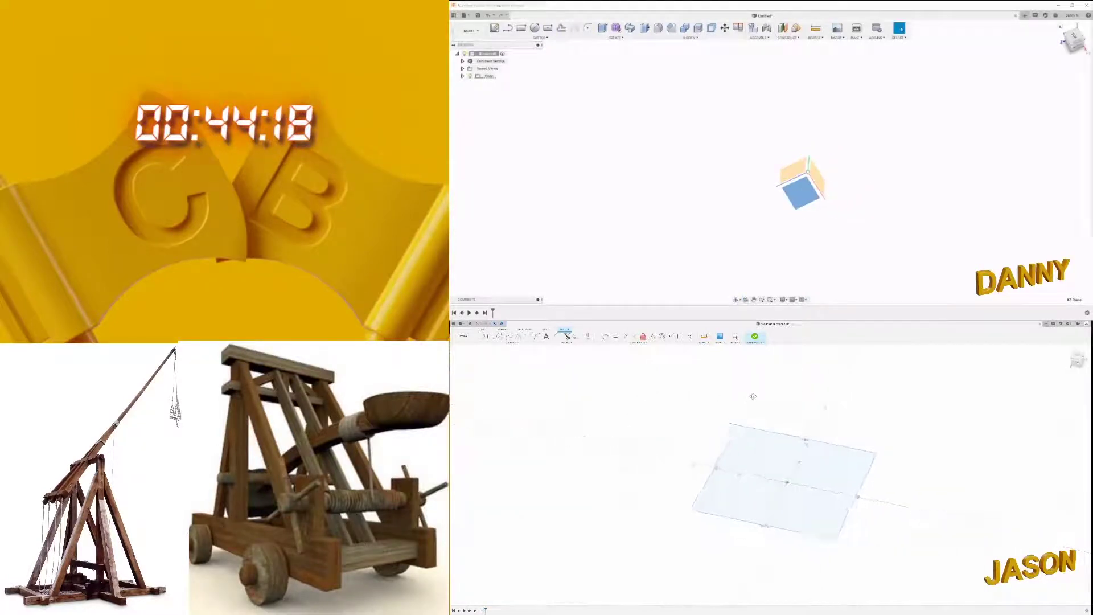
key("Escape")
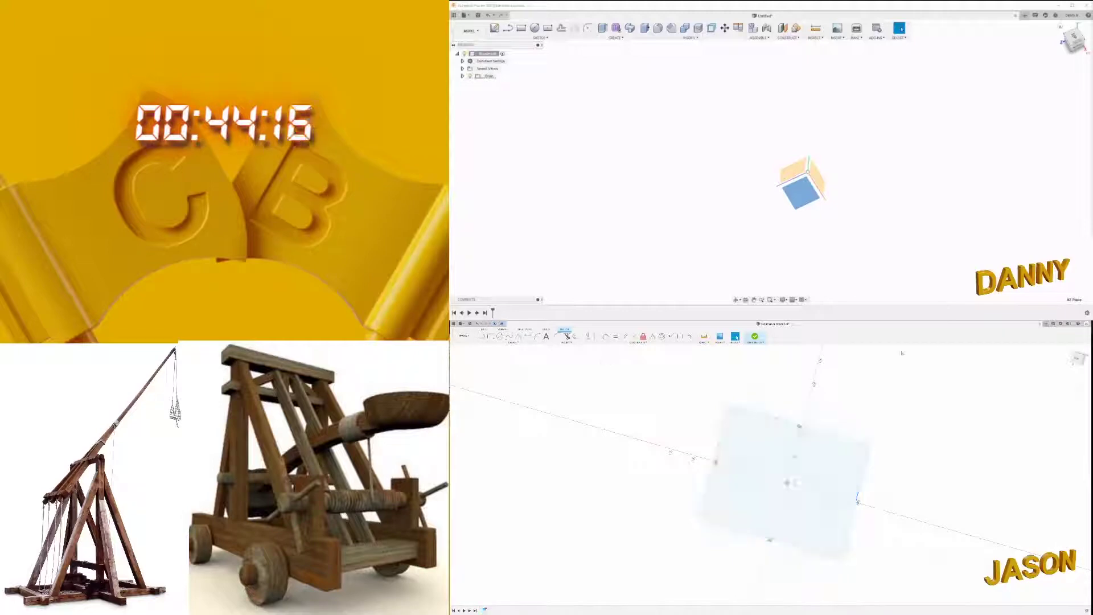
left_click(1076, 359)
key("r")
left_click(740, 454)
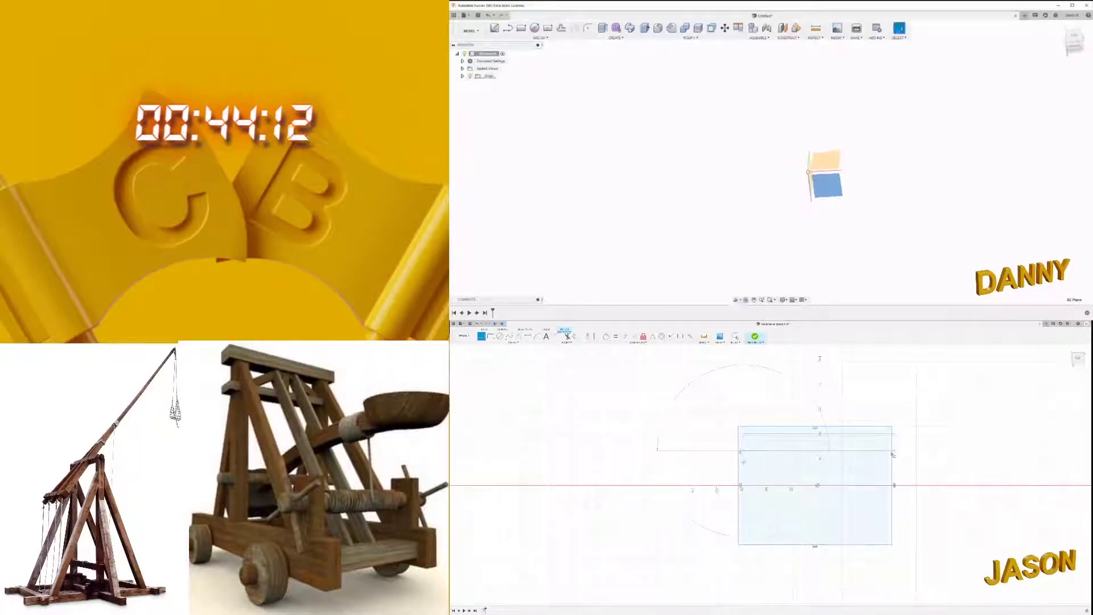
left_click(933, 543)
Step: Pick the origin plane to sketch on, then cancel the line and rectangle attempts
left_click(825, 161)
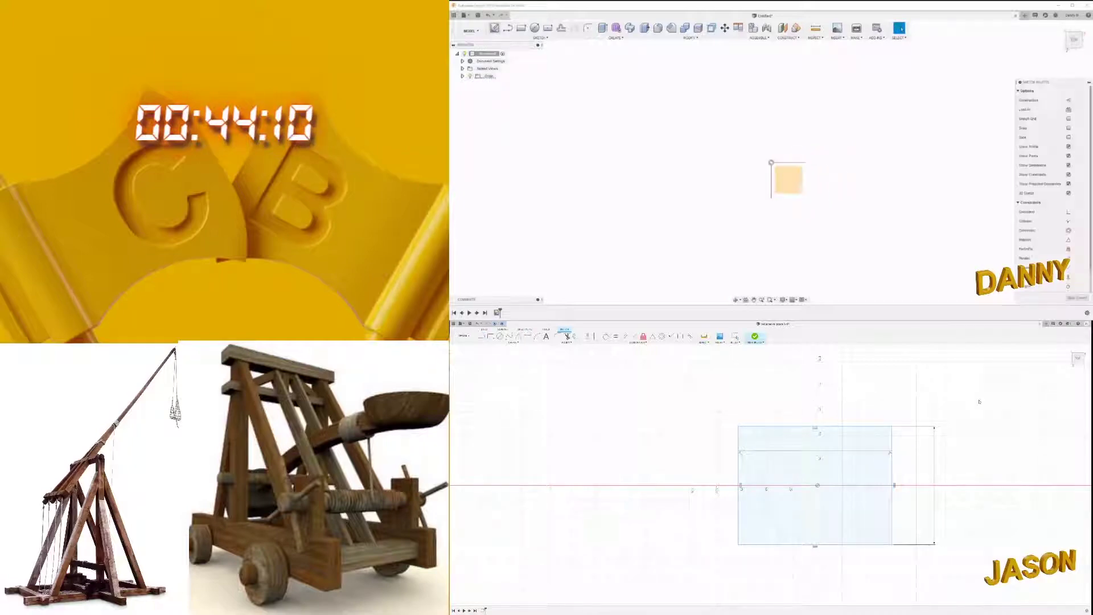
key("l")
key("l")
scroll(892, 506, "down", 2)
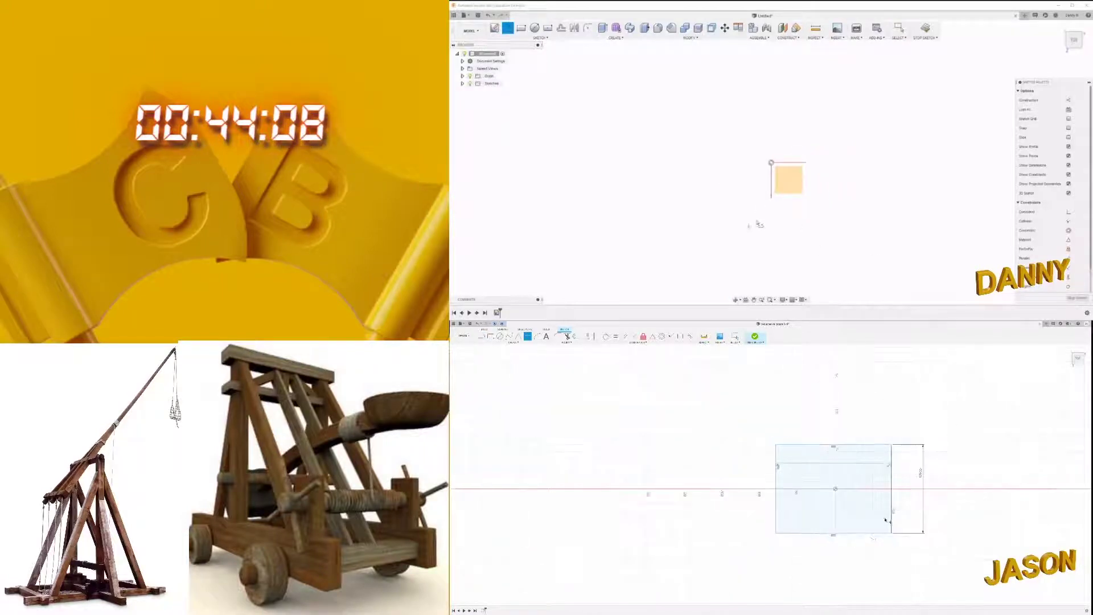
key("l")
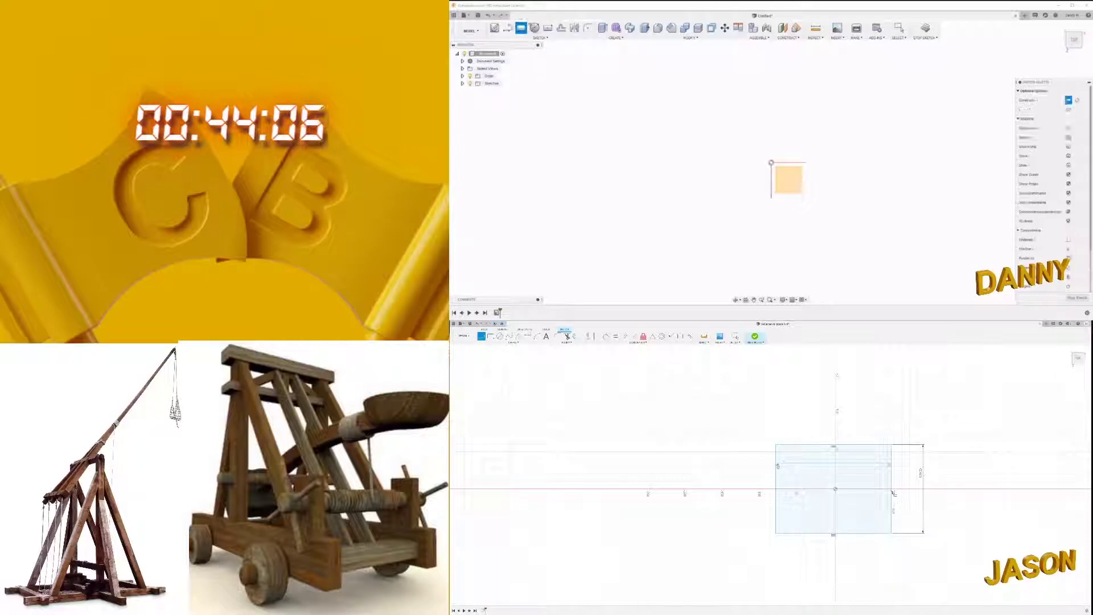
key("Escape")
left_click(630, 110)
key("Escape")
key("r")
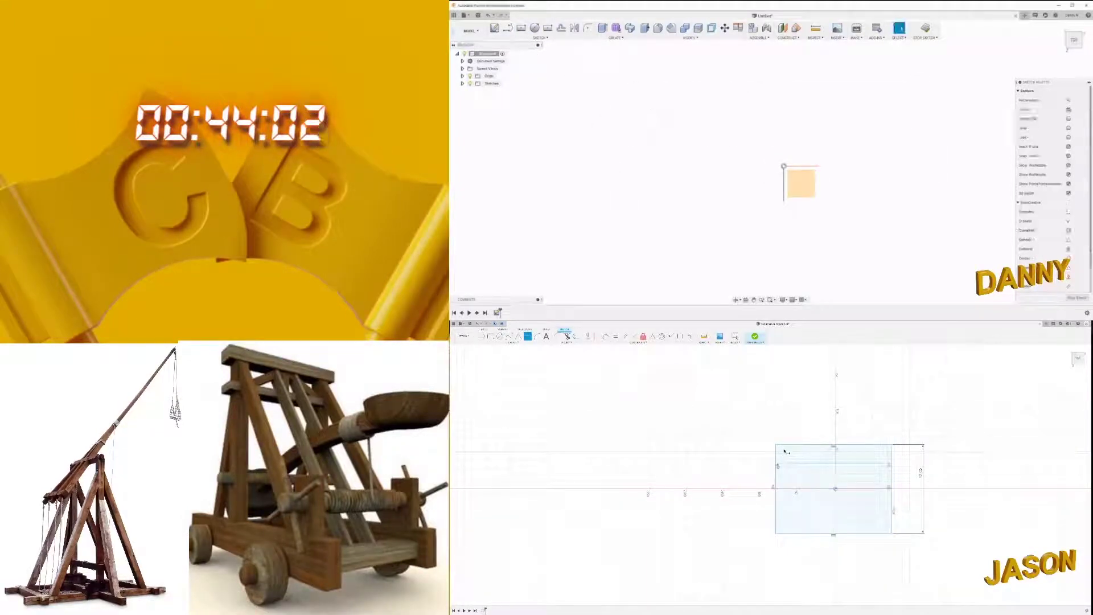
Step: Start a centre rectangle anchored on the origin
key("r")
left_click(783, 166)
scroll(942, 242, "down", 2)
scroll(911, 239, "down", 2)
scroll(888, 239, "up", 2)
scroll(911, 241, "up", 1)
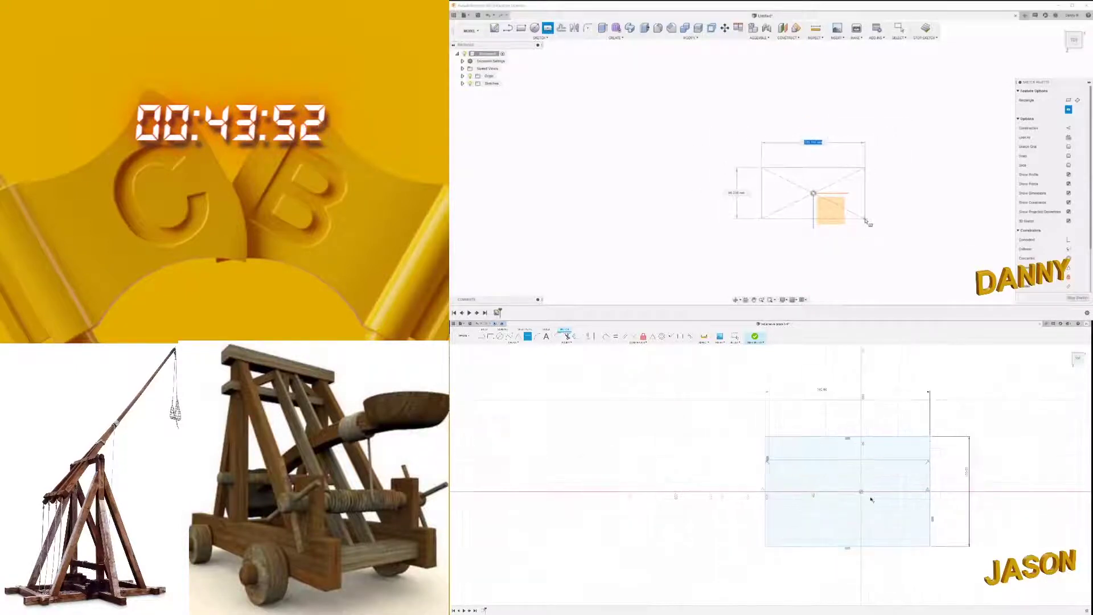
scroll(868, 454, "up", 2)
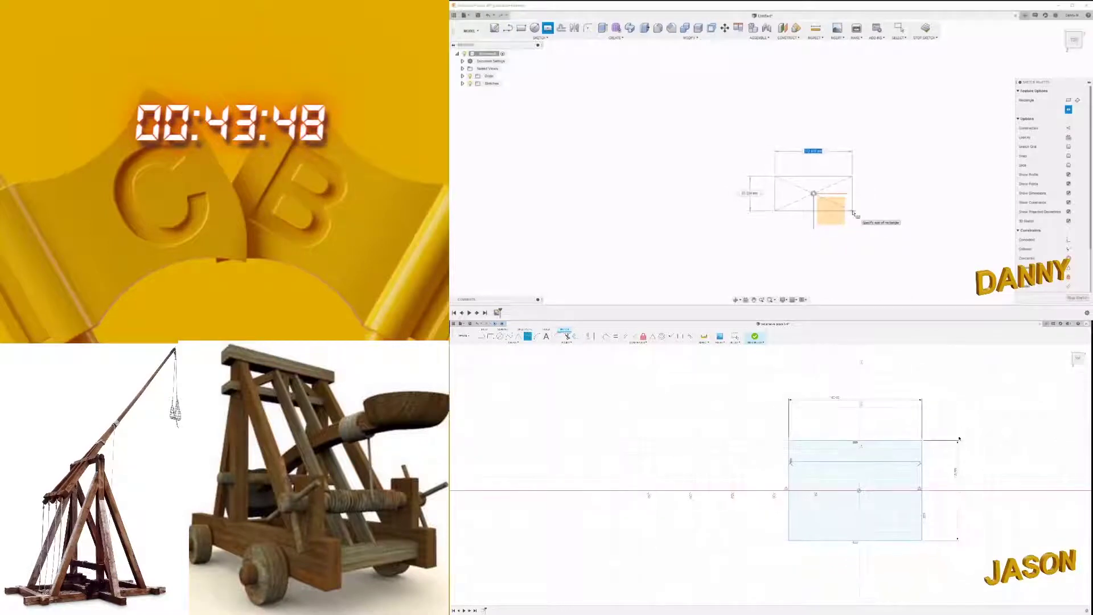
key("Tab")
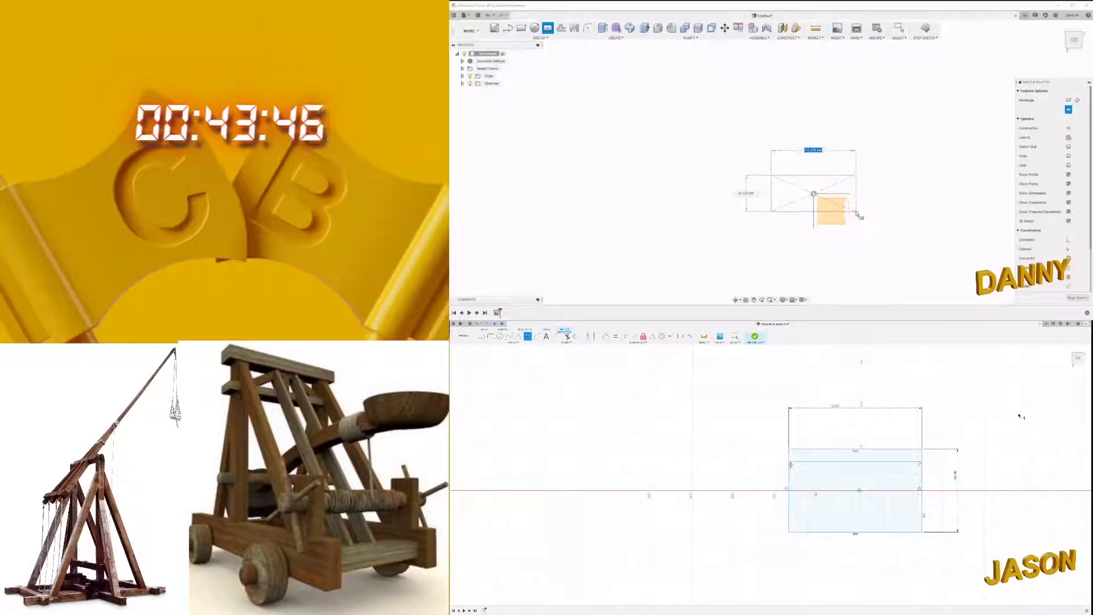
scroll(923, 457, "up", 2)
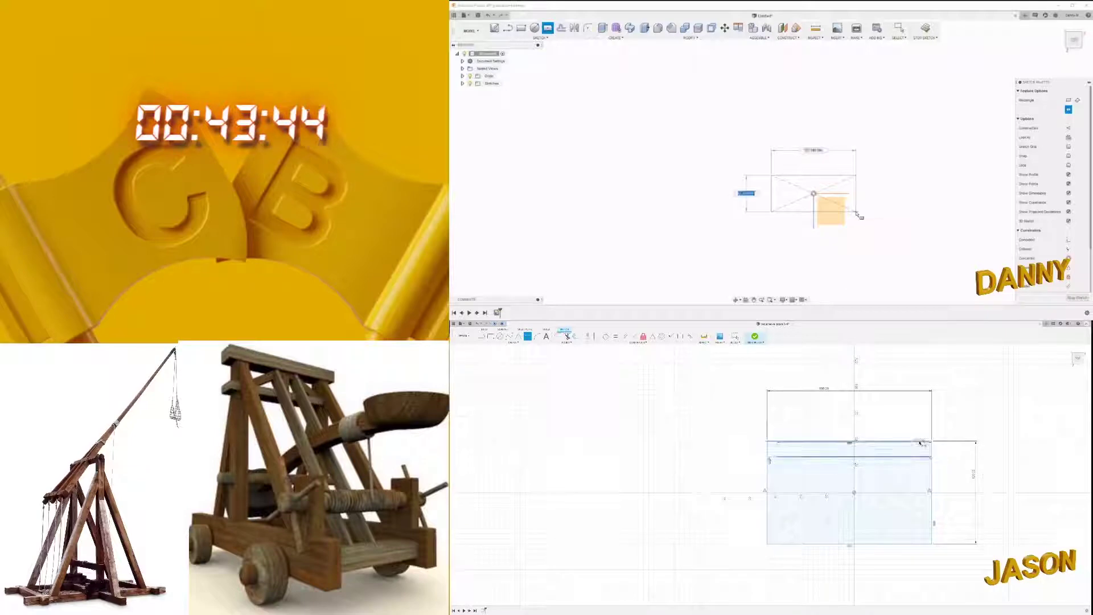
Step: Add a vertical height dimension between the edge and the line
left_click(925, 442)
left_click(959, 452)
scroll(938, 482, "down", 2)
scroll(934, 512, "up", 2)
Step: Lock the centre rectangle's width at 100 mm, finish it, and select its profile
key("Tab")
key("r")
type("100")
key("Tab")
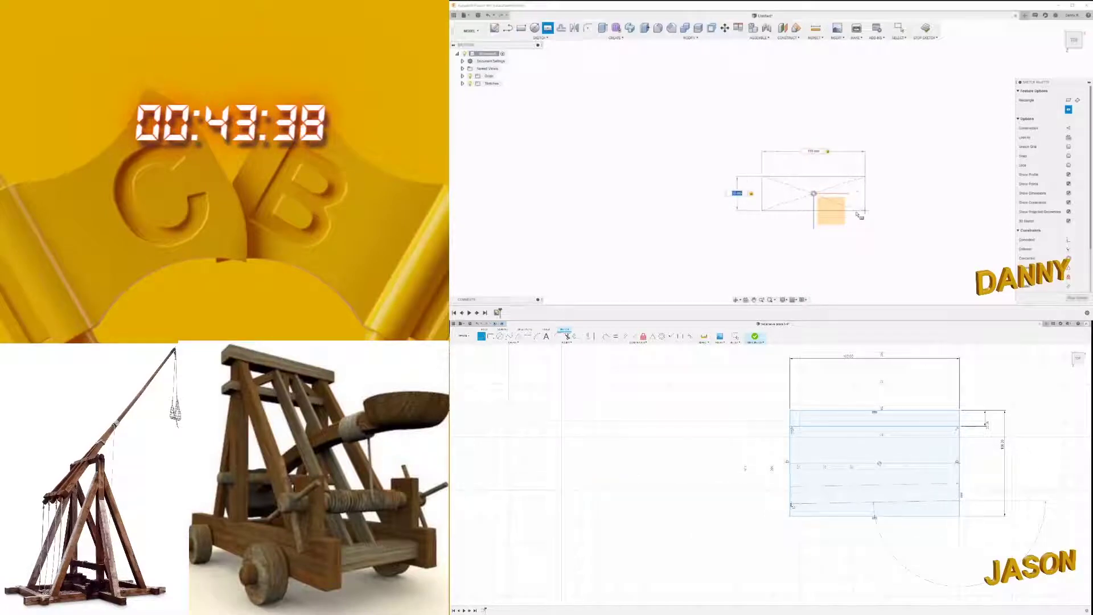
left_click(844, 517)
key("Return")
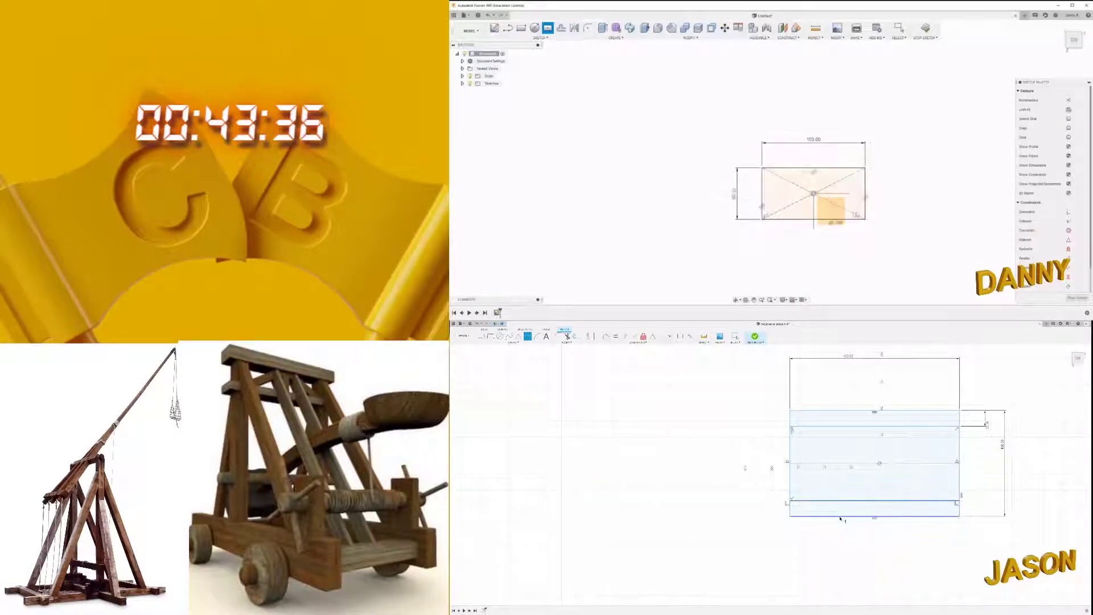
scroll(820, 188, "up", 2)
left_click(786, 217)
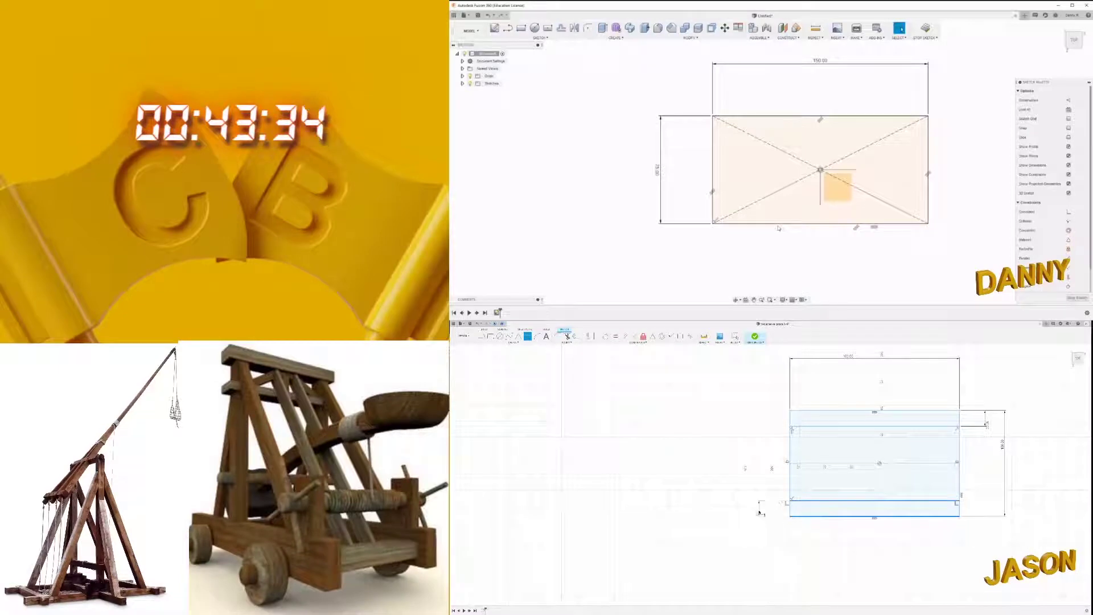
Step: Offset the rectangle outline 15 mm inward
left_click(560, 28)
scroll(718, 165, "up", 1)
type("10")
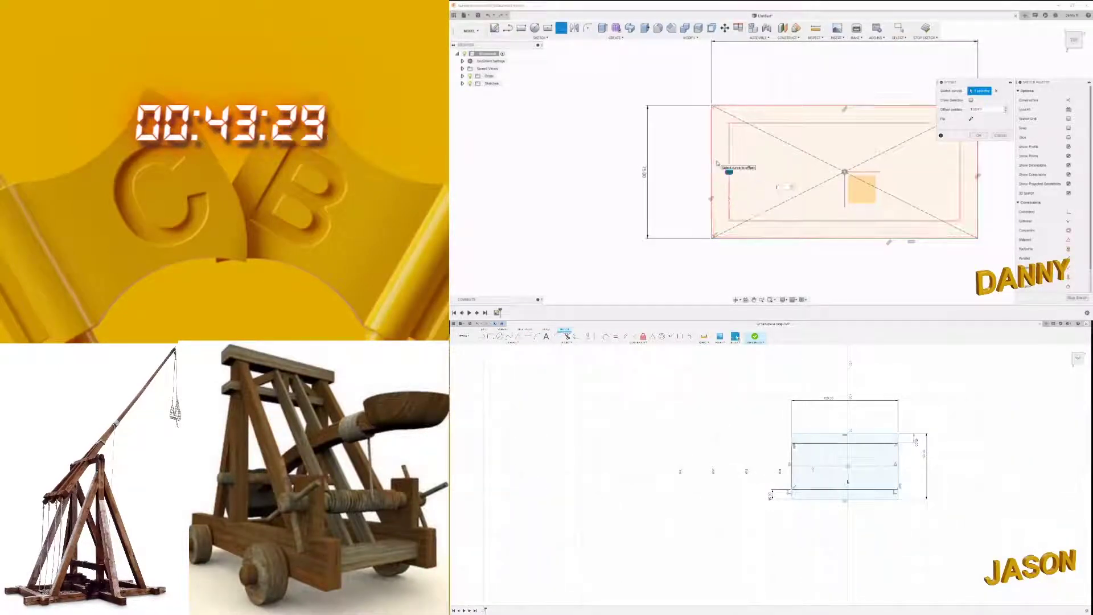
scroll(854, 504, "up", 2)
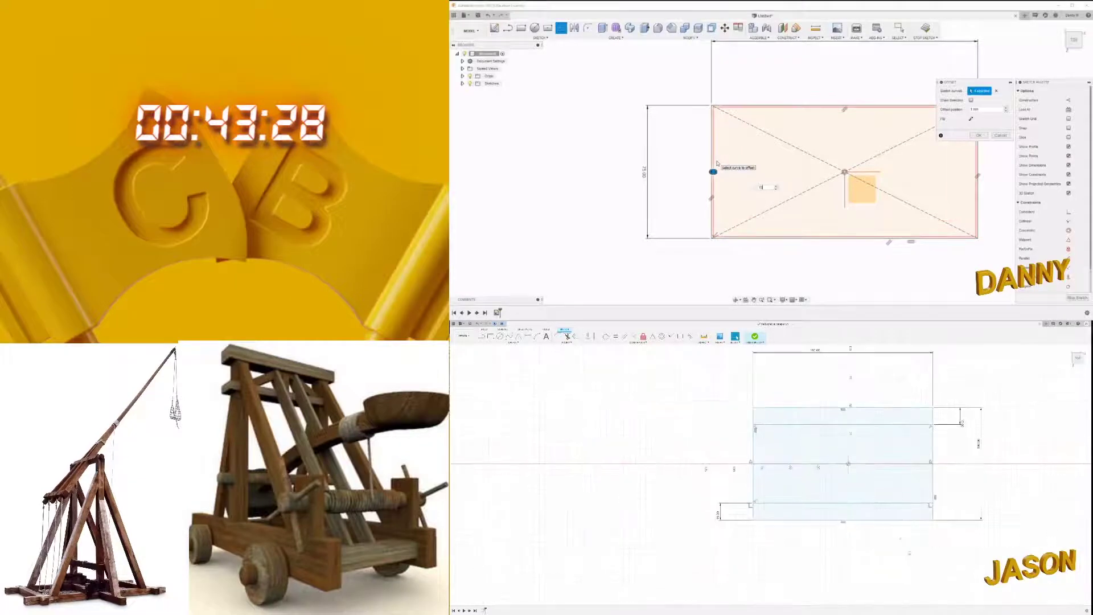
type("5")
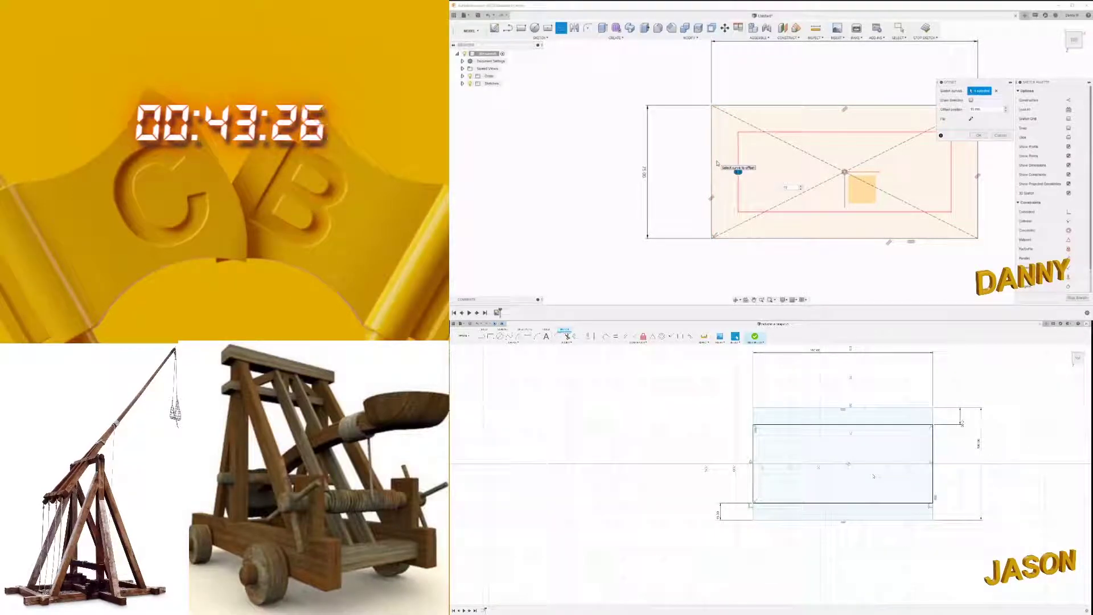
key("Return")
Step: Select both offset strips and extrude them into two rectangular bars
mouse_move(718, 165)
middle_mouse_down("shift")
mouse_move(825, 203)
mouse_move(830, 234)
middle_mouse_up("shift")
left_click(868, 428)
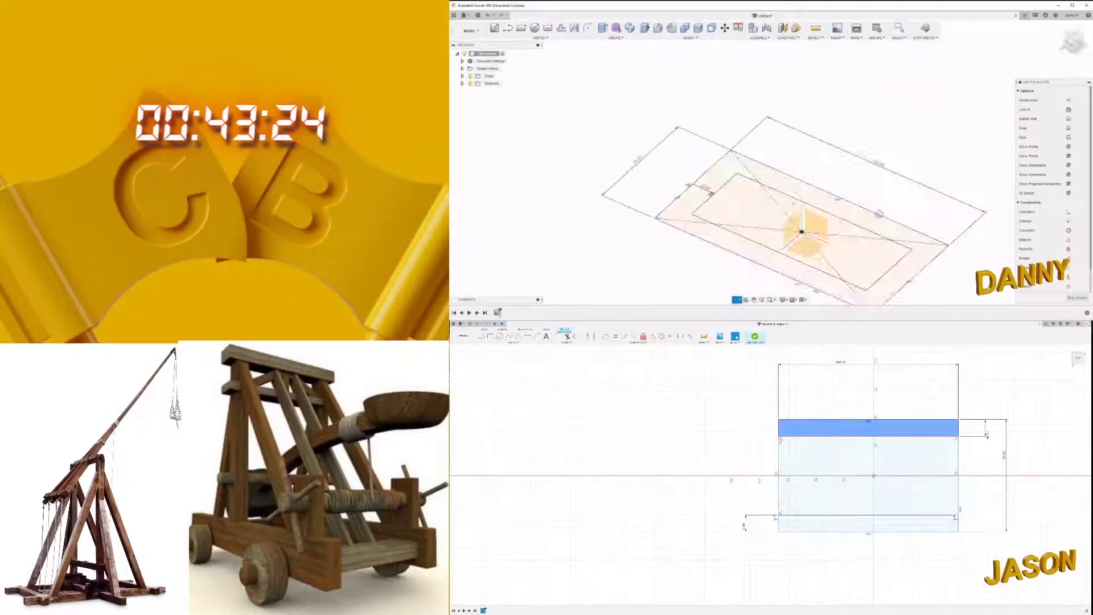
left_click(868, 523, "shift")
middle_click_drag(868, 523, 913, 528, "shift")
middle_click_drag(830, 235, 814, 259, "shift")
middle_click_drag(913, 527, 858, 495, "shift")
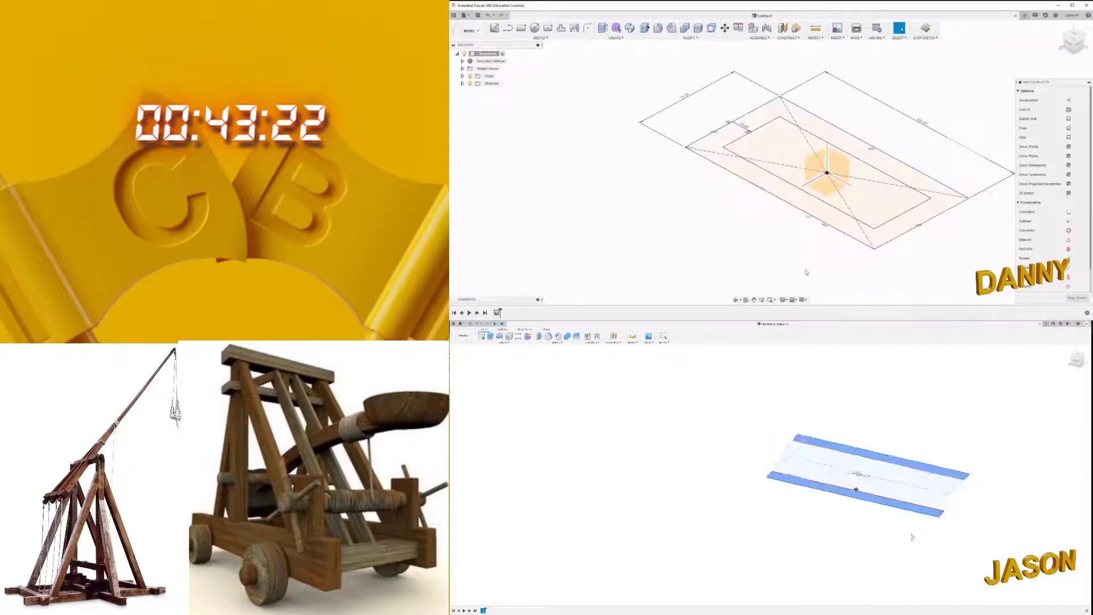
middle_click_drag(814, 259, 839, 246, "shift")
key("e")
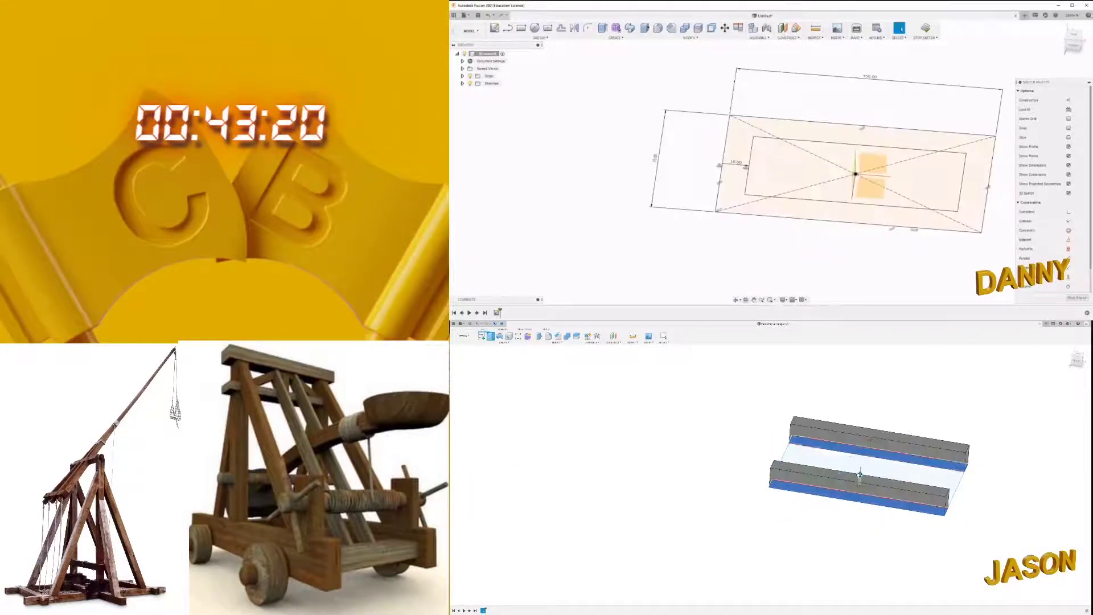
key("Return")
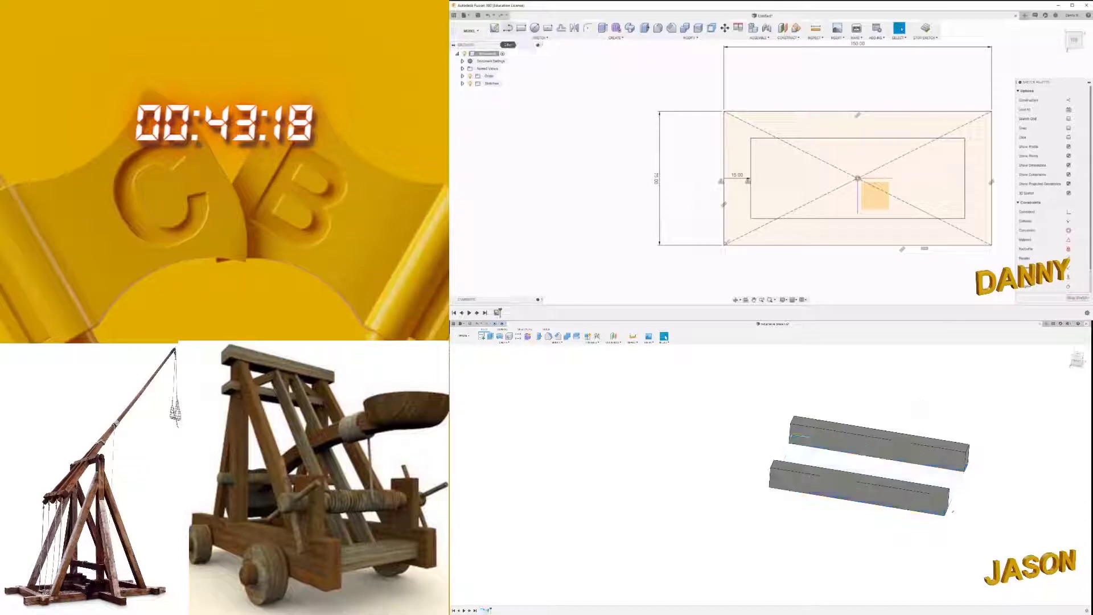
Step: Bring the arm sketch back into view with the Line tool active
key("l")
scroll(636, 80, "down", 2)
scroll(653, 178, "up", 3)
middle_click_drag(919, 400, 860, 604, "shift")
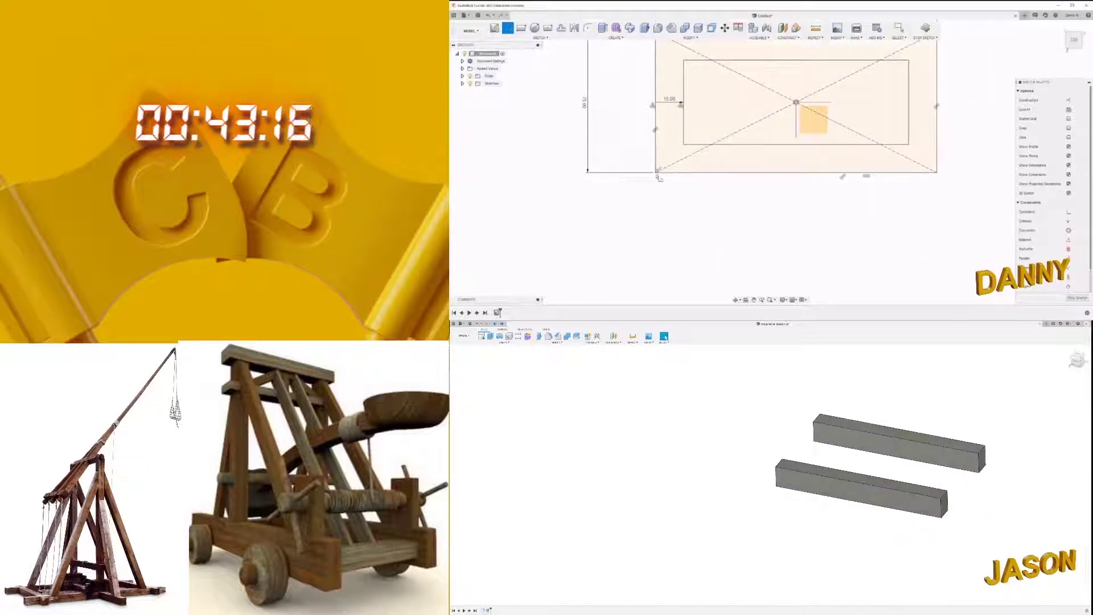
Step: Begin a line at the arm sketch's centre point and select both bars in the lower model
key("Escape")
key("l")
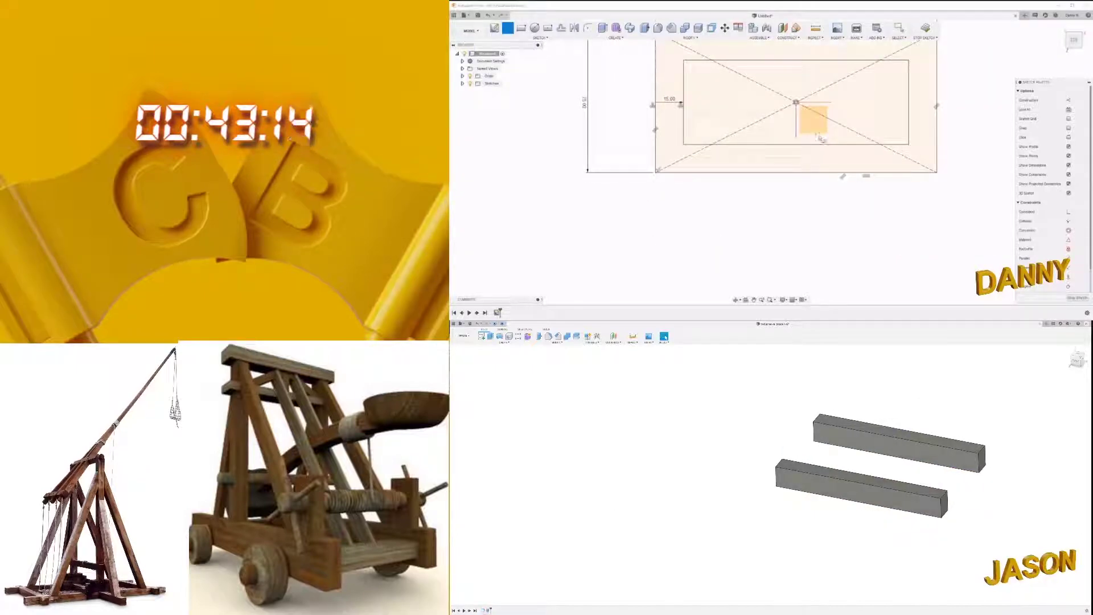
left_click(796, 103)
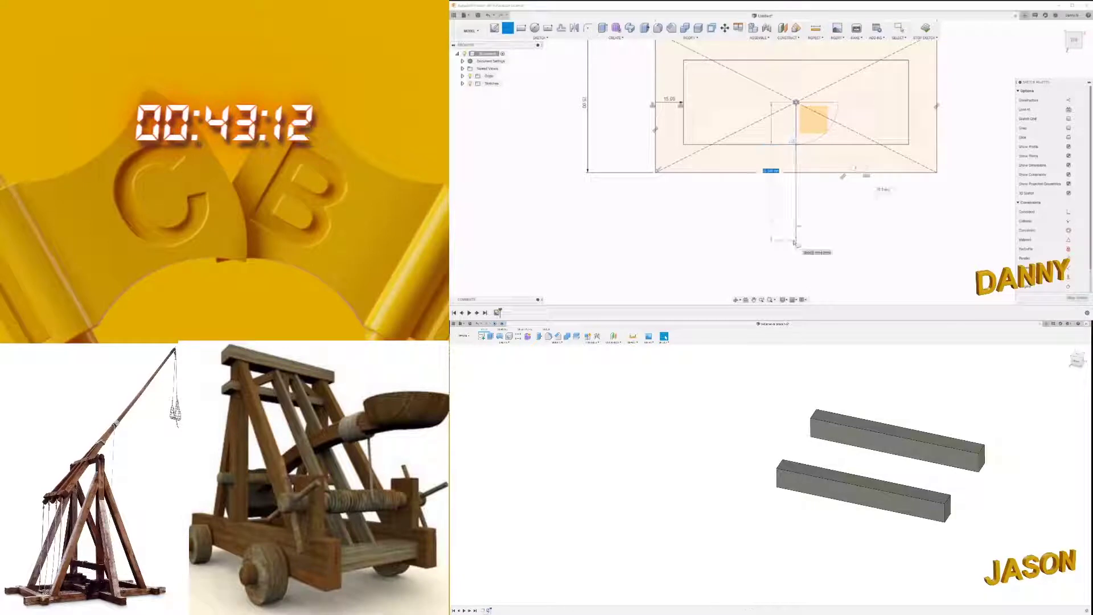
left_click(488, 609)
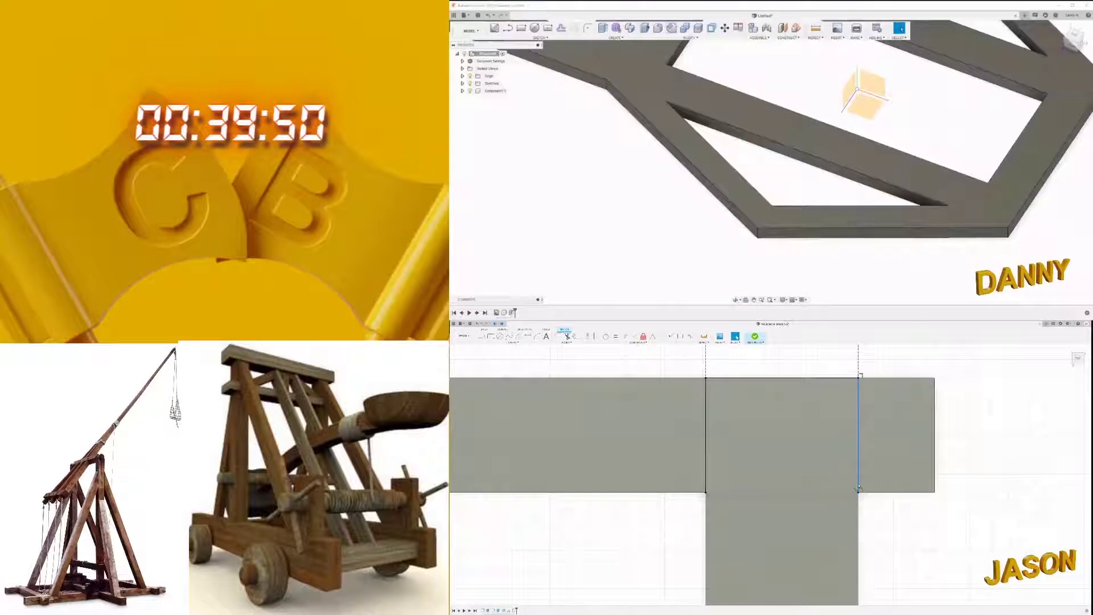
Step: Start a chamfer on the extruded frame's edges
left_click(671, 28)
scroll(763, 263, "down", 5)
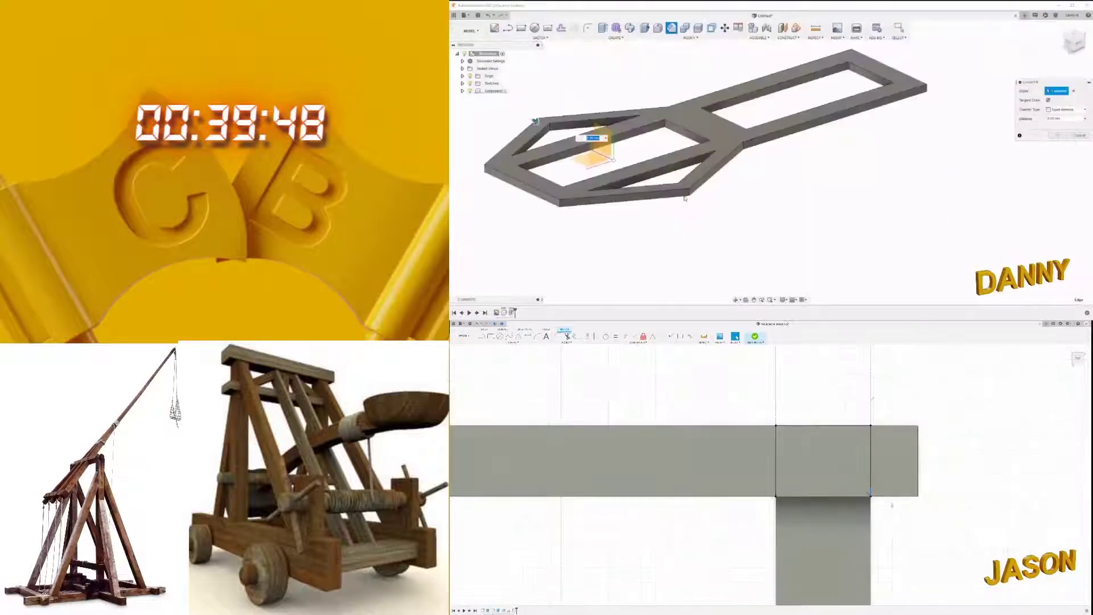
Step: Orbit close to the pentagon end and apply the chamfer to its edge
middle_click_drag(767, 250, 796, 217, "shift")
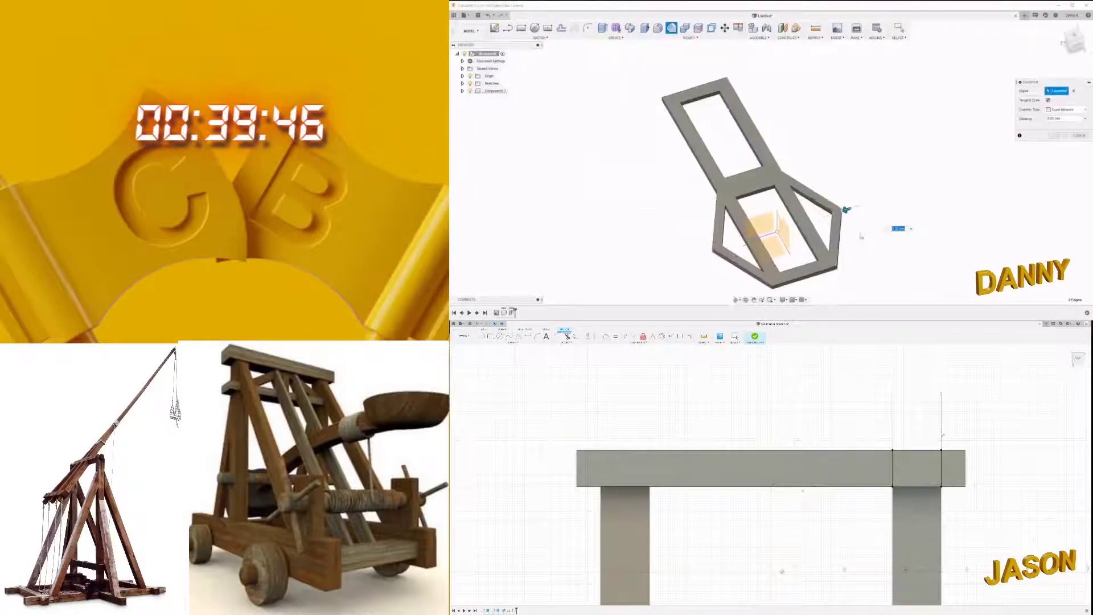
scroll(797, 216, "up", 5)
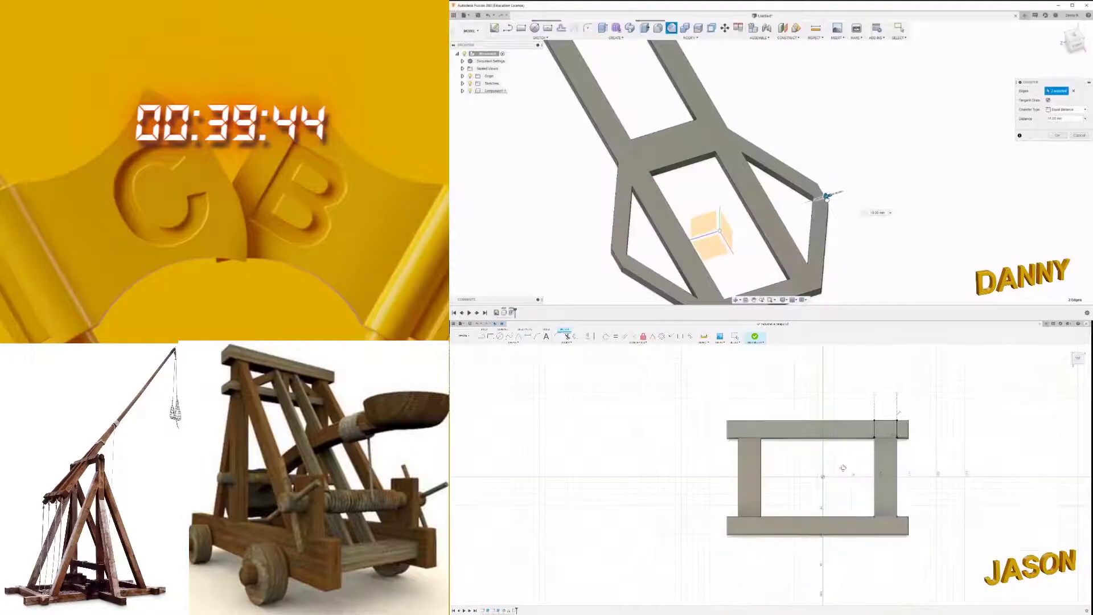
middle_click_drag(826, 197, 853, 182, "shift")
scroll(894, 165, "up", 5)
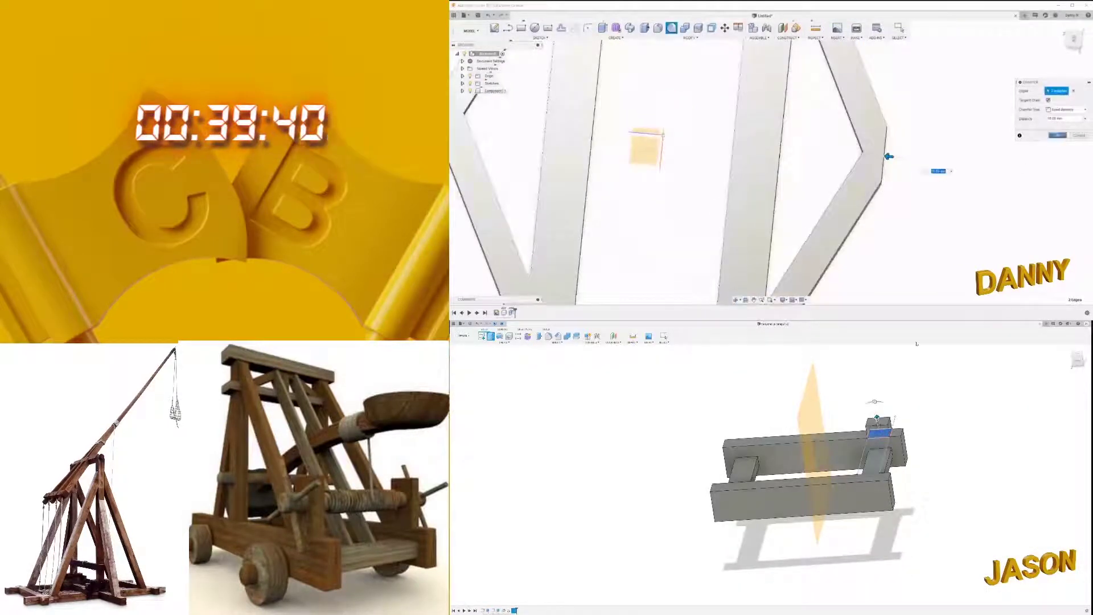
key("Return")
Step: Inspect the chamfered frame edge-on and align to a standard view
scroll(902, 185, "down", 5)
scroll(902, 185, "up", 3)
mouse_move(901, 185)
middle_mouse_down("shift")
mouse_move(835, 228)
mouse_move(839, 191)
mouse_move(790, 180)
middle_mouse_up("shift")
scroll(825, 199, "down", 2)
scroll(813, 206, "up", 3)
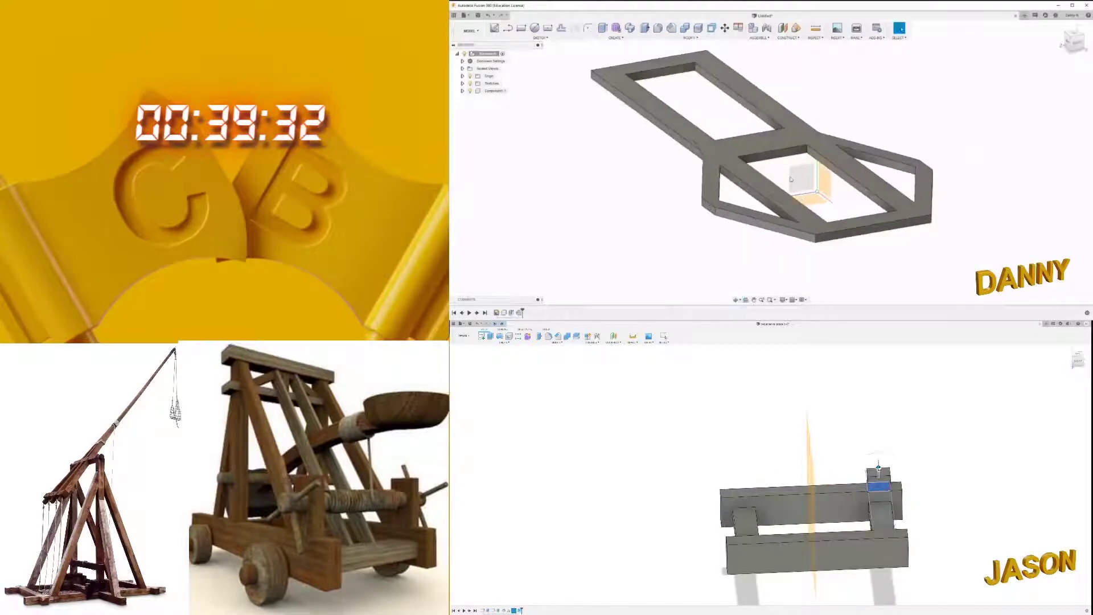
scroll(790, 180, "up", 2)
scroll(752, 182, "down", 3)
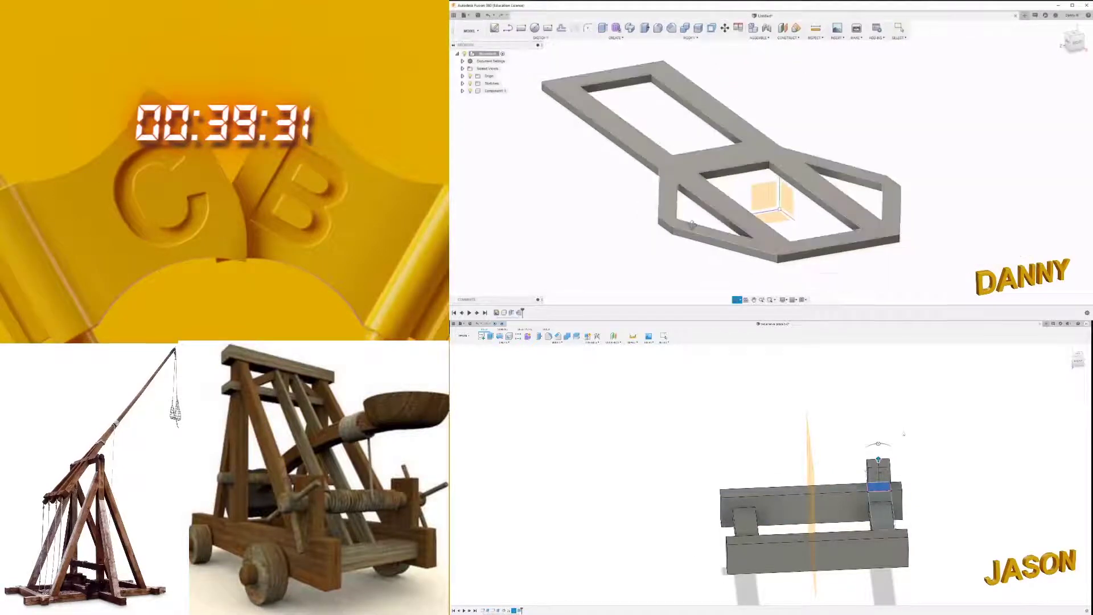
left_click(751, 183)
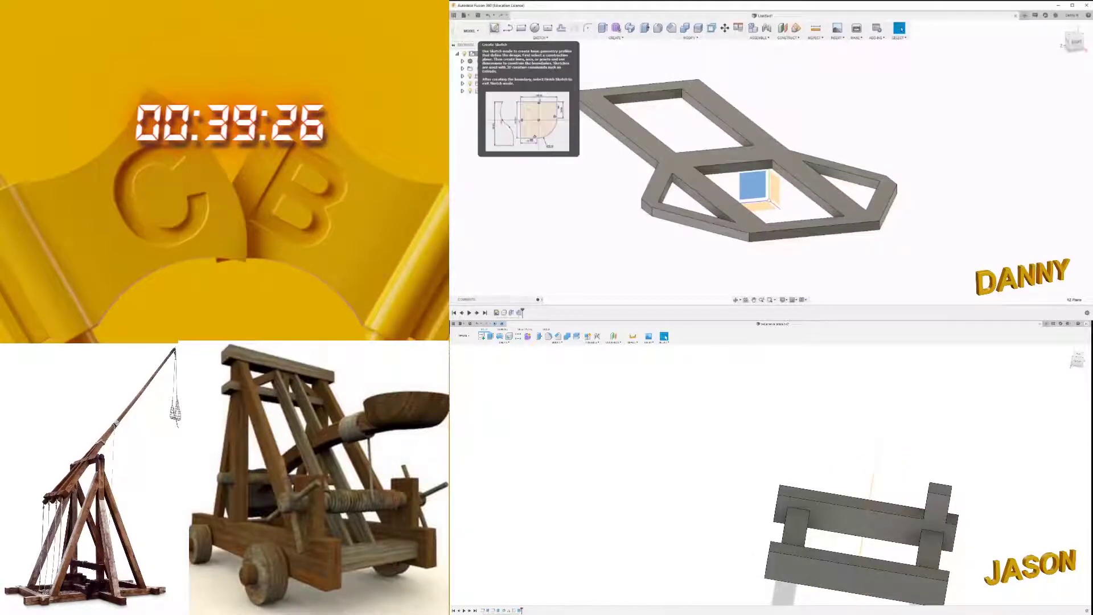
Step: Orbit to a flatter view of the frame and select its top face
middle_click_drag(626, 171, 779, 209, "shift")
scroll(779, 208, "up", 5)
scroll(779, 208, "down", 5)
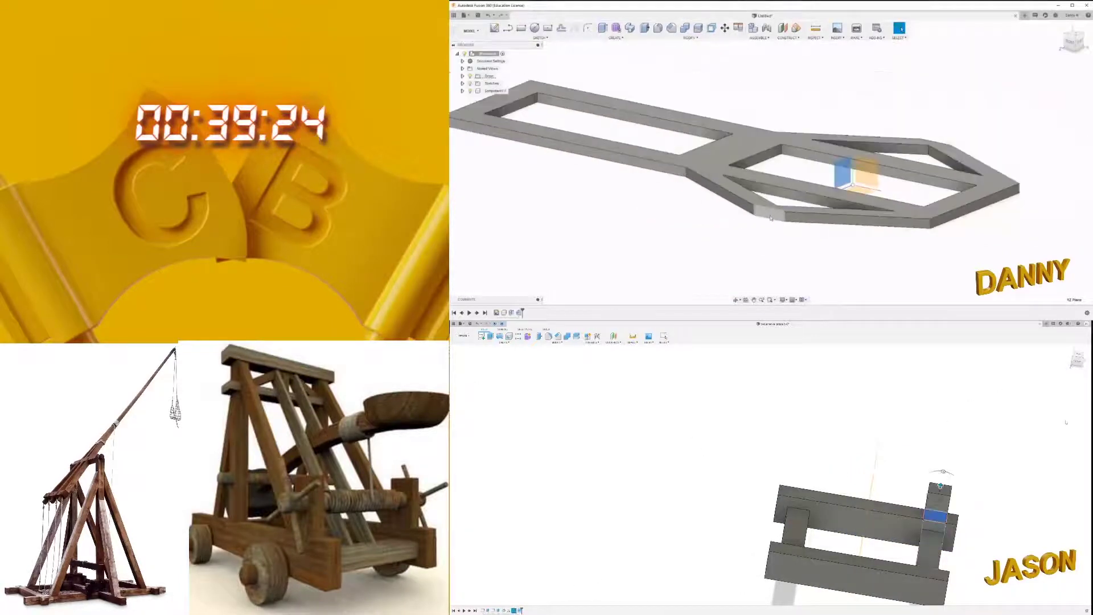
scroll(740, 214, "up", 2)
scroll(735, 215, "up", 3)
scroll(734, 216, "down", 3)
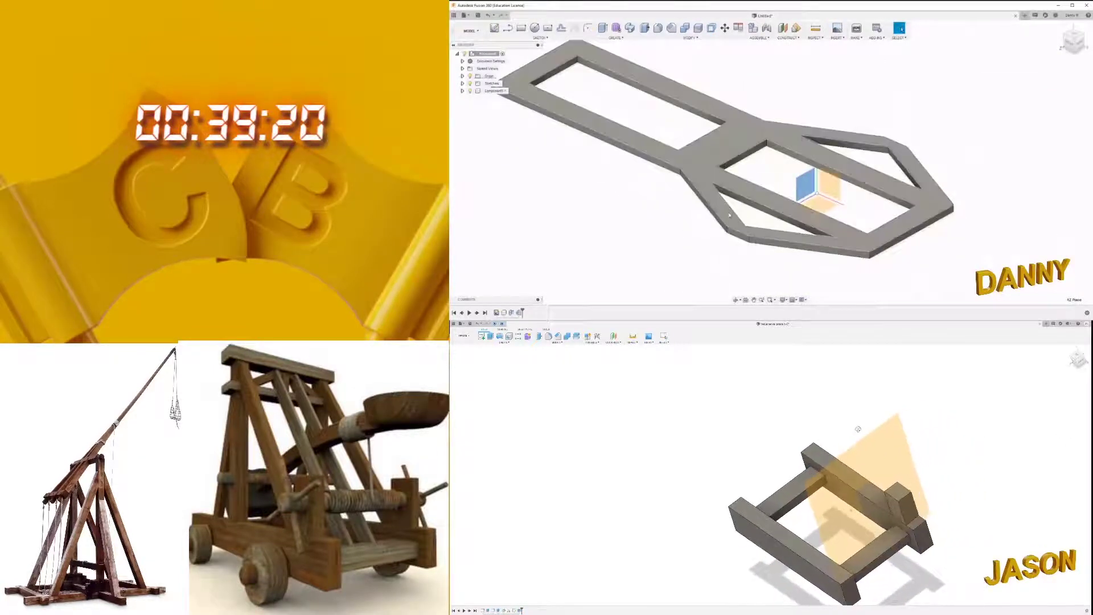
left_click(729, 214)
Step: Extrude the frame's top face to thicken the frame
key("e")
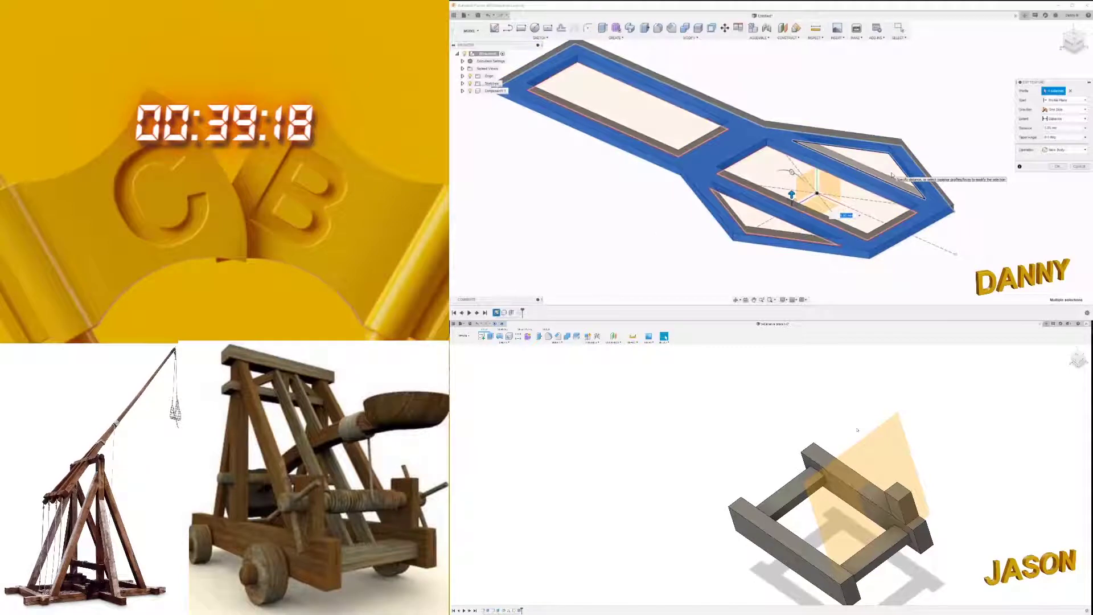
key("Return")
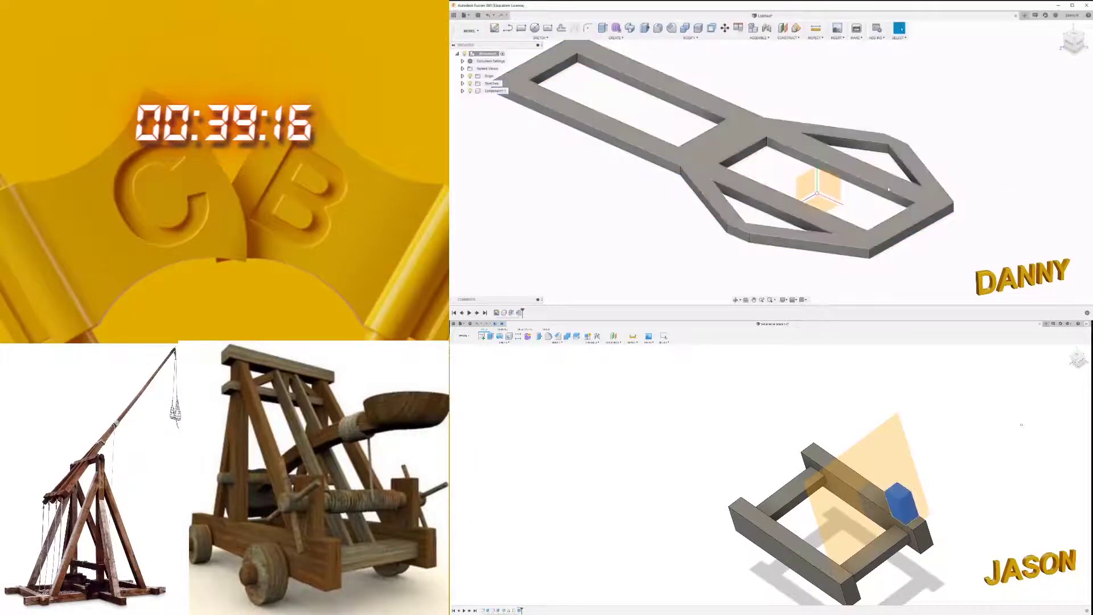
scroll(740, 170, "up", 3)
mouse_move(740, 170)
middle_mouse_down("shift")
mouse_move(840, 204)
mouse_move(786, 168)
middle_mouse_up("shift")
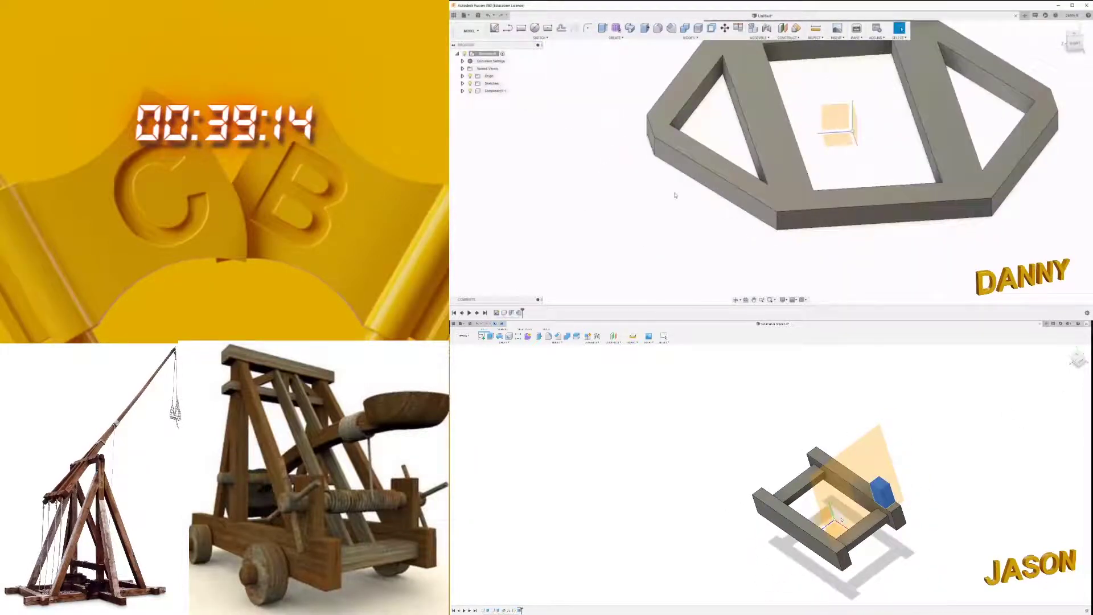
Step: Sketch on the frame's side face and project one of its bars into the sketch
left_click(786, 167)
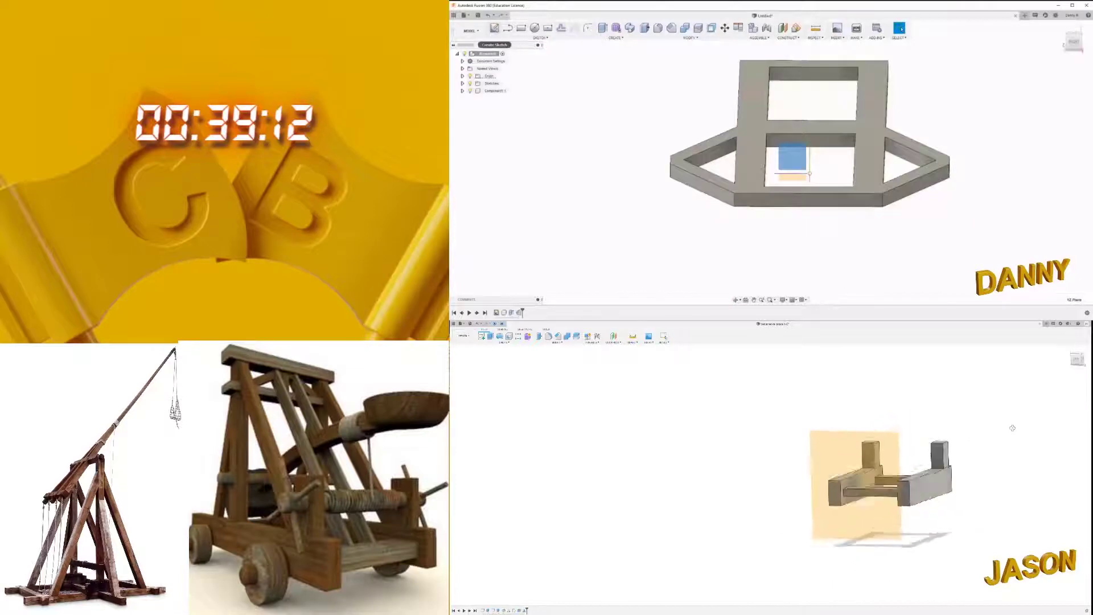
left_click(494, 28)
key("p")
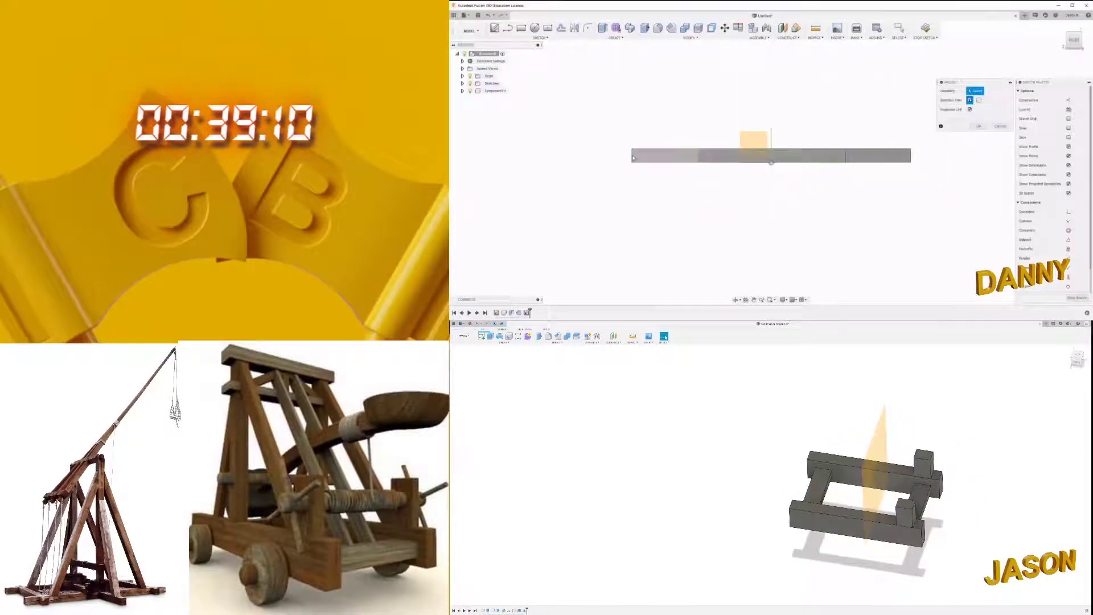
left_click(635, 157)
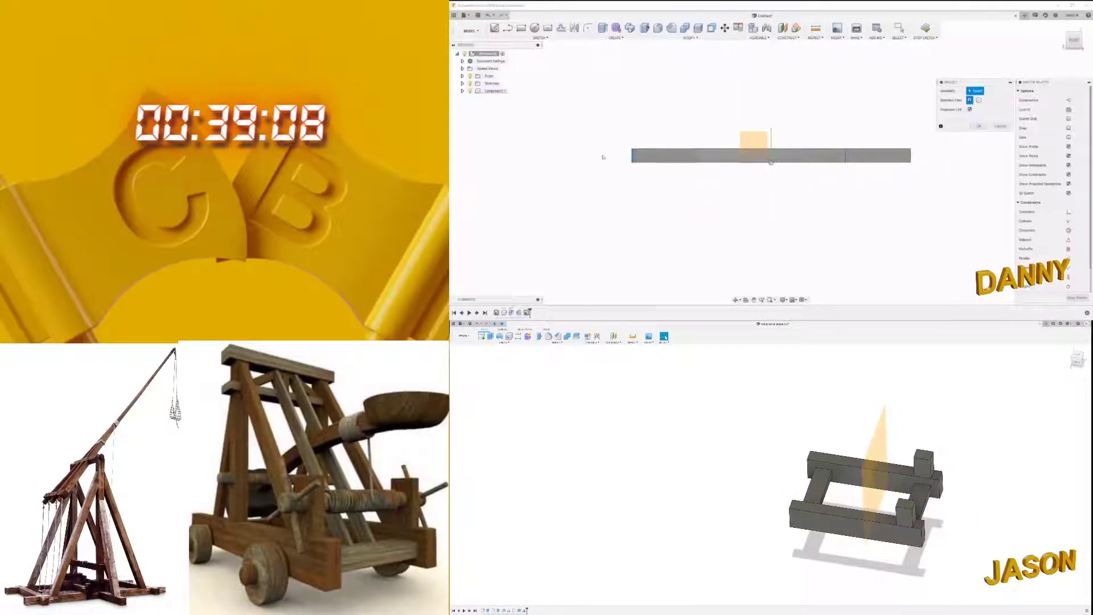
scroll(603, 156, "up", 2)
scroll(625, 172, "up", 2)
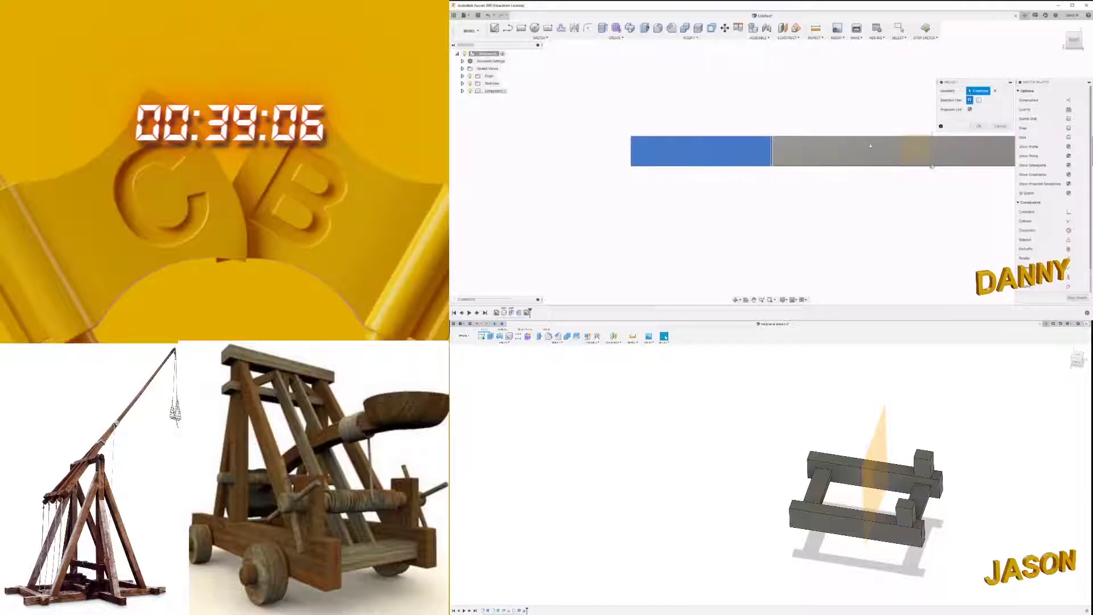
left_click(632, 151)
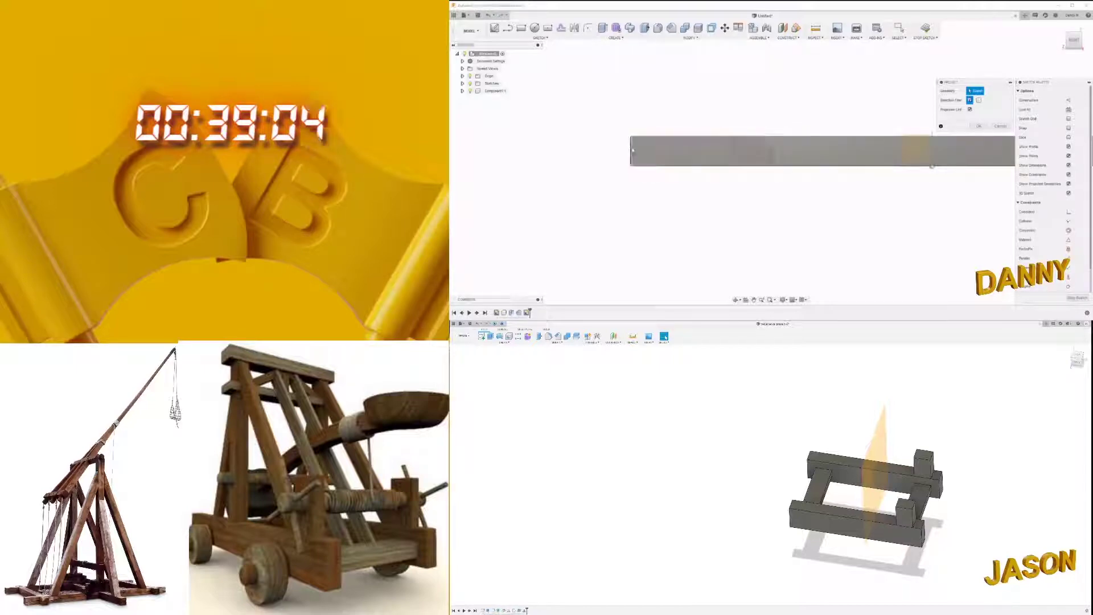
scroll(609, 154, "down", 2)
scroll(789, 160, "up", 3)
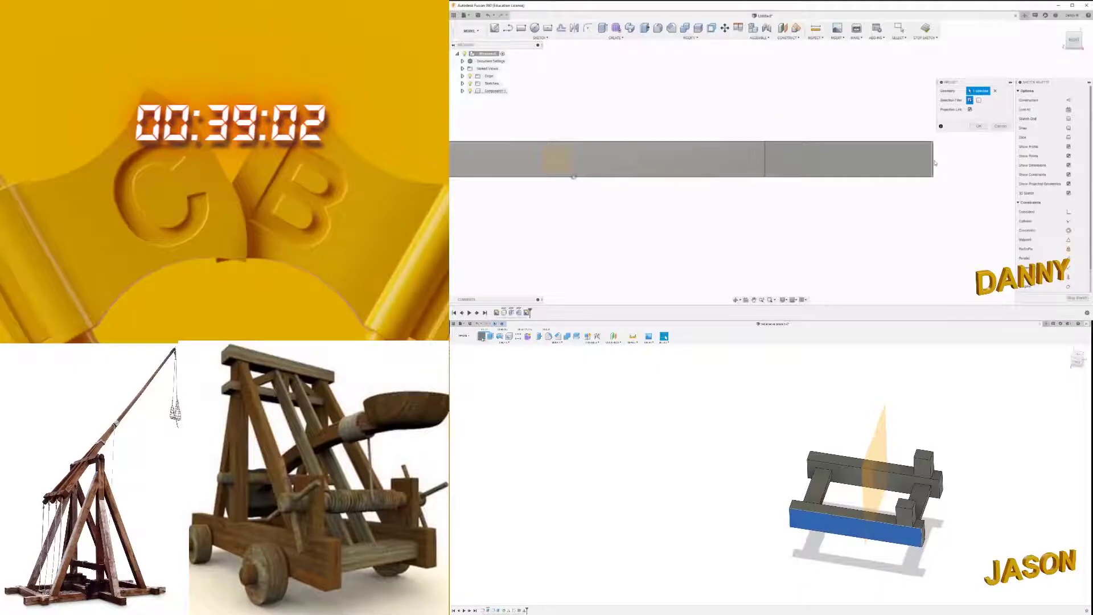
left_click(573, 177)
left_click(979, 126)
Step: View the sketch plane squarely and finish the small end rectangle
scroll(939, 171, "down", 2)
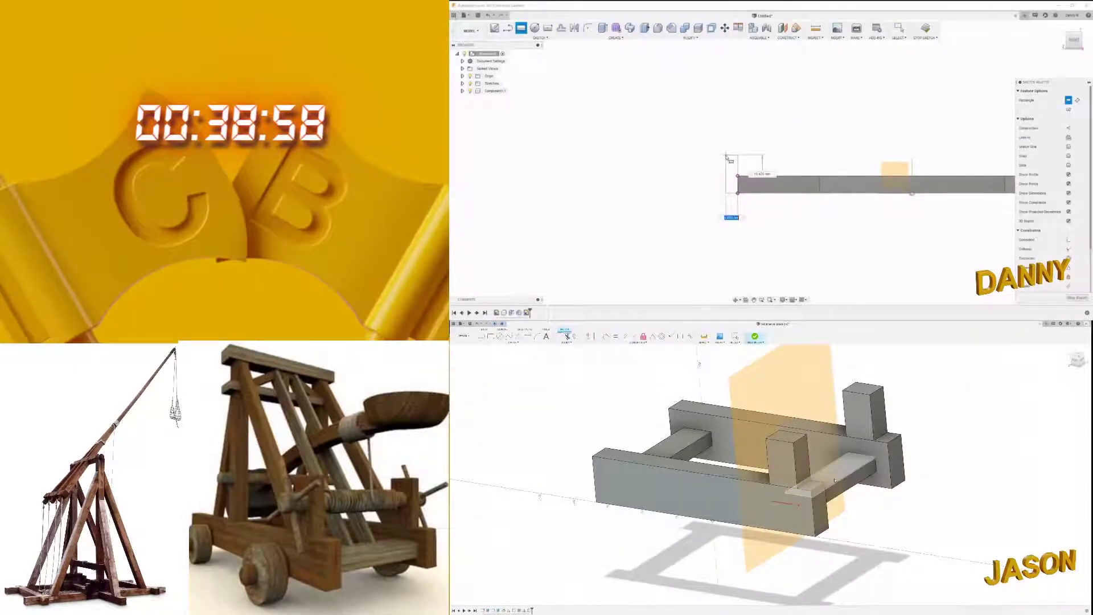
scroll(728, 159, "down", 1)
scroll(723, 162, "up", 2)
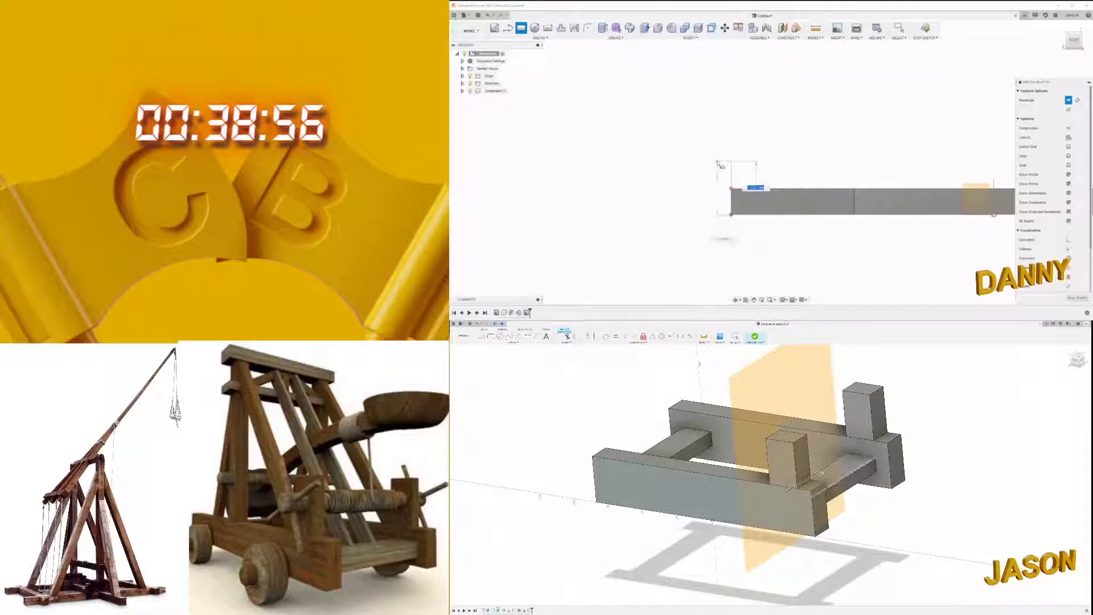
middle_click_drag(797, 484, 829, 523, "shift")
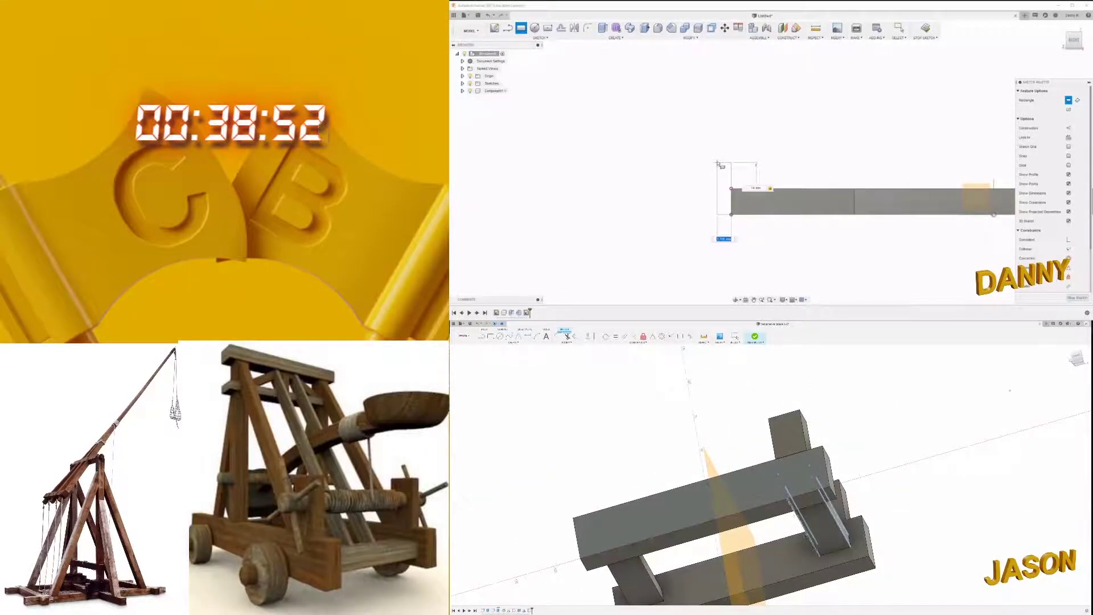
left_click(718, 484)
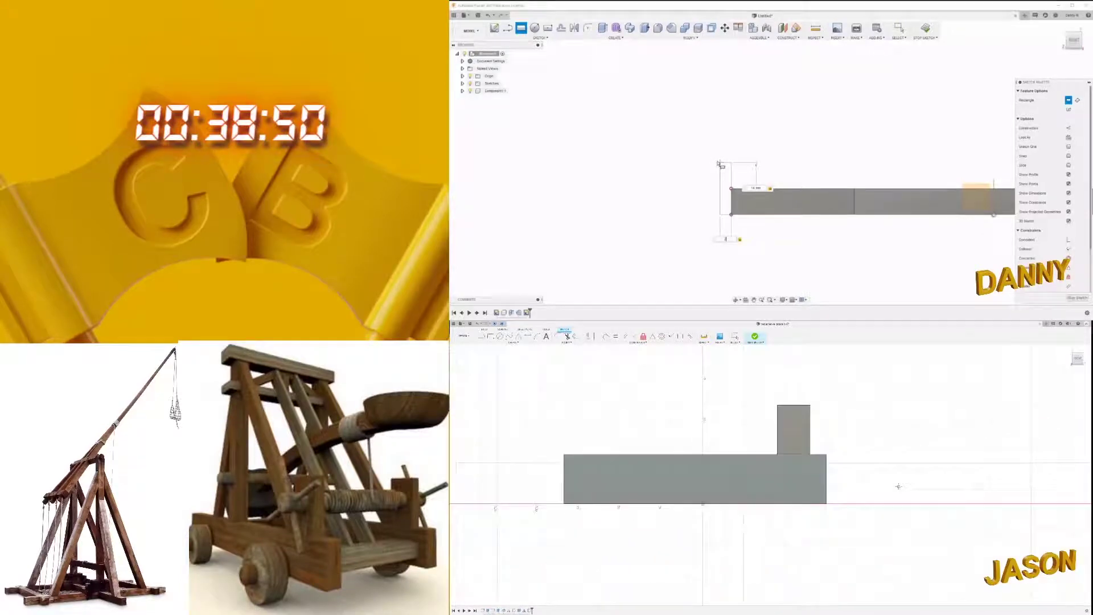
scroll(817, 503, "up", 3)
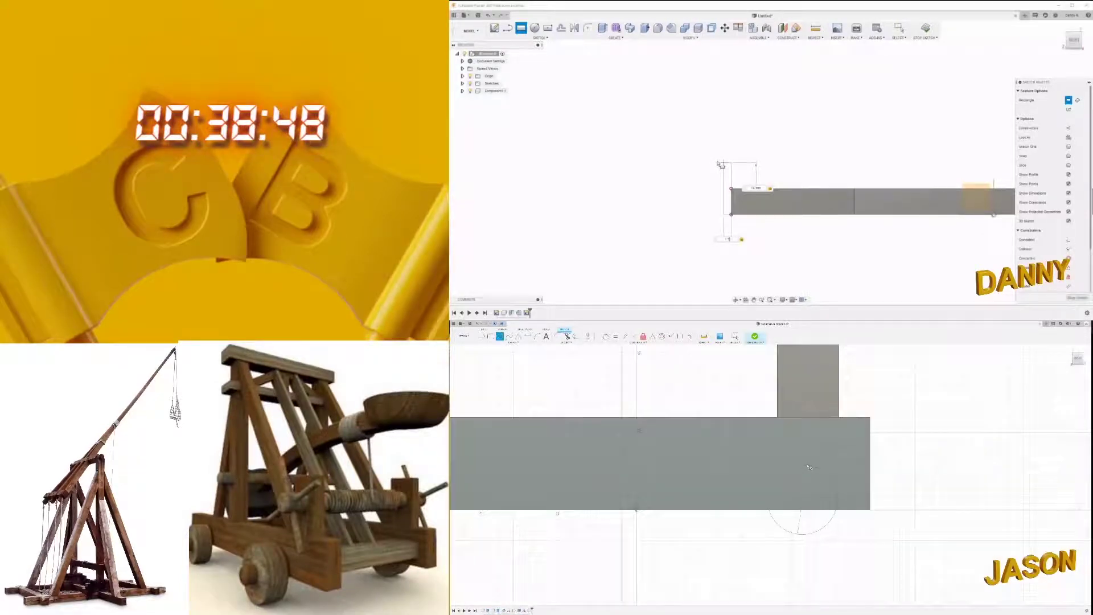
key("Escape")
Step: Orbit the frame in 3D, then turn to a flat side elevation
middle_click_drag(809, 466, 826, 470)
scroll(781, 132, "down", 3)
middle_click_drag(780, 132, 779, 139, "shift")
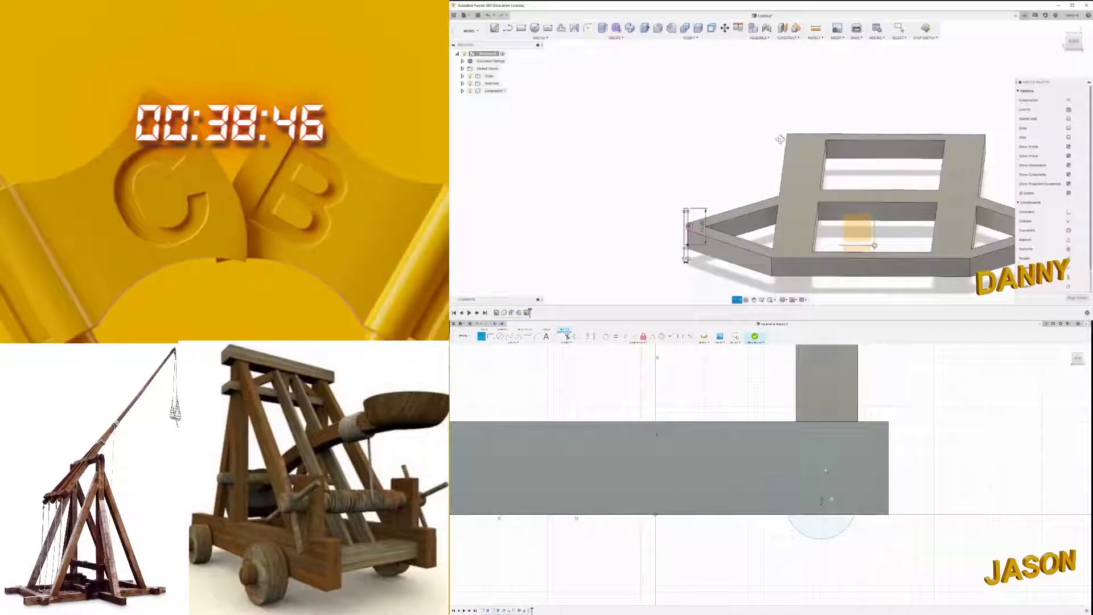
left_click(1058, 26)
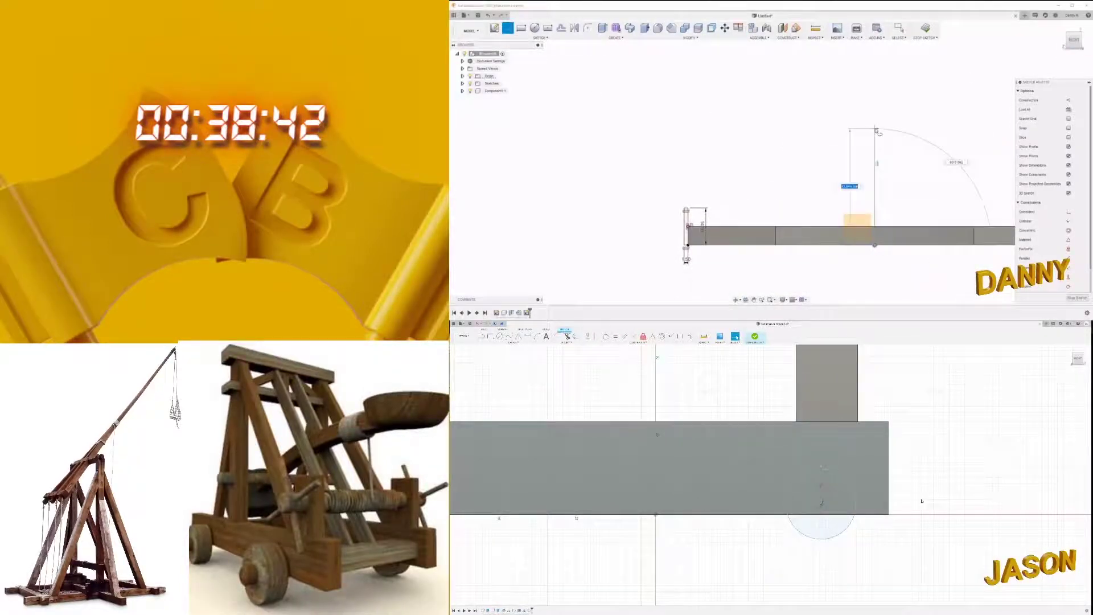
scroll(820, 502, "up", 2)
scroll(880, 133, "down", 3)
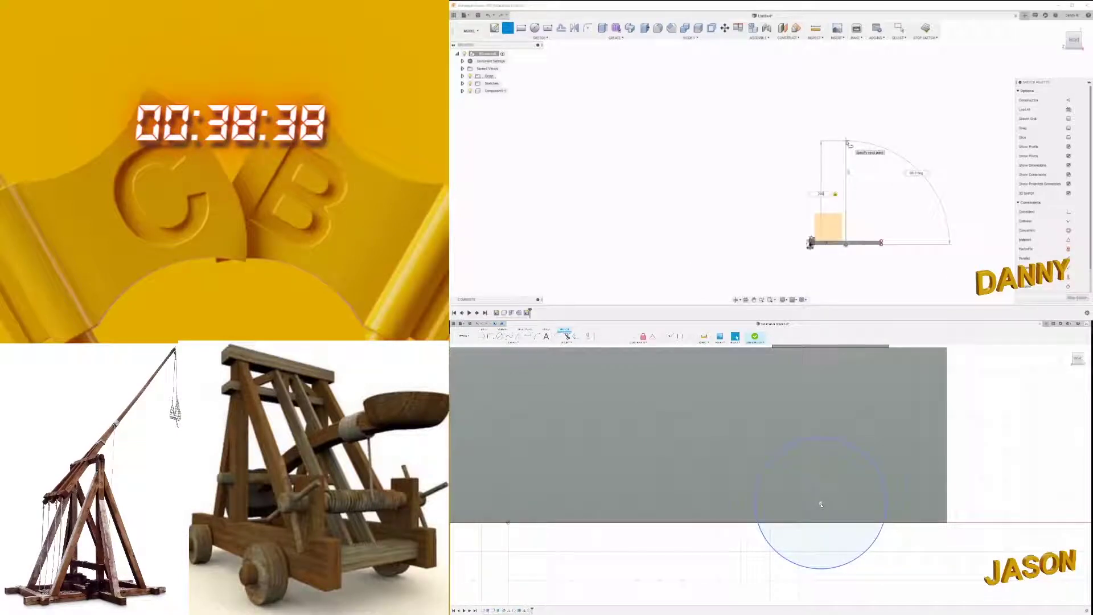
scroll(822, 505, "down", 2)
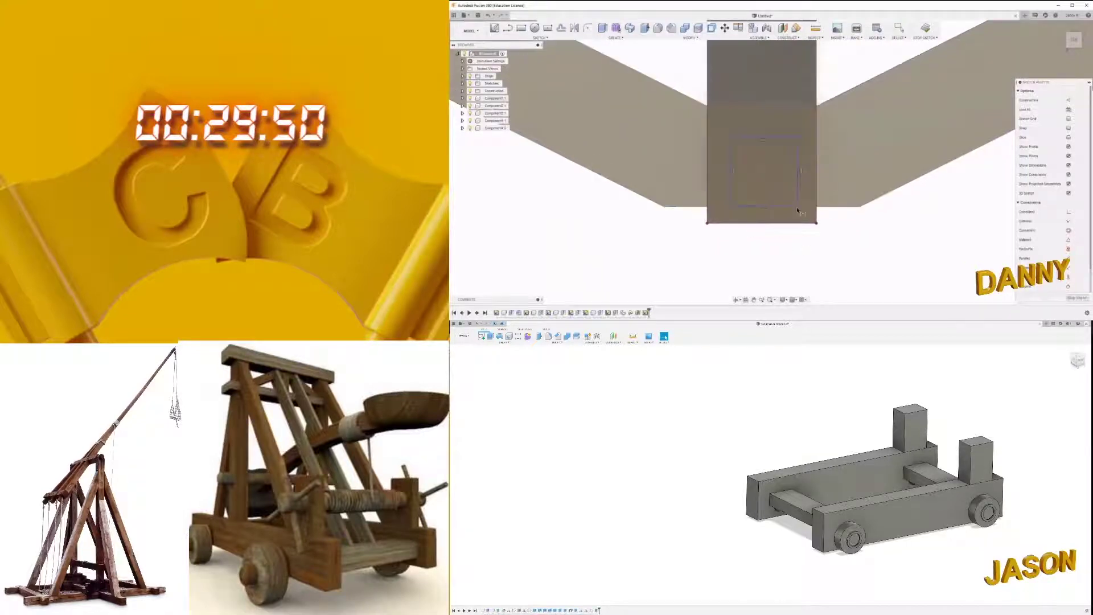
Step: Confirm the length of the sketch line at the frame joint
middle_click_drag(816, 255, 774, 196, "shift")
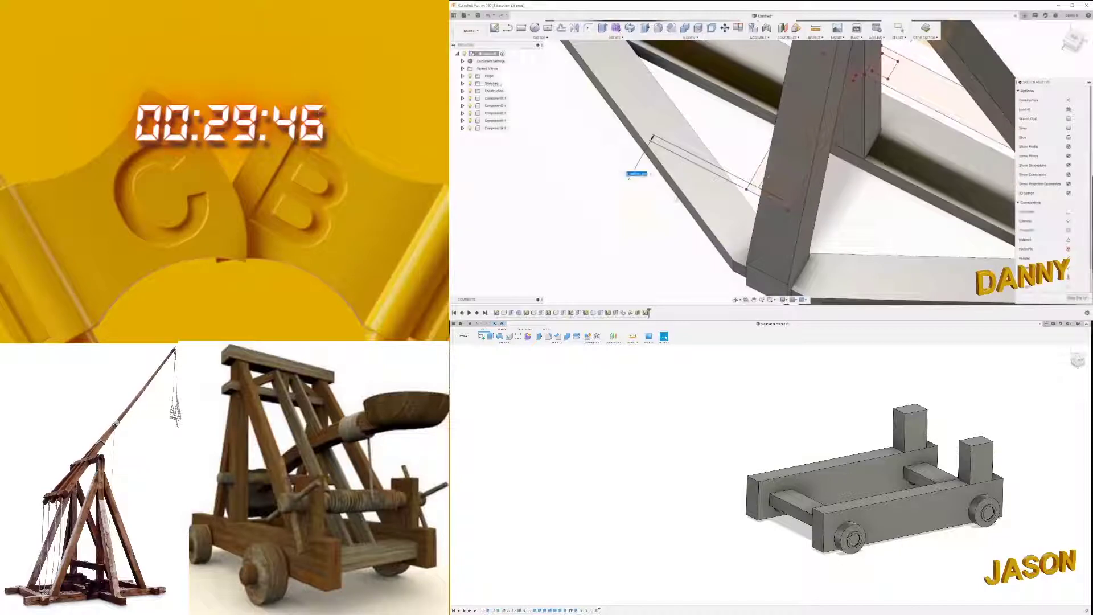
key("Return")
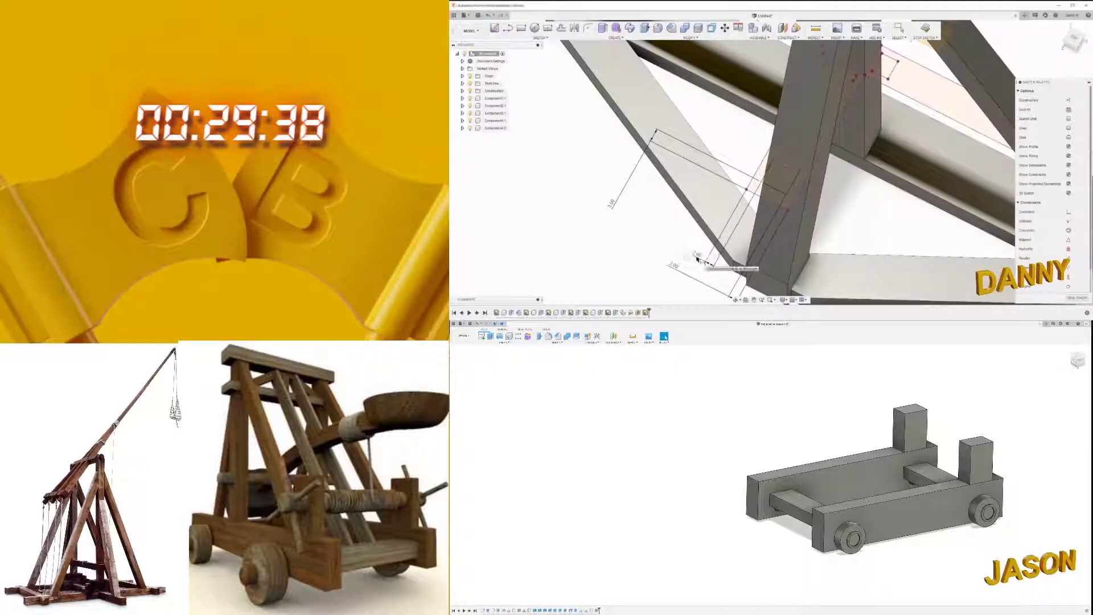
scroll(697, 259, "up", 1)
scroll(720, 233, "up", 1)
scroll(743, 208, "up", 1)
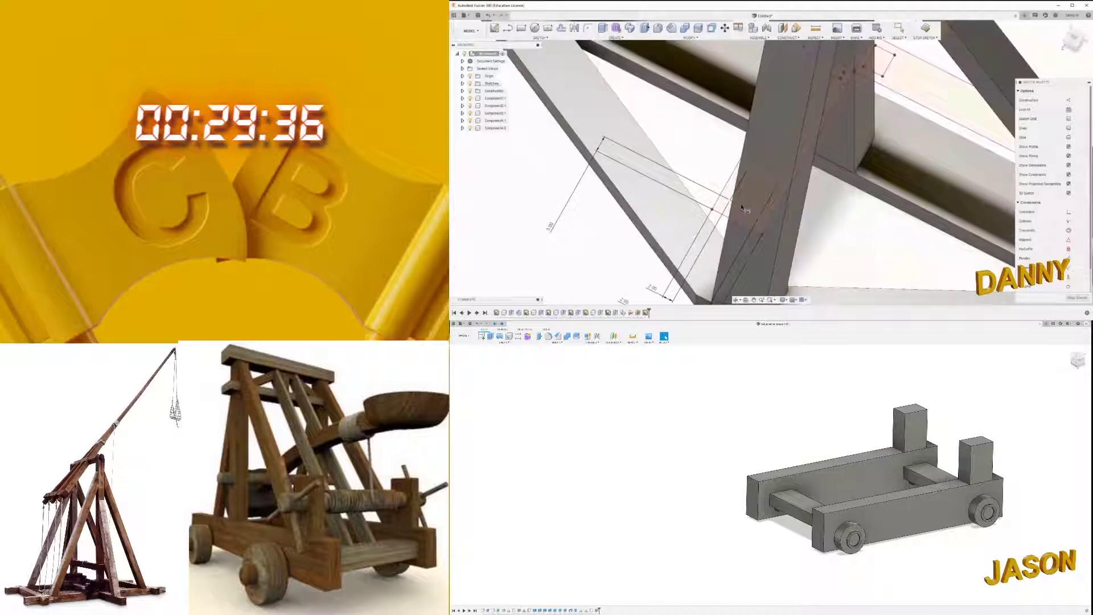
Step: Draw a small square rectangle on the angled post face and finish the sketch
left_click(718, 170)
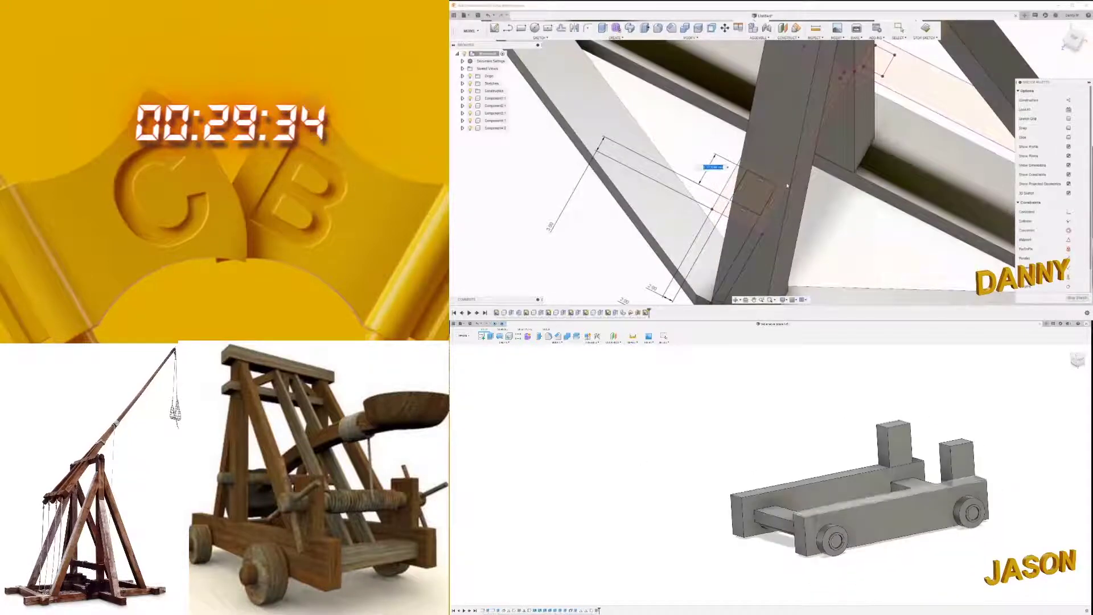
left_click(817, 498)
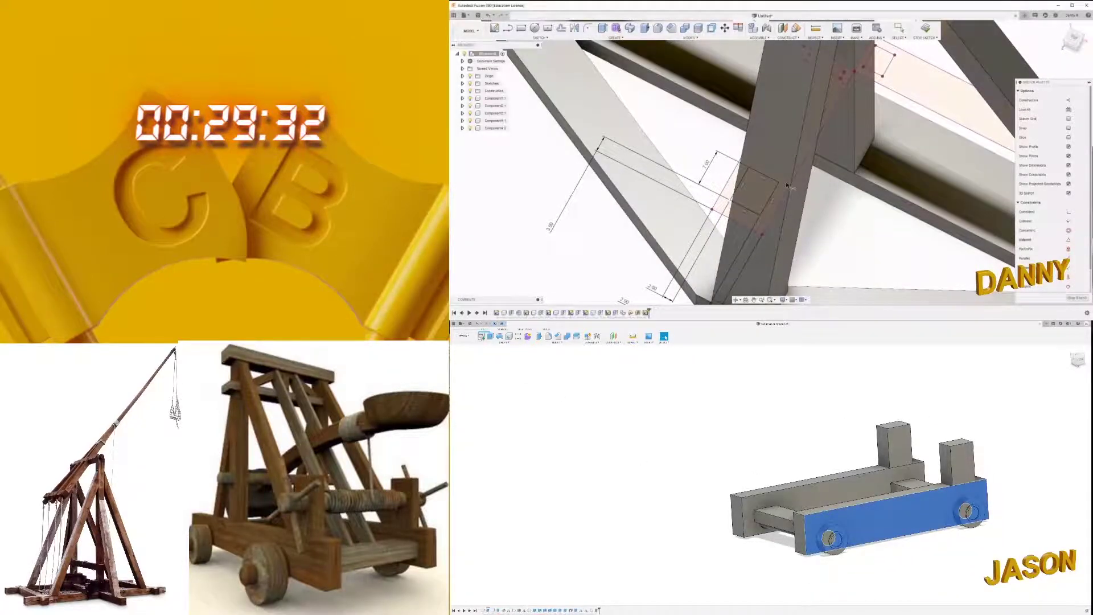
left_click(482, 337)
scroll(769, 193, "down", 2)
left_click(757, 188)
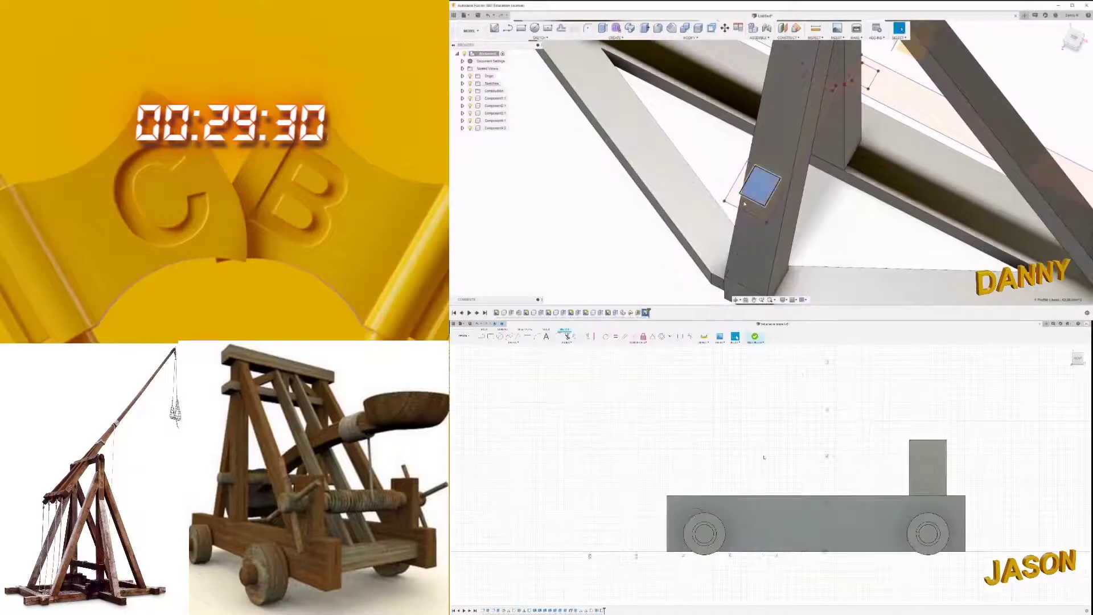
Step: Extrude the selected square profiles downward as a cut into the posts
middle_click_drag(745, 203, 837, 274, "shift")
scroll(764, 456, "down", 1)
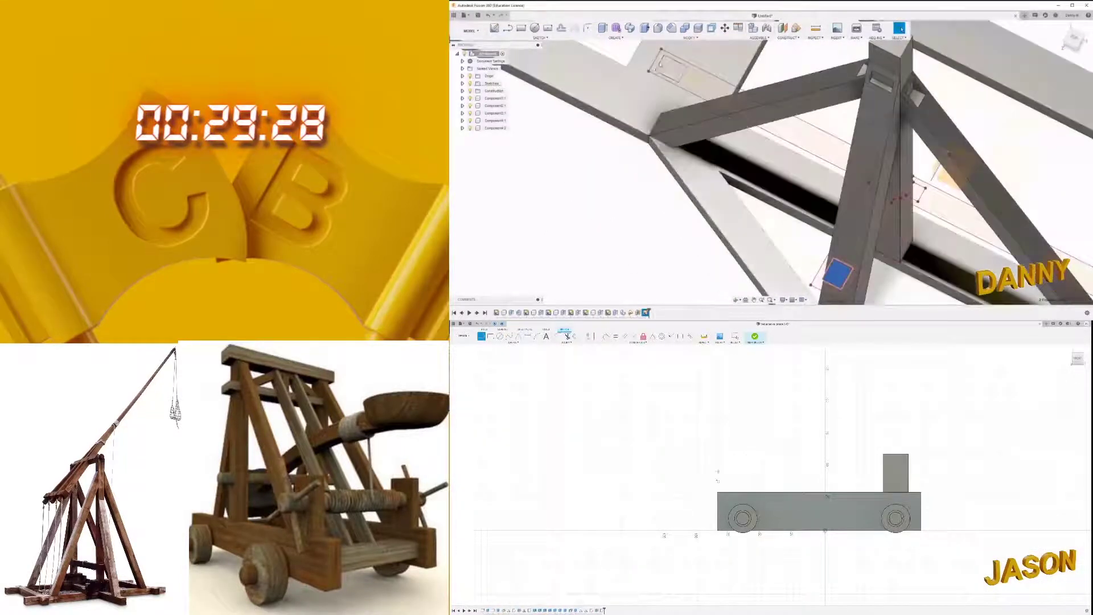
scroll(769, 171, "down", 5)
key("e")
scroll(757, 367, "down", 2)
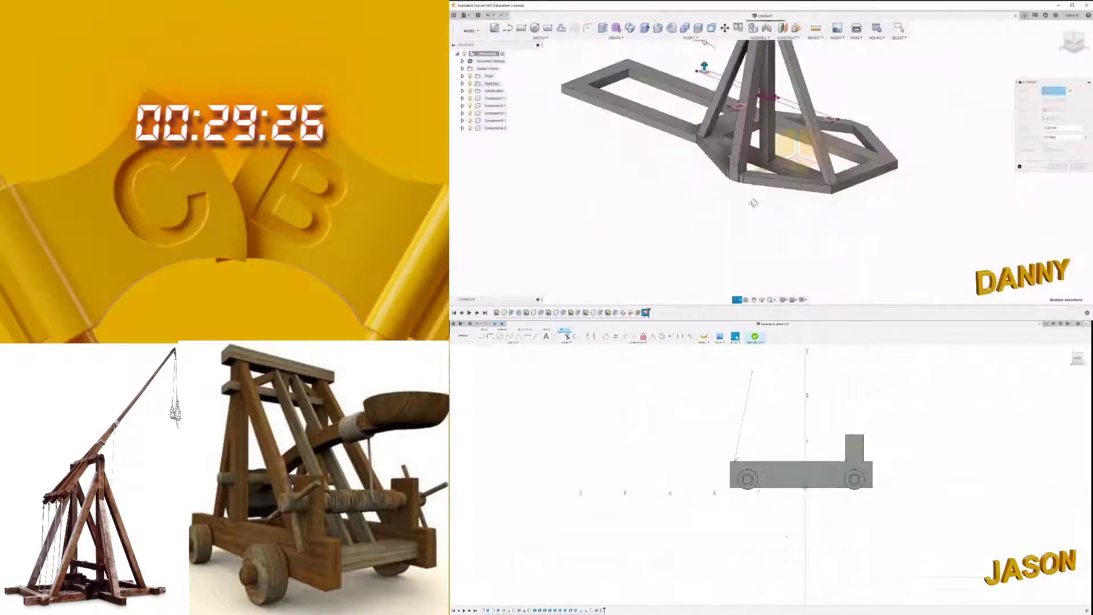
left_click_drag(690, 62, 691, 114)
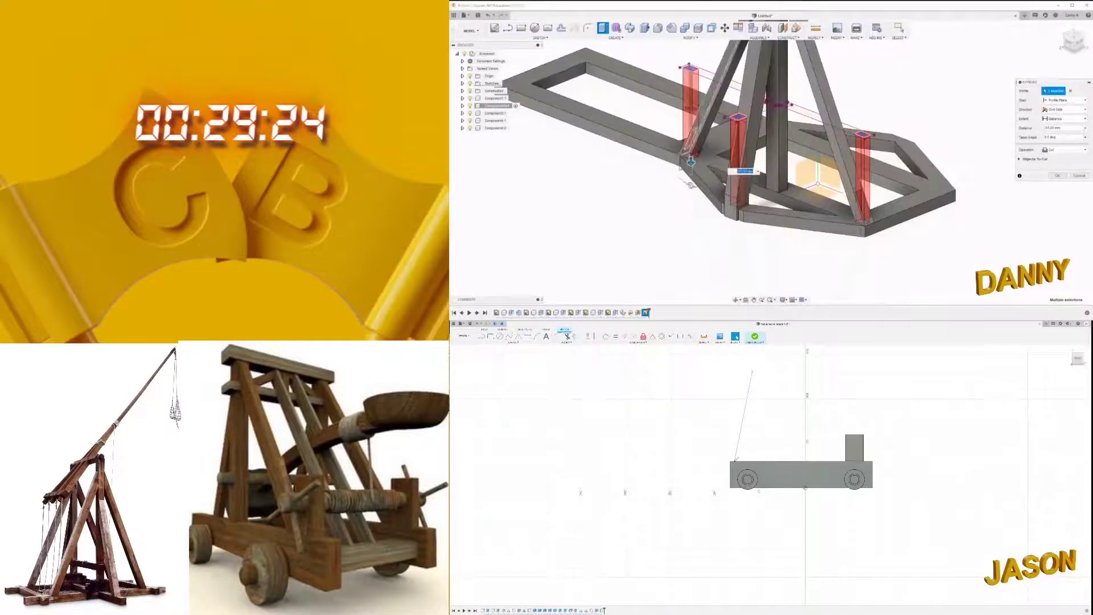
scroll(683, 202, "up", 5)
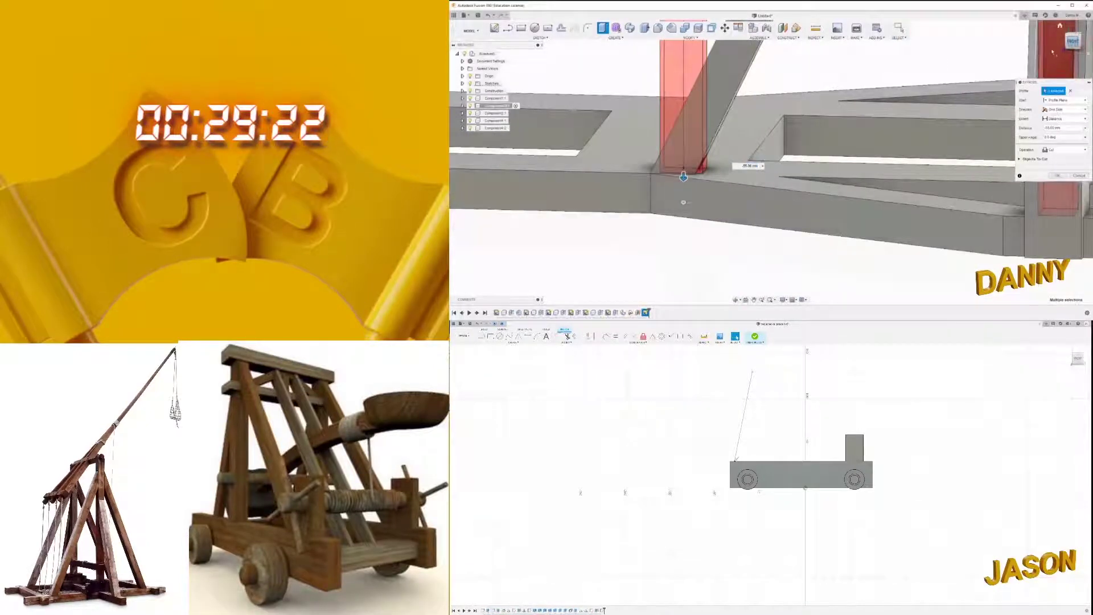
left_click(1073, 41)
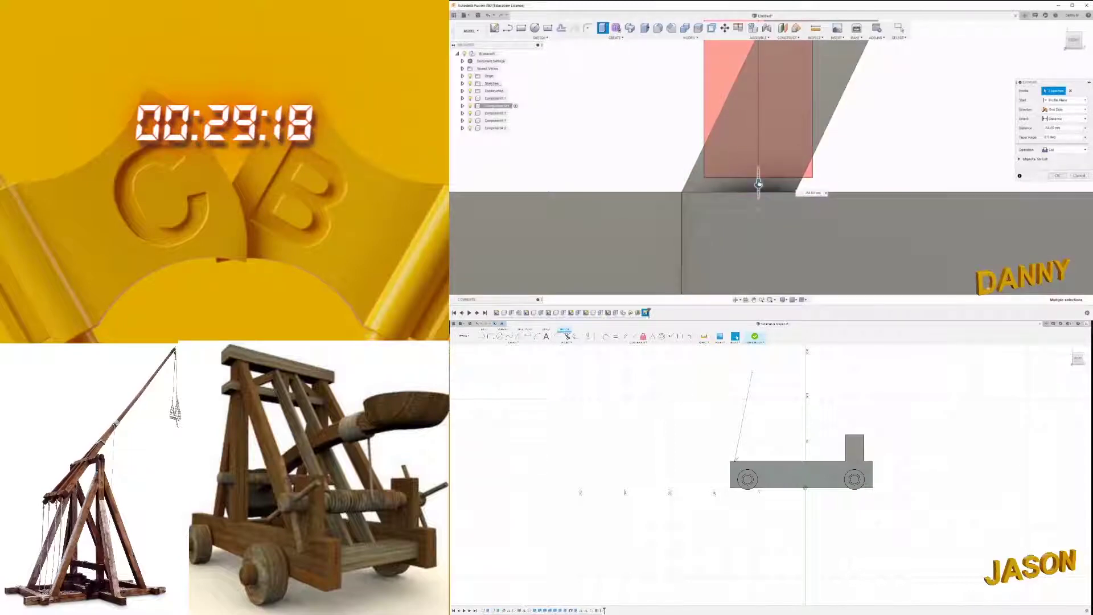
scroll(778, 541, "up", 2)
scroll(758, 184, "down", 3)
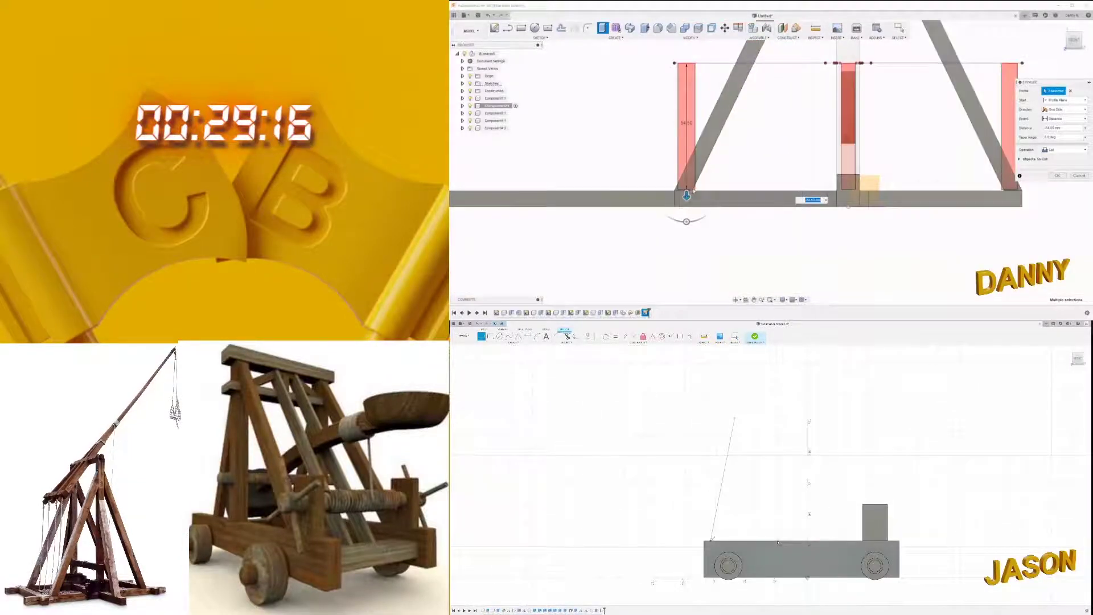
Step: Draw a vertical side-sketch line, undo the stray segment, and confirm the cut
left_click(762, 538)
left_click(762, 420)
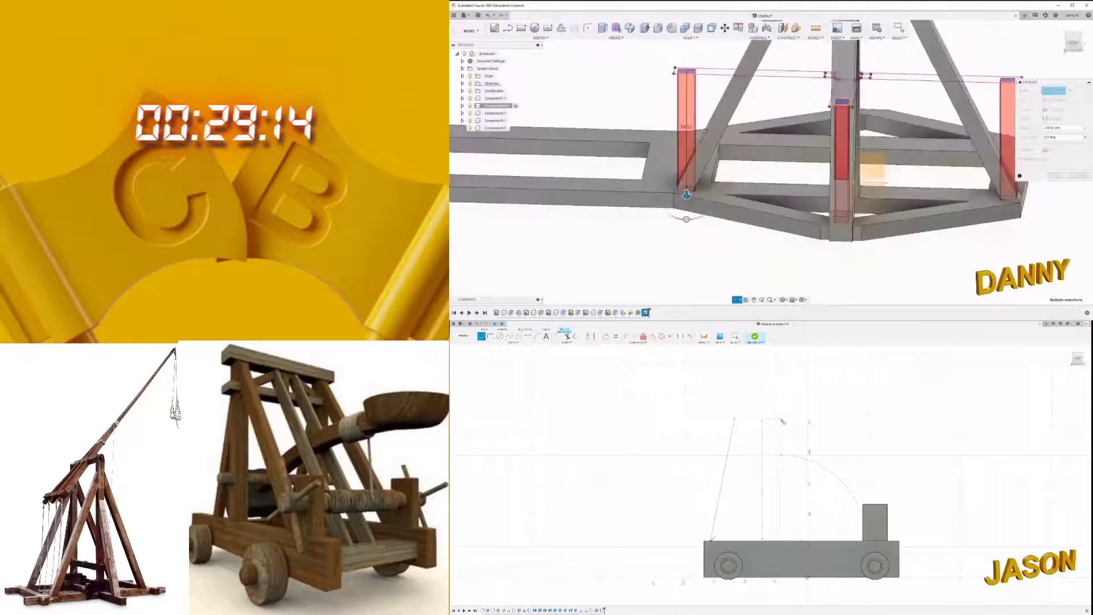
key("ctrl+z")
key("ctrl+z")
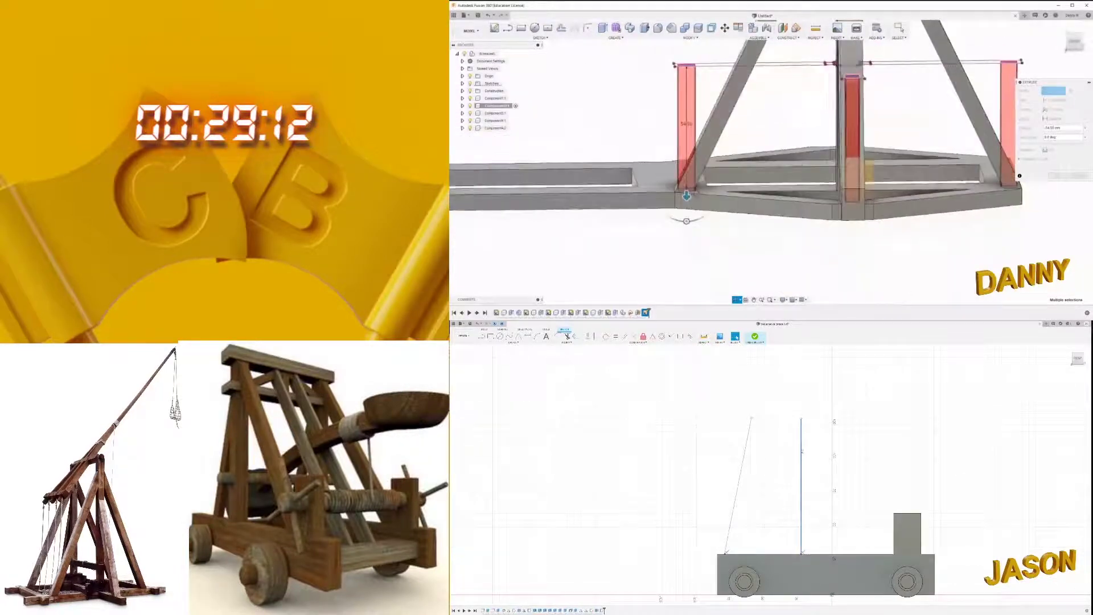
mouse_move(686, 221)
middle_mouse_down("shift")
mouse_move(777, 190)
mouse_move(826, 207)
mouse_move(748, 281)
middle_mouse_up("shift")
key("Return")
left_click(917, 181)
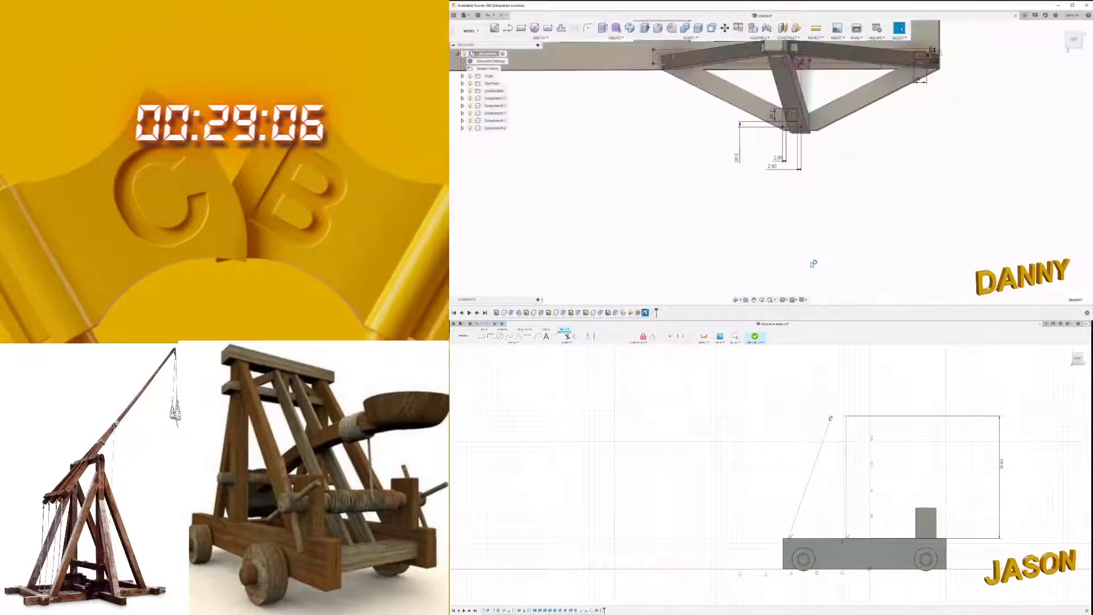
Step: Close the side sketch with a top line, finish it, and extrude-cut the four post profiles
mouse_move(918, 181)
middle_mouse_down("shift")
mouse_move(894, 166)
mouse_move(806, 249)
middle_mouse_up("shift")
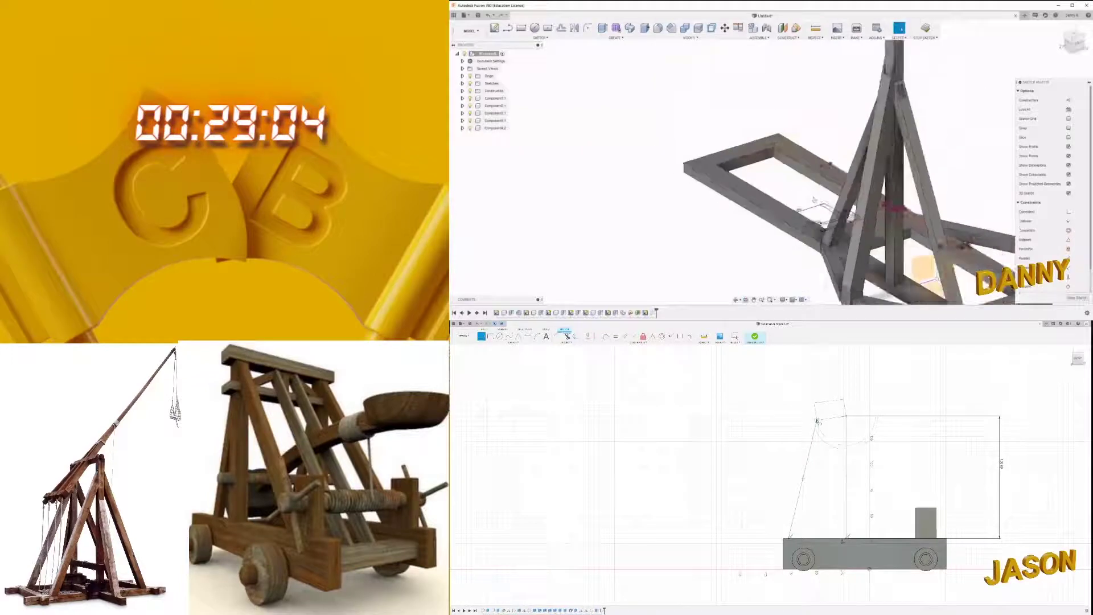
left_click(847, 418)
middle_click_drag(836, 199, 786, 56, "shift")
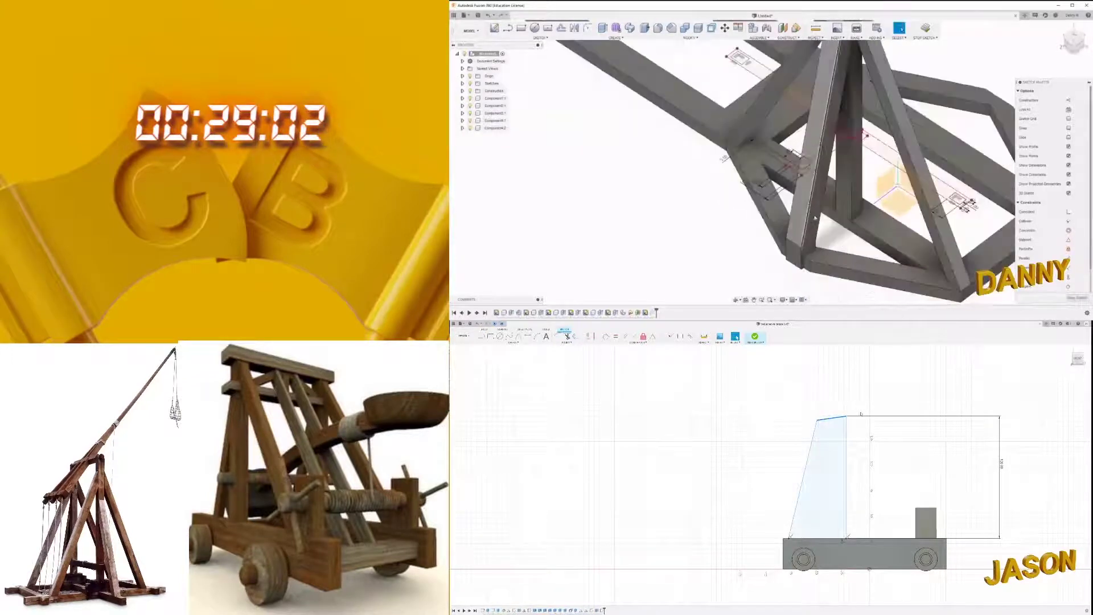
mouse_move(786, 56)
middle_mouse_down("shift")
mouse_move(725, 151)
mouse_move(895, 272)
middle_mouse_up("shift")
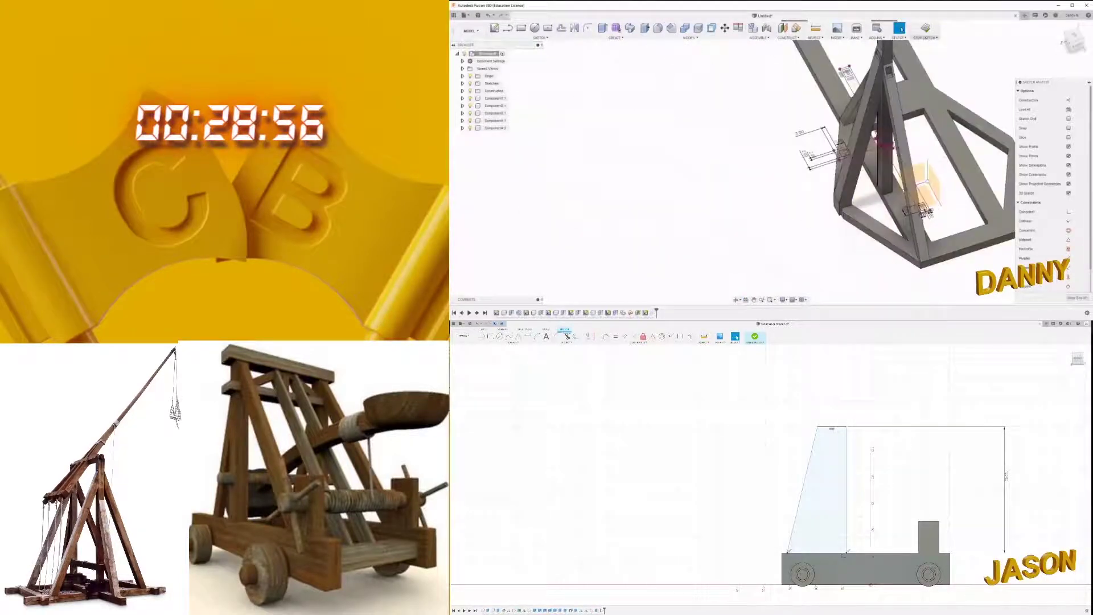
left_click(925, 29)
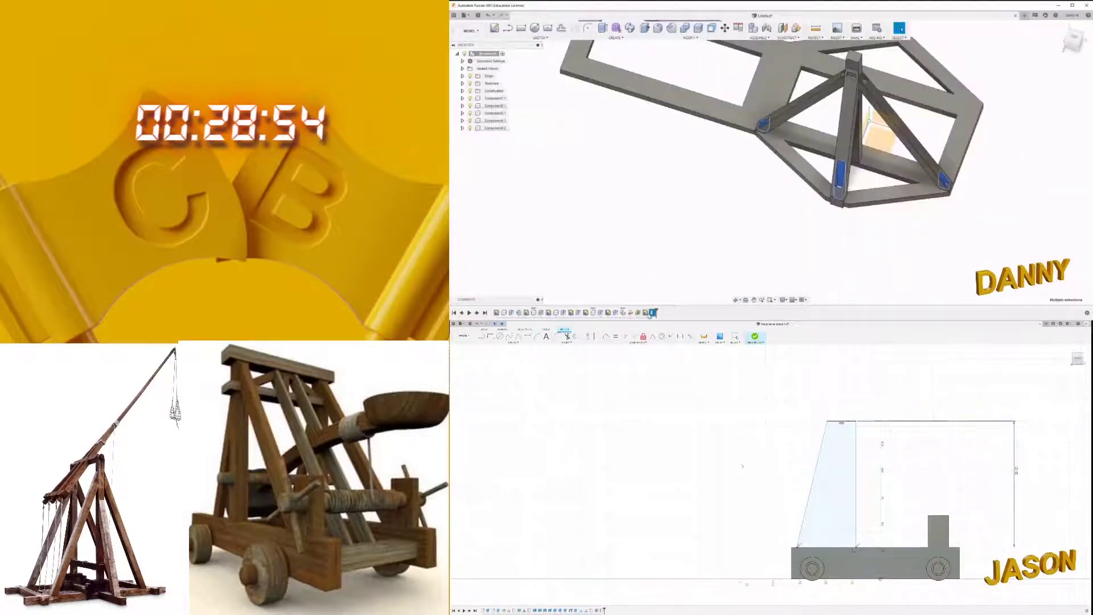
key("e")
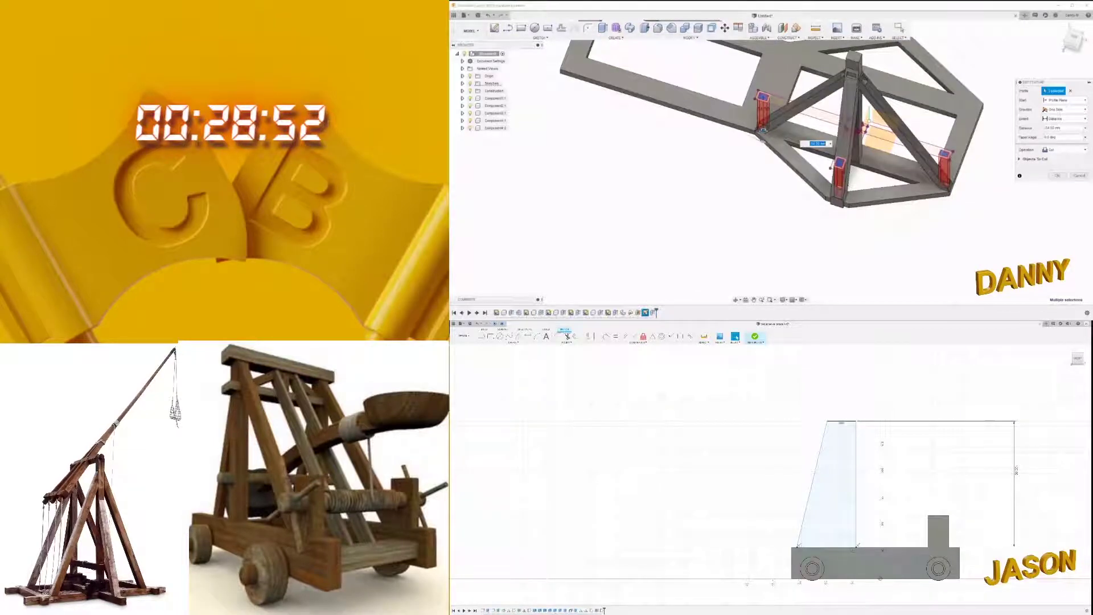
key("Return")
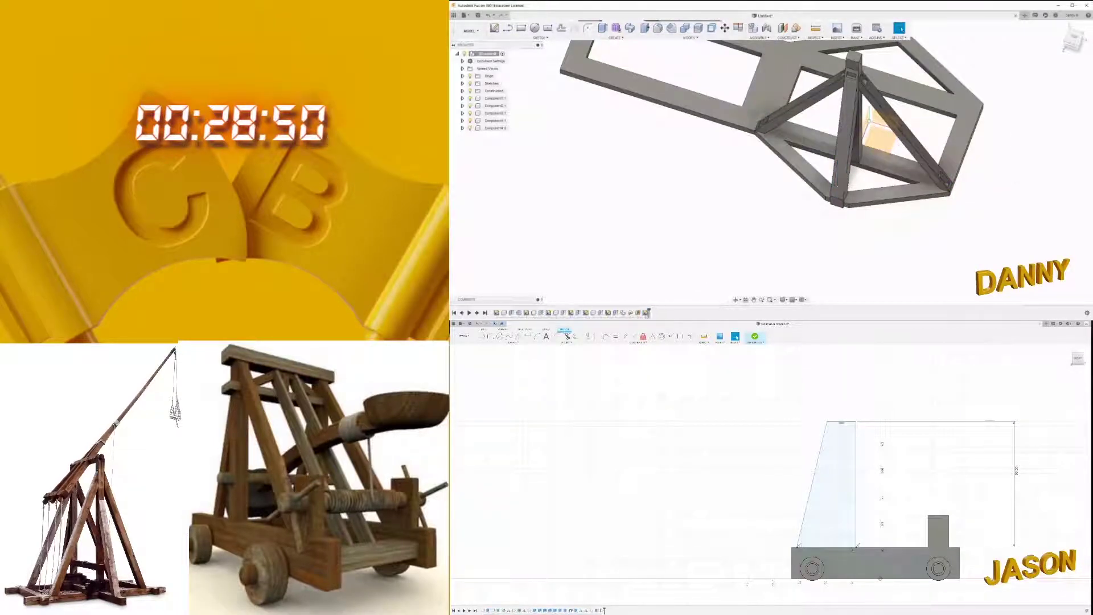
Step: Project the grey bar face into a new rectangle sketch
middle_click_drag(797, 258, 782, 260, "shift")
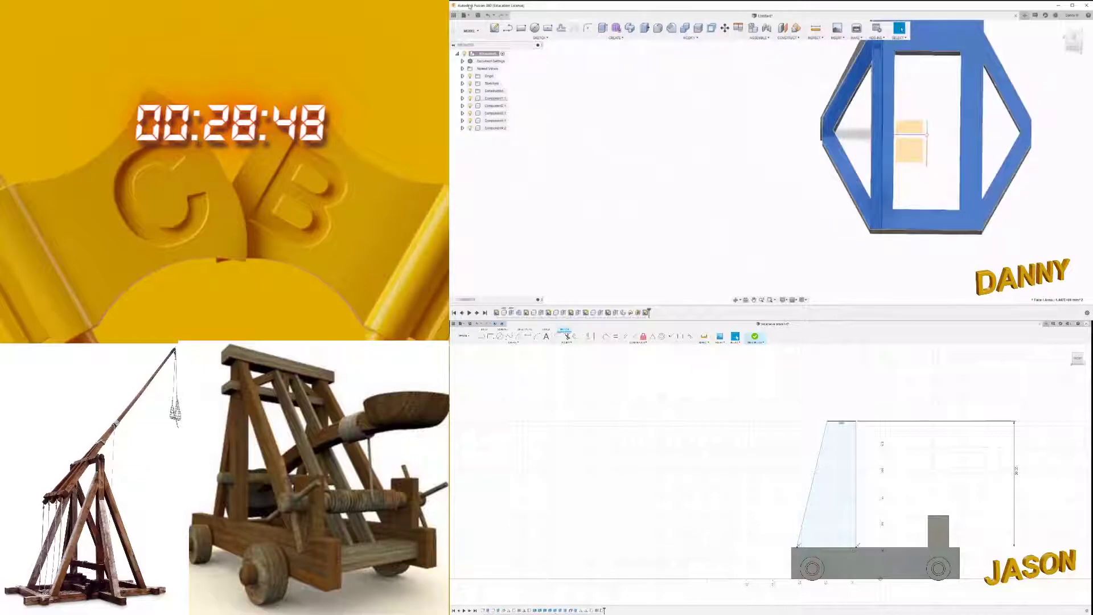
key("r")
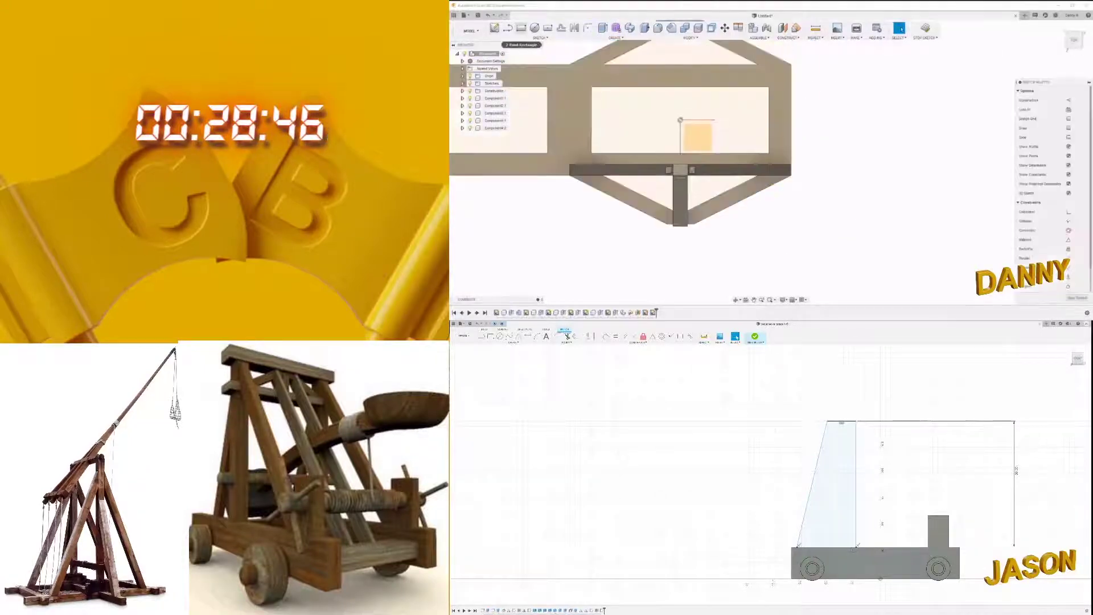
key("p")
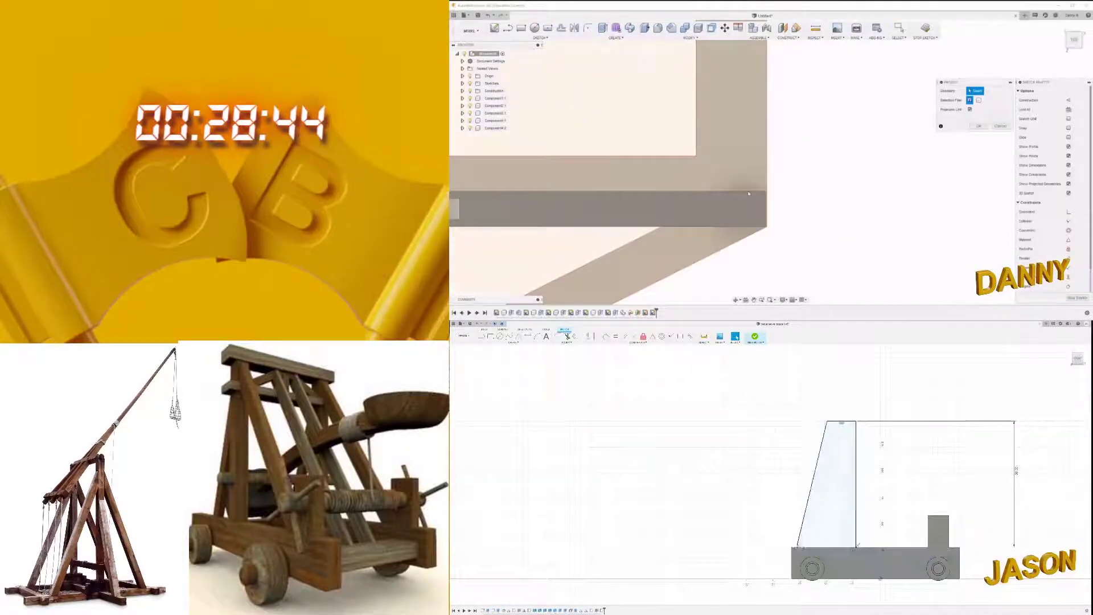
left_click(748, 193)
key("Return")
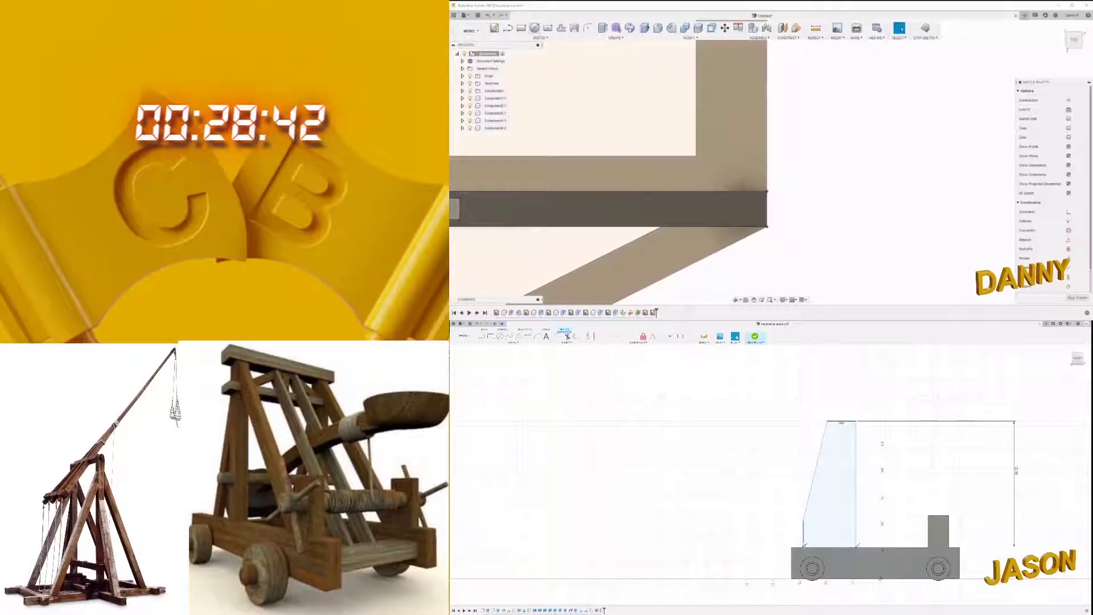
Step: Project the frame joint edge and draw a rectangle with a 12 mm side there
key("r")
scroll(853, 165, "down", 3)
scroll(829, 188, "down", 3)
middle_click_drag(829, 188, 776, 249, "shift")
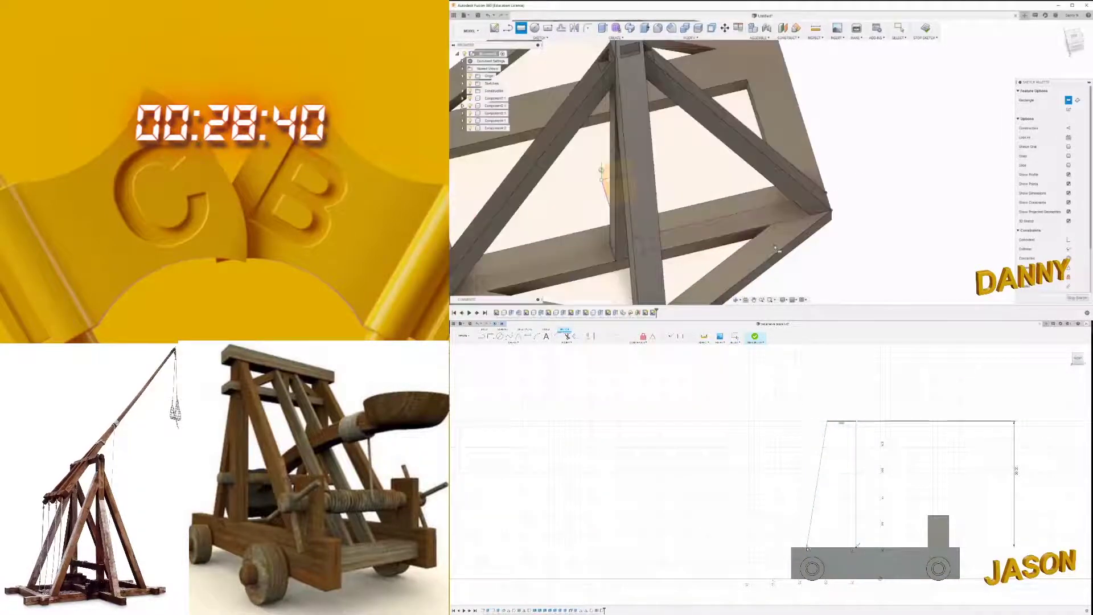
scroll(776, 249, "up", 5)
scroll(814, 202, "up", 3)
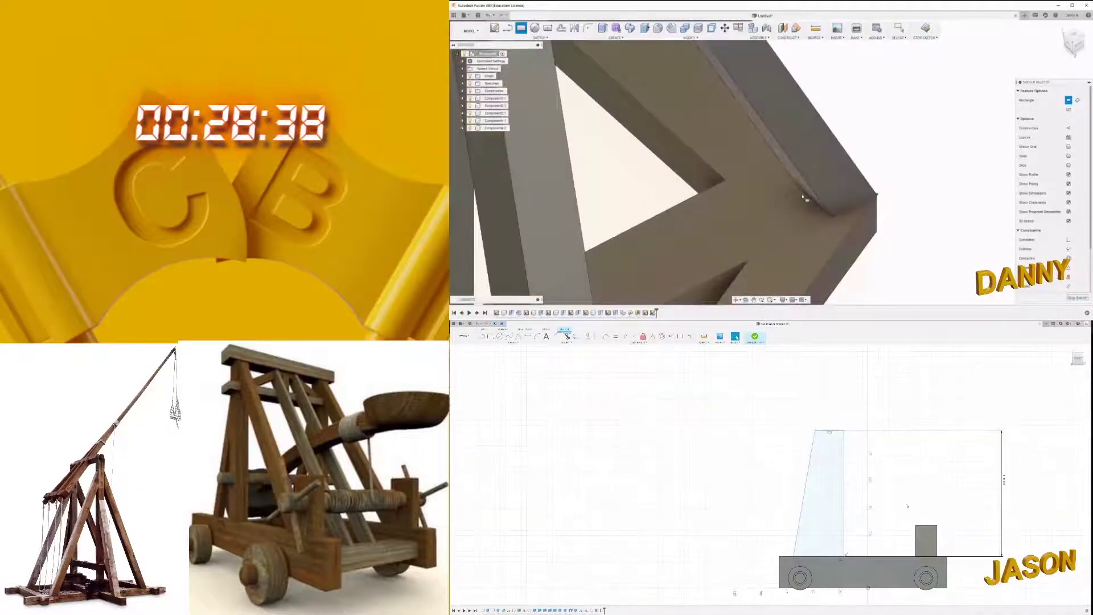
key("p")
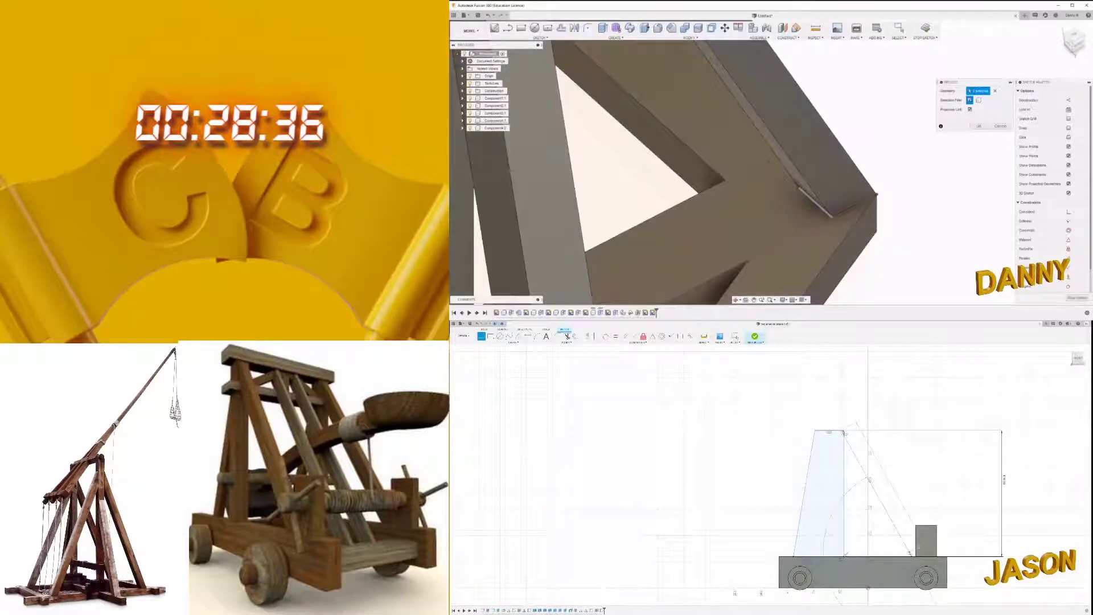
left_click(801, 189)
key("Return")
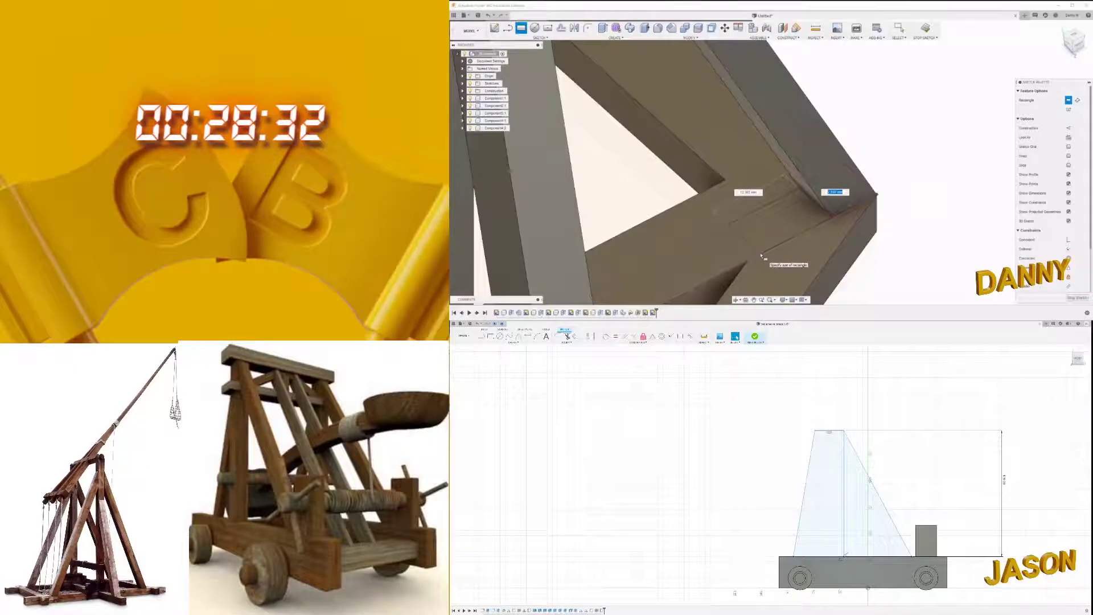
key("Tab")
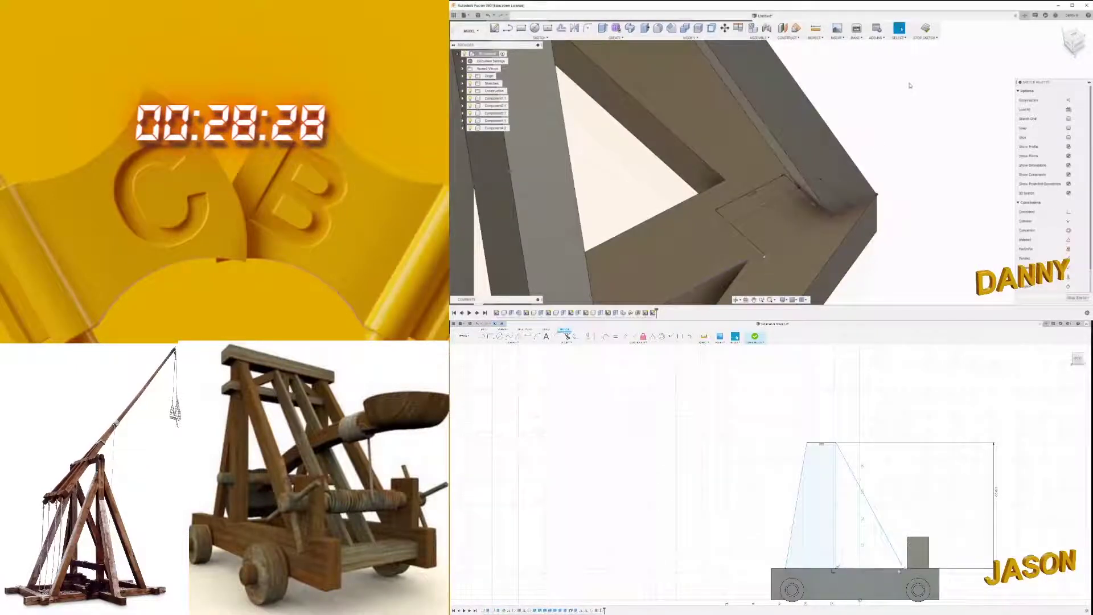
scroll(898, 567, "up", 4)
Step: Extrude the rectangle profile as a new component block
key("e")
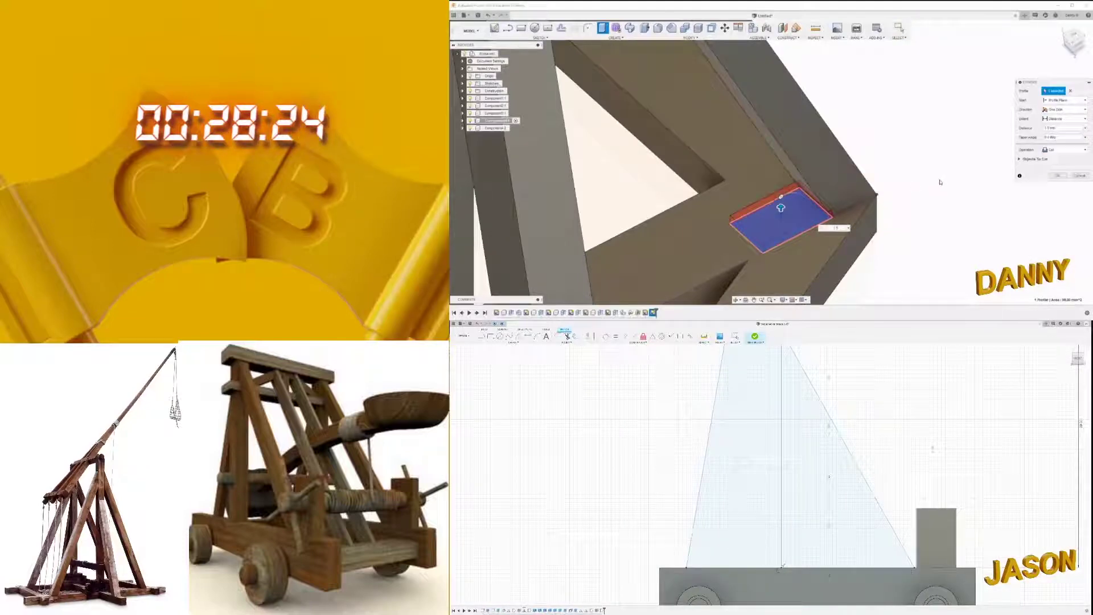
left_click(1065, 150)
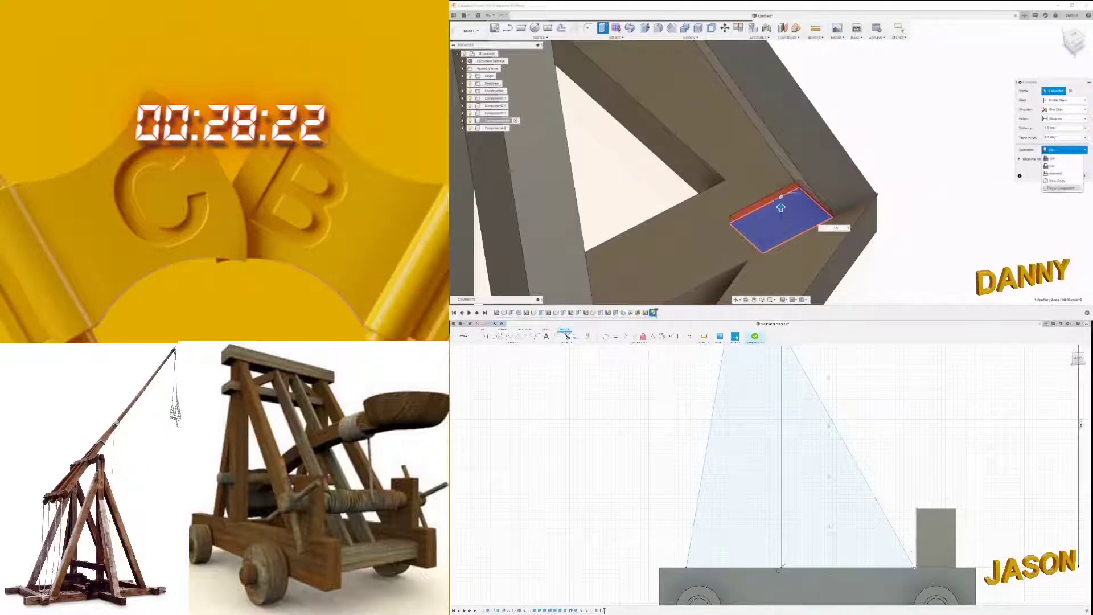
left_click(1061, 188)
scroll(923, 464, "down", 3)
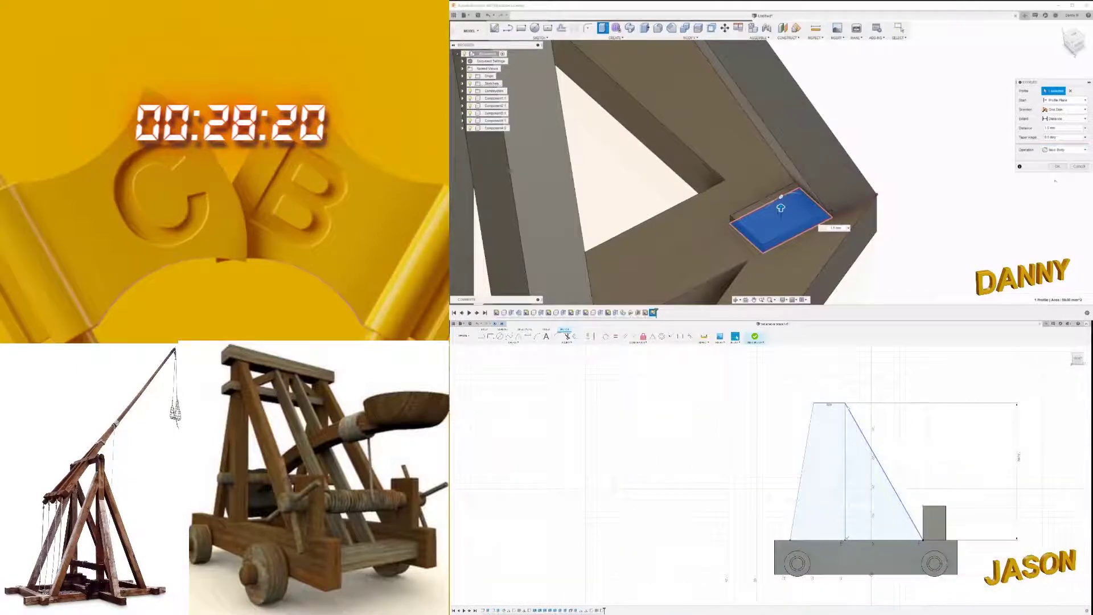
left_click(1057, 166)
Step: Combine the new block into the frame body as the target
left_click(684, 28)
left_click(791, 114)
left_click(797, 221)
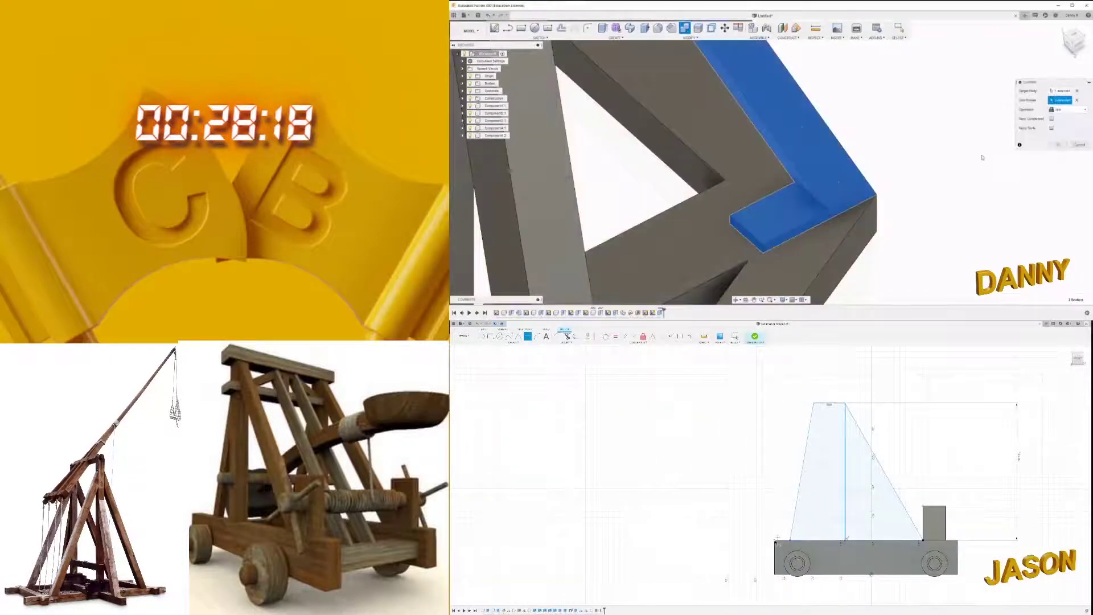
left_click(1057, 145)
middle_click_drag(797, 188, 837, 171, "shift")
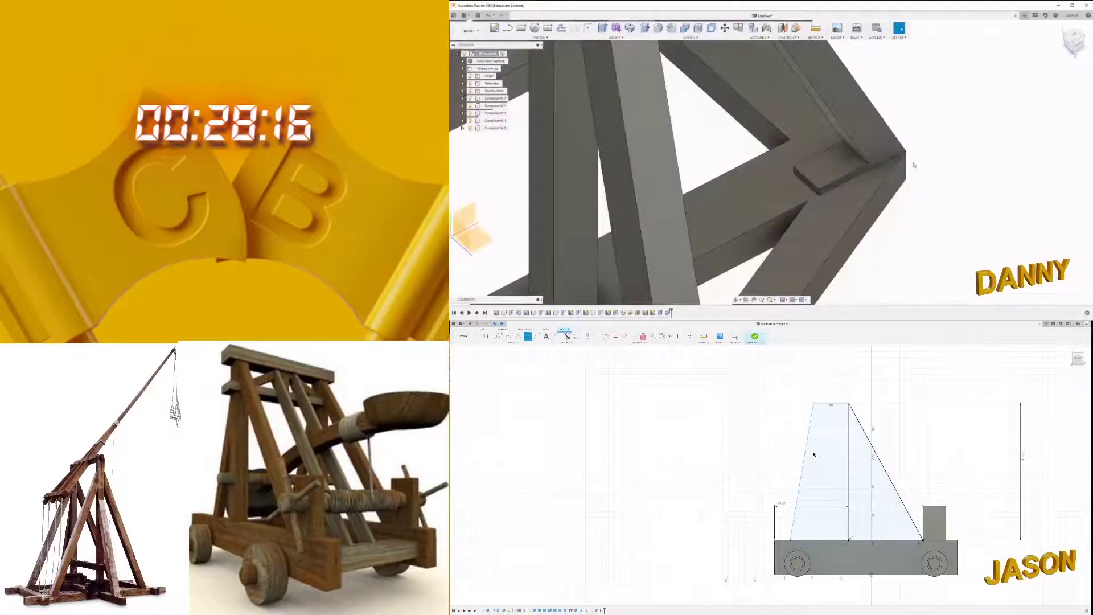
scroll(783, 507, "down", 2)
scroll(836, 170, "down", 3)
scroll(836, 171, "down", 3)
scroll(844, 433, "up", 2)
scroll(836, 171, "down", 3)
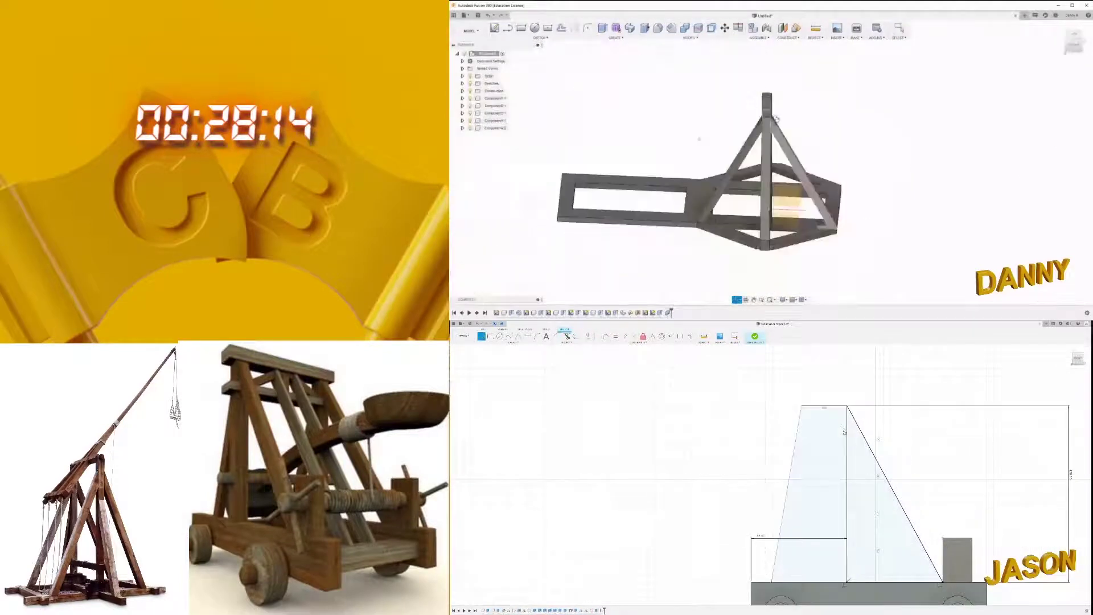
Step: Sketch a circle on the post's front face and extrude-cut it as a hole
scroll(740, 171, "up", 3)
mouse_move(740, 171)
middle_mouse_down("shift")
mouse_move(711, 129)
mouse_move(781, 135)
mouse_move(723, 107)
mouse_move(741, 114)
mouse_move(743, 166)
middle_mouse_up("shift")
left_click(742, 166)
key("c")
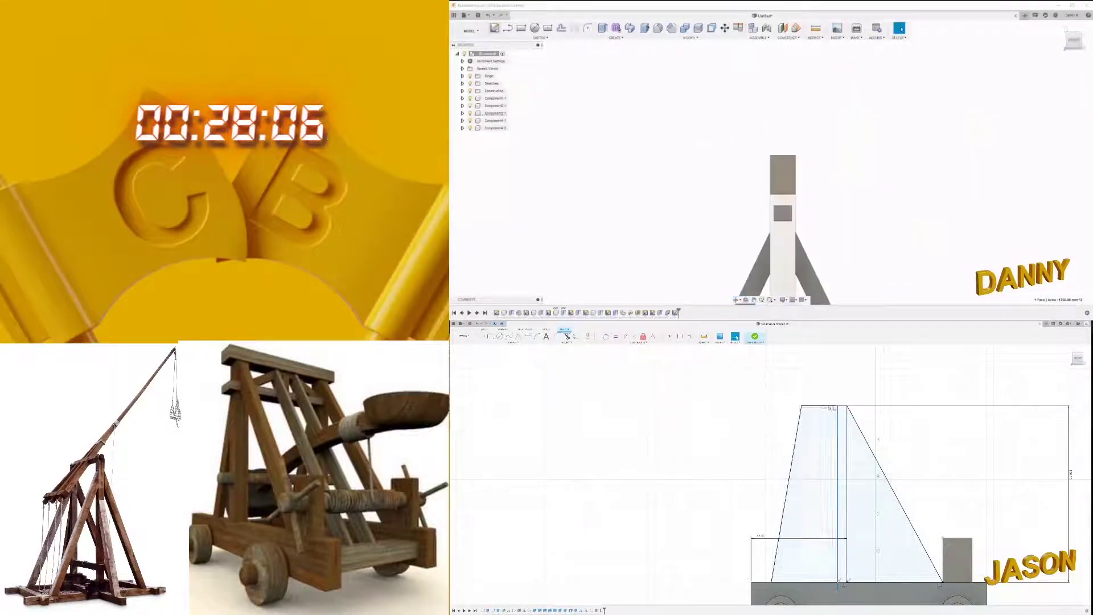
key("Escape")
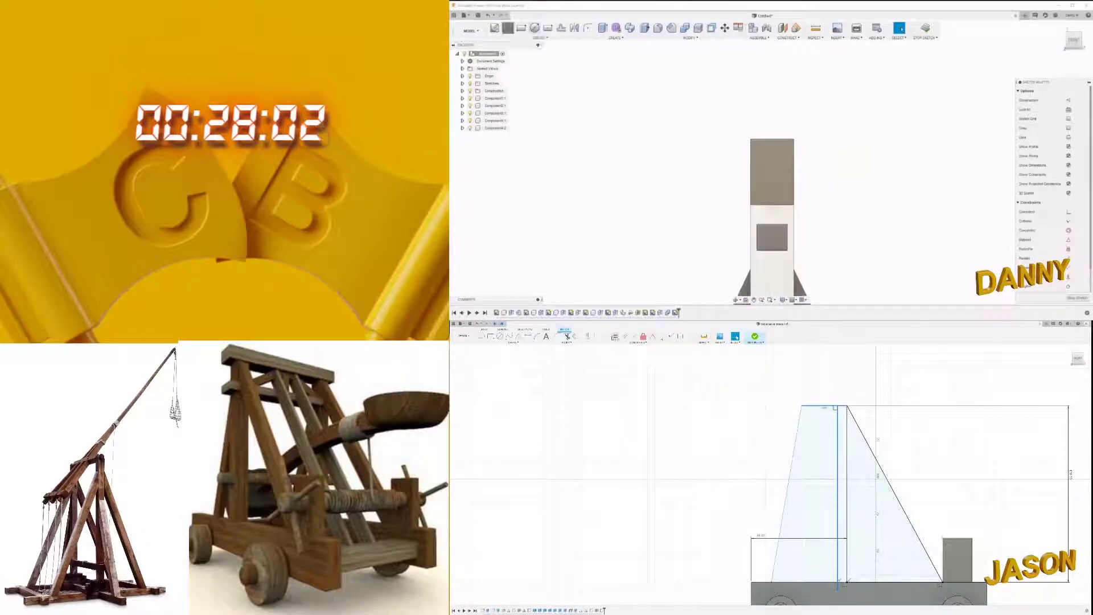
scroll(839, 489, "down", 2)
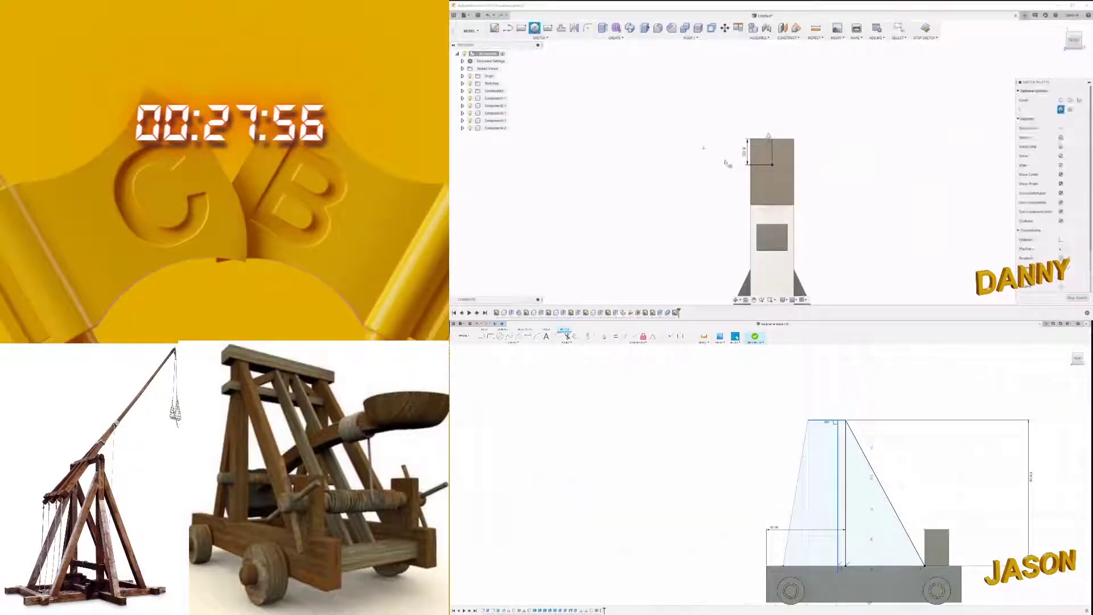
scroll(848, 575, "up", 3)
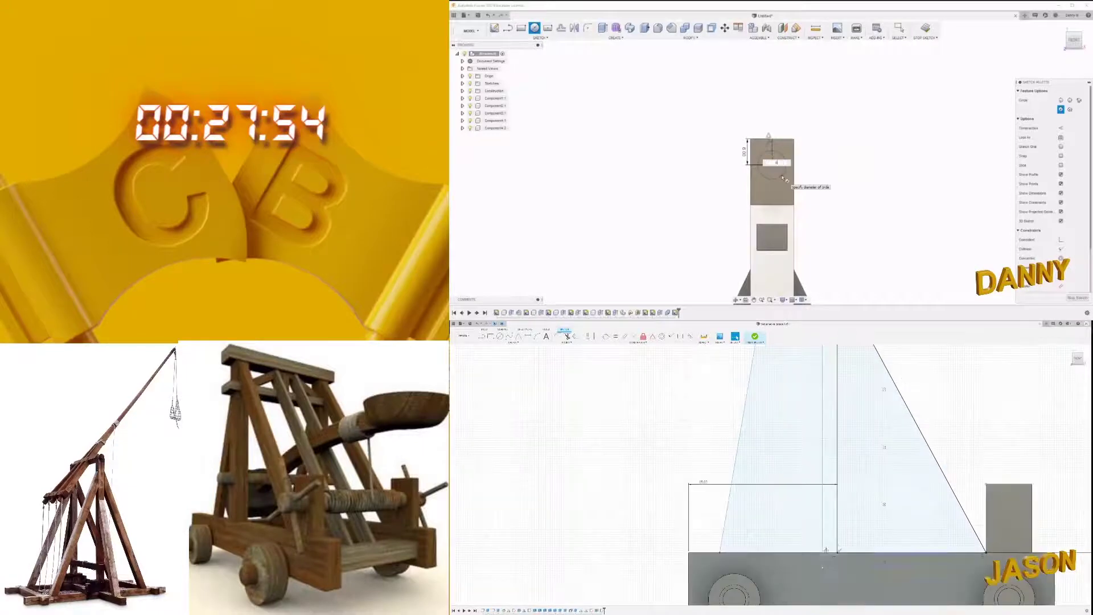
scroll(824, 551, "down", 2)
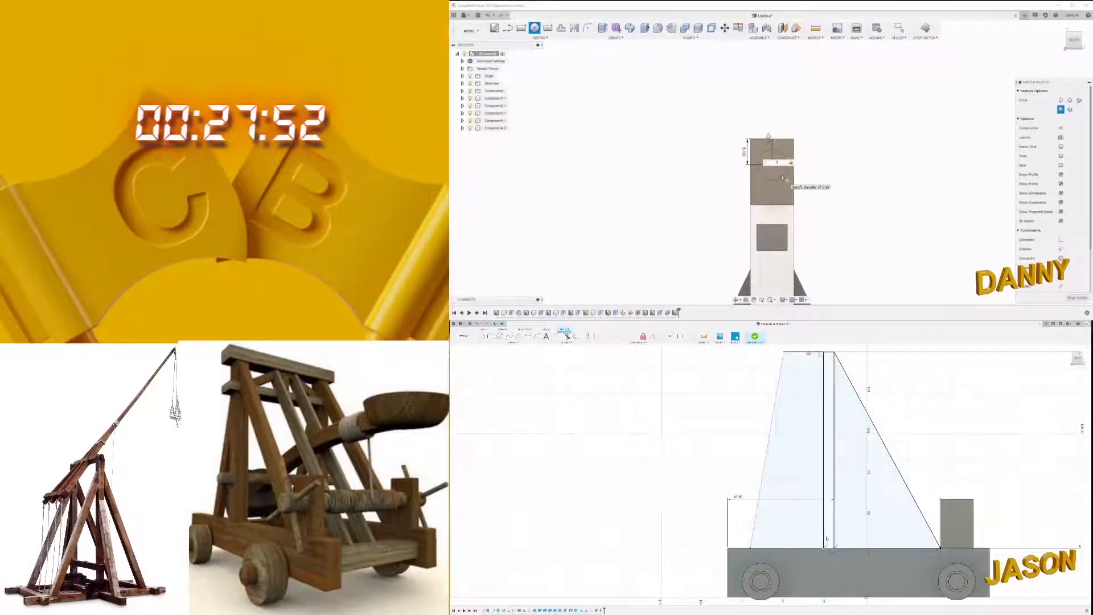
left_click(833, 534)
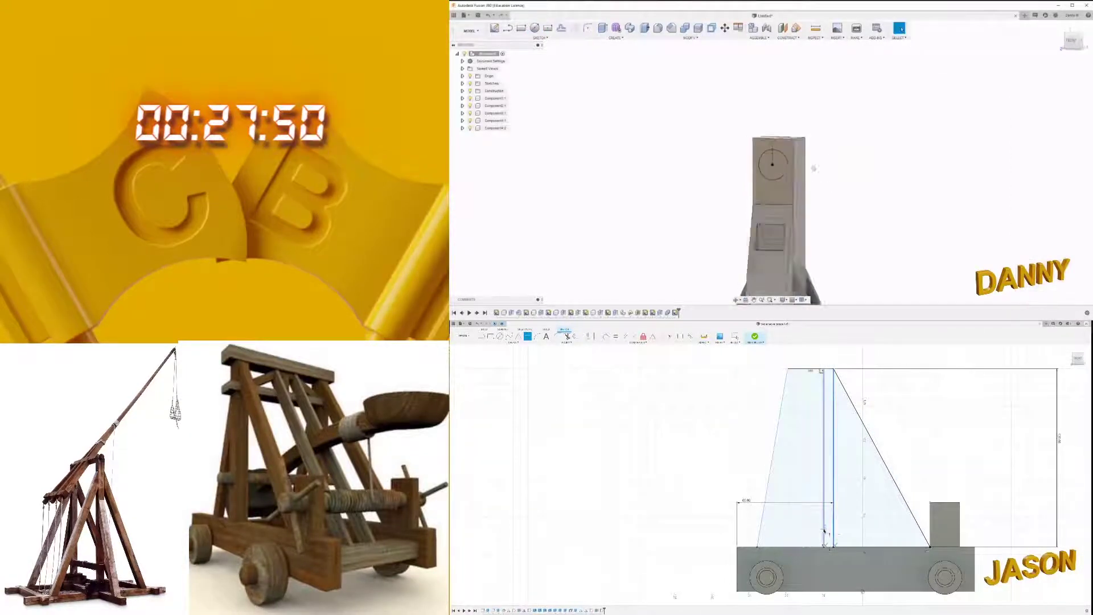
key("e")
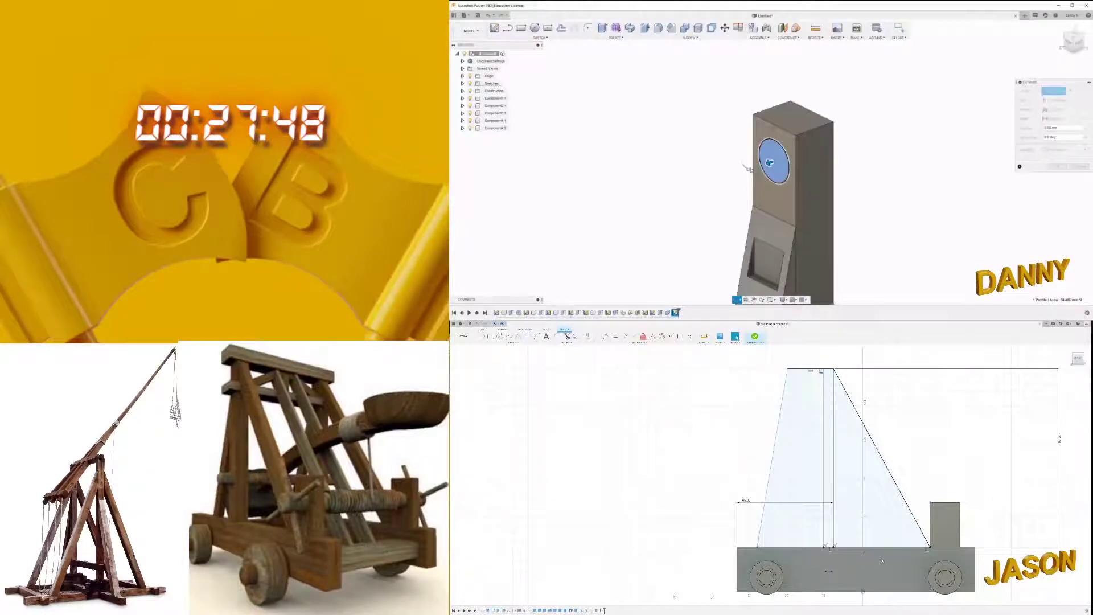
scroll(826, 492, "up", 1)
Step: Orbit out over the whole frame and select a face of the upright post
mouse_move(1062, 180)
middle_mouse_down("shift")
mouse_move(769, 153)
mouse_move(856, 257)
middle_mouse_up("shift")
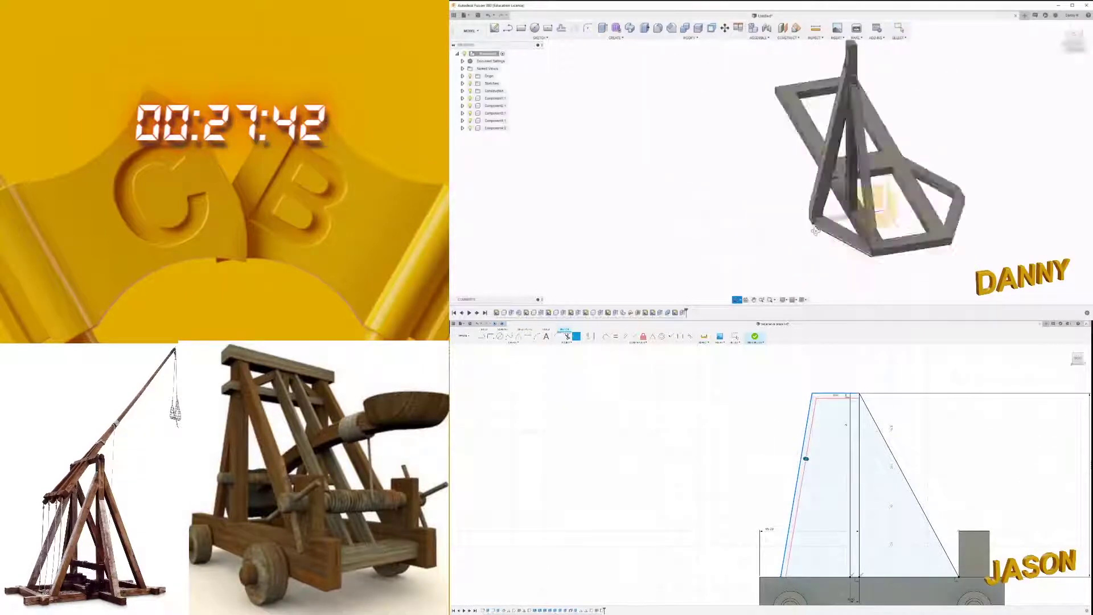
middle_click_drag(856, 256, 842, 232, "shift")
scroll(843, 233, "up", 2)
scroll(842, 232, "up", 2)
left_click(829, 193)
mouse_move(828, 194)
middle_mouse_down("shift")
mouse_move(877, 248)
mouse_move(917, 259)
middle_mouse_up("shift")
scroll(841, 243, "down", 3)
scroll(854, 244, "up", 3)
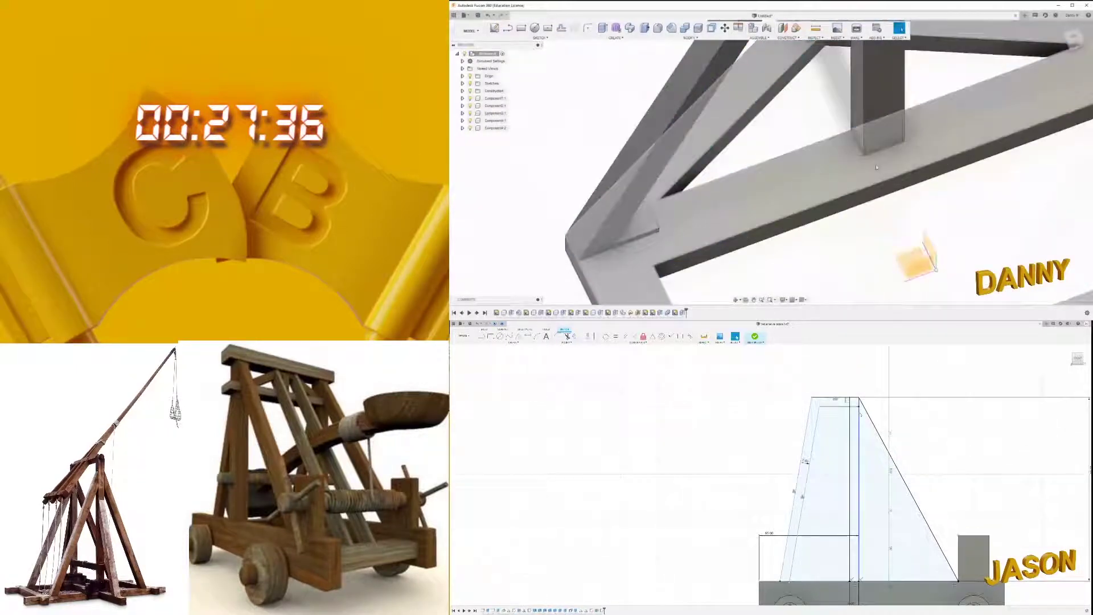
Step: Start a sketch on the beam face and project the frame edges into it
left_click(837, 216)
middle_click_drag(837, 215, 780, 96, "shift")
left_click(780, 95)
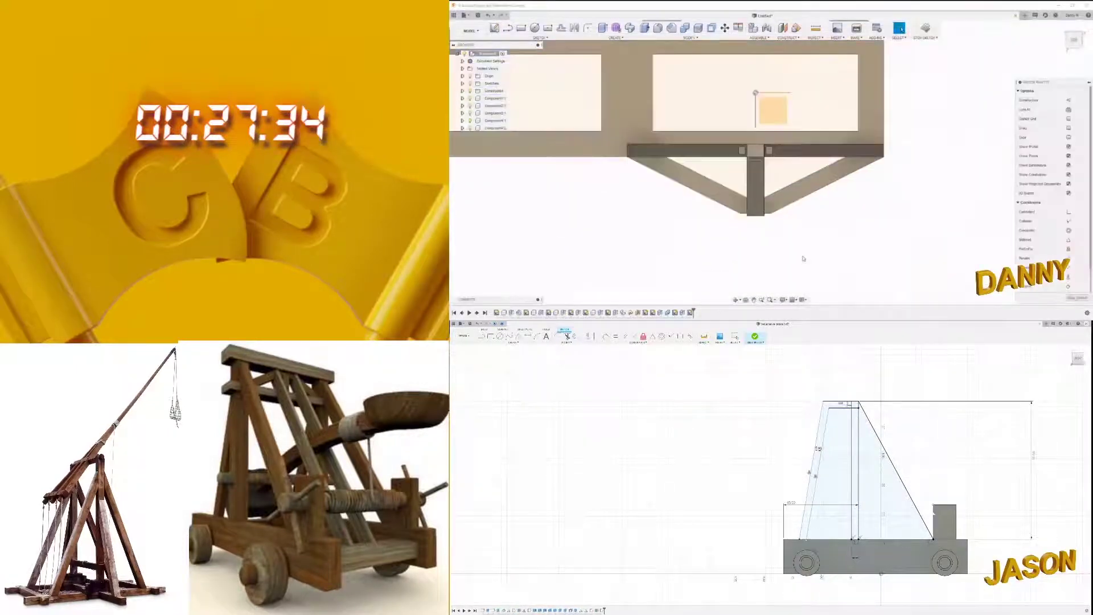
key("p")
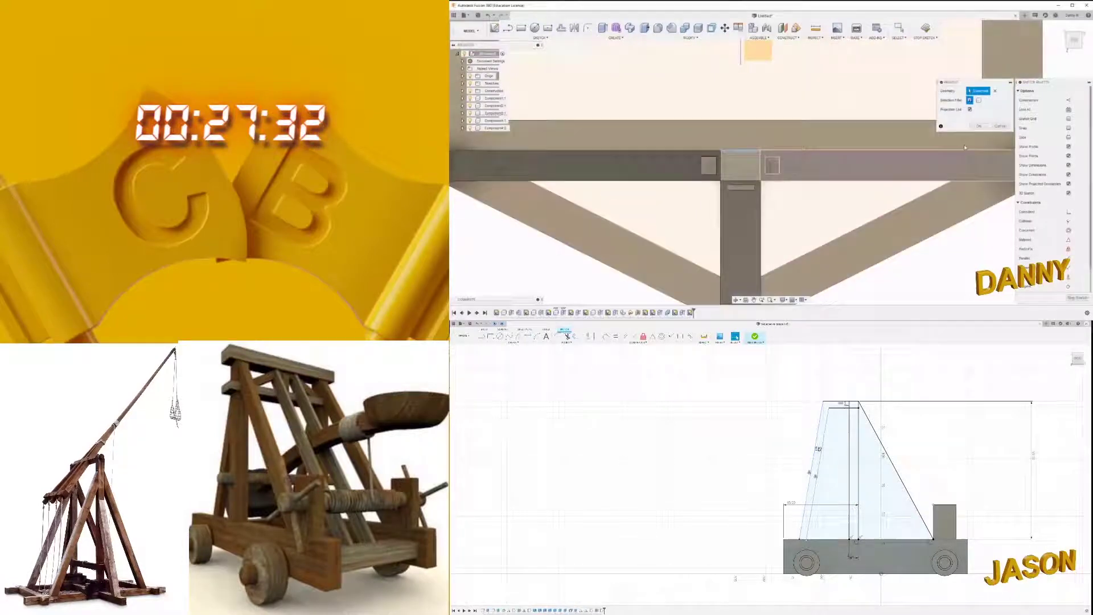
key("Escape")
middle_click_drag(747, 152, 810, 182)
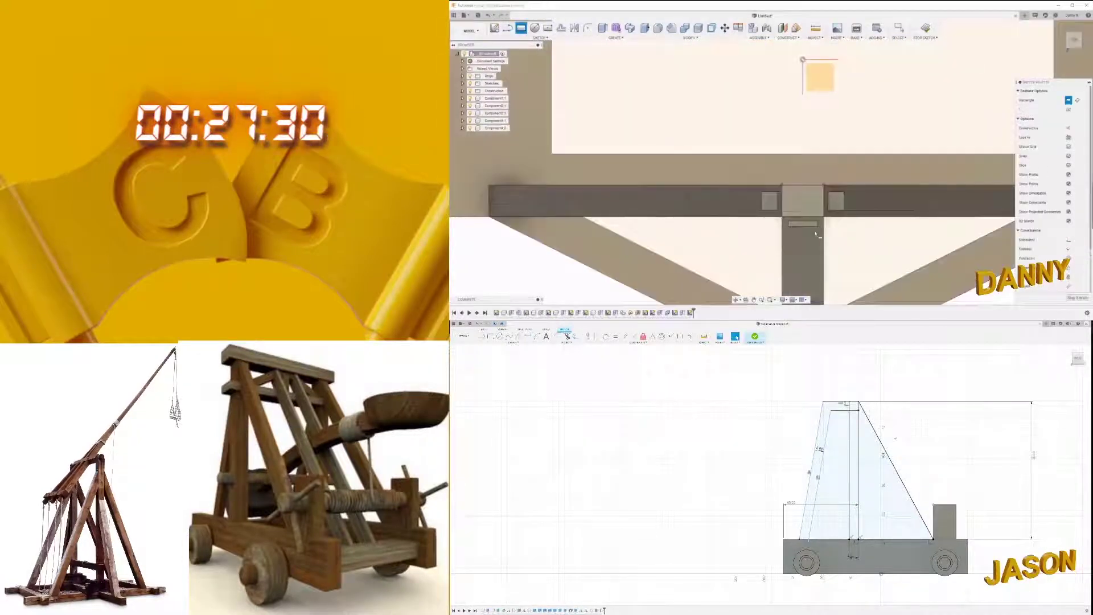
Step: Finish the sketch and extrude-cut a 1.5 deep notch into the beam at the post
scroll(816, 234, "up", 1)
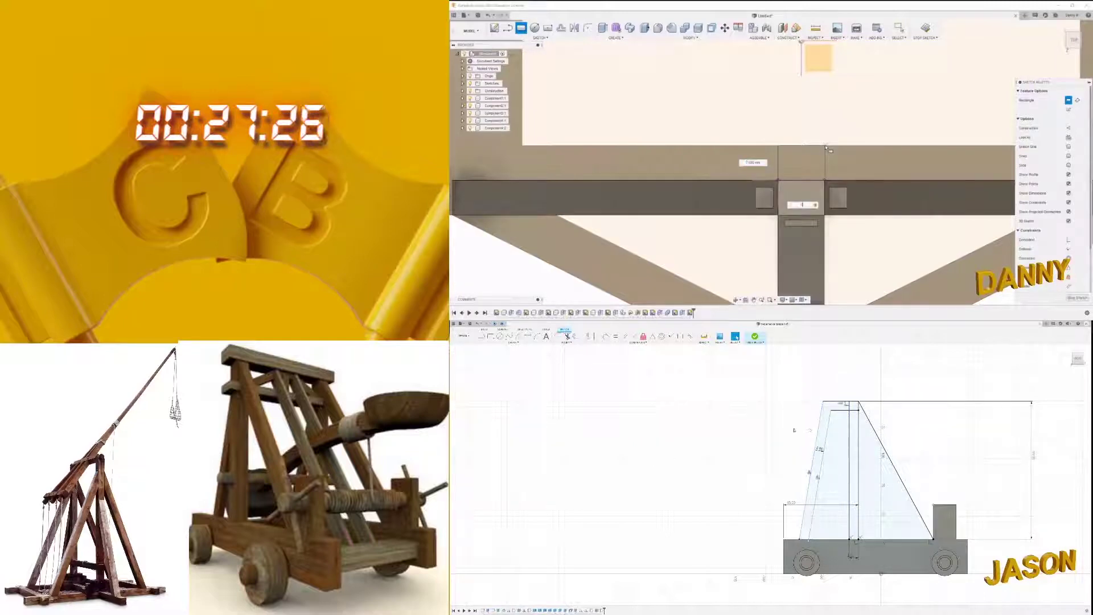
left_click(925, 28)
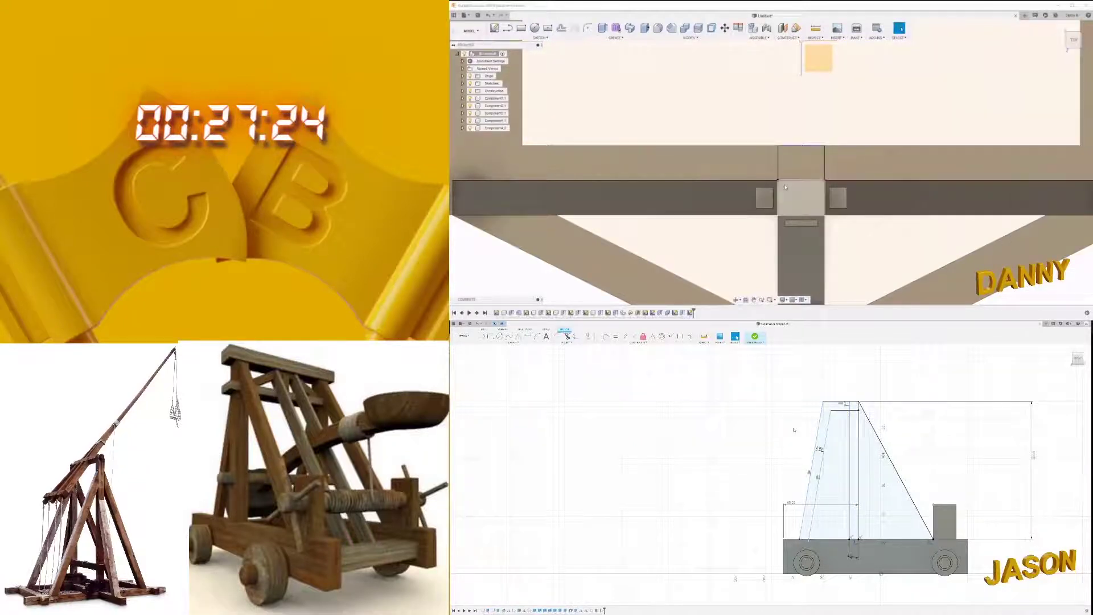
scroll(814, 155, "up", 5)
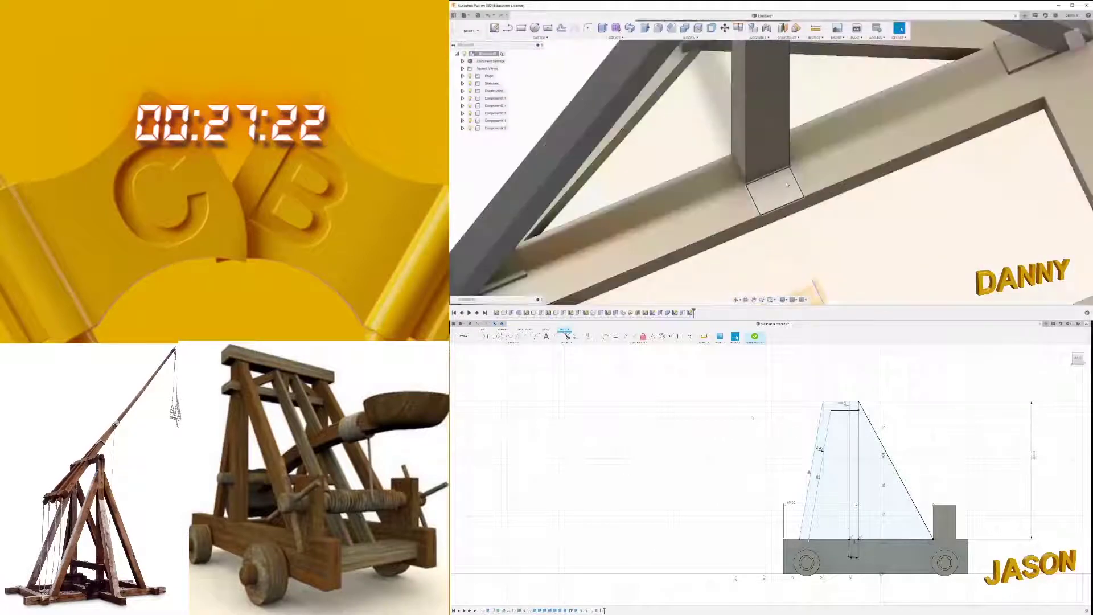
left_click(603, 28)
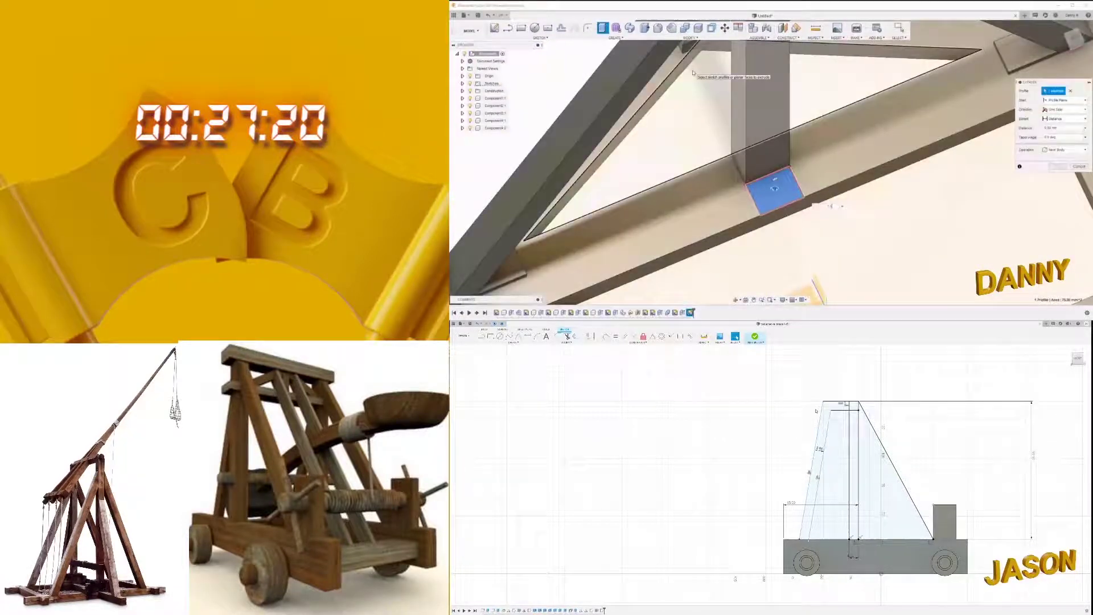
type("1.5")
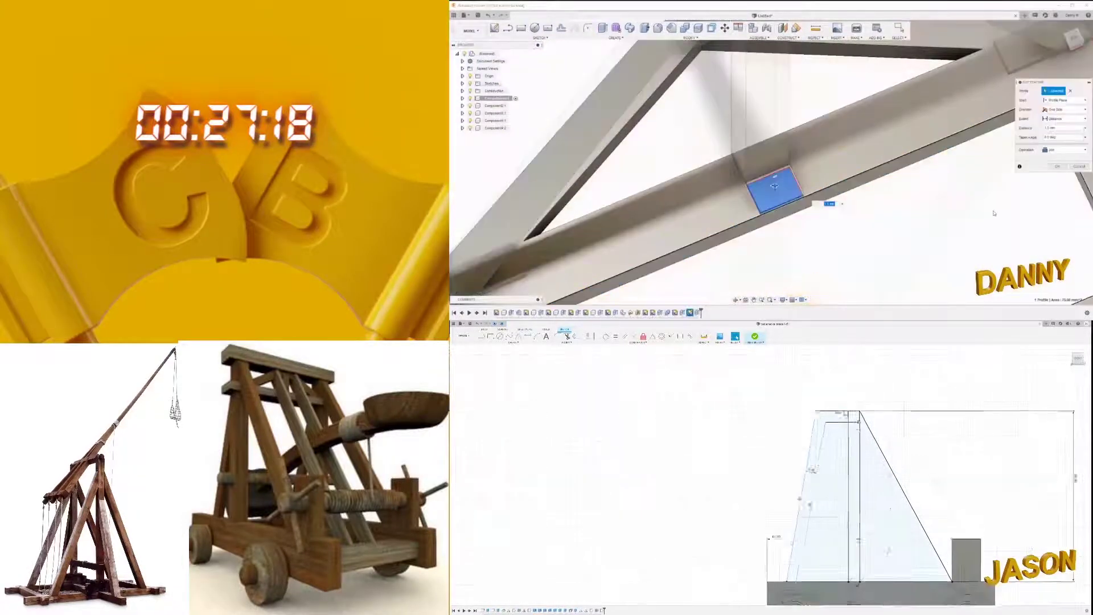
left_click(1064, 149)
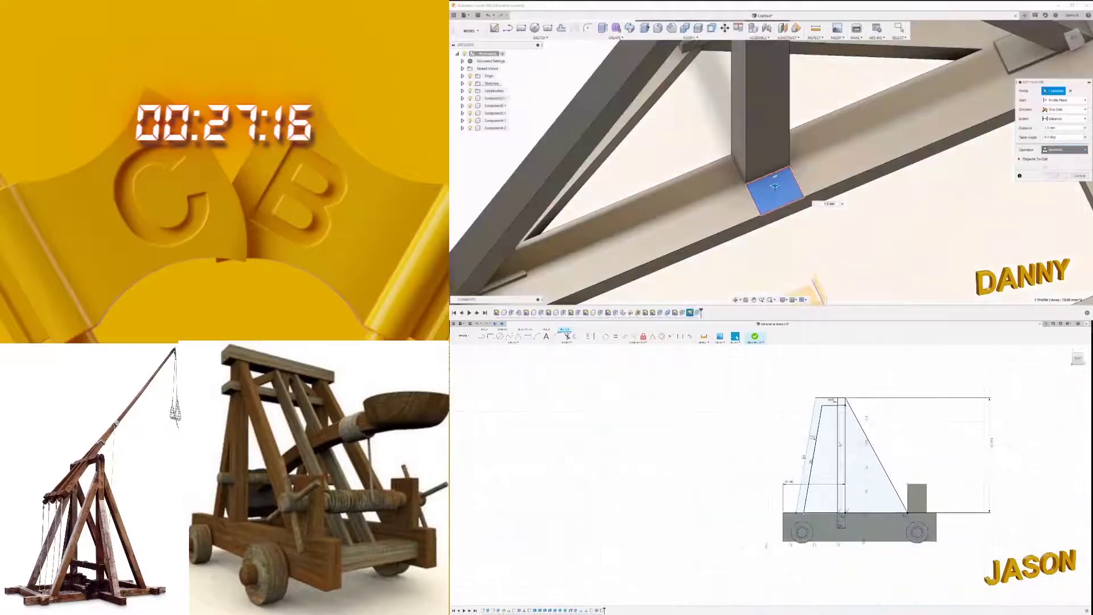
key("Return")
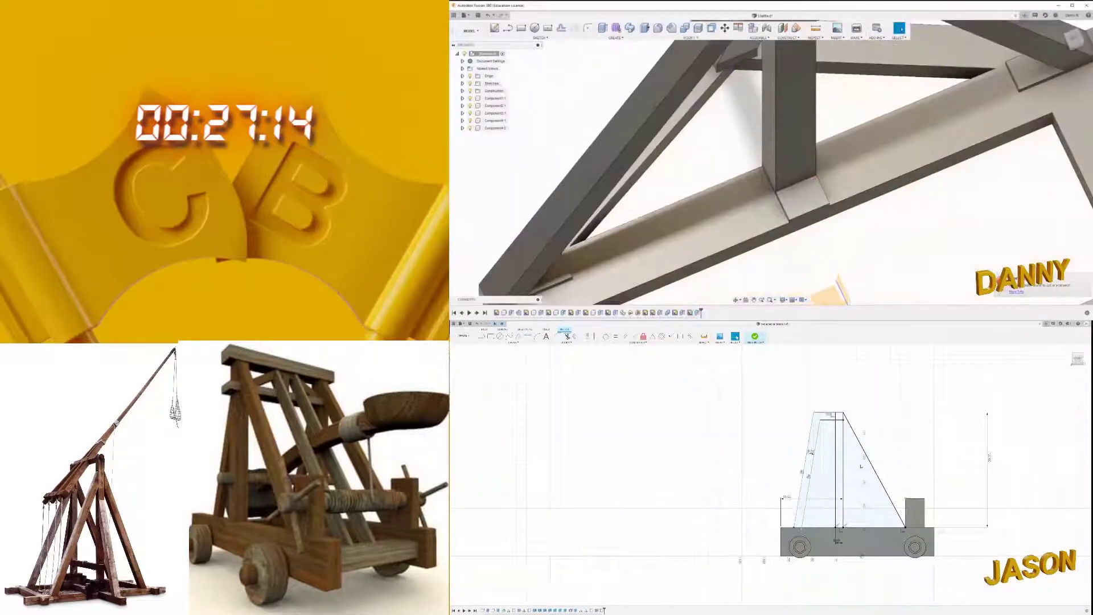
Step: Combine the vertical post with the frame body
left_click(684, 28)
left_click(788, 125)
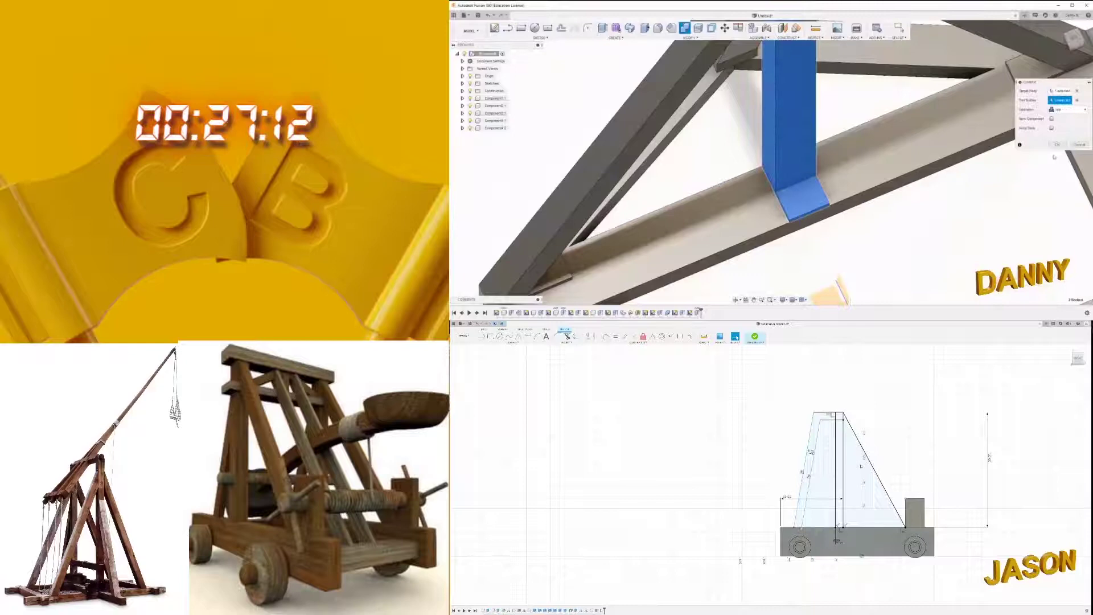
left_click(1056, 144)
mouse_move(842, 232)
middle_mouse_down("shift")
mouse_move(760, 212)
mouse_move(854, 216)
middle_mouse_up("shift")
scroll(831, 410, "up", 3)
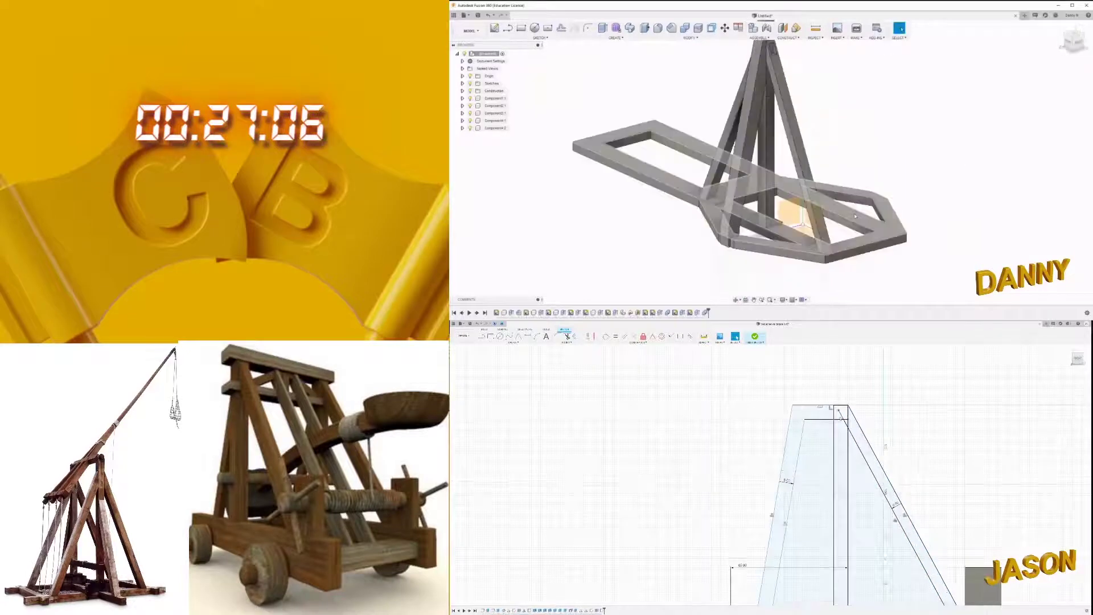
Step: Draw a circle centred near the top of the tower post face
mouse_move(855, 215)
middle_mouse_down("shift")
mouse_move(830, 105)
mouse_move(786, 131)
middle_mouse_up("shift")
scroll(830, 105, "up", 5)
scroll(845, 421, "down", 3)
scroll(759, 117, "down", 3)
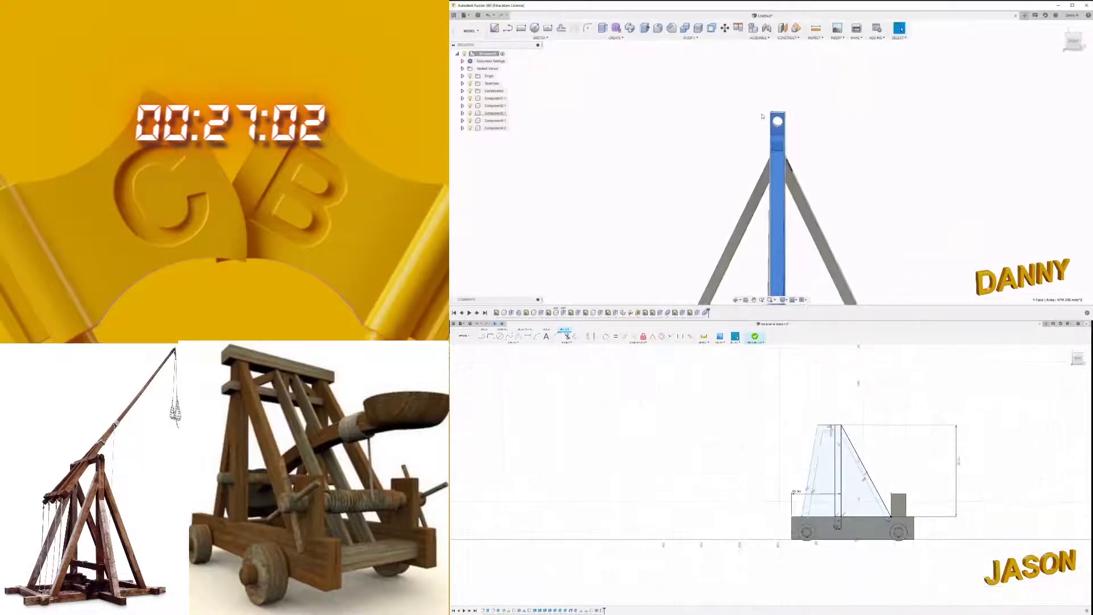
scroll(759, 116, "up", 3)
scroll(838, 442, "up", 2)
key("c")
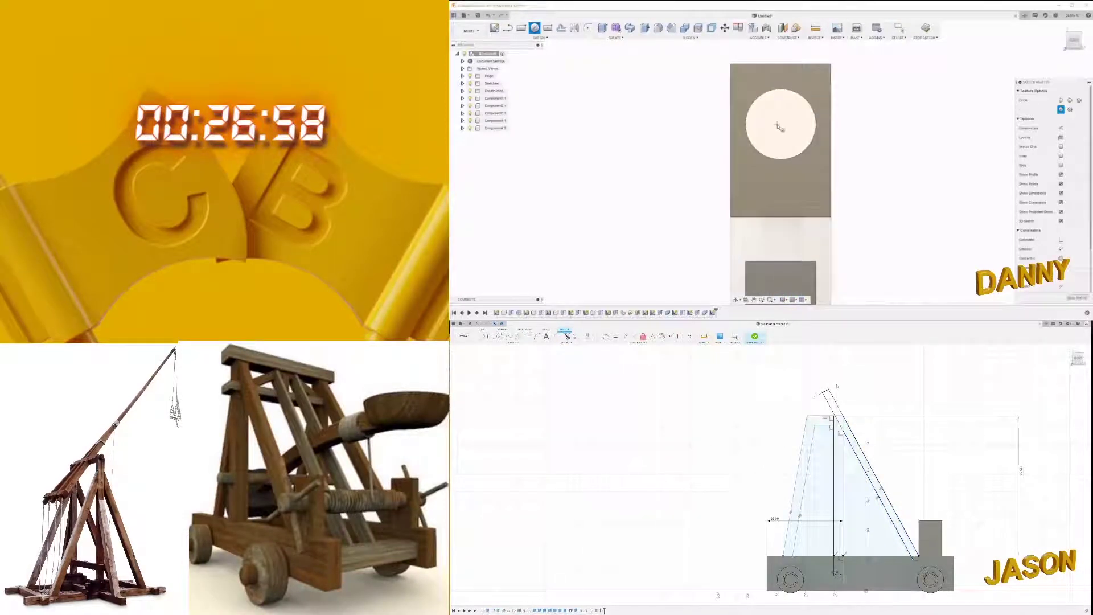
left_click(781, 125)
scroll(823, 392, "up", 2)
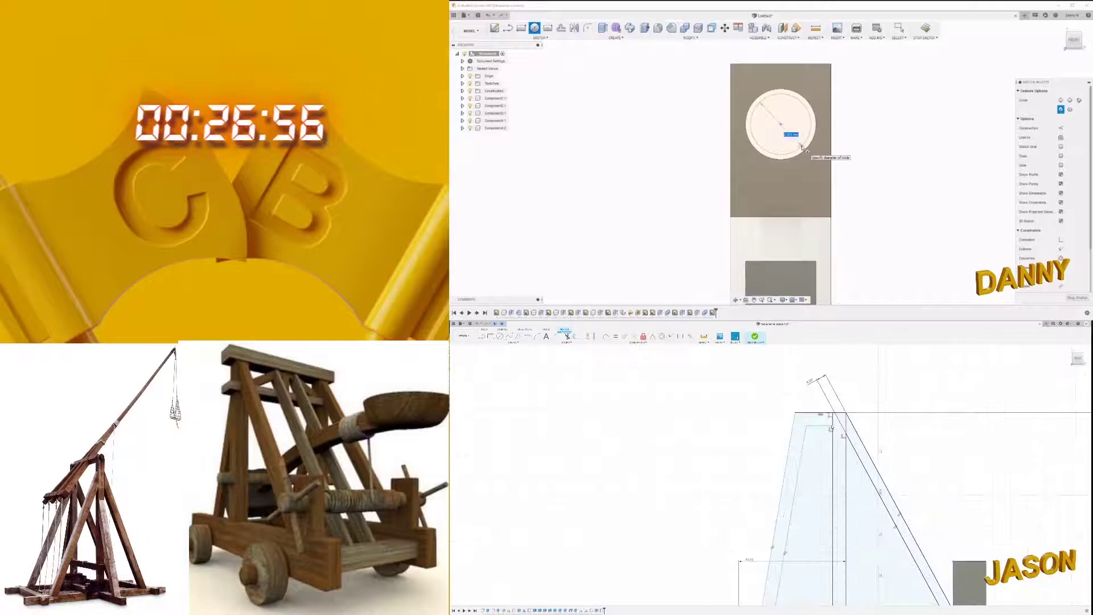
scroll(842, 433, "down", 3)
scroll(842, 432, "up", 3)
scroll(853, 484, "down", 2)
scroll(854, 484, "down", 2)
scroll(853, 484, "up", 4)
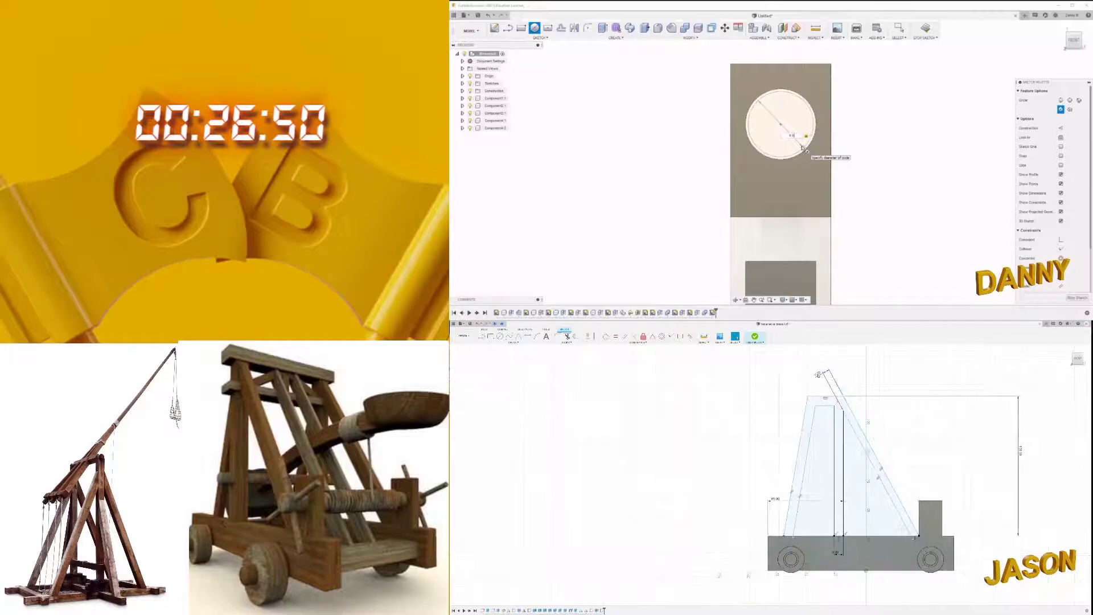
scroll(803, 149, "down", 3)
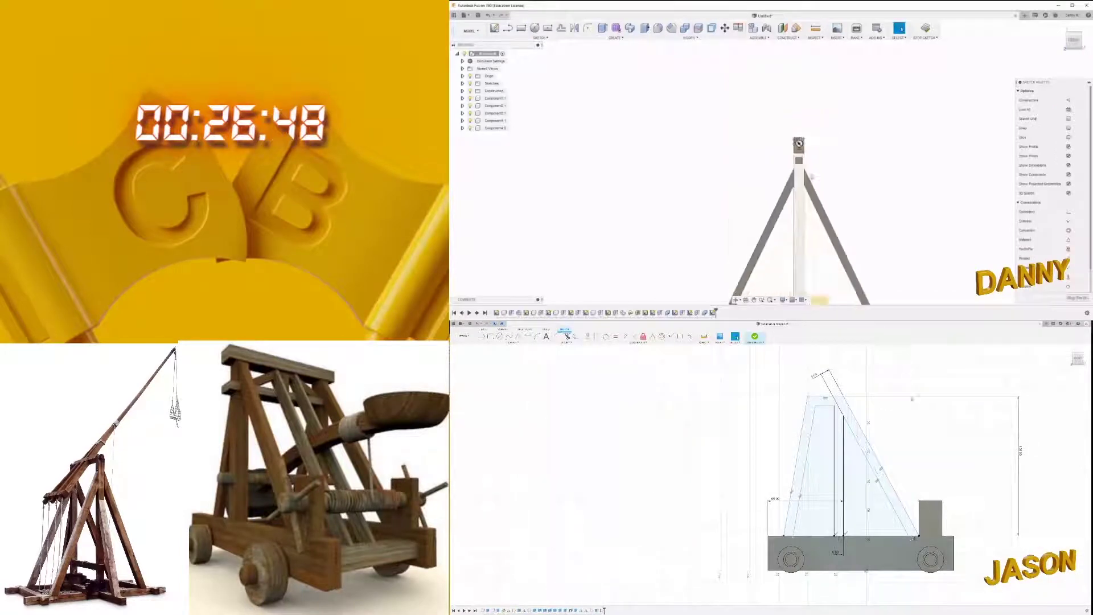
scroll(882, 484, "down", 2)
Step: Select the tower's legs and centre post together
middle_click_drag(798, 144, 827, 116, "shift")
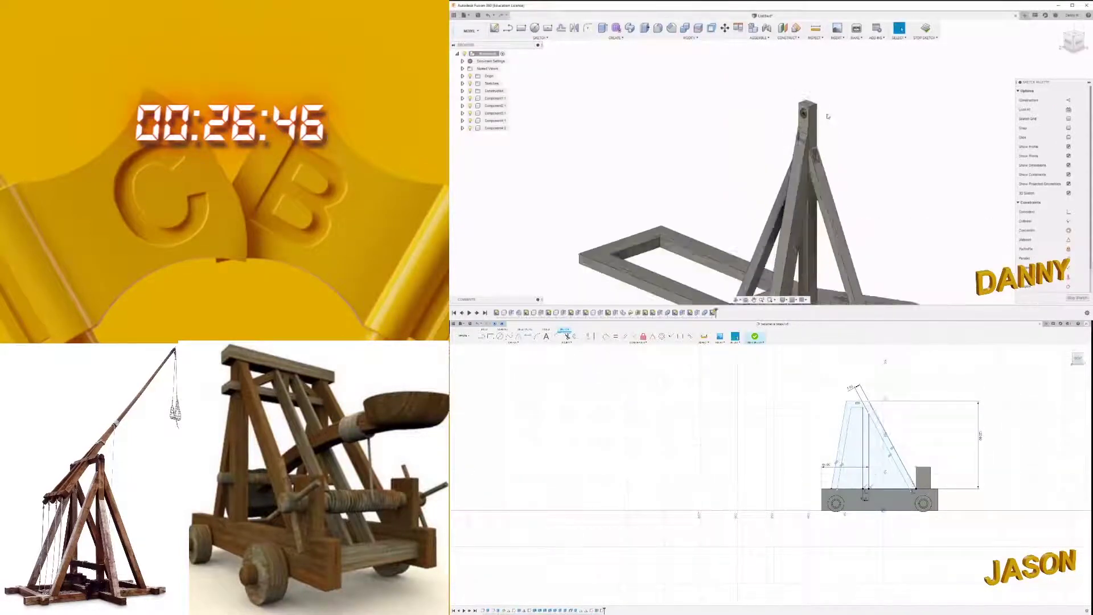
mouse_move(828, 116)
middle_mouse_down("shift")
mouse_move(834, 129)
mouse_move(790, 128)
mouse_move(782, 167)
mouse_move(909, 7)
middle_mouse_up("shift")
scroll(834, 129, "up", 3)
scroll(814, 129, "down", 3)
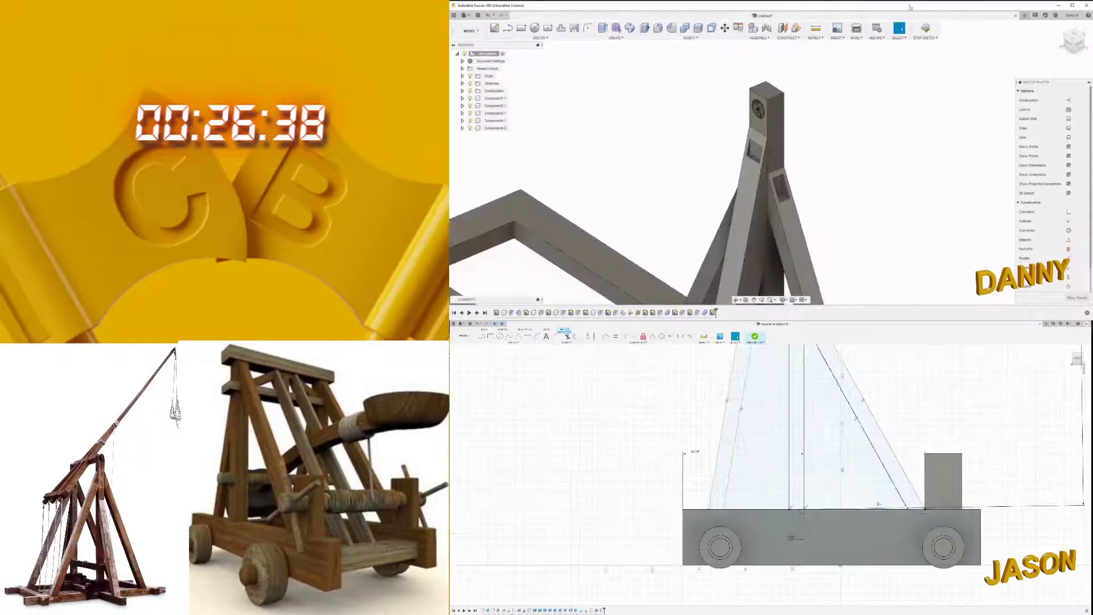
mouse_move(797, 171)
middle_mouse_down("shift")
mouse_move(865, 233)
mouse_move(780, 197)
middle_mouse_up("shift")
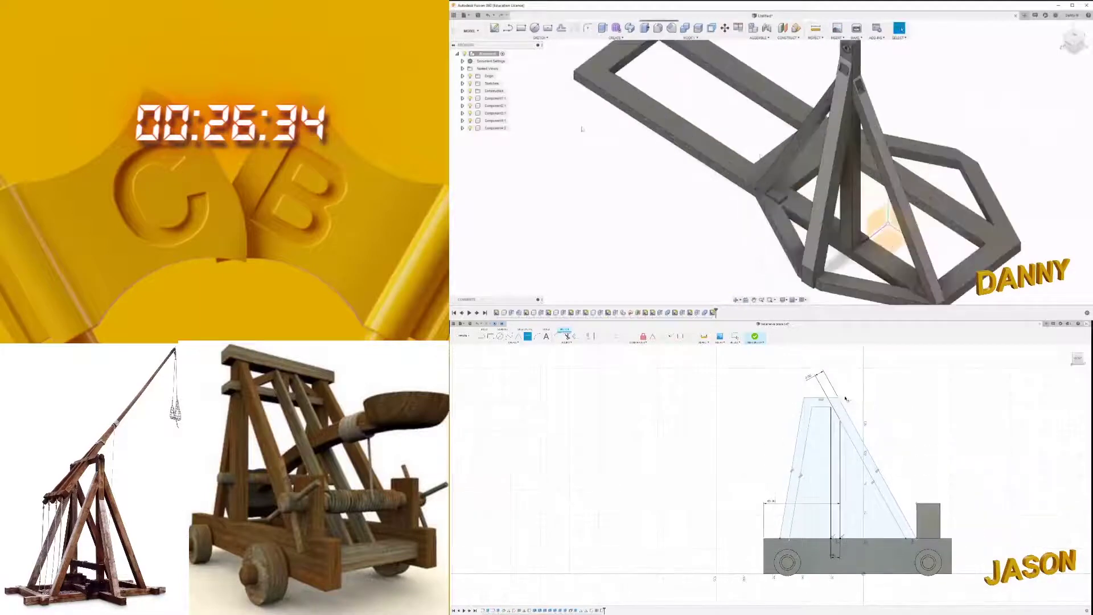
left_click_drag(840, 397, 997, 477)
left_click(495, 105, "shift")
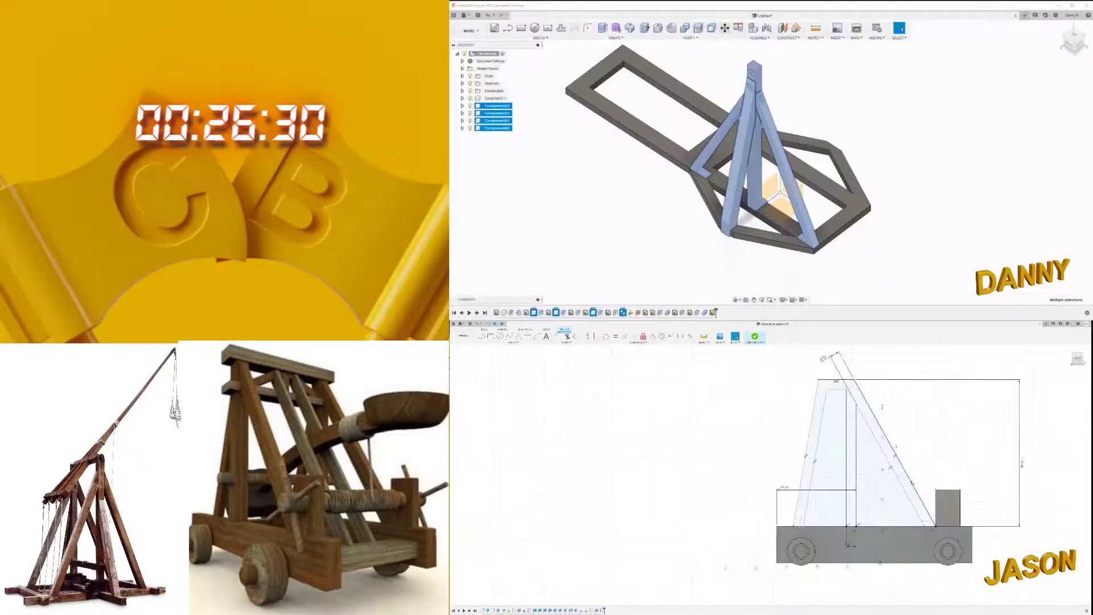
Step: Paste a copy of the tower parts, rotate it and slide it 70 mm along X
key("ctrl+v")
scroll(709, 121, "up", 3)
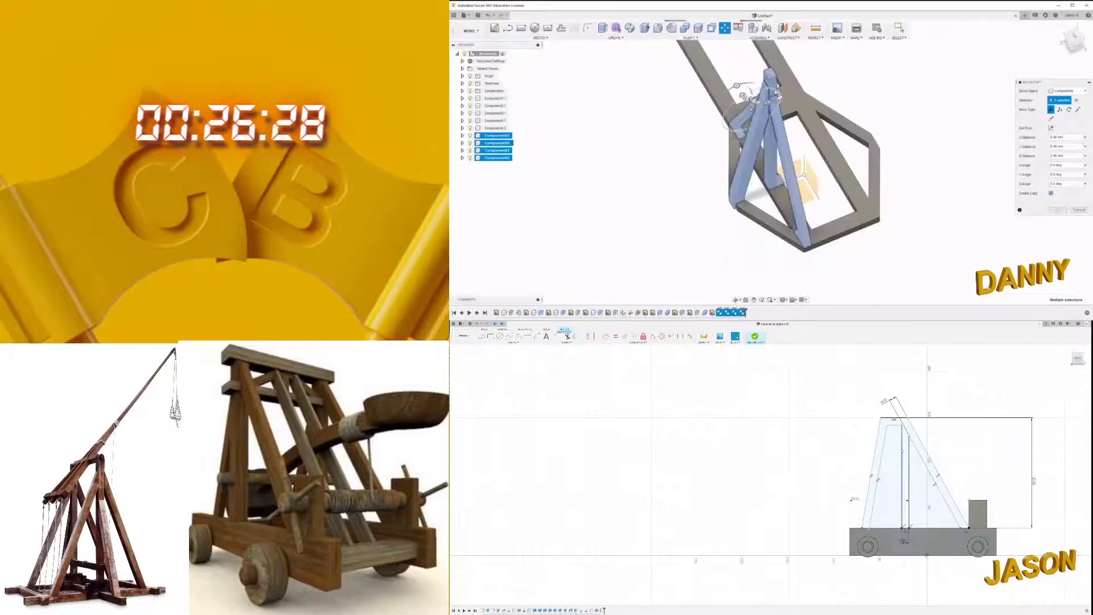
left_click_drag(791, 94, 813, 67)
middle_click_drag(812, 67, 816, 93)
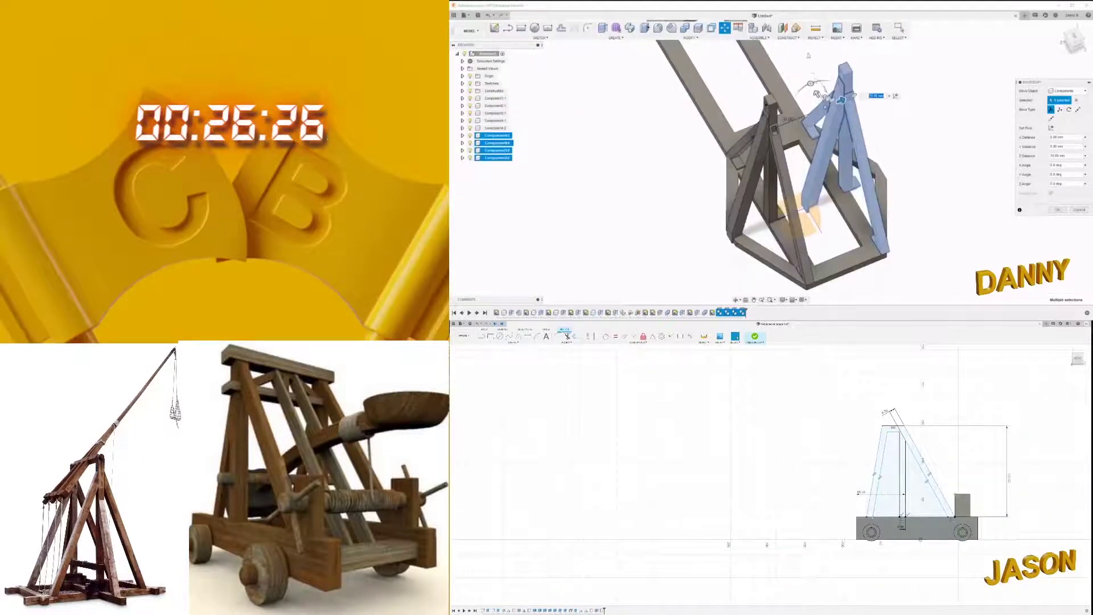
left_click_drag(817, 92, 848, 151)
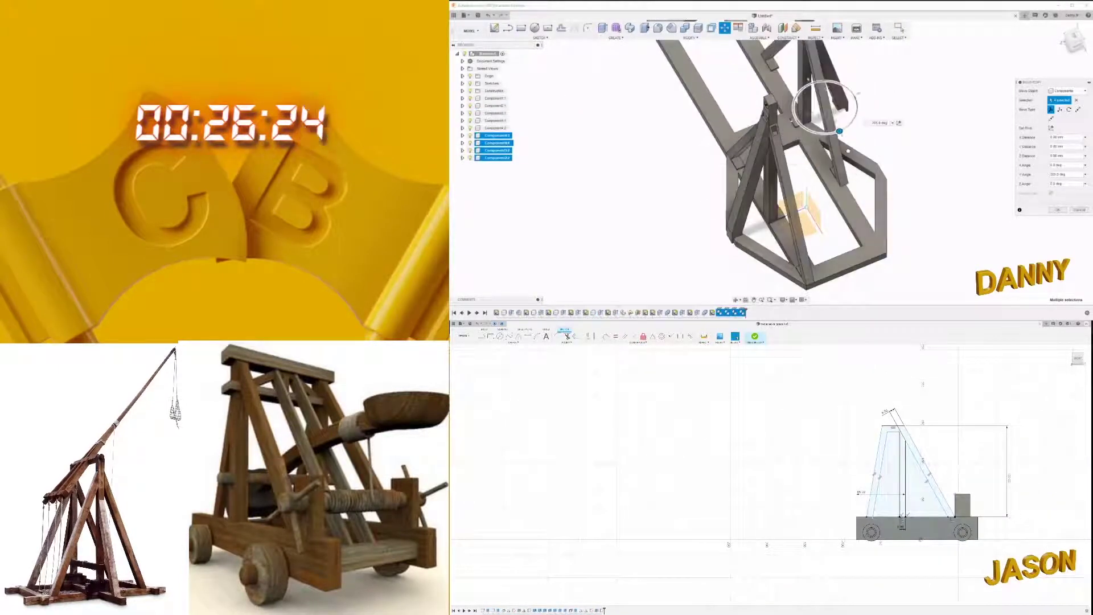
left_click_drag(848, 150, 873, 199)
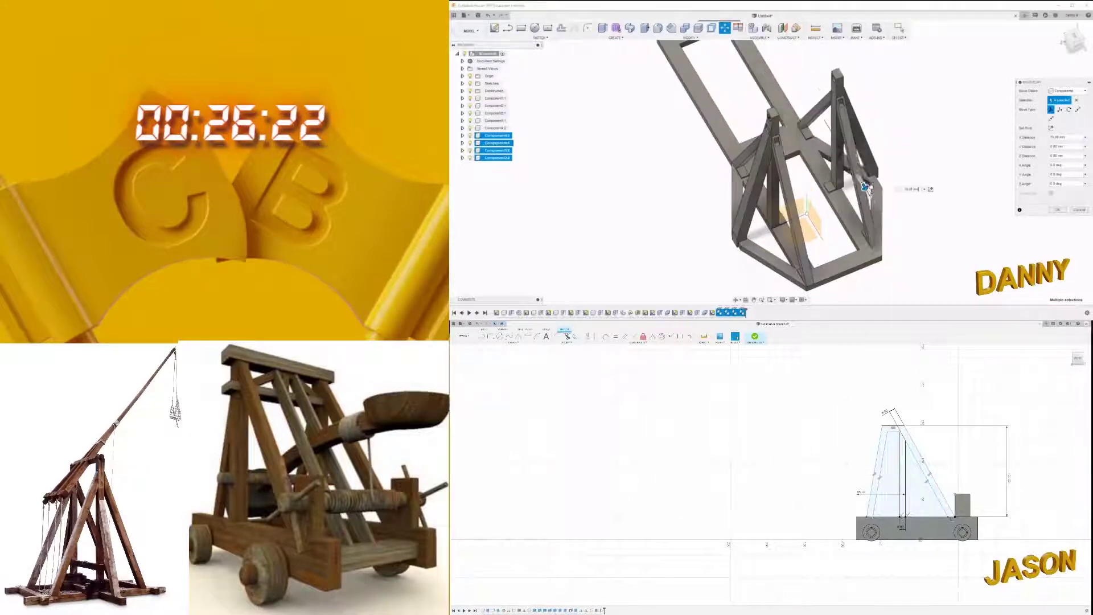
Step: Slide the copied tower left into place on the base frame and confirm the move
scroll(871, 196, "up", 3)
scroll(859, 159, "up", 3)
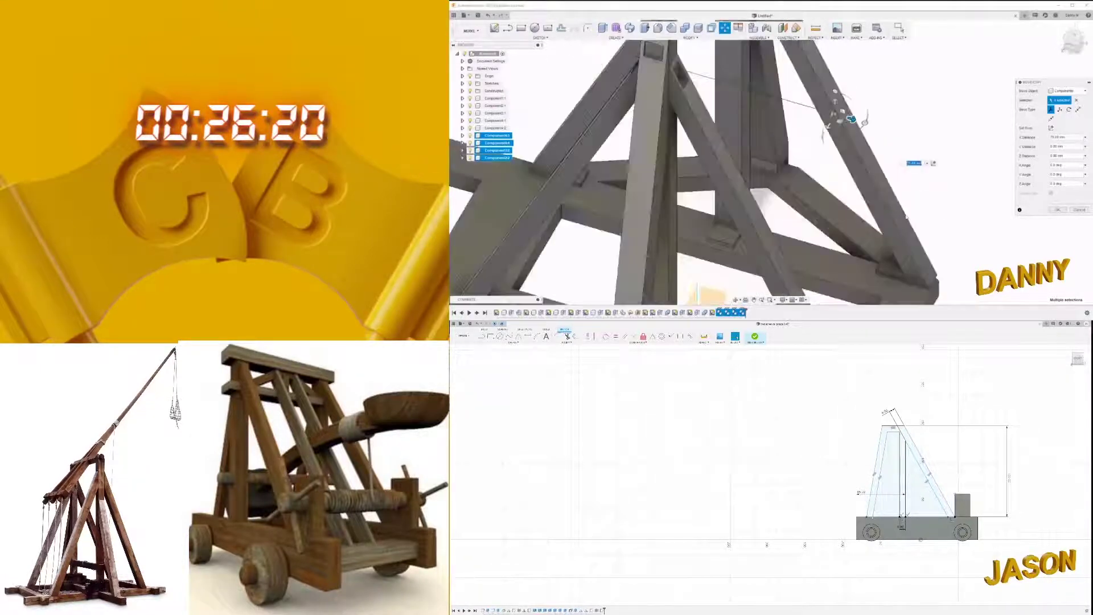
left_click_drag(851, 120, 858, 131)
middle_click_drag(856, 132, 826, 131, "shift")
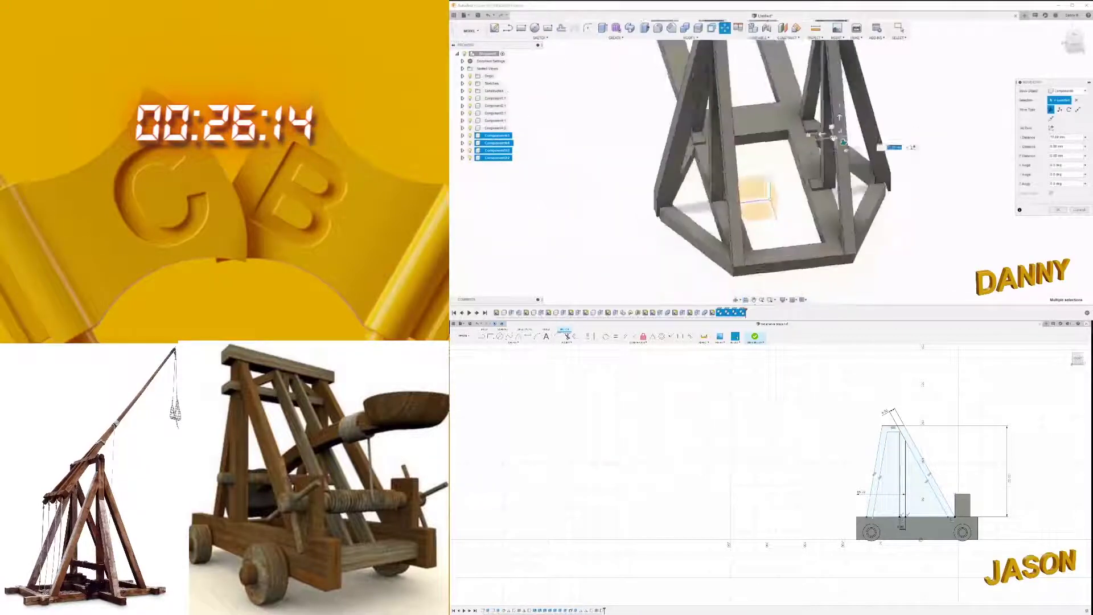
left_click_drag(826, 131, 817, 133)
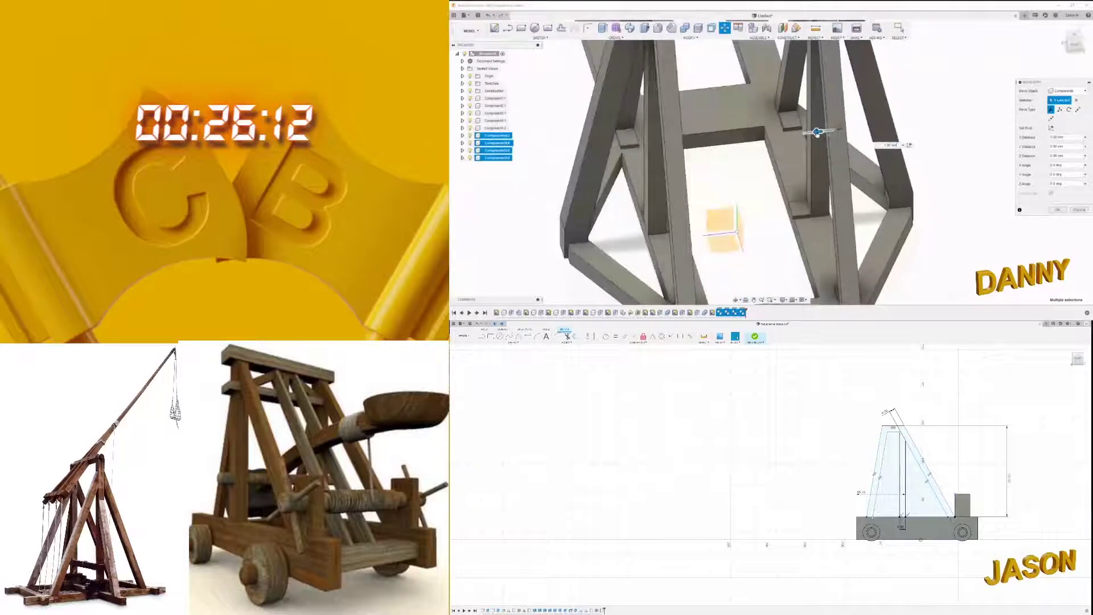
middle_click_drag(817, 132, 844, 185, "shift")
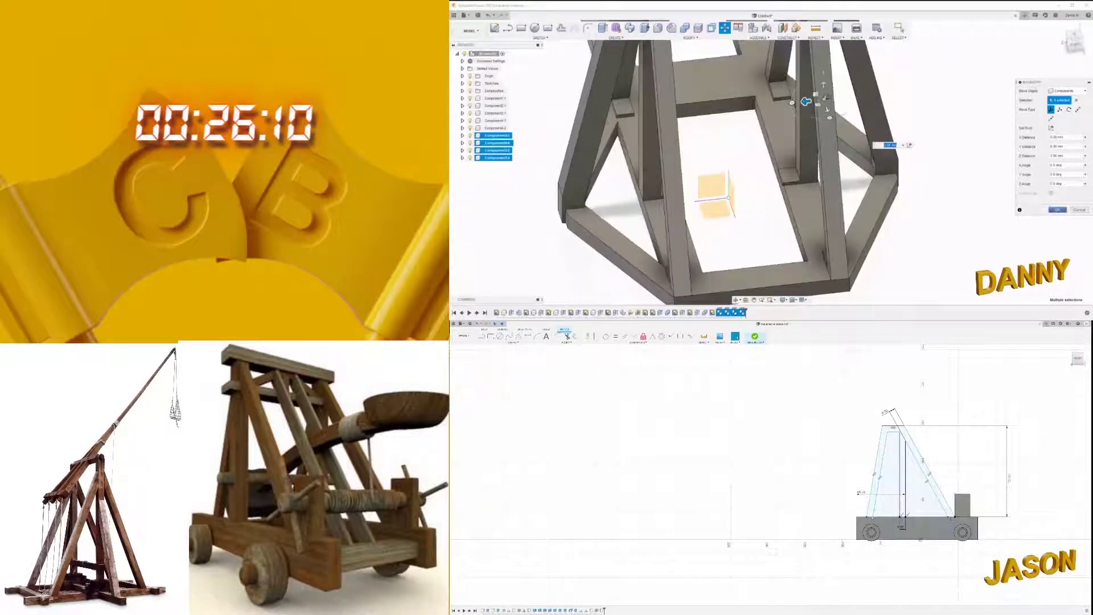
key("Return")
middle_click_drag(844, 185, 954, 216, "shift")
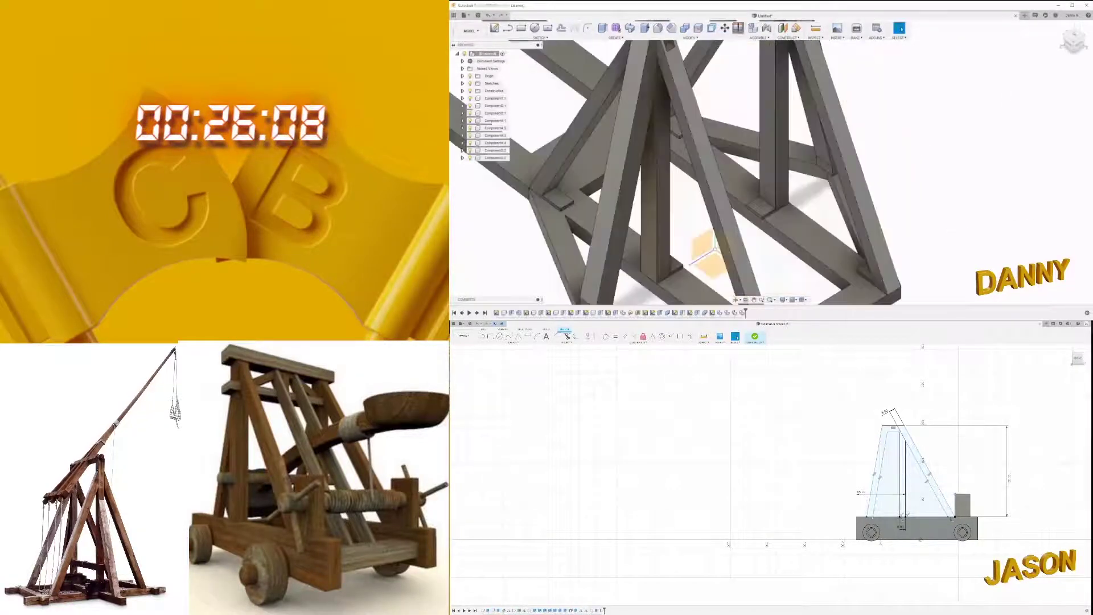
Step: Try aligning the A-frame to the lower beam and a frame face, then cancel the alignment
scroll(780, 216, "up", 5)
left_click(785, 220)
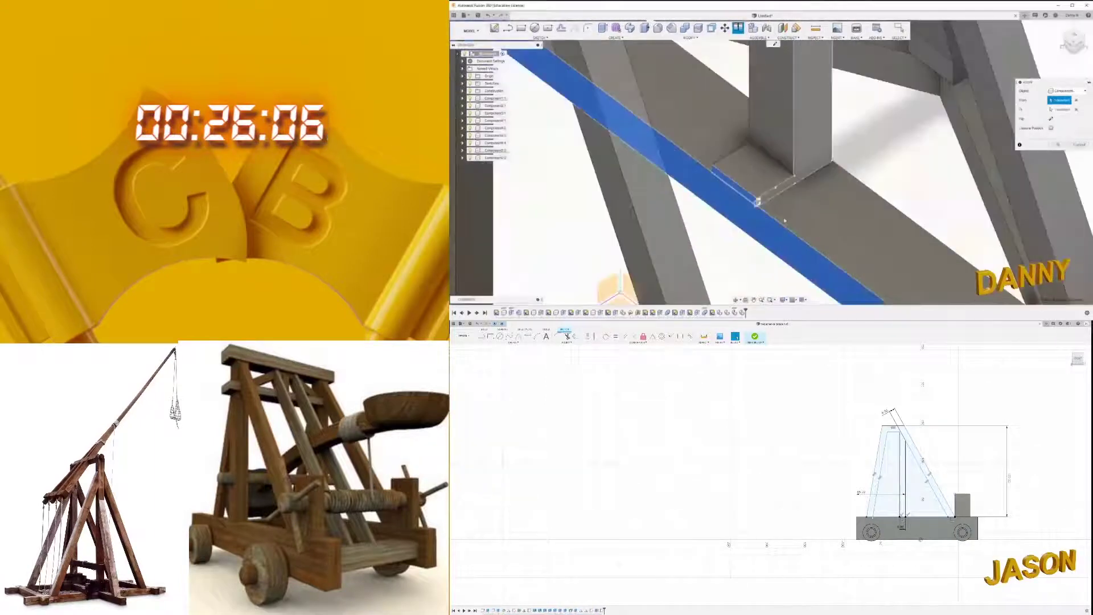
scroll(785, 220, "down", 3)
scroll(784, 221, "down", 3)
scroll(785, 220, "down", 2)
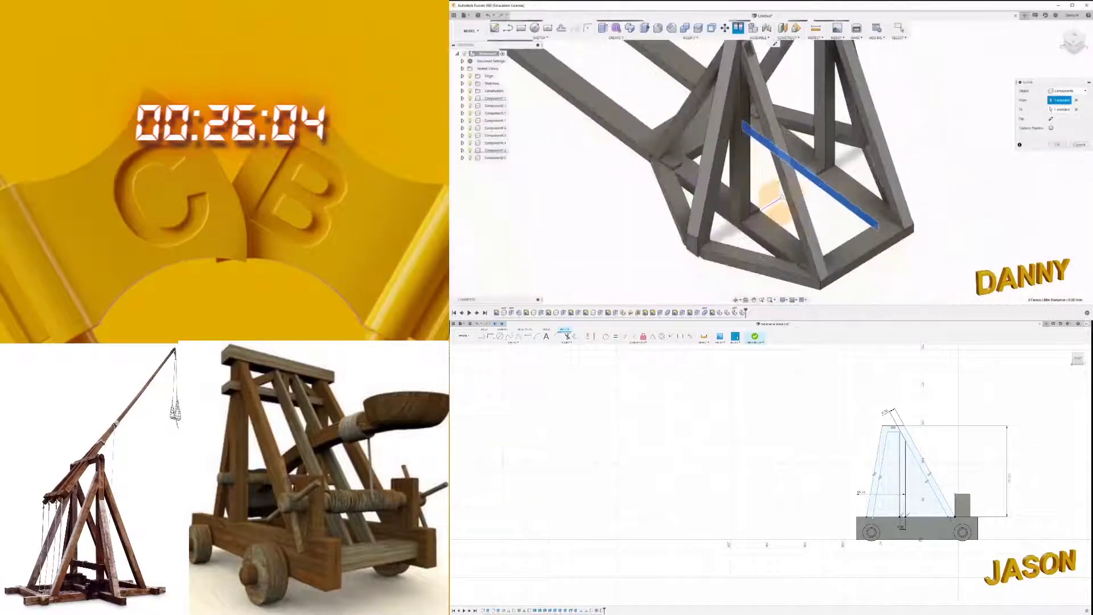
key("Return")
scroll(898, 226, "up", 3)
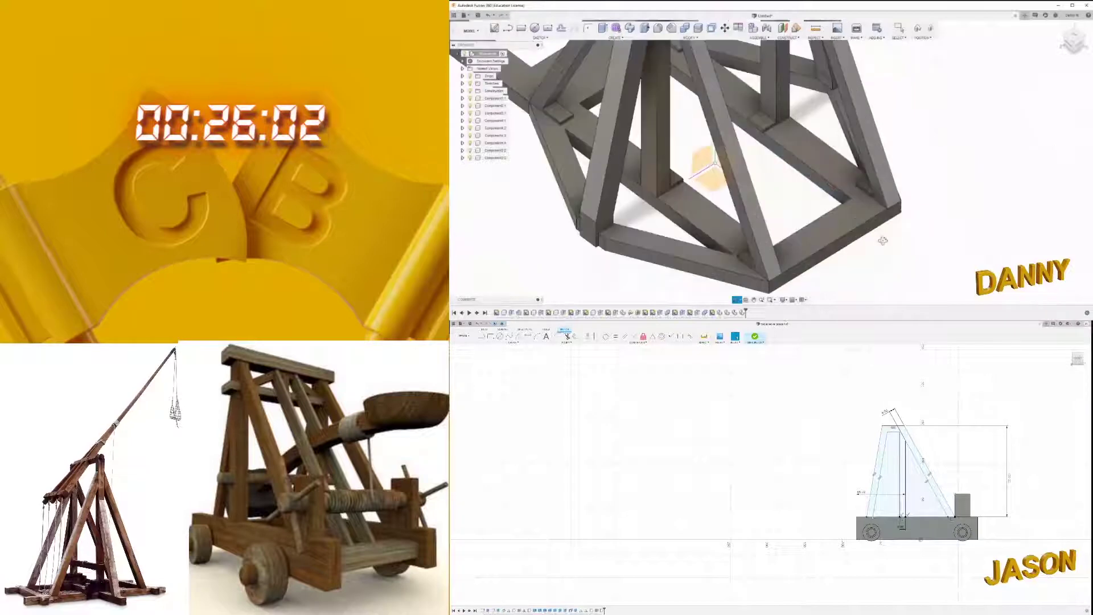
scroll(897, 226, "up", 3)
scroll(897, 226, "up", 3)
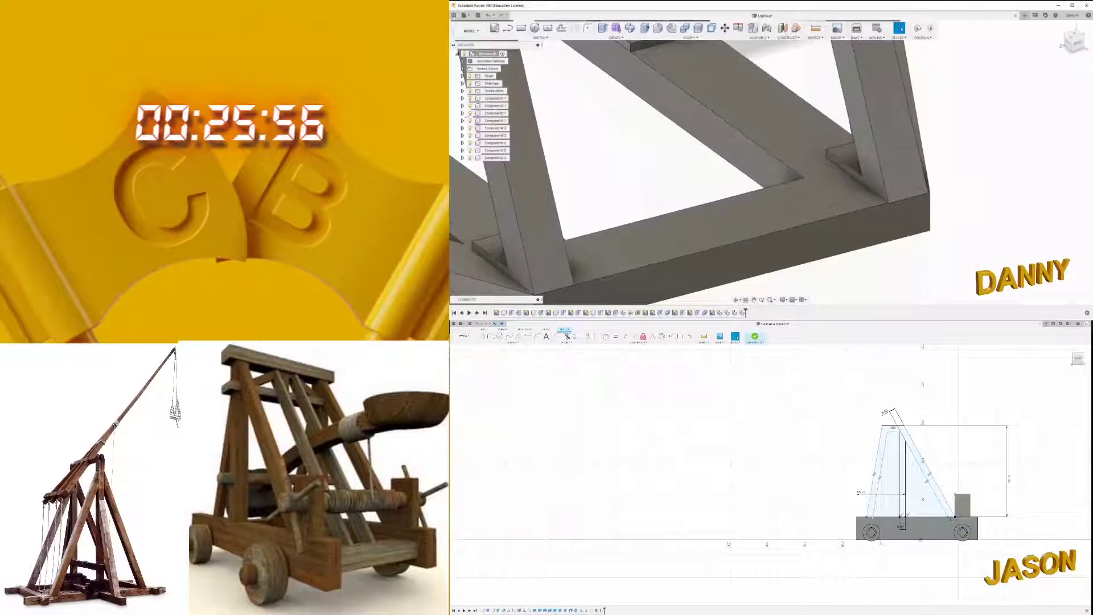
left_click(737, 28)
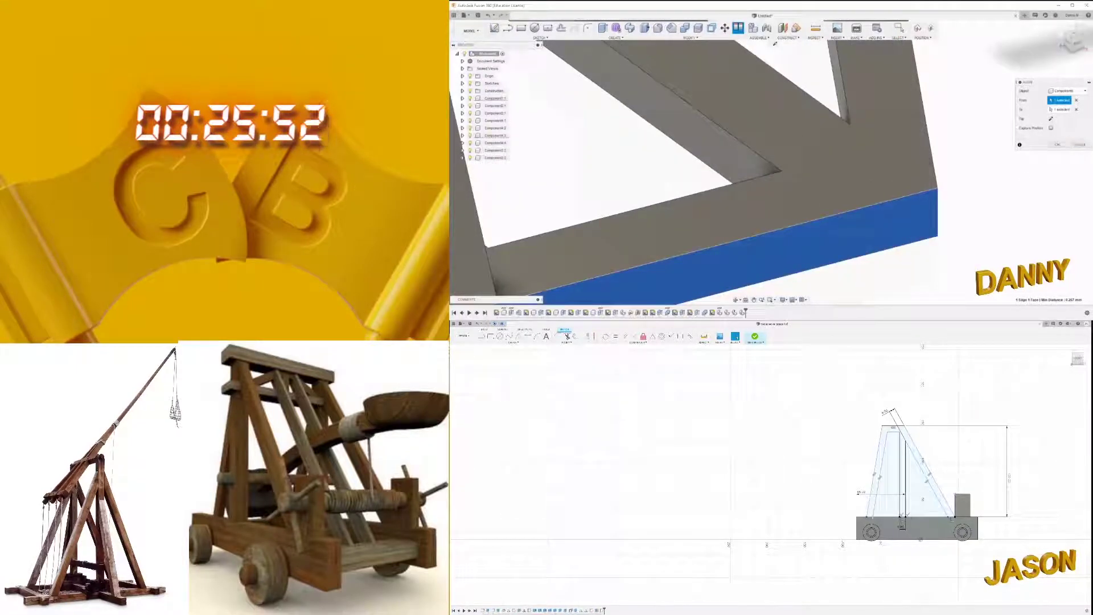
key("Return")
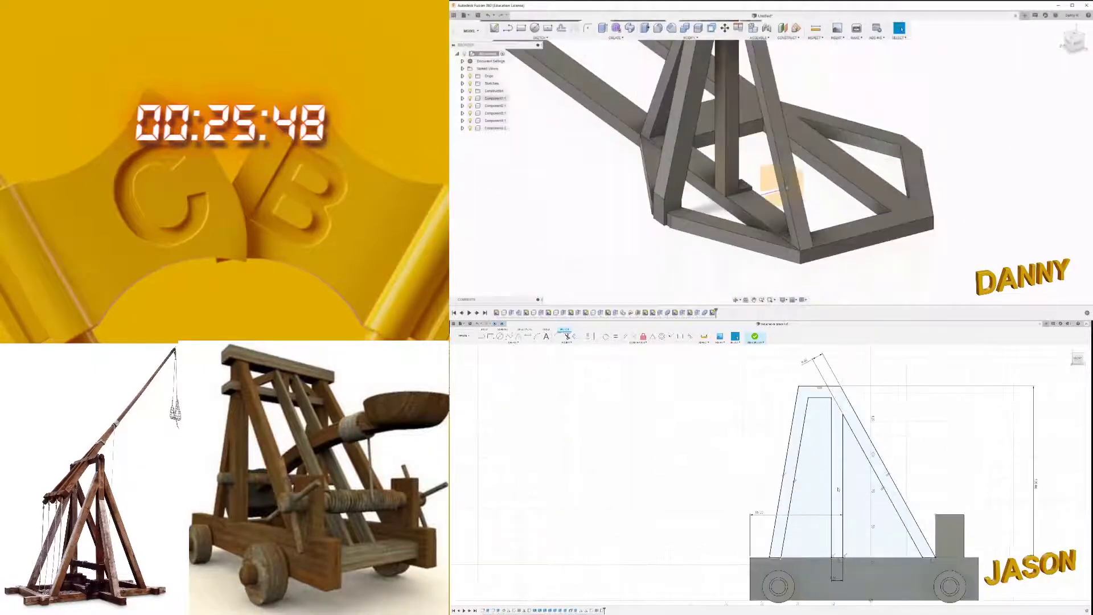
Step: Move the four A-frame leg components into place, rotating about Y and raising 10 mm along Z
left_click(489, 106)
scroll(838, 488, "down", 2)
left_click(489, 128, "shift")
right_click(497, 106)
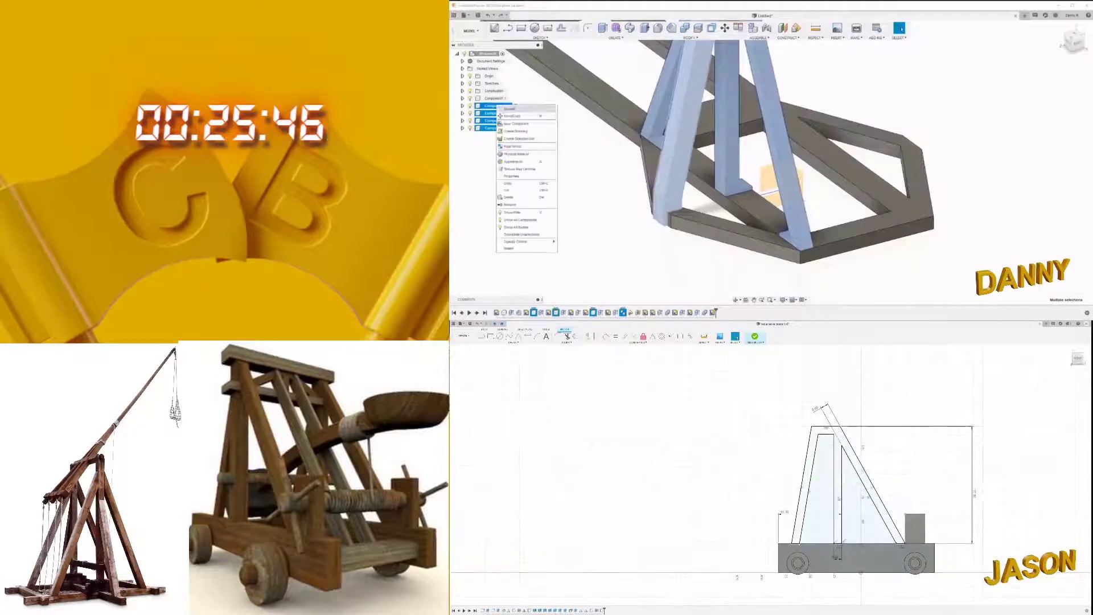
left_click(508, 109)
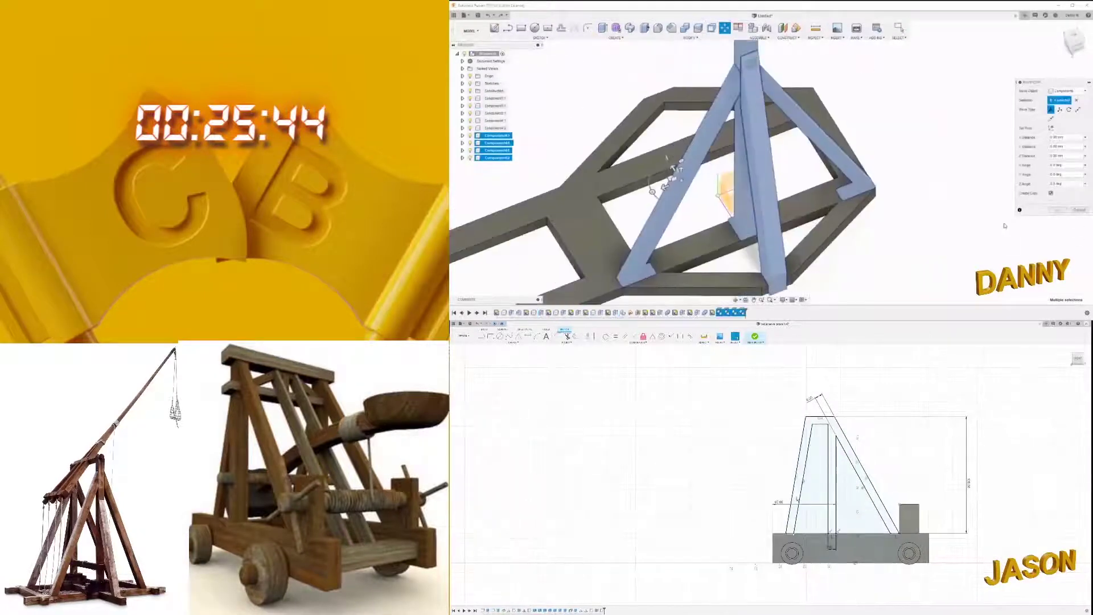
scroll(866, 490, "down", 2)
left_click_drag(783, 162, 718, 118)
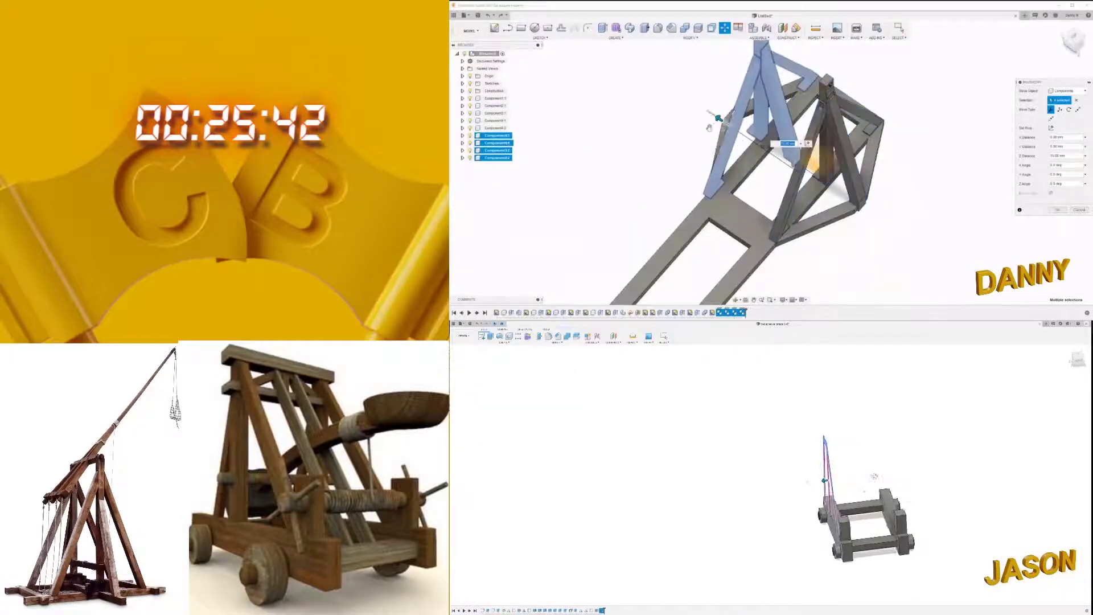
mouse_move(718, 117)
middle_mouse_down("shift")
mouse_move(745, 169)
mouse_move(738, 204)
middle_mouse_up("shift")
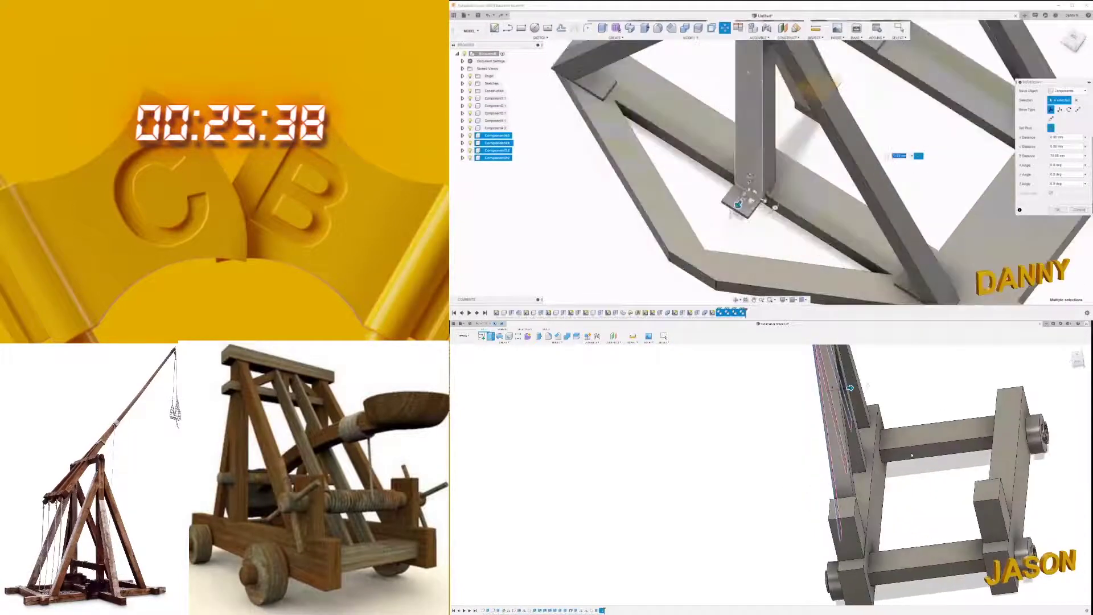
middle_click_drag(738, 204, 749, 222, "shift")
left_click_drag(749, 222, 743, 179)
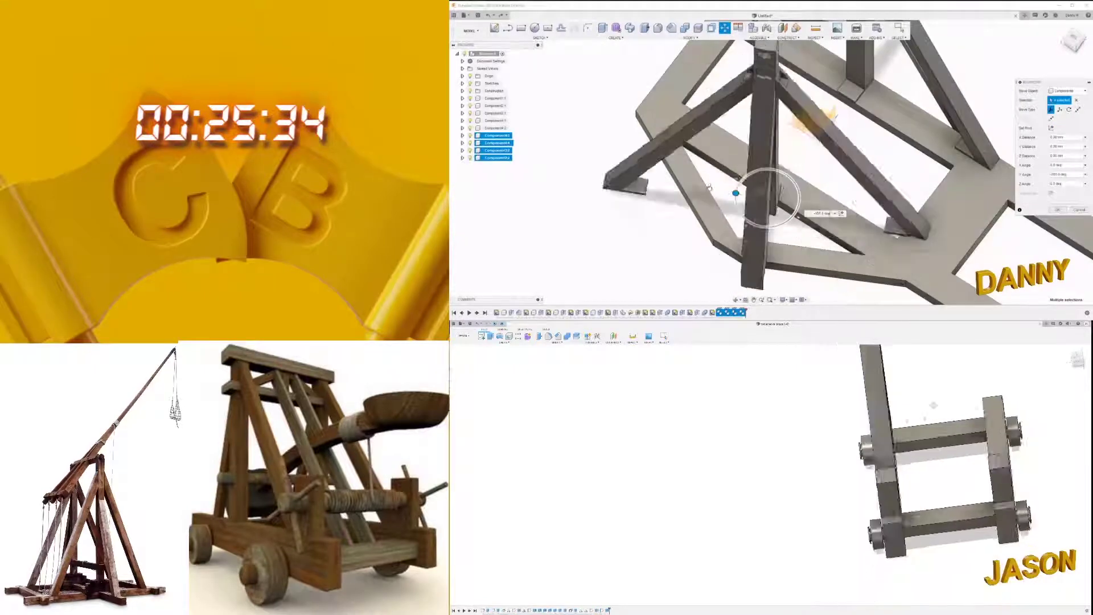
middle_click_drag(742, 180, 797, 212, "shift")
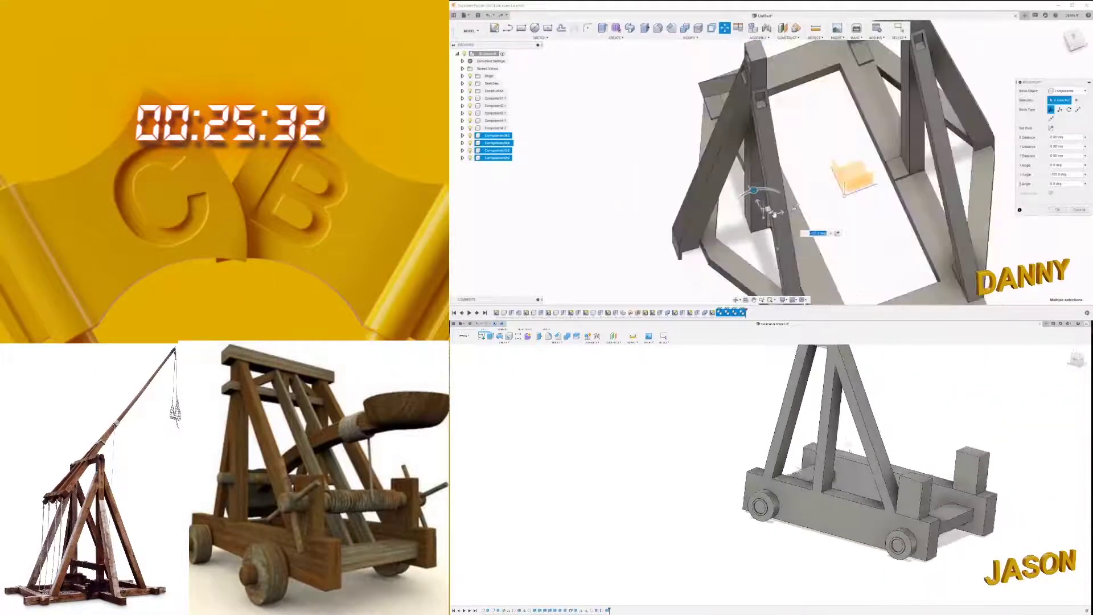
Step: Check the legs' placement around the frame joint and finish the move
left_click_drag(800, 215, 802, 208)
middle_click_drag(740, 212, 797, 273, "shift")
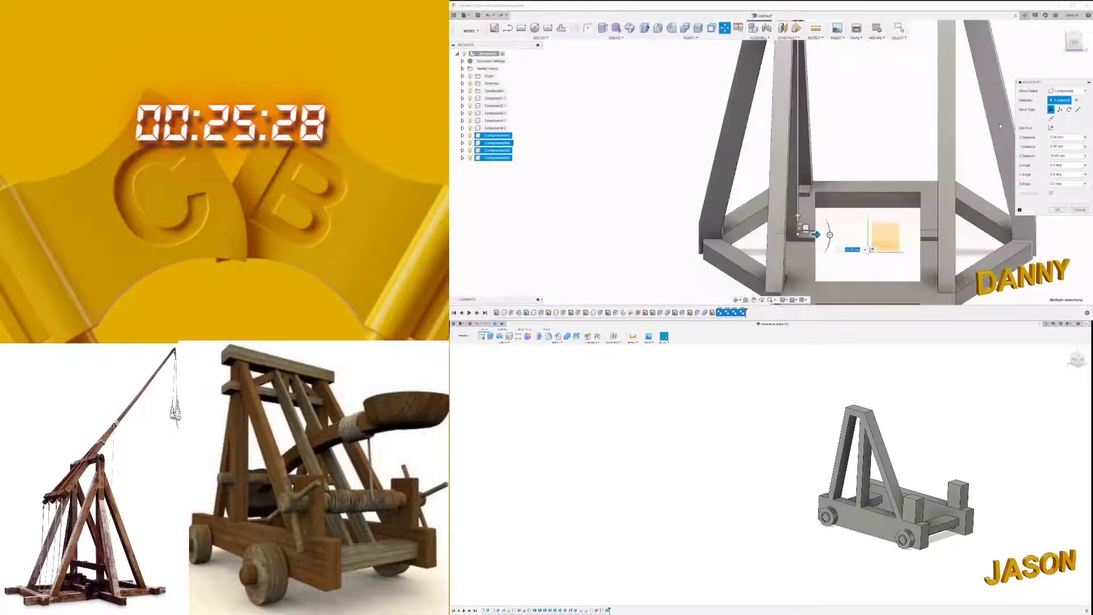
middle_click_drag(802, 227, 865, 202, "shift")
scroll(865, 202, "up", 3)
scroll(865, 202, "up", 3)
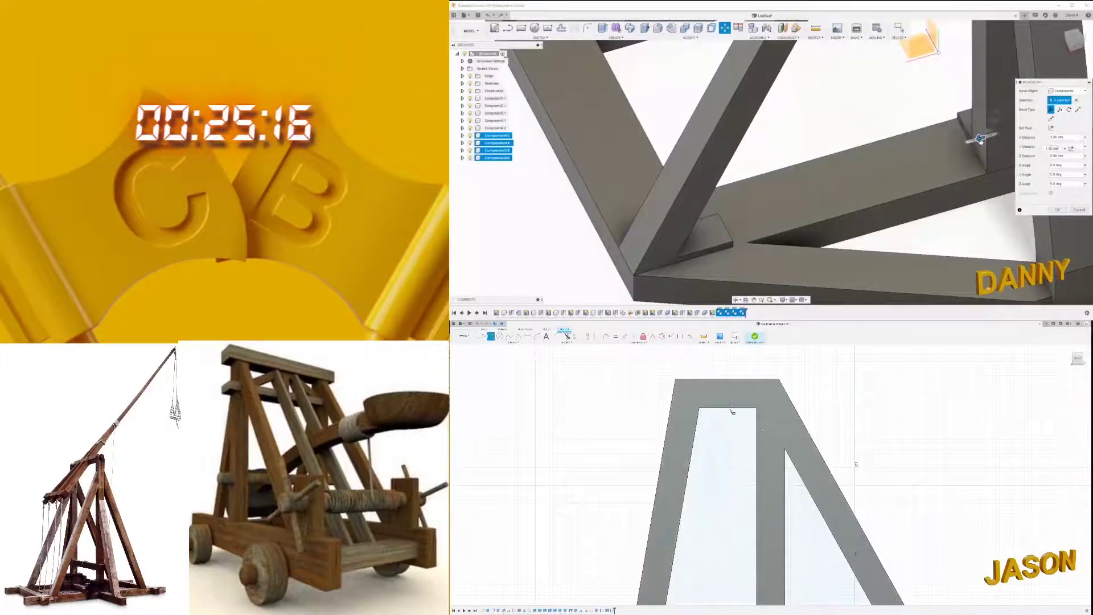
left_click(805, 169)
mouse_move(805, 169)
middle_mouse_down("shift")
mouse_move(645, 234)
mouse_move(750, 222)
mouse_move(704, 227)
mouse_move(734, 172)
mouse_move(815, 104)
mouse_move(668, 129)
middle_mouse_up("shift")
key("Escape")
scroll(734, 172, "down", 5)
Step: Extrude the round post hole across to the other post as a new rod body
scroll(815, 104, "up", 3)
scroll(667, 129, "up", 3)
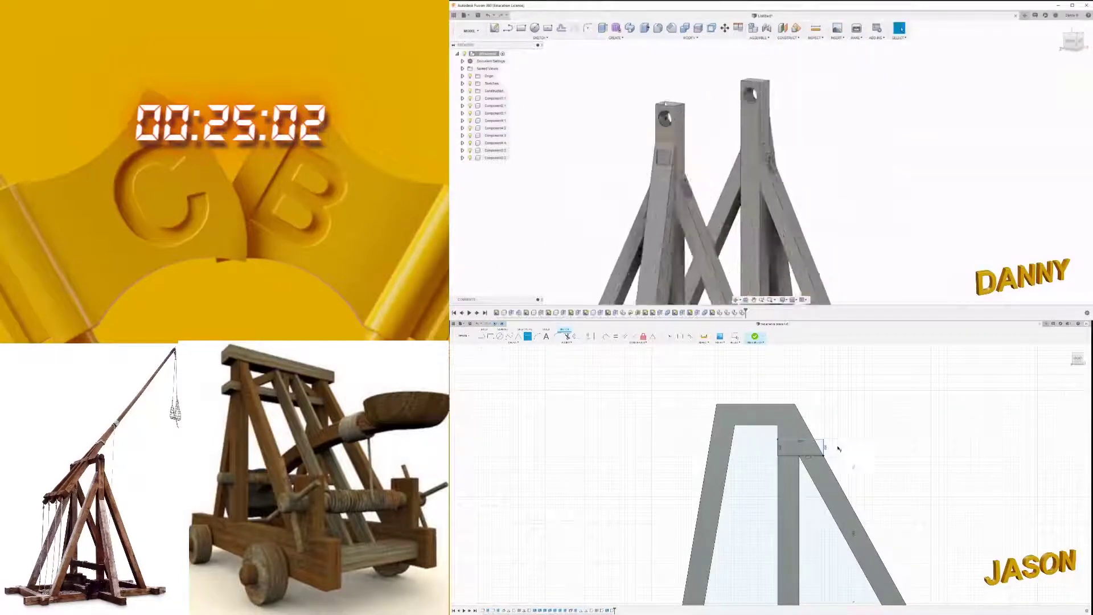
scroll(668, 130, "up", 3)
left_click(667, 130)
scroll(740, 114, "down", 5)
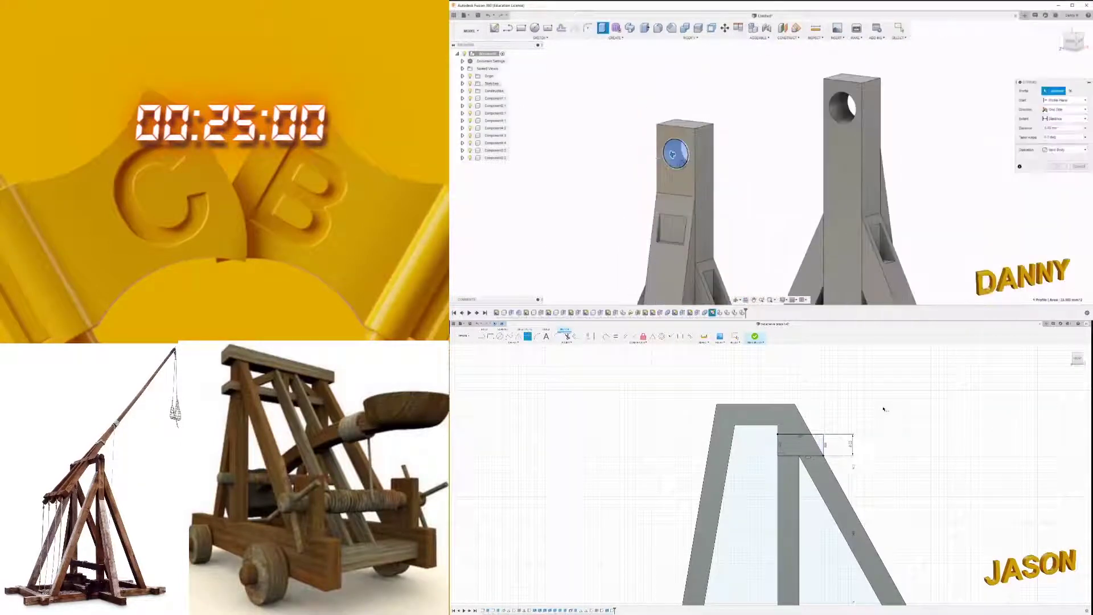
middle_click_drag(740, 114, 854, 103, "shift")
key("e")
middle_click_drag(976, 99, 959, 108, "shift")
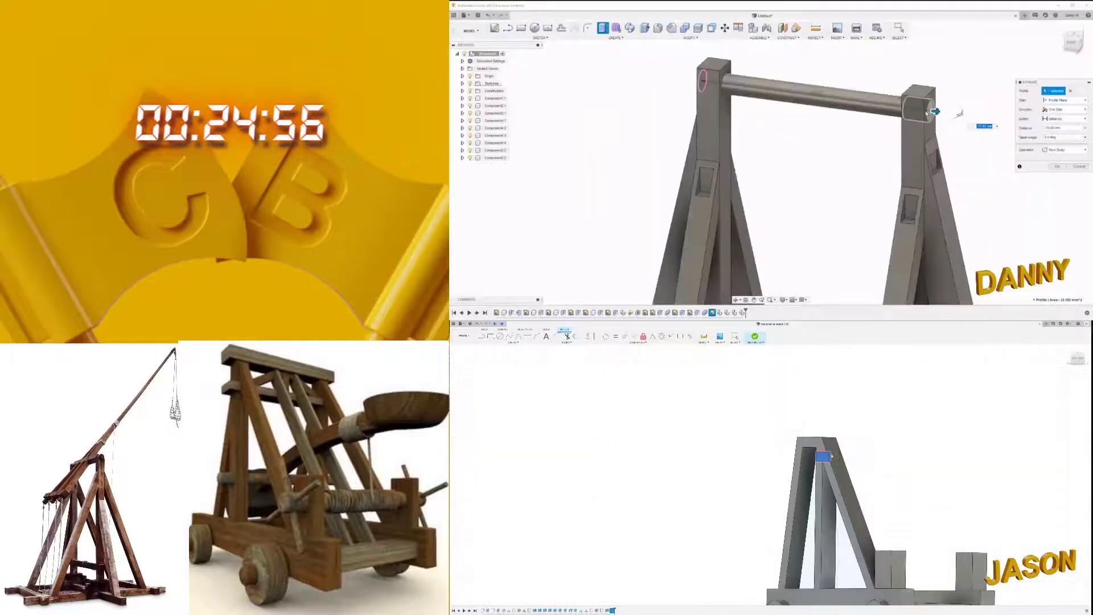
scroll(960, 107, "up", 3)
middle_click_drag(959, 108, 926, 135, "shift")
middle_click_drag(1033, 181, 966, 148, "shift")
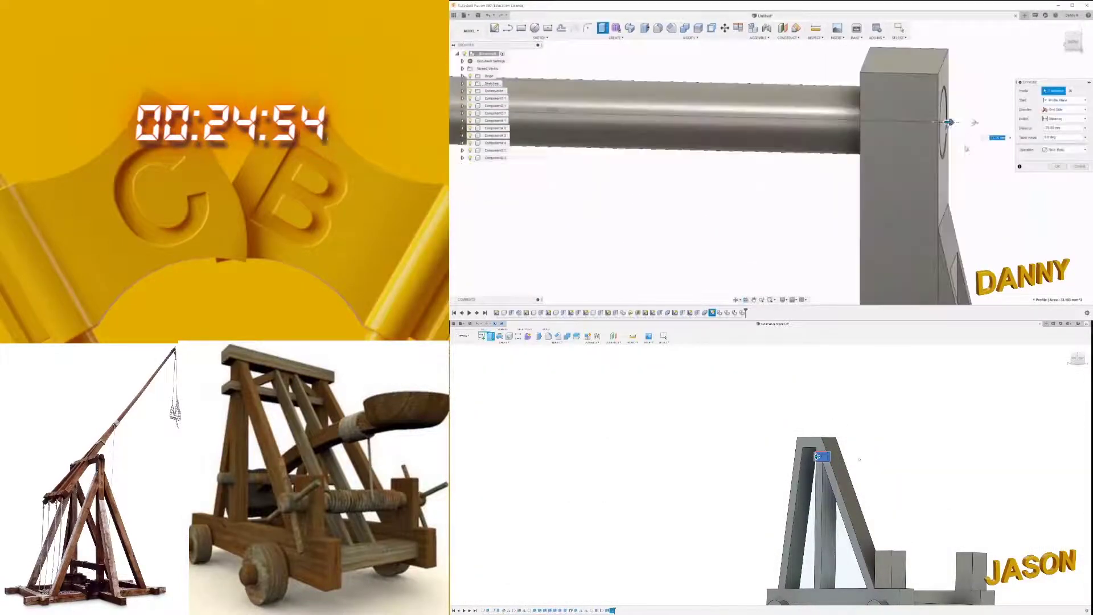
scroll(980, 121, "down", 3)
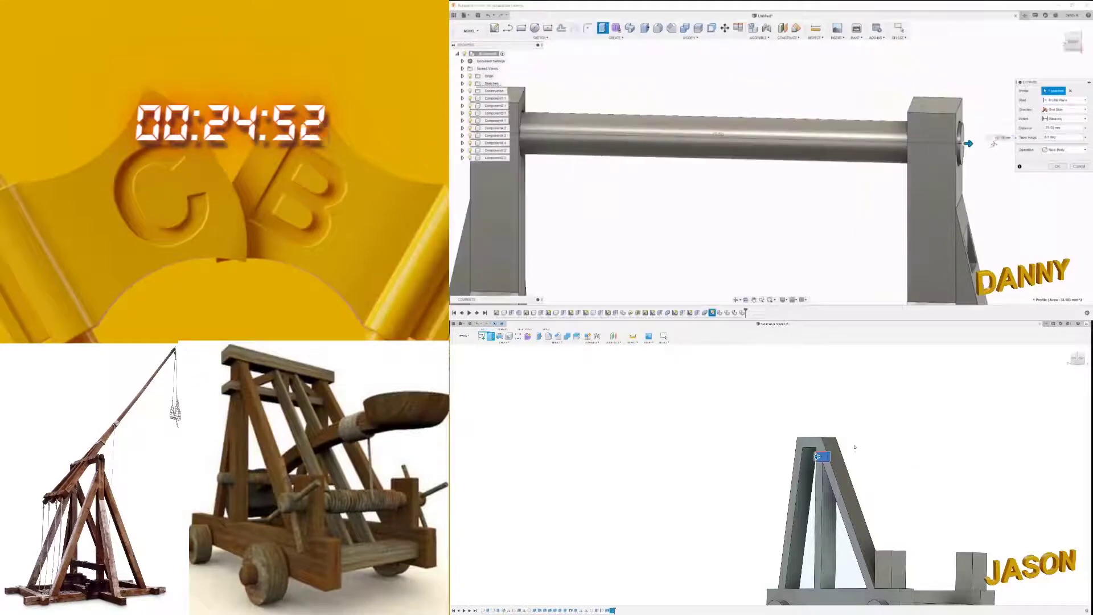
key("Return")
Step: Apply an offset to a face near the top of the post
middle_click_drag(993, 143, 797, 114, "shift")
scroll(797, 114, "up", 3)
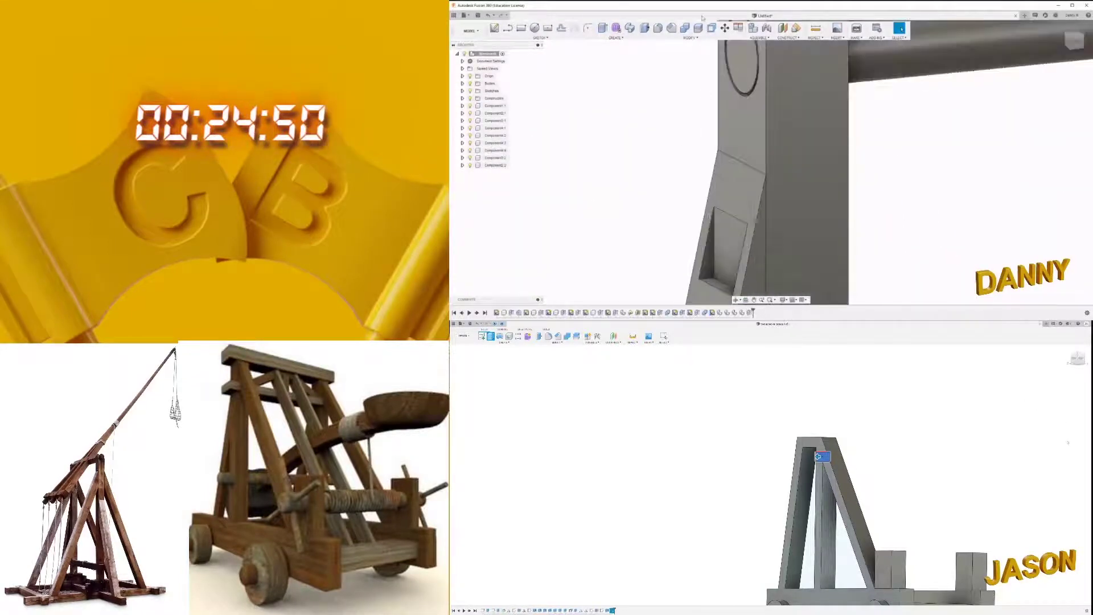
scroll(819, 455, "up", 2)
scroll(814, 461, "up", 2)
scroll(797, 469, "up", 2)
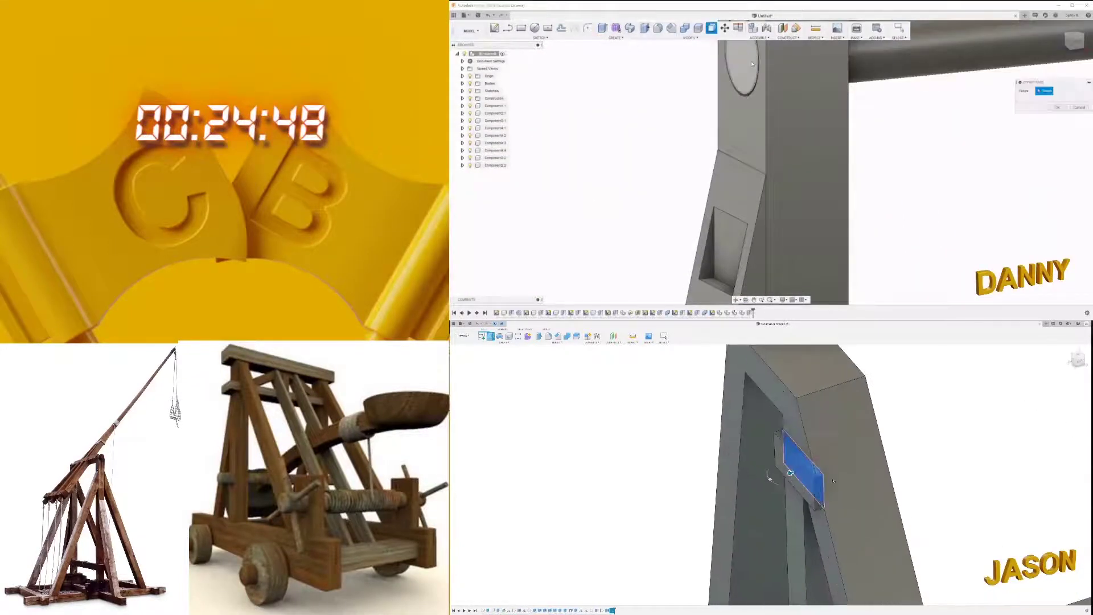
key("Return")
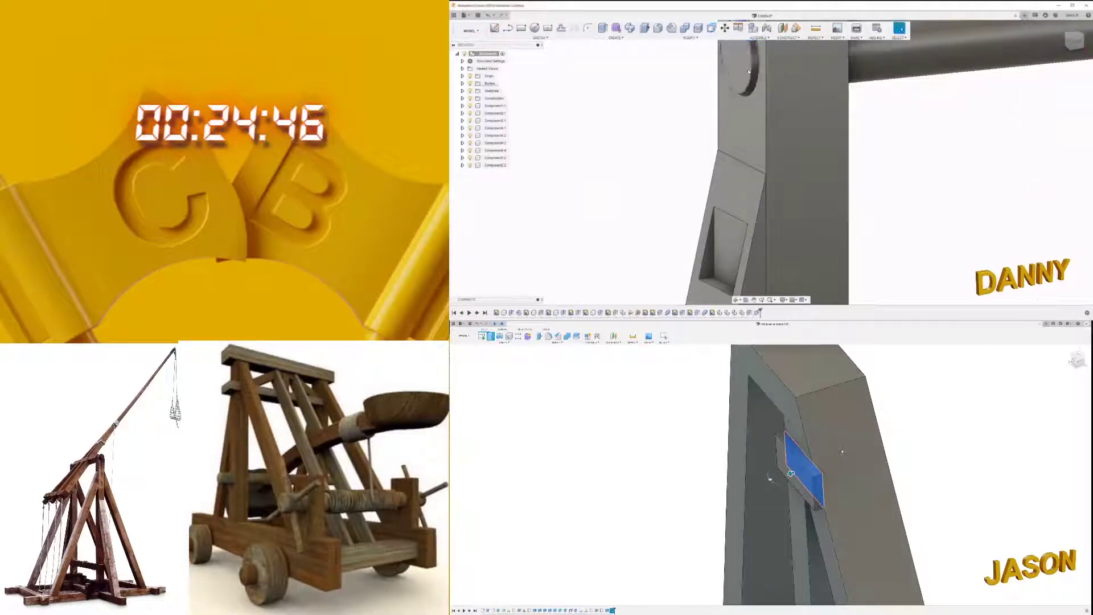
scroll(777, 148, "down", 5)
scroll(778, 148, "down", 2)
mouse_move(777, 147)
middle_mouse_down("shift")
mouse_move(830, 86)
mouse_move(849, 85)
middle_mouse_up("shift")
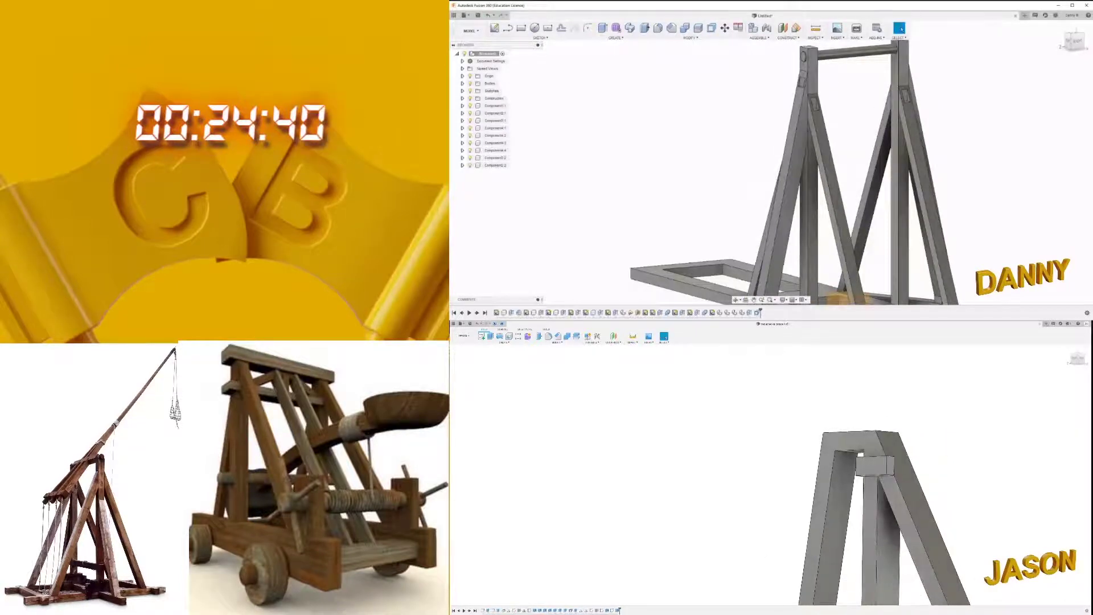
Step: Create a construction axis through the axle rod cylinder
scroll(839, 299, "down", 2)
middle_click_drag(838, 300, 844, 251, "shift")
scroll(844, 252, "down", 1)
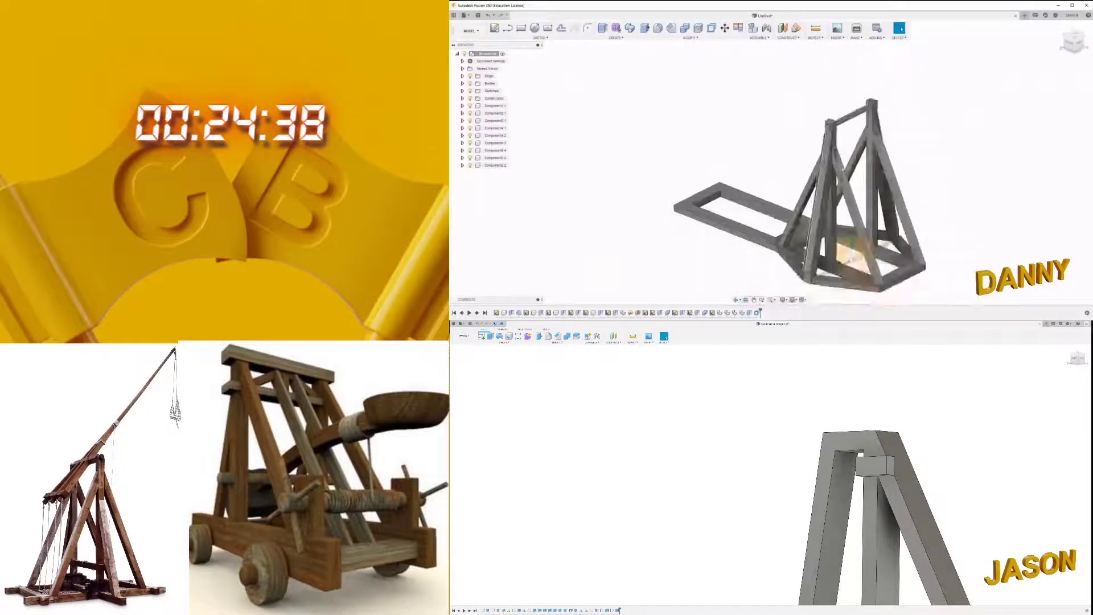
scroll(844, 252, "up", 2)
mouse_move(845, 251)
middle_mouse_down("shift")
mouse_move(835, 142)
mouse_move(841, 169)
middle_mouse_up("shift")
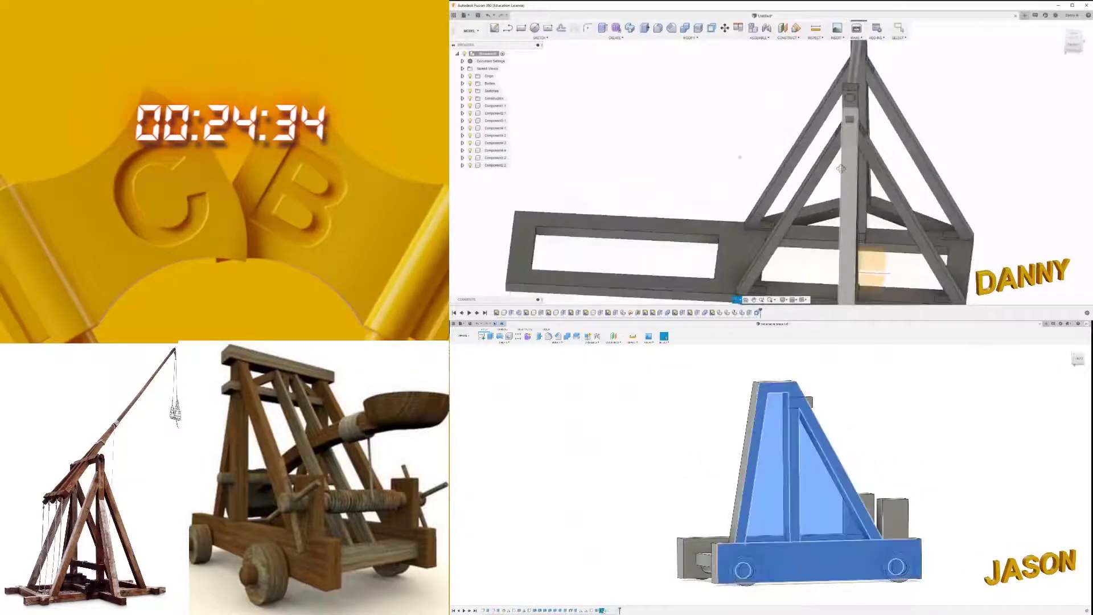
mouse_move(841, 168)
middle_mouse_down("shift")
mouse_move(870, 83)
mouse_move(808, 68)
middle_mouse_up("shift")
left_click(788, 38)
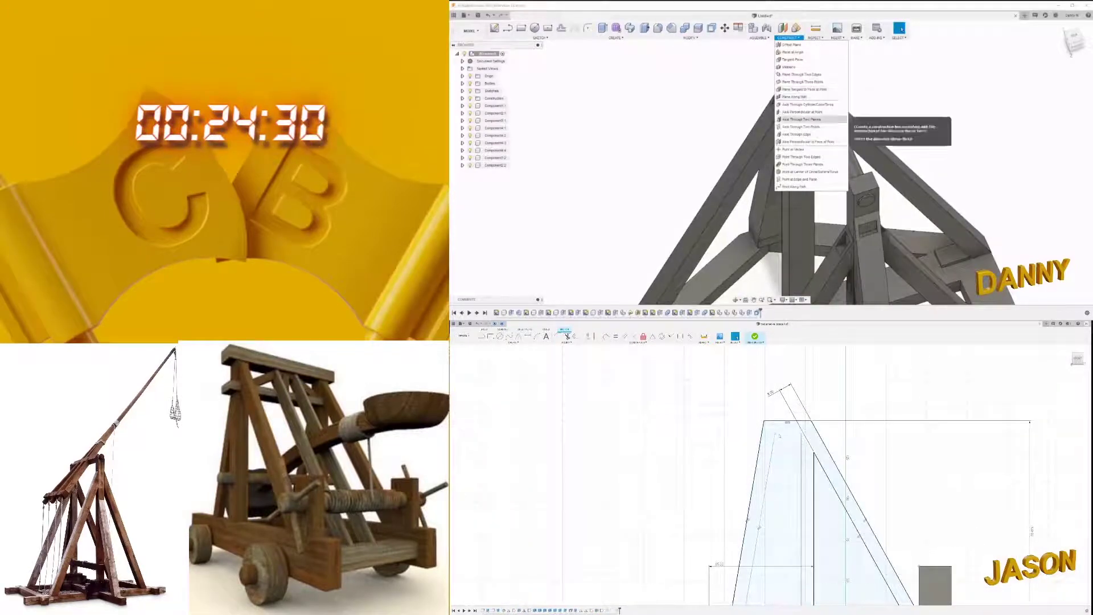
left_click(804, 104)
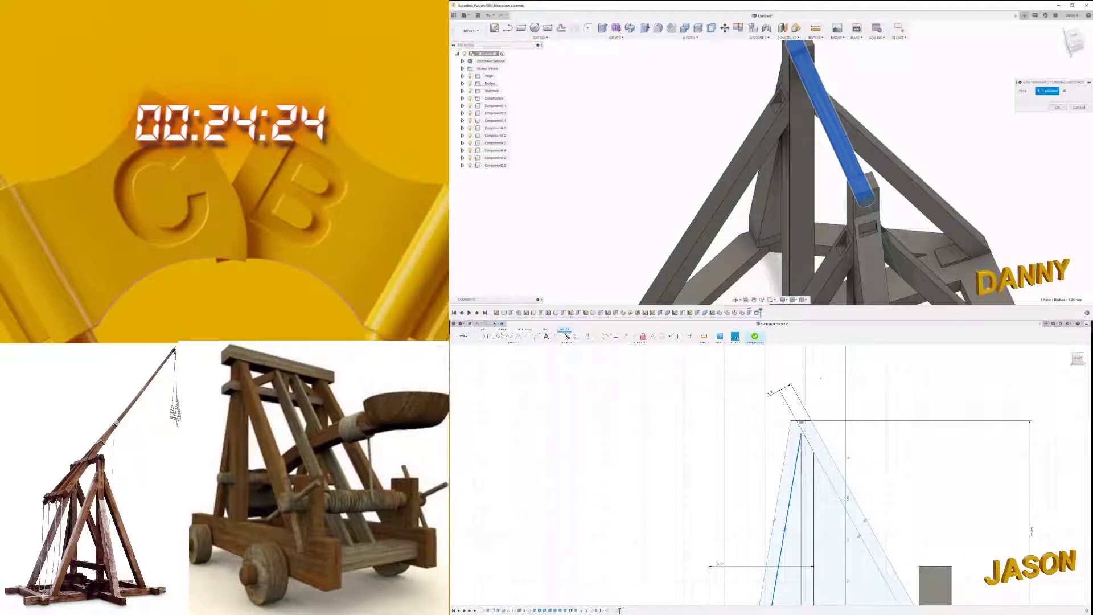
left_click(1057, 107)
Step: Add a plane at an angle on the new axis and start a sketch on it
middle_click_drag(886, 247, 853, 273, "shift")
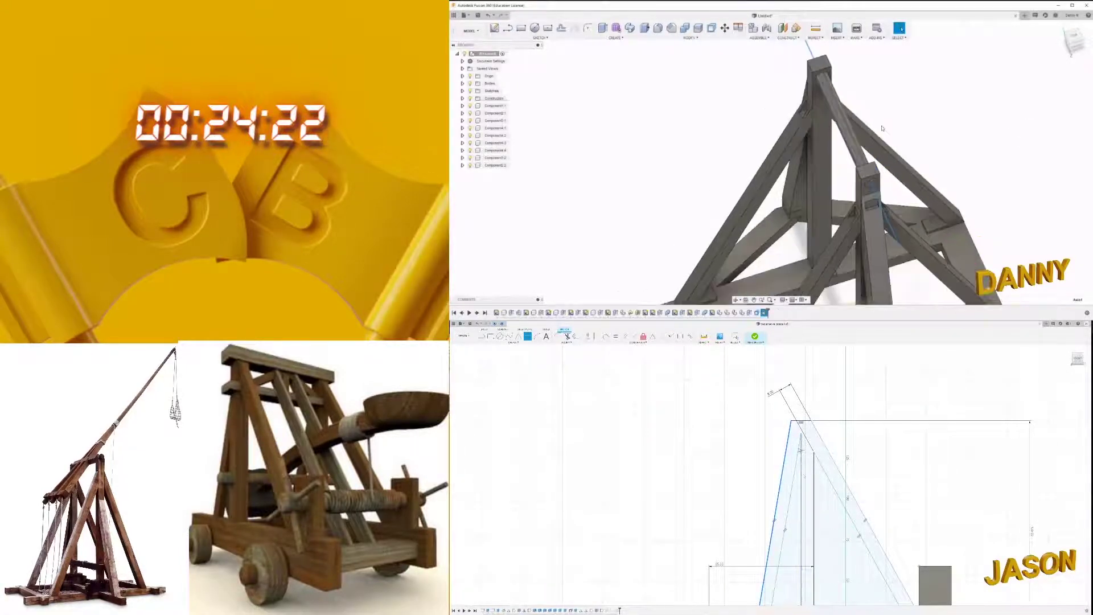
left_click(853, 274)
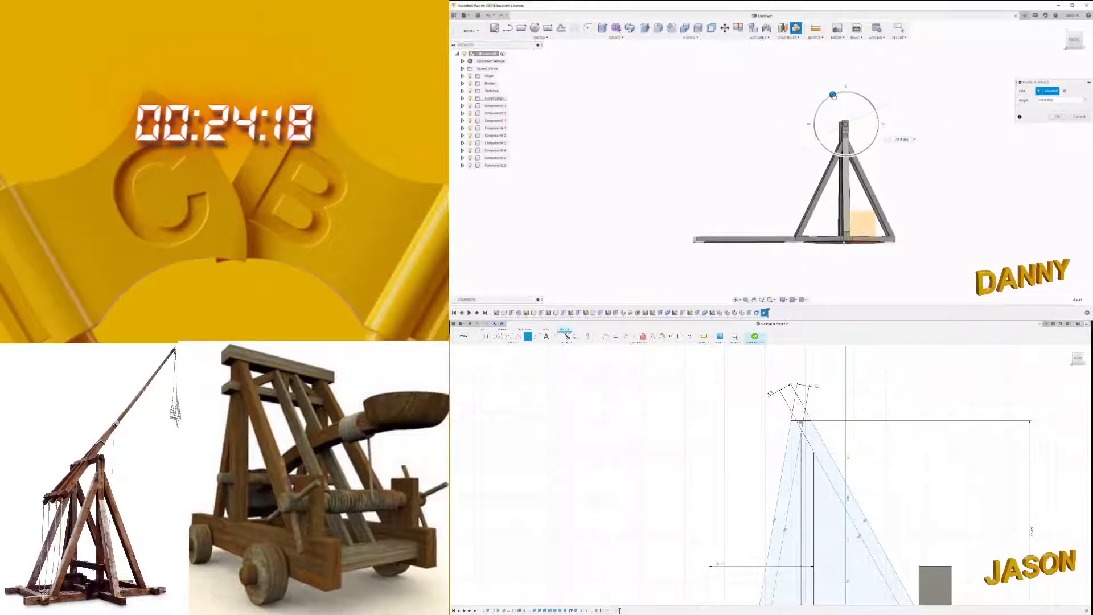
scroll(876, 376, "down", 3)
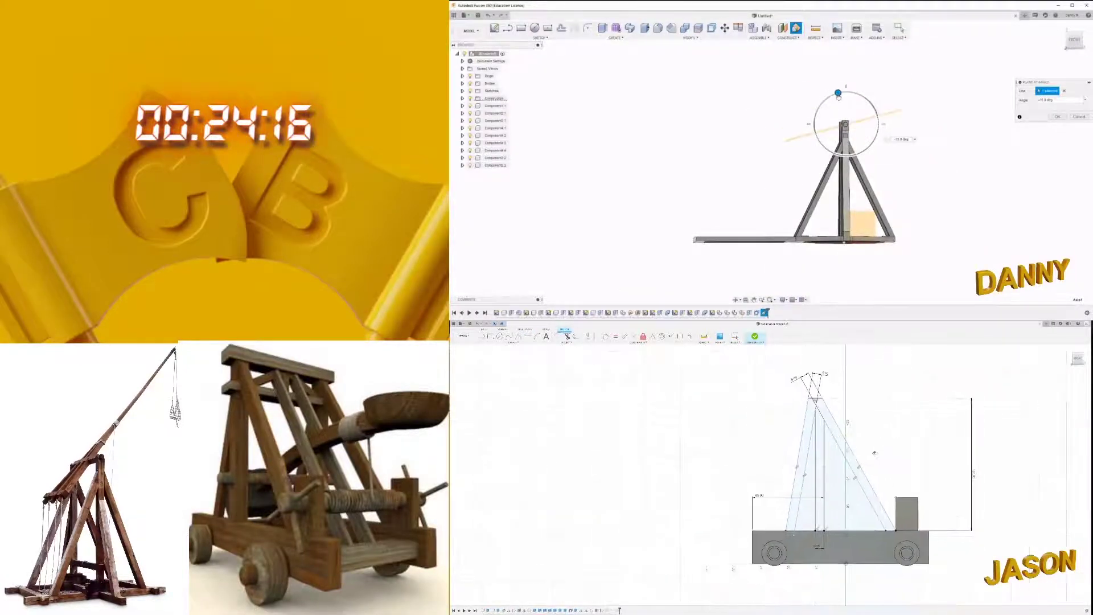
left_click_drag(846, 91, 888, 114)
key("Return")
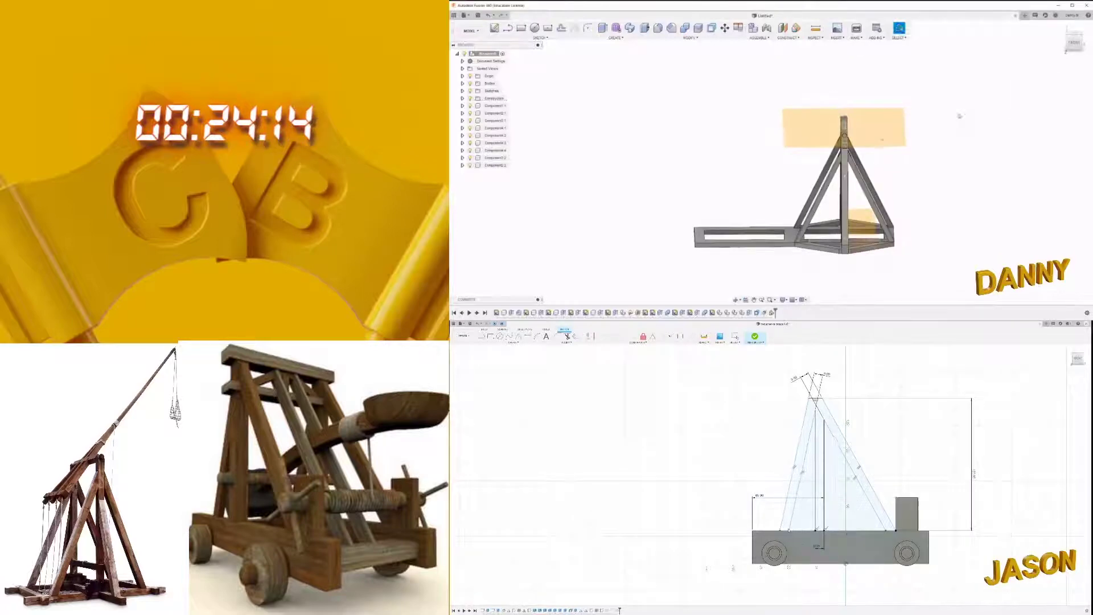
middle_click_drag(842, 171, 841, 201, "shift")
left_click(772, 313)
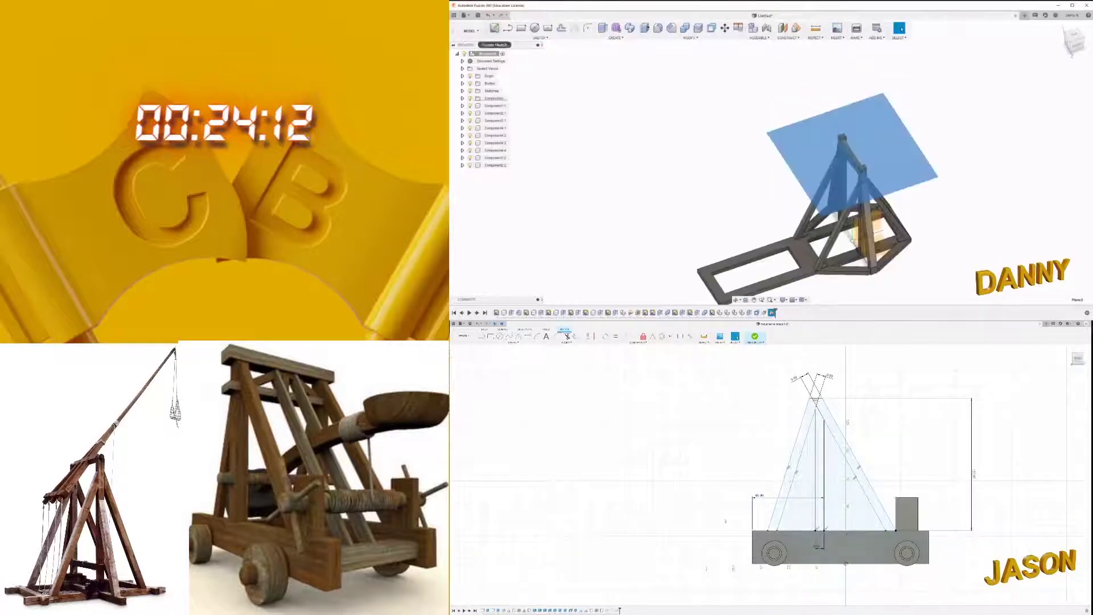
left_click(494, 28)
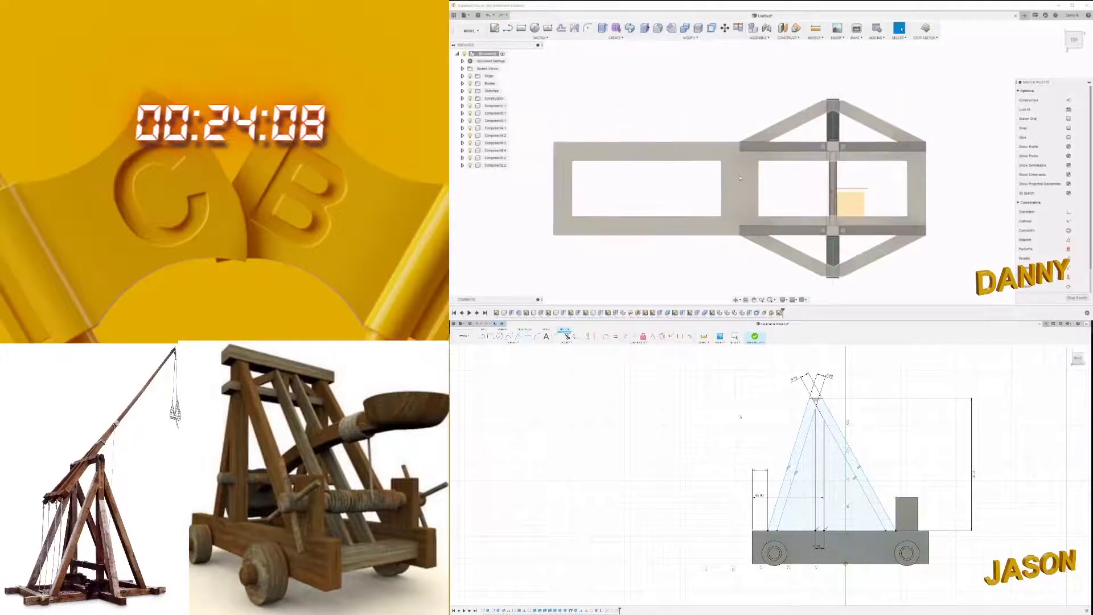
Step: Project the vertical centre member into the new arm sketch
left_click(833, 191)
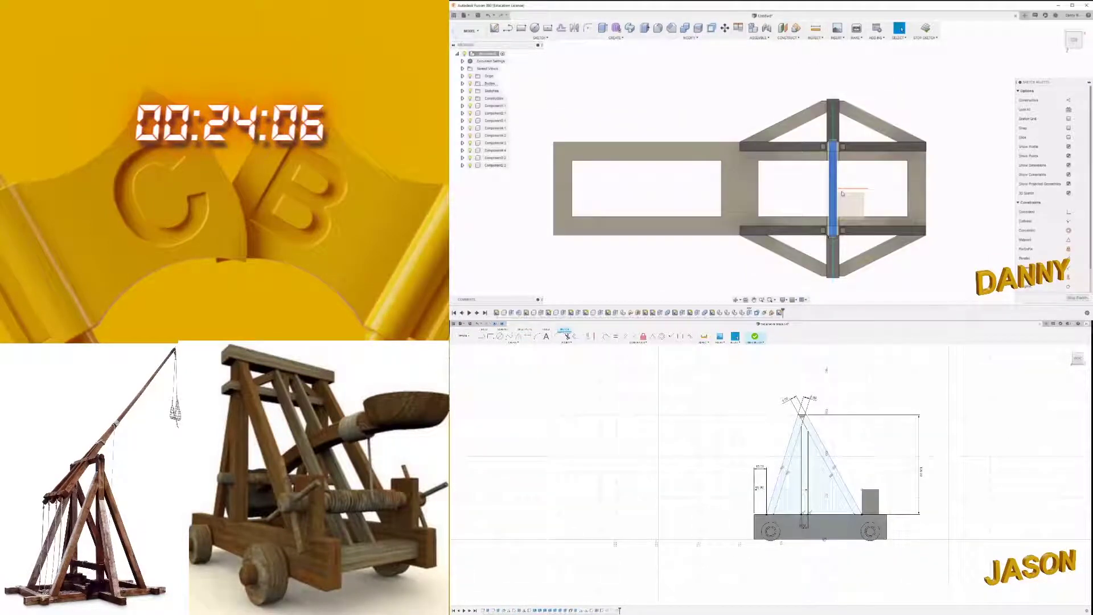
key("p")
key("Escape")
scroll(796, 204, "up", 3)
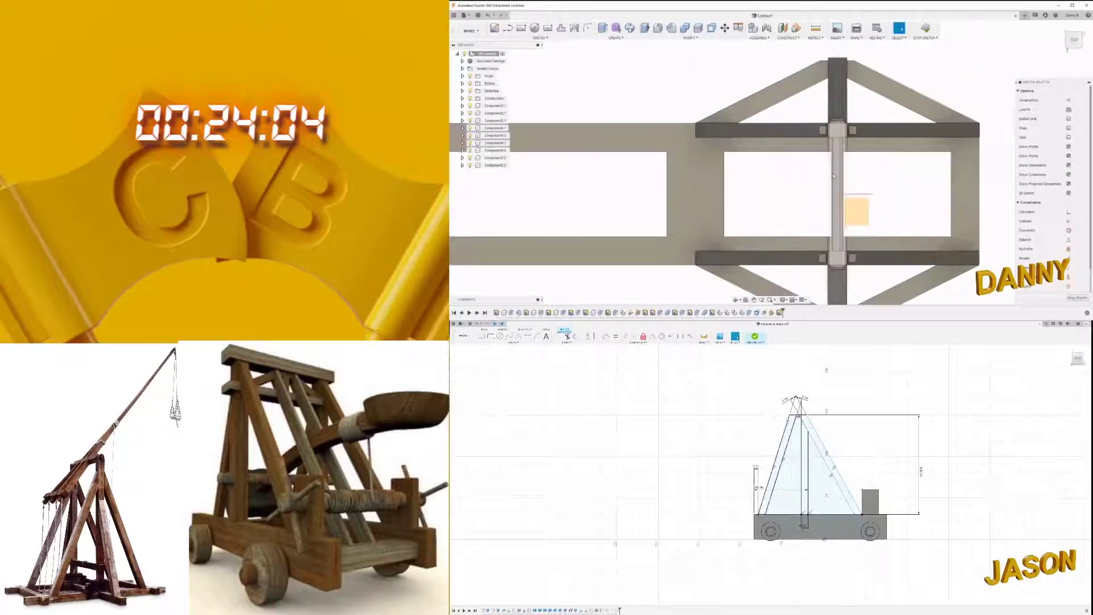
scroll(796, 203, "down", 3)
scroll(796, 204, "up", 2)
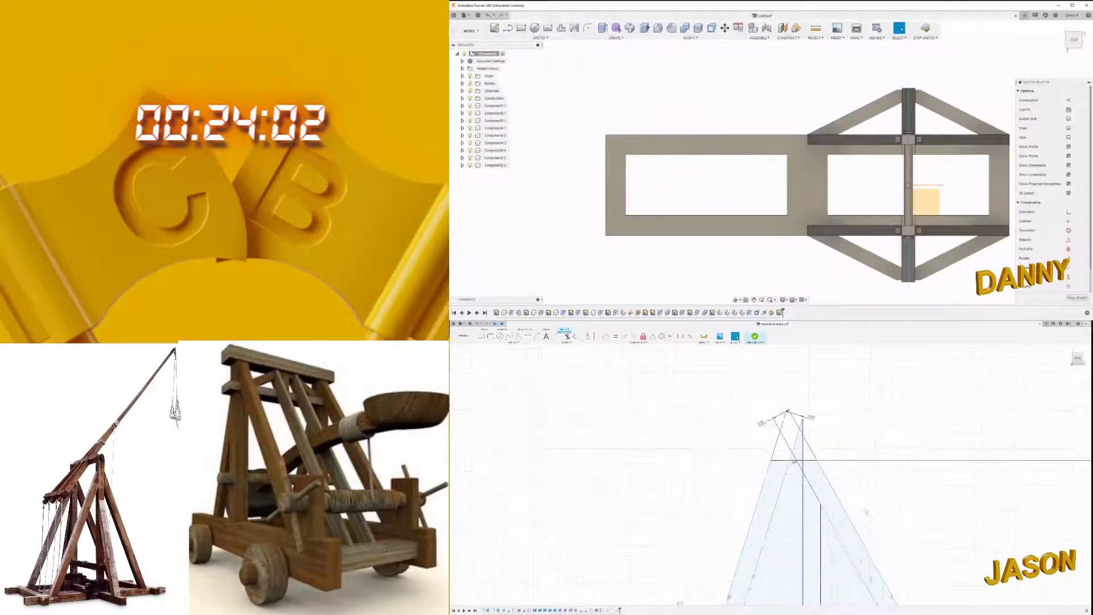
Step: Activate the rectangle tool and pan the arm sketch sideways
key("r")
scroll(750, 174, "down", 1)
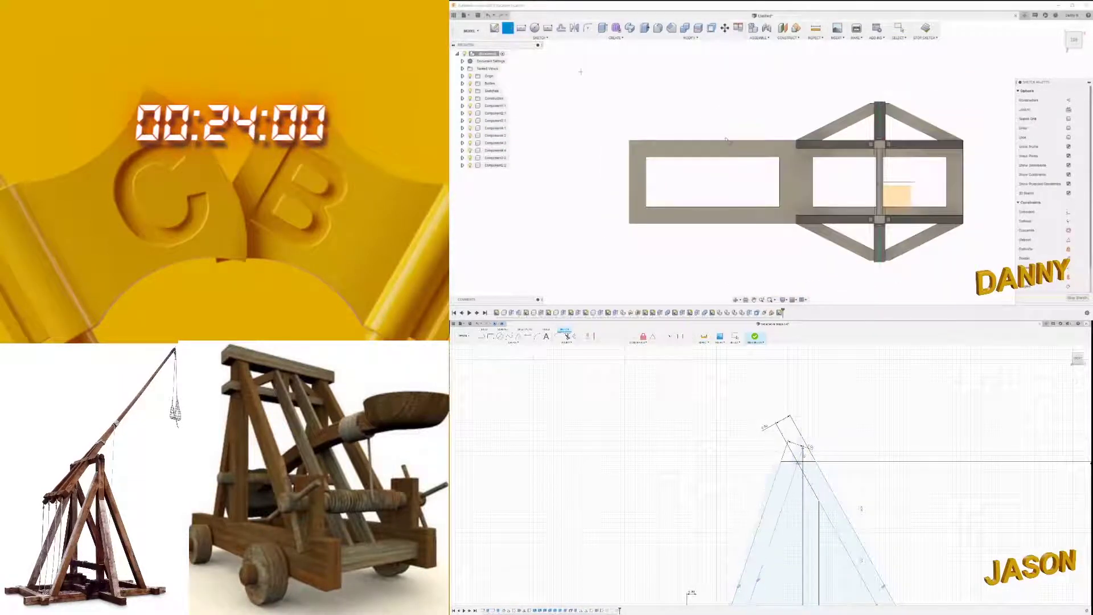
scroll(761, 196, "down", 2)
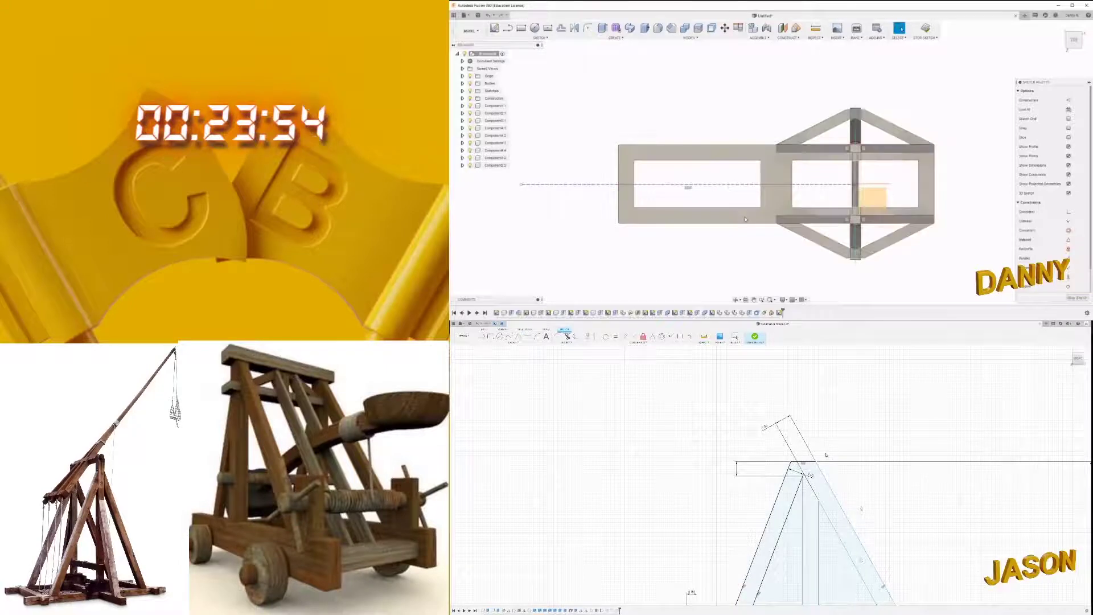
scroll(737, 191, "up", 3)
key("r")
middle_click_drag(935, 180, 884, 179)
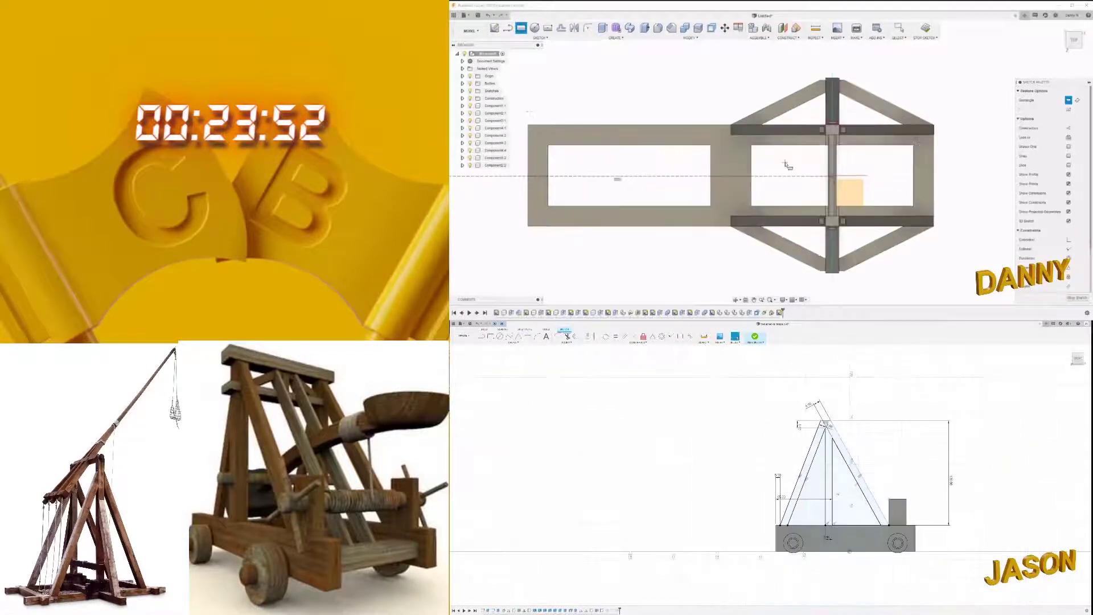
Step: Draw a vertical line up from the frame beside the centre post
scroll(809, 394, "up", 2)
scroll(810, 394, "up", 2)
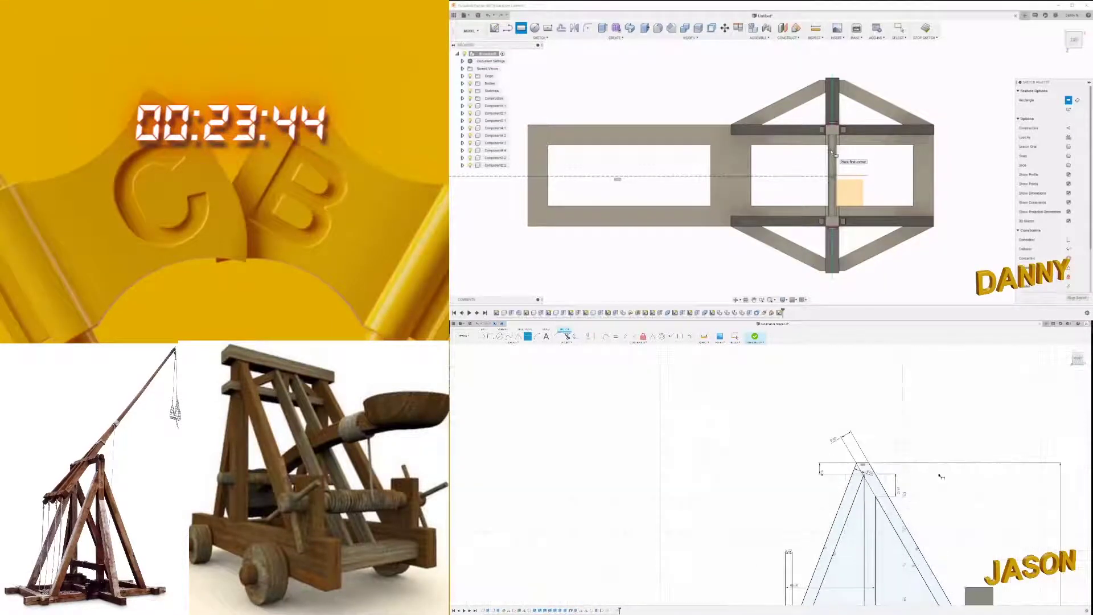
scroll(940, 477, "down", 2)
scroll(882, 472, "down", 2)
scroll(824, 470, "down", 1)
scroll(835, 156, "up", 1)
scroll(824, 470, "down", 2)
scroll(940, 486, "down", 1)
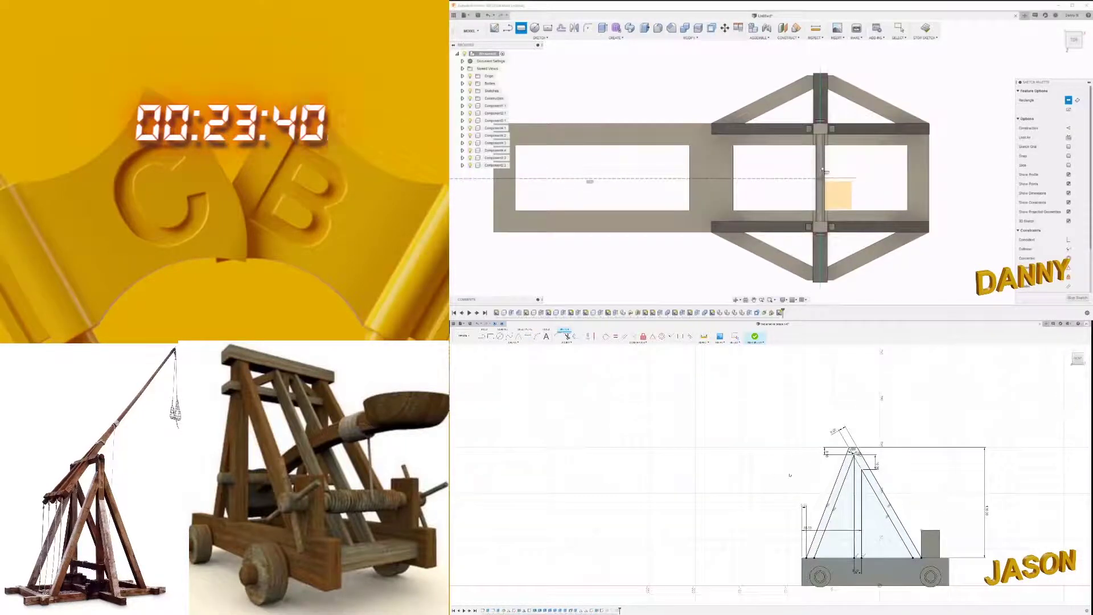
key("l")
left_click(755, 336)
left_click(819, 180)
middle_click_drag(882, 484, 853, 467, "shift")
scroll(842, 484, "up", 3)
left_click(820, 51)
key("Escape")
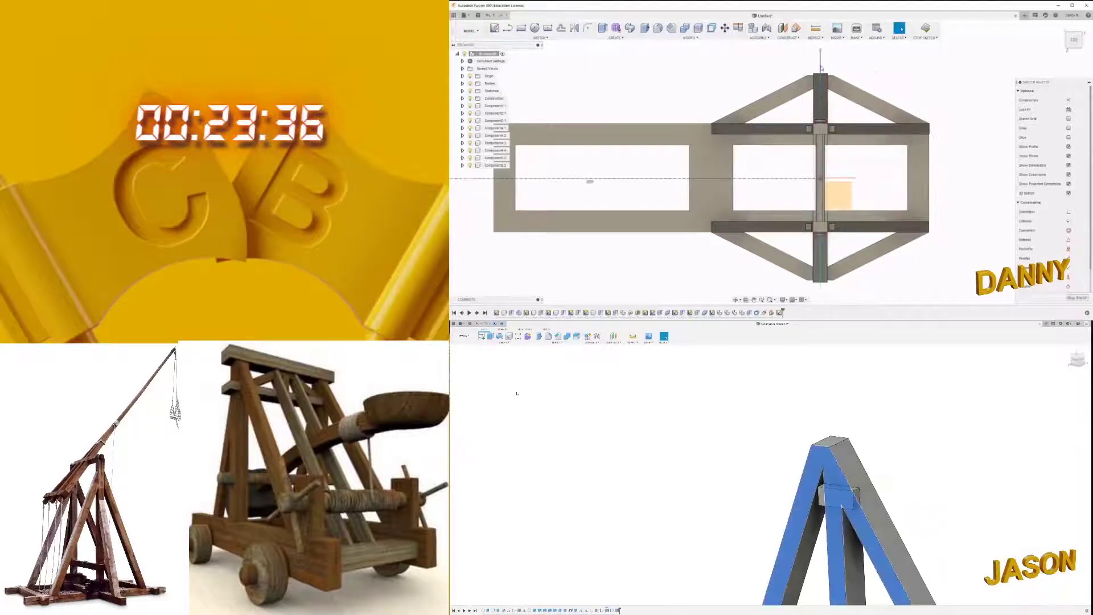
Step: Sketch the thin rectangle next to the centre post, dimensioned 50.00 long
left_click(842, 541)
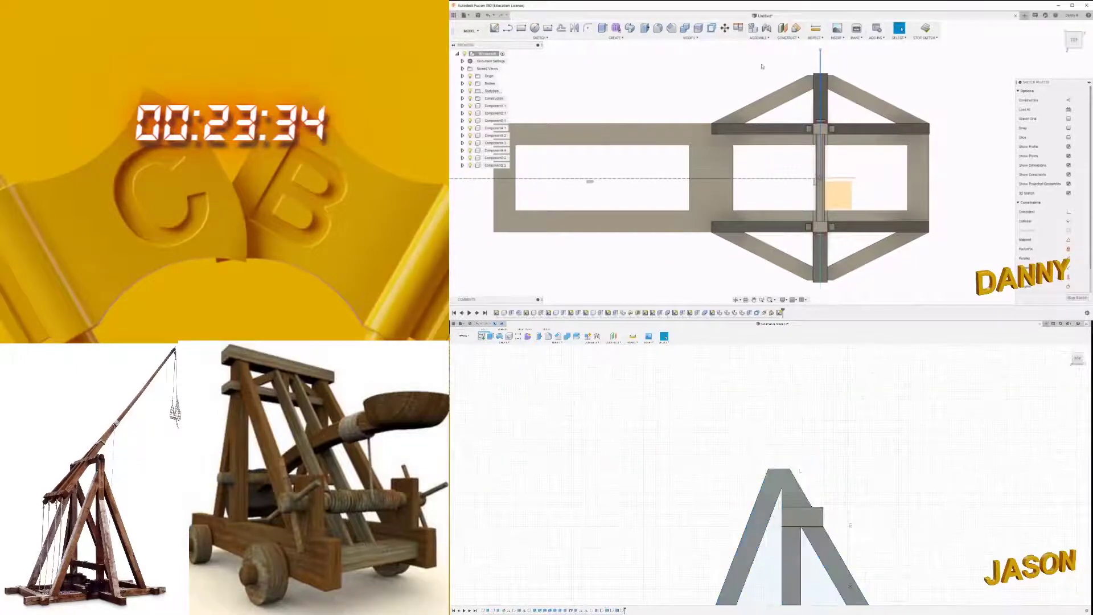
scroll(740, 177, "down", 2)
scroll(740, 176, "up", 2)
scroll(886, 215, "up", 2)
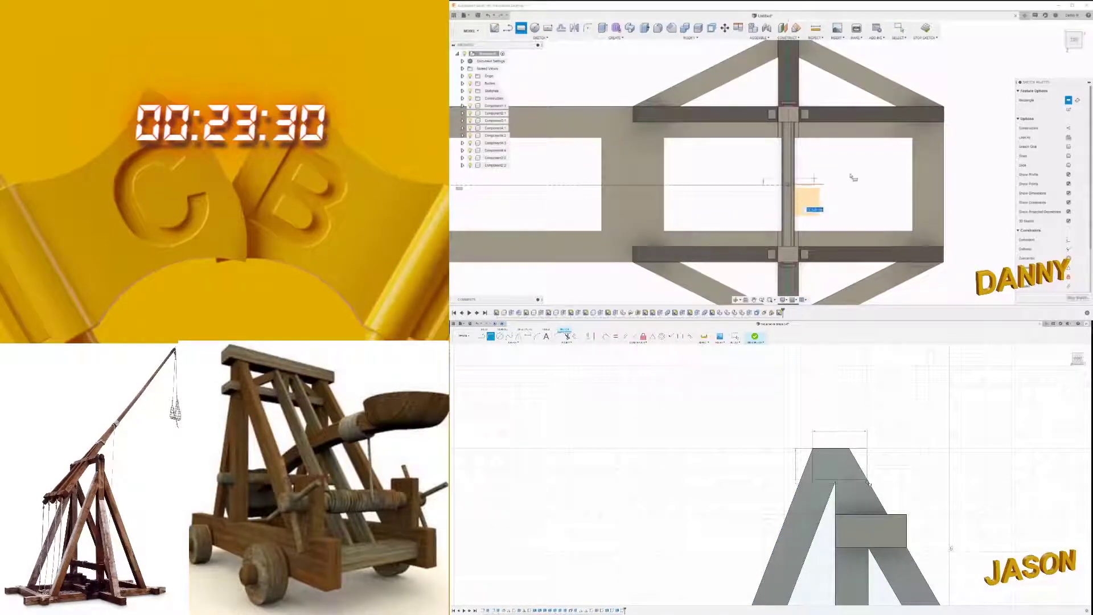
key("Escape")
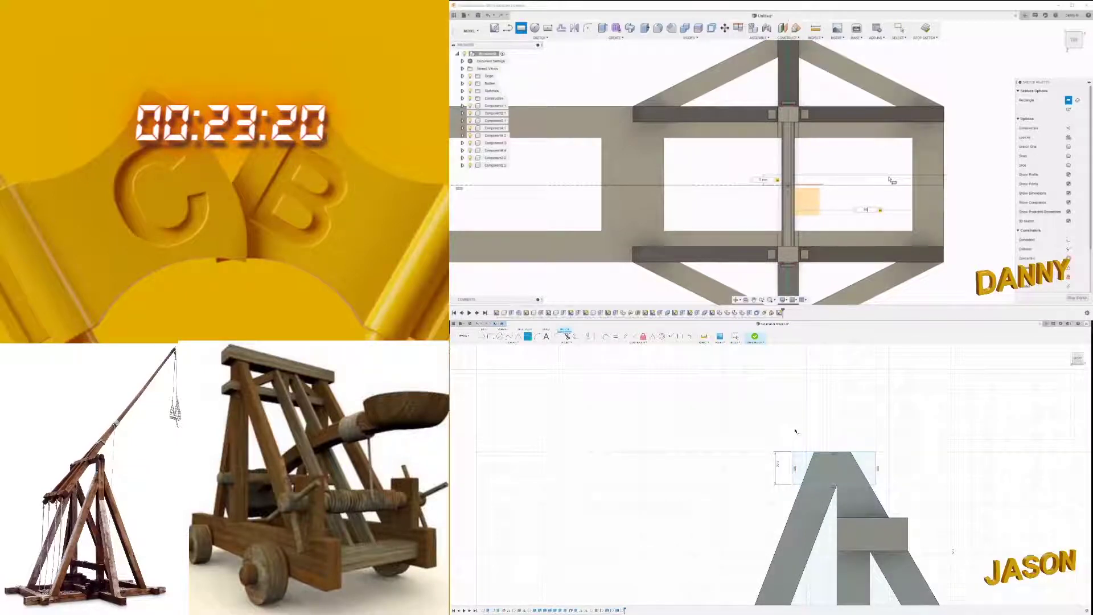
scroll(890, 180, "up", 2)
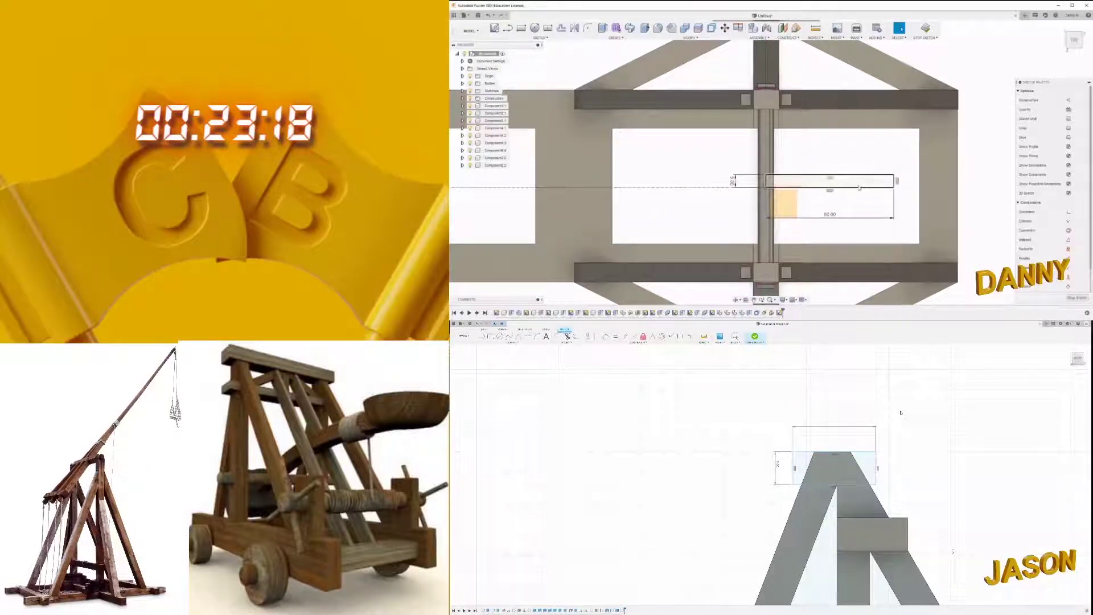
scroll(830, 179, "down", 1)
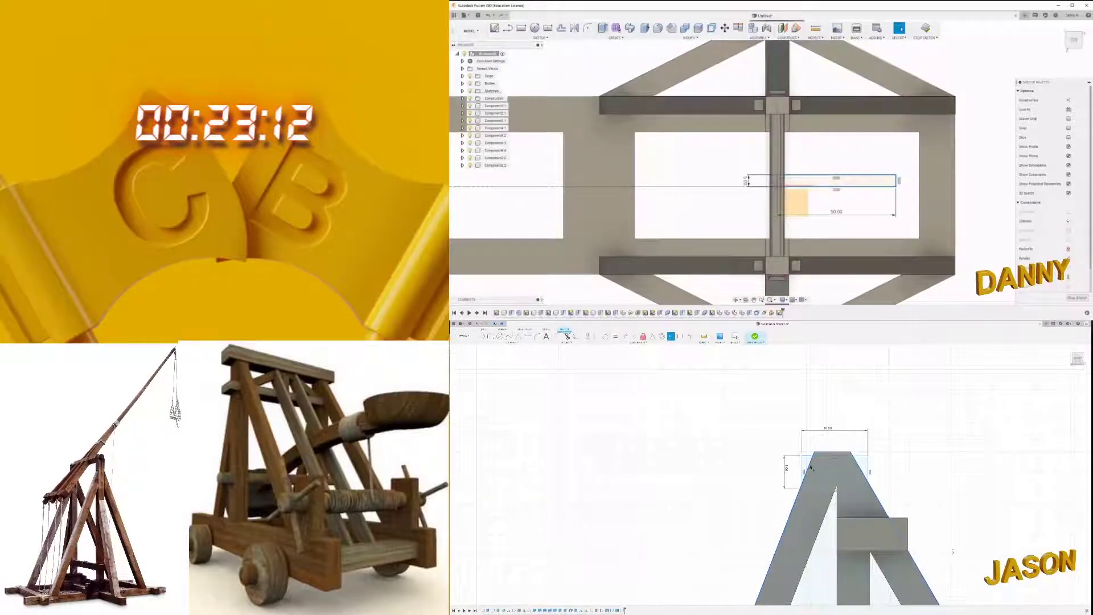
Step: Apply a sketch Rectangular Pattern to the thin rectangle, stacking copies upward
left_click(540, 38)
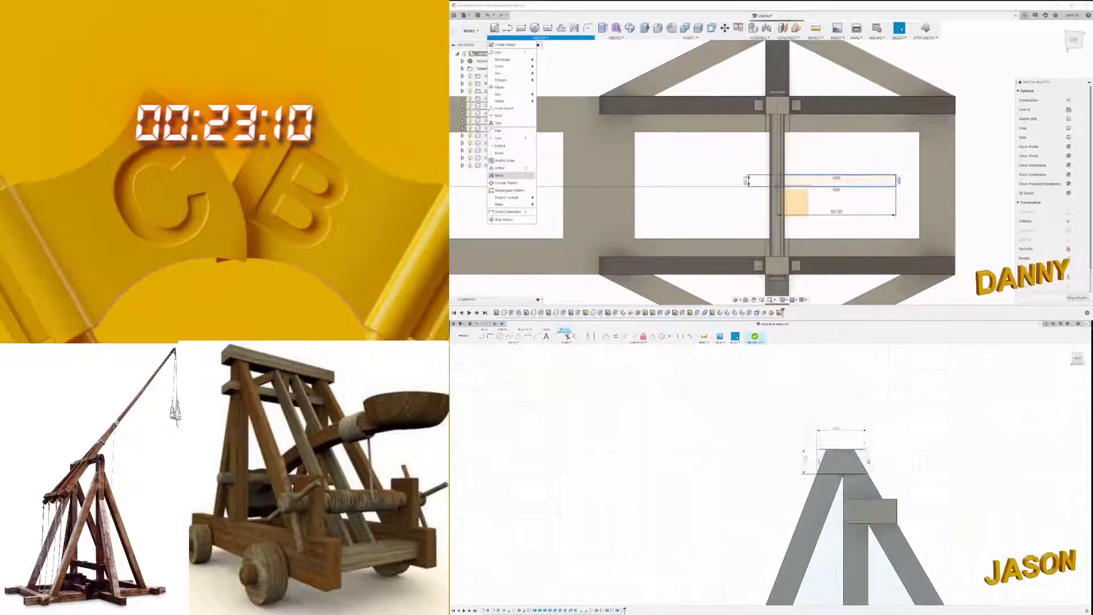
left_click(508, 190)
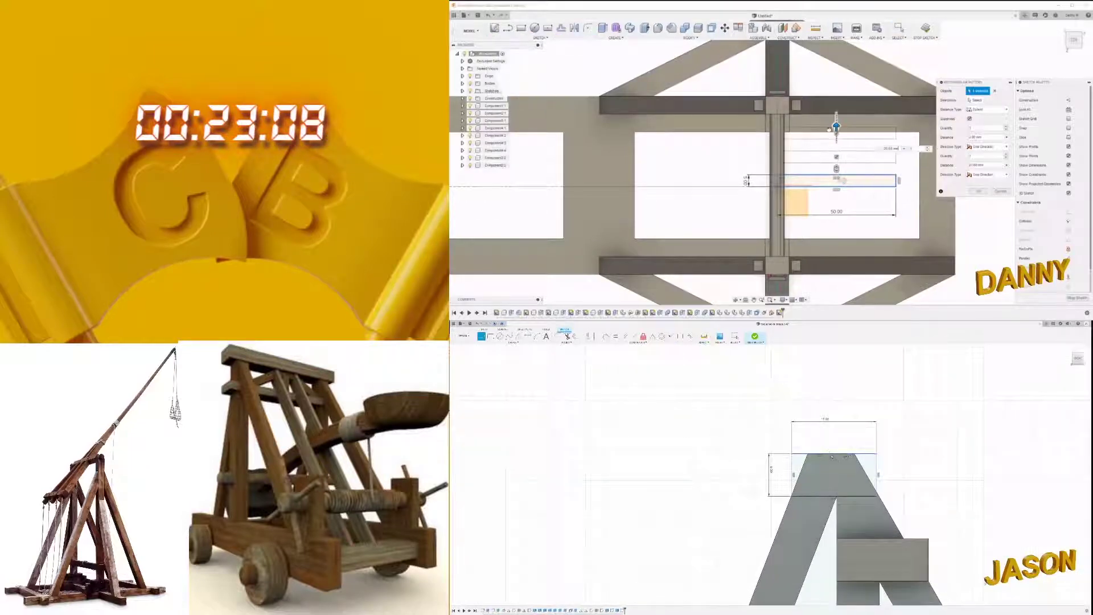
scroll(828, 130, "down", 2)
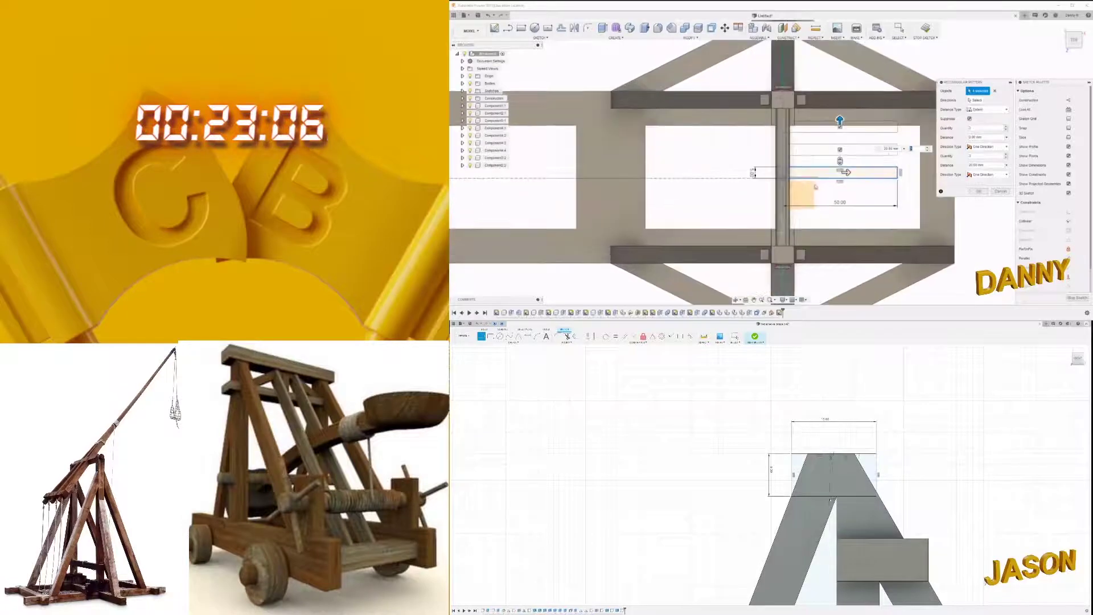
scroll(819, 188, "up", 2)
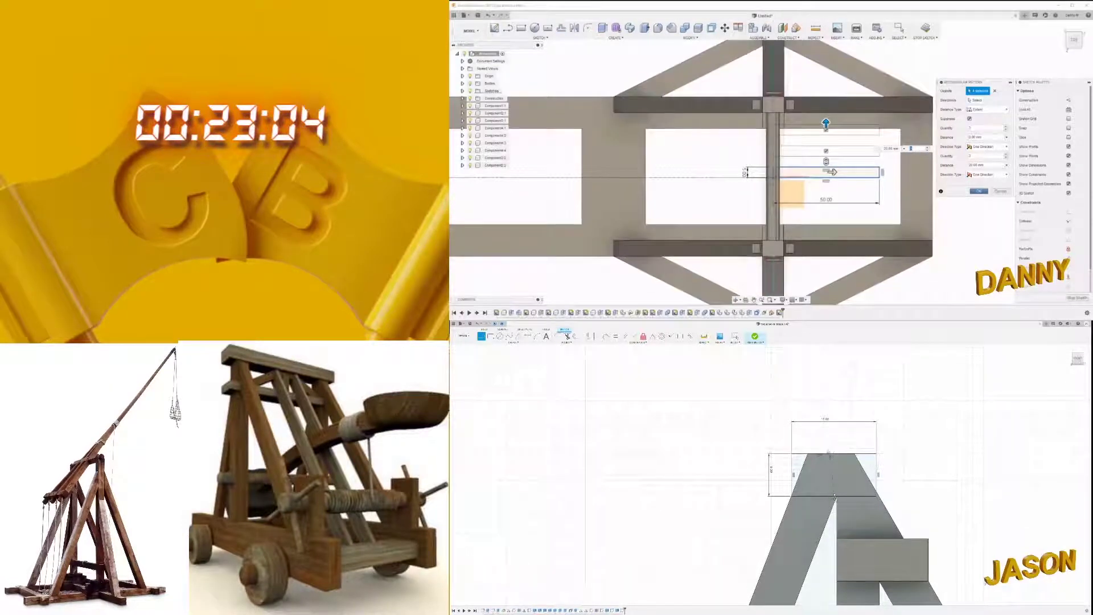
left_click(833, 490)
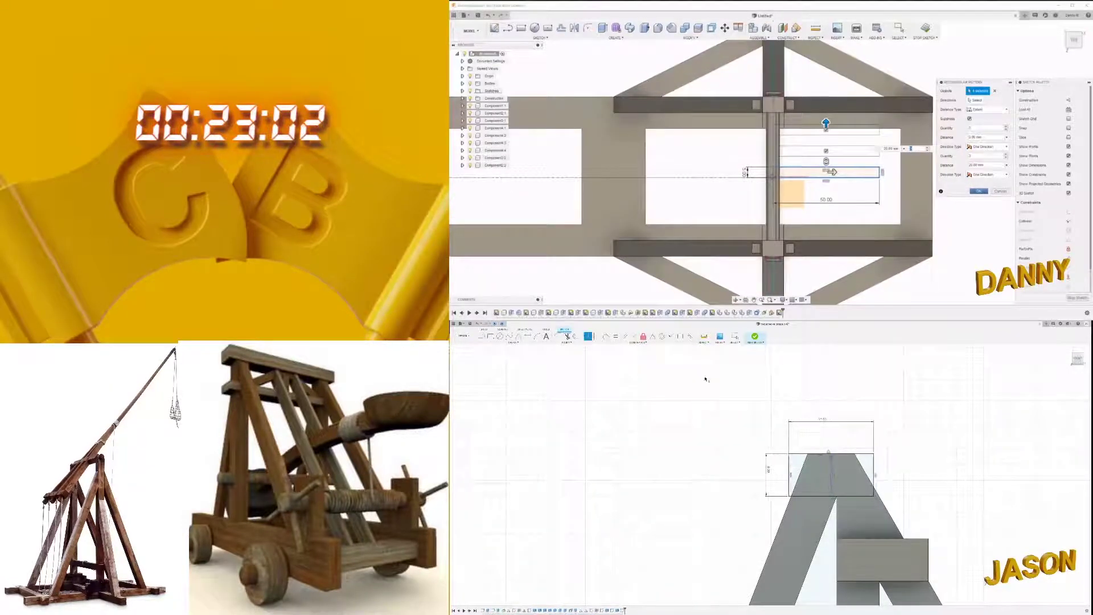
scroll(858, 477, "down", 5)
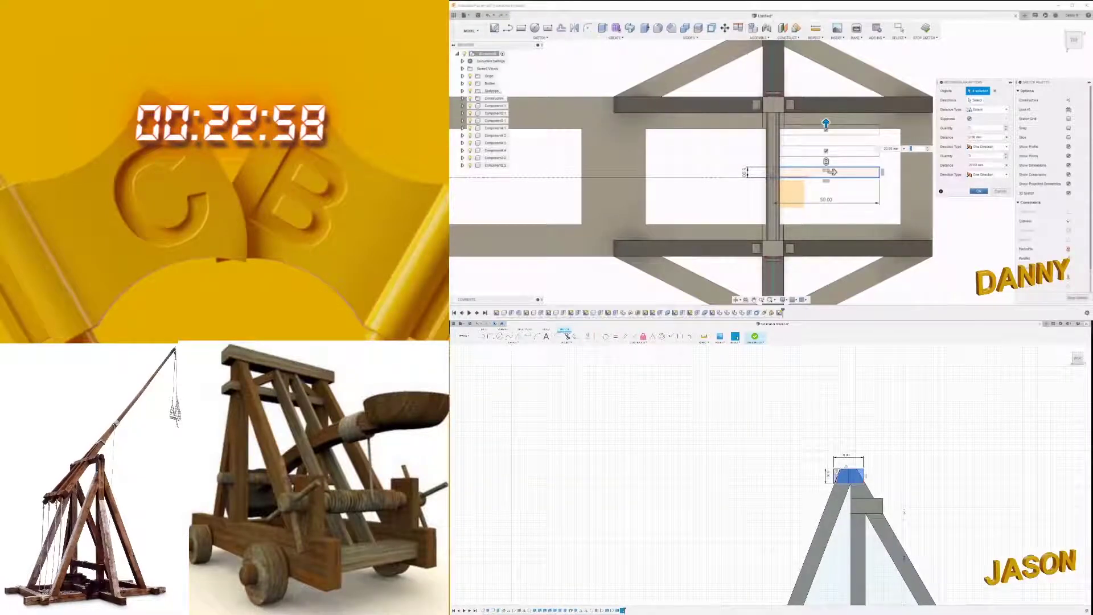
key("Return")
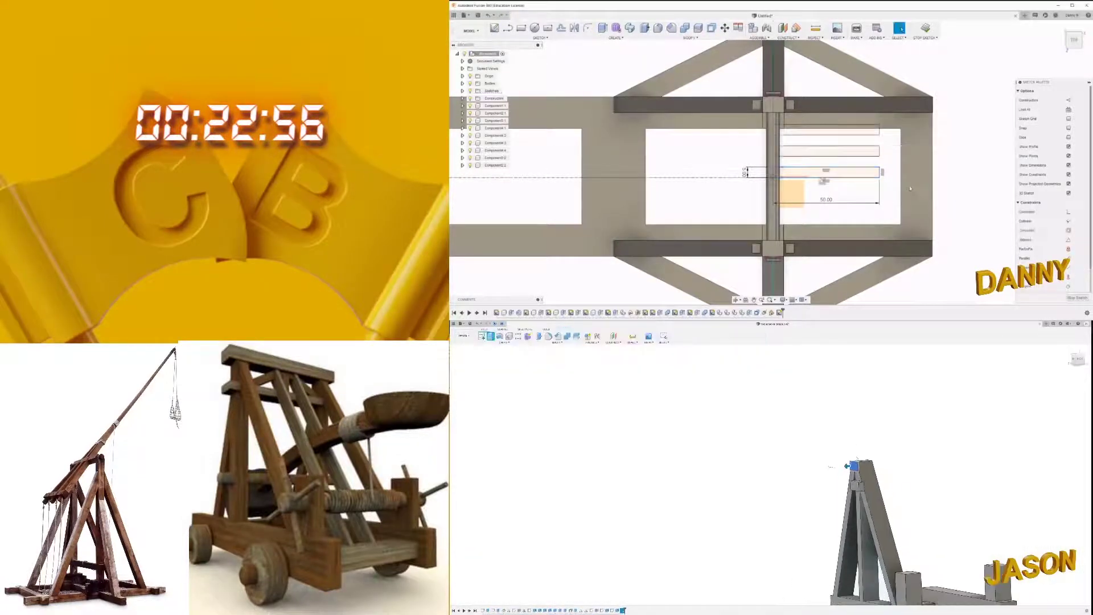
Step: Orbit out to a side-on view of the whole catapult frame, abandoning the rectangle tool
scroll(910, 188, "up", 3)
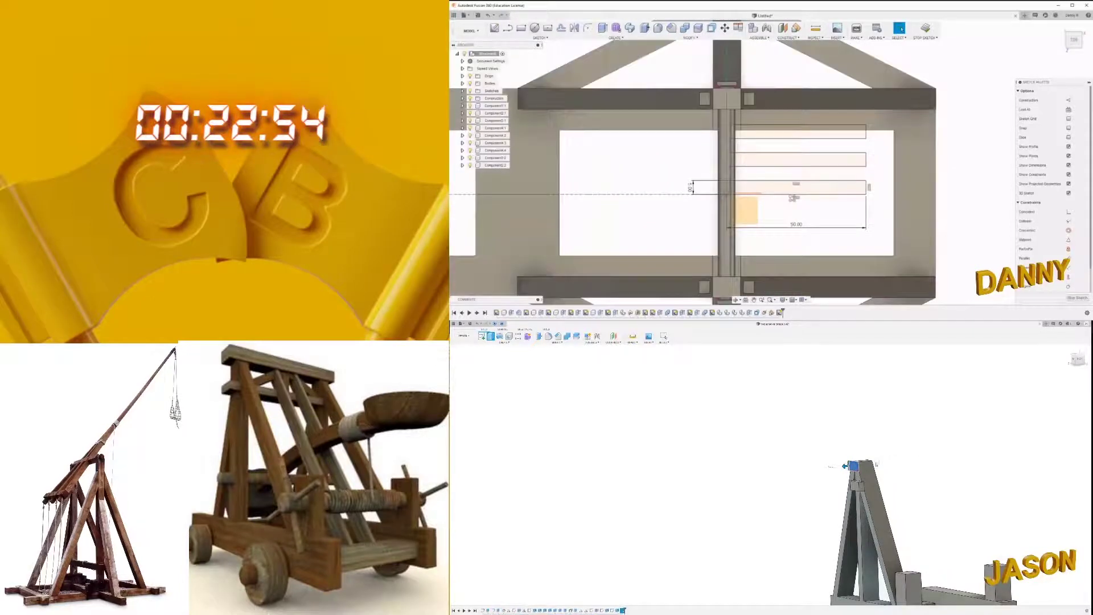
key("r")
scroll(858, 130, "up", 2)
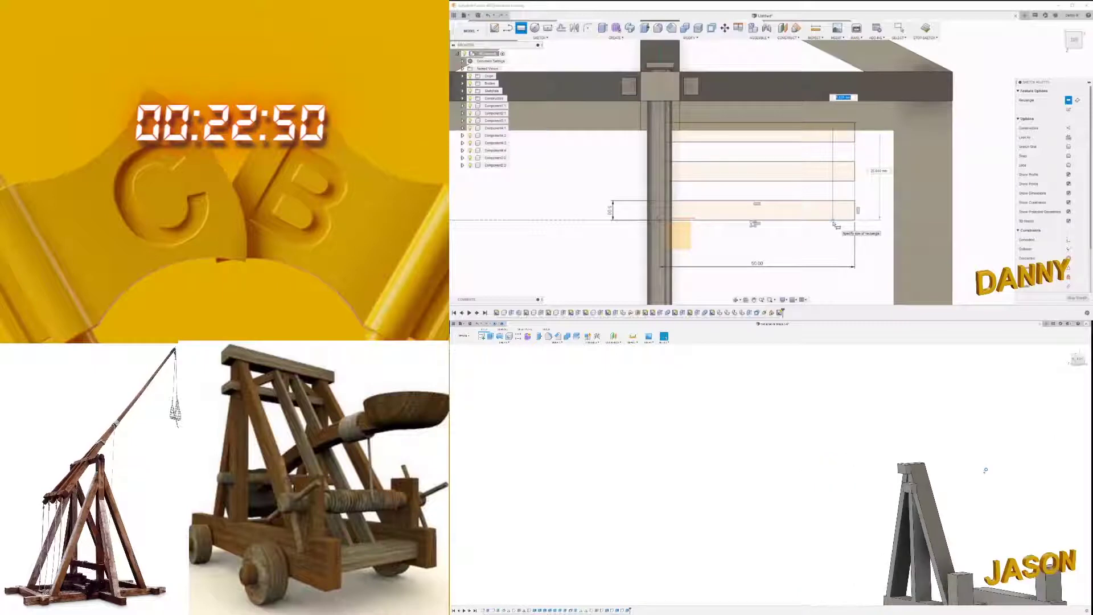
middle_click_drag(815, 469, 939, 474, "shift")
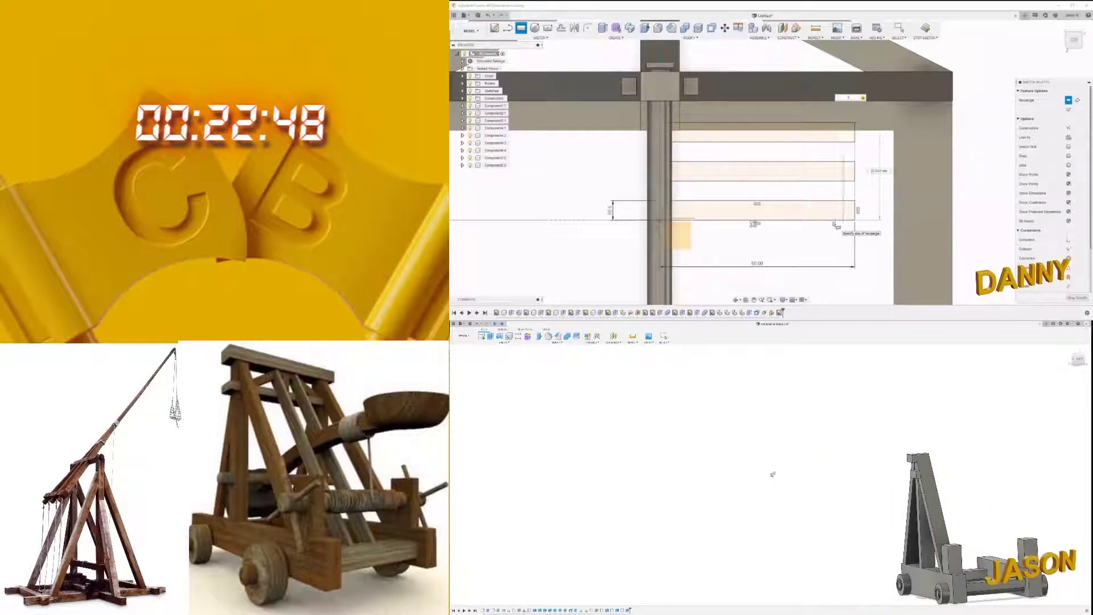
mouse_move(851, 472)
middle_mouse_down("shift")
mouse_move(840, 469)
mouse_move(889, 474)
mouse_move(808, 487)
middle_mouse_up("shift")
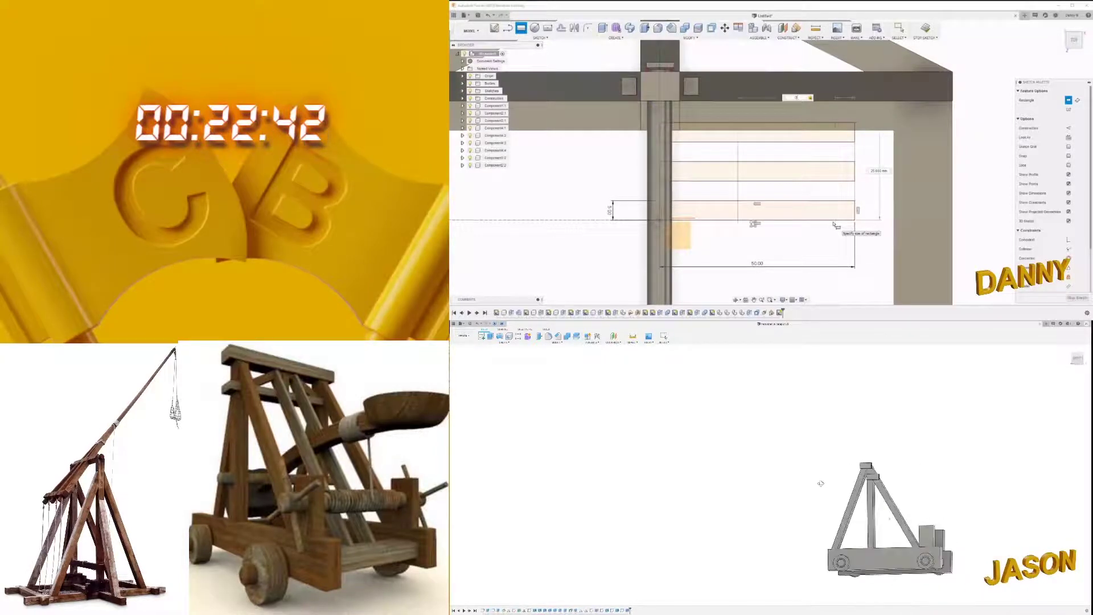
scroll(809, 487, "up", 5)
key("Escape")
scroll(820, 224, "down", 3)
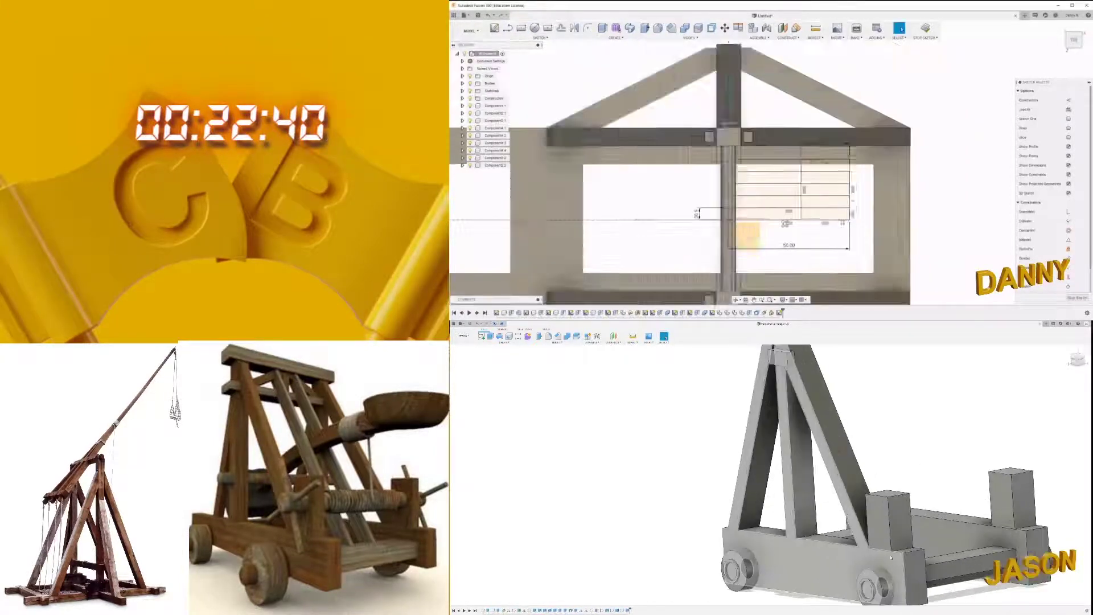
scroll(807, 222, "down", 2)
scroll(819, 222, "down", 2)
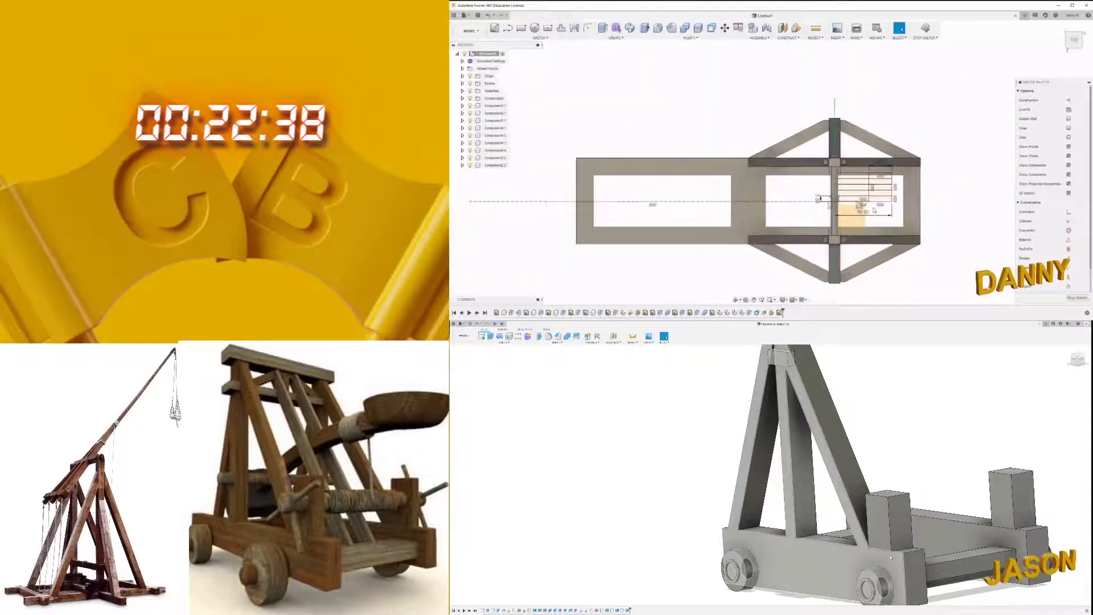
scroll(855, 222, "up", 2)
Step: Select the catapult frame component together with the grey block
left_click(891, 557)
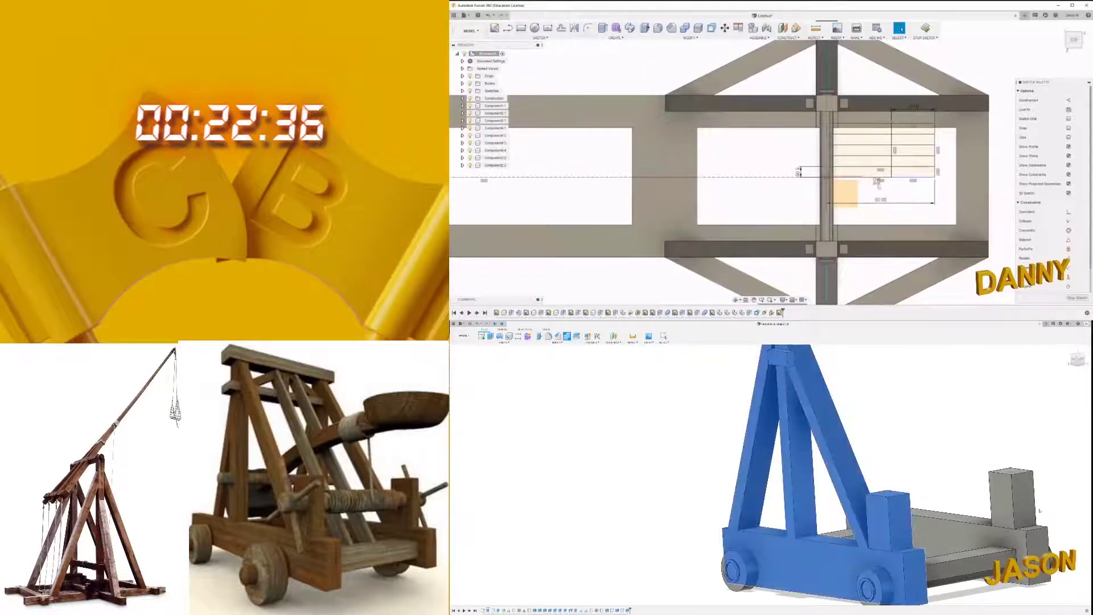
scroll(827, 182, "down", 2)
scroll(827, 183, "down", 2)
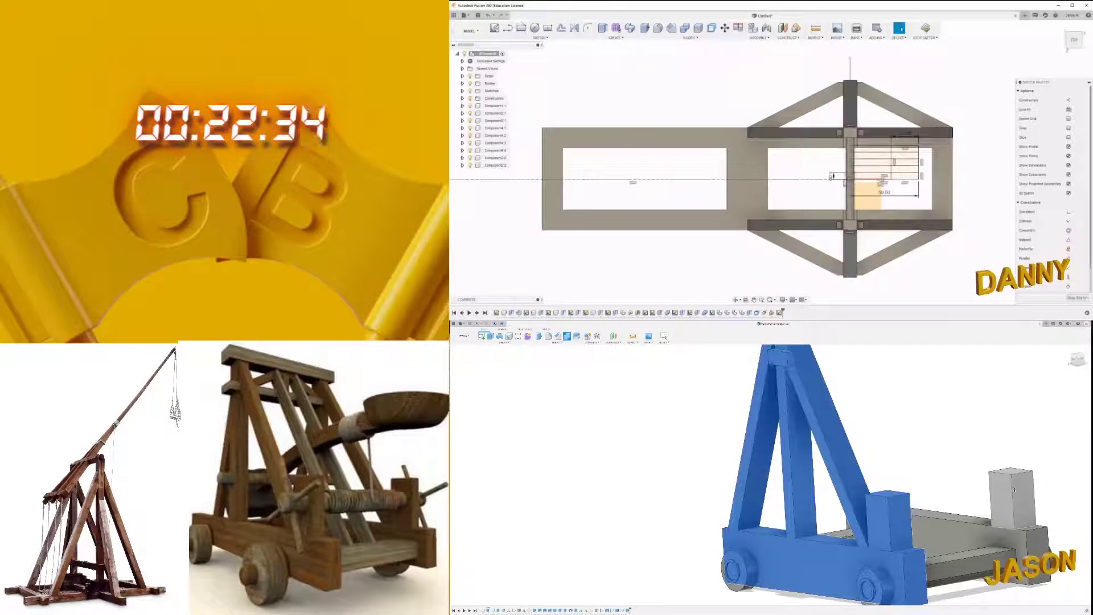
left_click(1014, 488, "ctrl")
key("l")
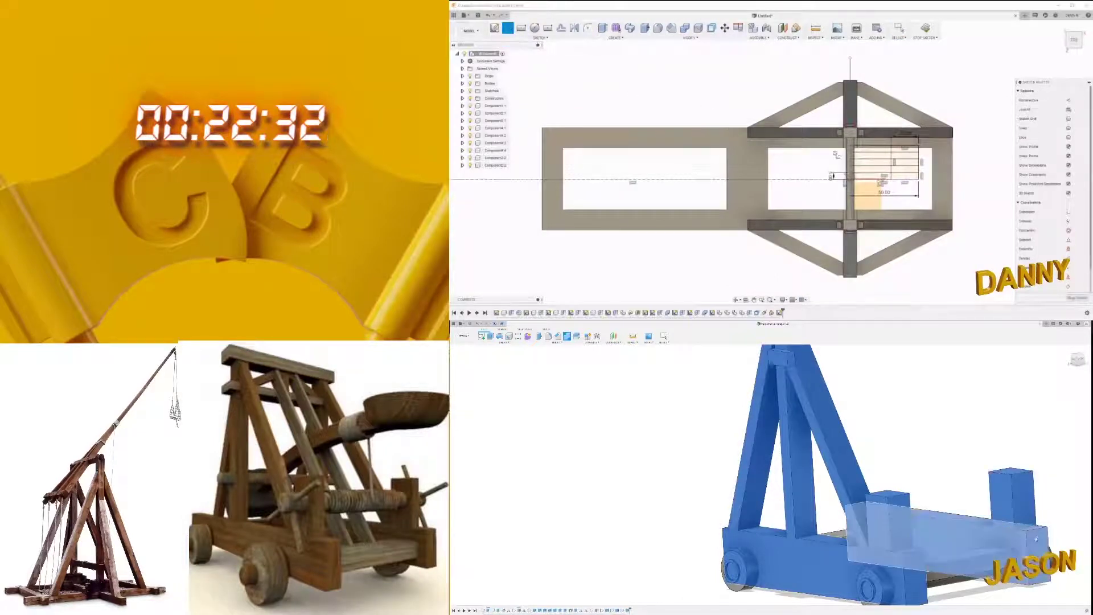
scroll(769, 165, "down", 3)
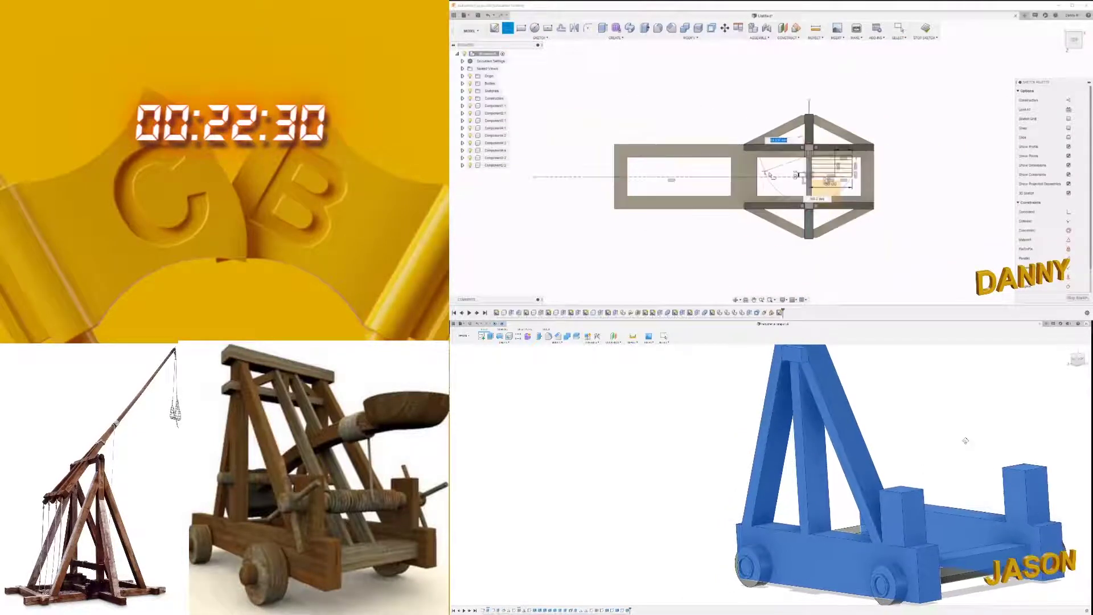
scroll(683, 174, "up", 2)
mouse_move(967, 449)
middle_mouse_down("shift")
mouse_move(963, 433)
mouse_move(933, 432)
middle_mouse_up("shift")
key("Escape")
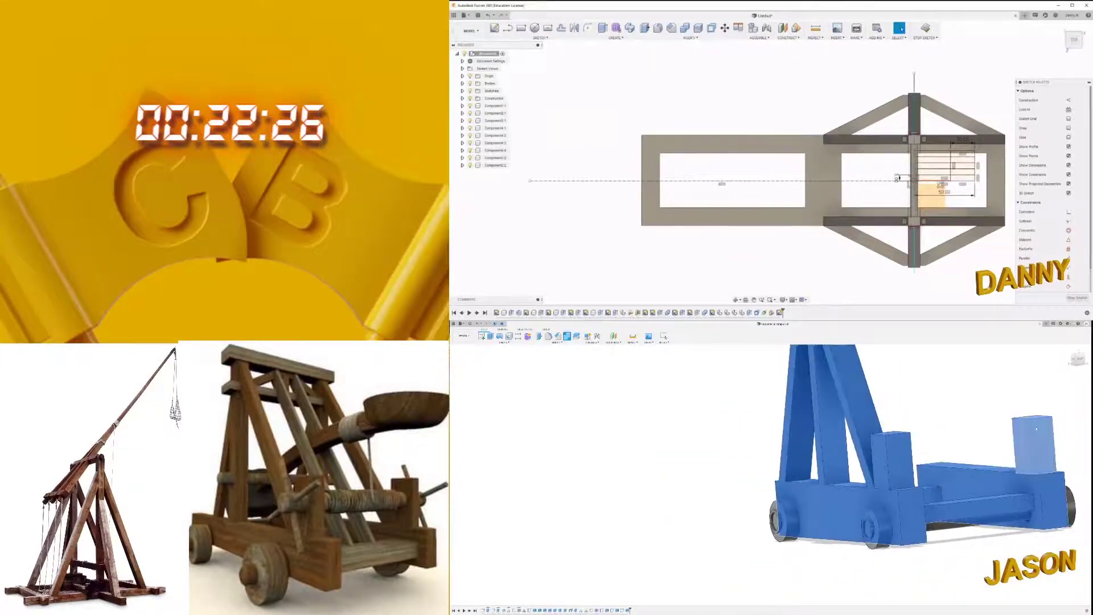
Step: Reposition the sketch view, cancelling a started rectangle
key("r")
scroll(696, 187, "up", 2)
scroll(696, 187, "down", 2)
mouse_move(1067, 412)
middle_mouse_down("shift")
mouse_move(966, 416)
mouse_move(972, 427)
middle_mouse_up("shift")
scroll(695, 186, "up", 2)
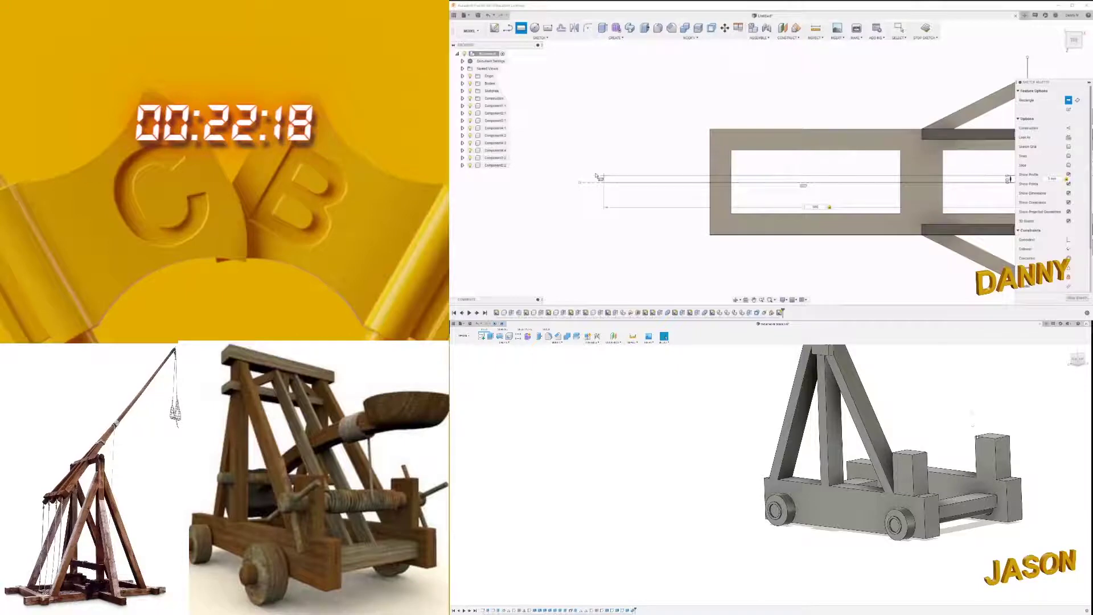
scroll(973, 426, "down", 2)
scroll(711, 184, "down", 2)
key("Escape")
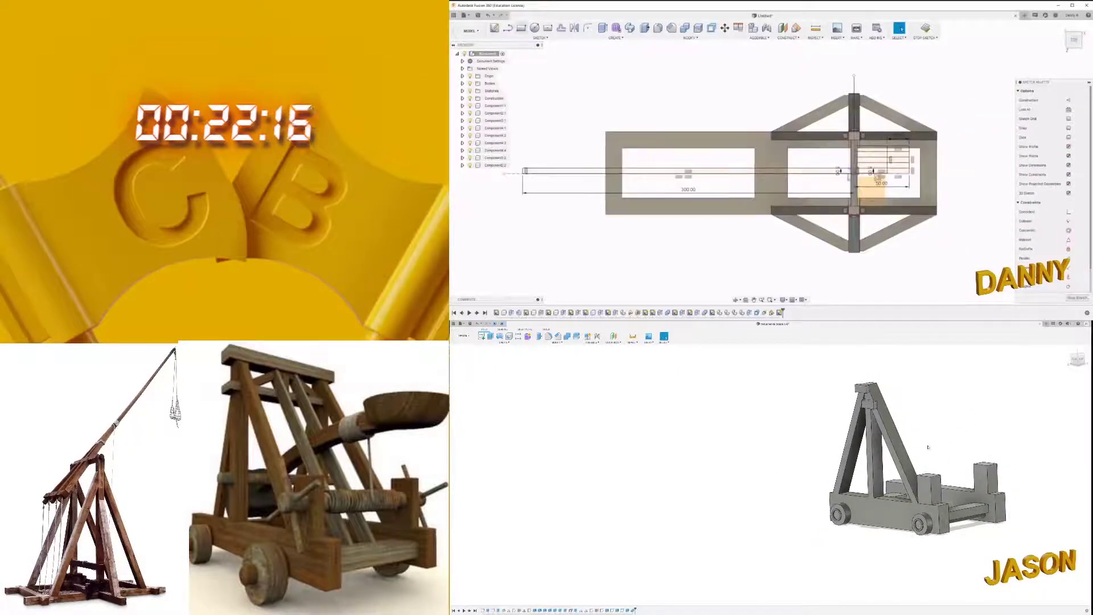
Step: Draw an angled line from the central vertical beam out toward the arm's left end
scroll(820, 142, "up", 2)
key("l")
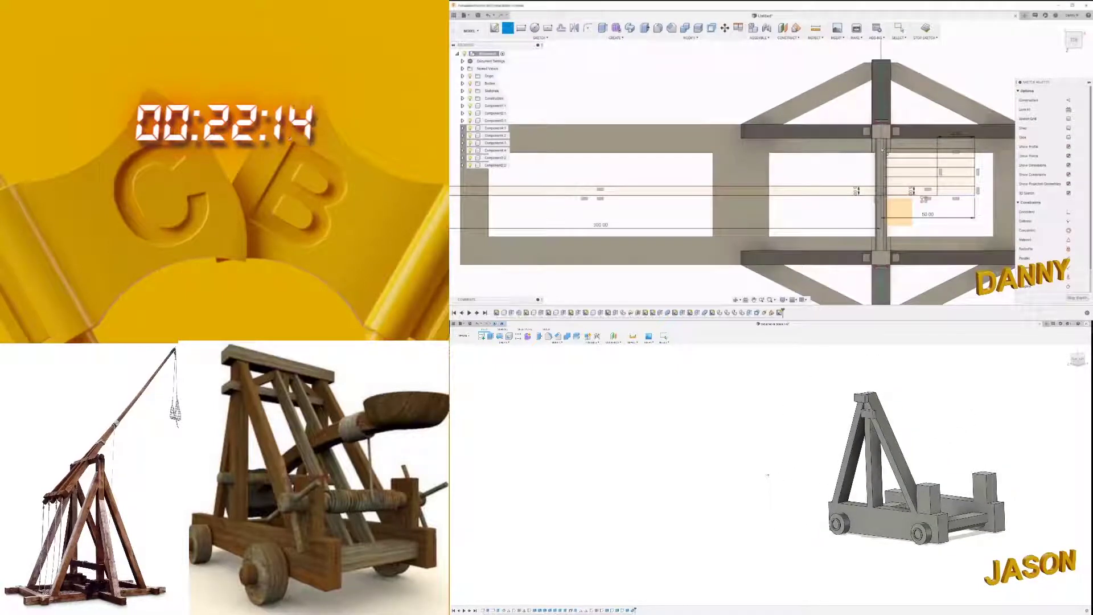
left_click(883, 151)
scroll(883, 151, "down", 2)
left_click(668, 184)
key("Escape")
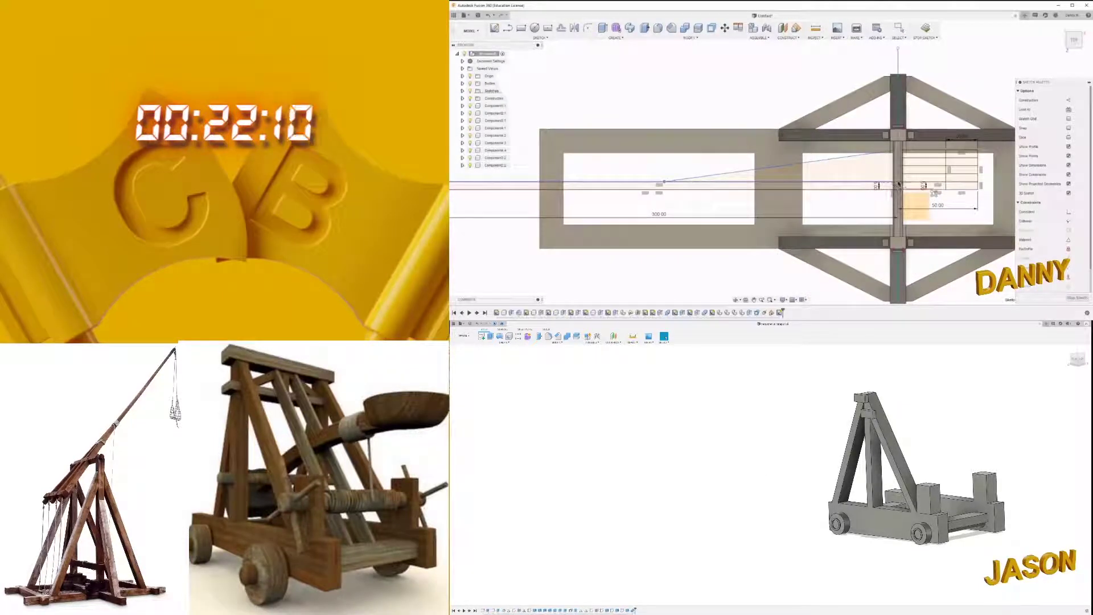
scroll(891, 182, "up", 3)
scroll(885, 154, "up", 2)
key("p")
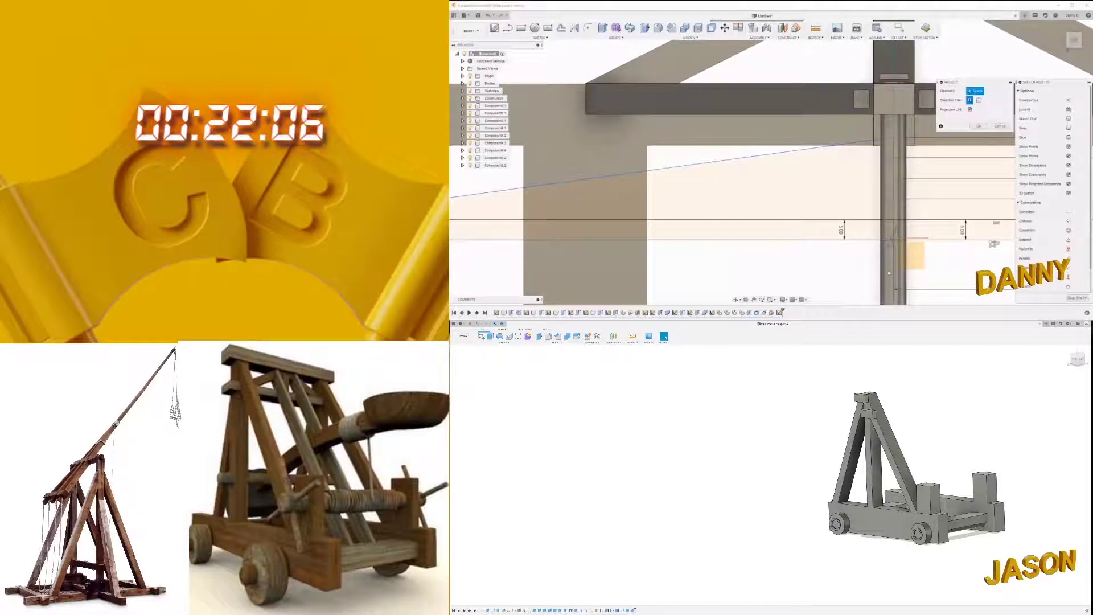
Step: Check the sketch in 3D, return to the top view and cancel the projection
middle_click_drag(889, 273, 1012, 43, "shift")
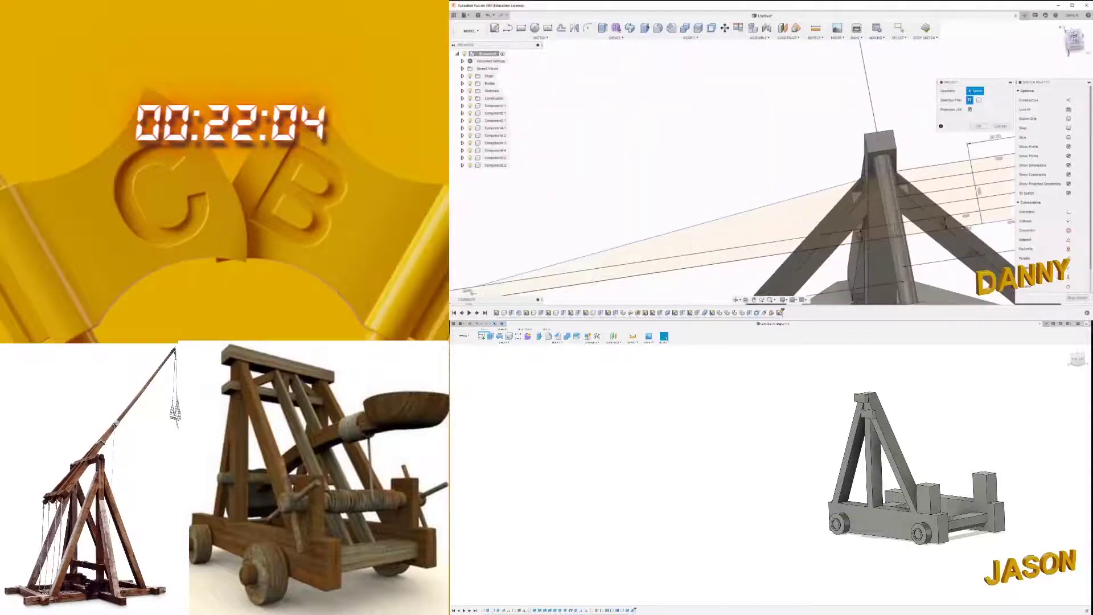
left_click(1072, 37)
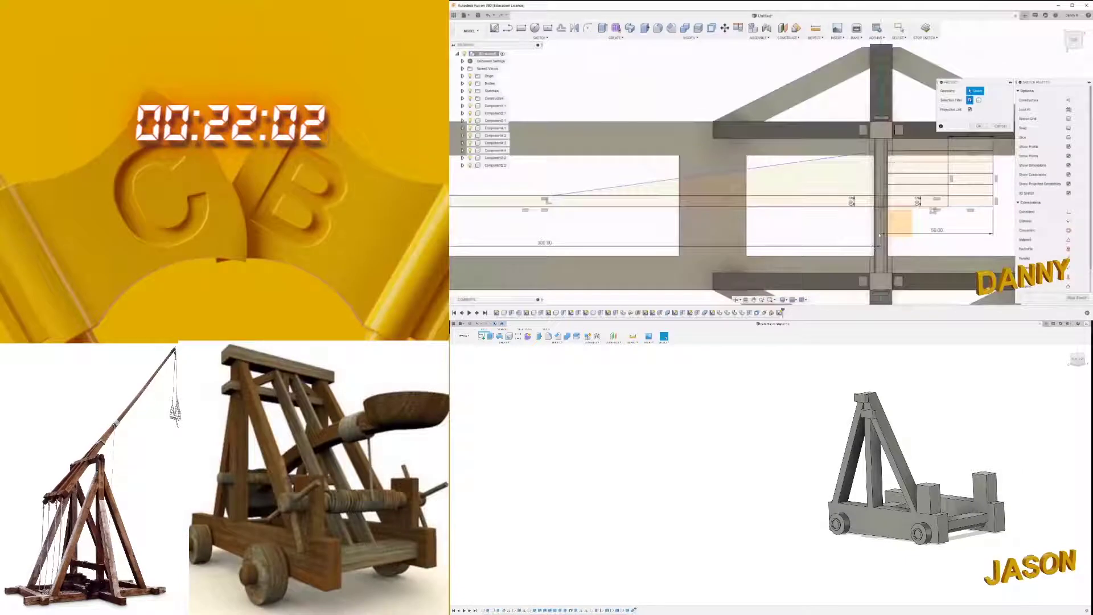
middle_click_drag(683, 455, 756, 465, "shift")
key("Escape")
scroll(869, 204, "up", 2)
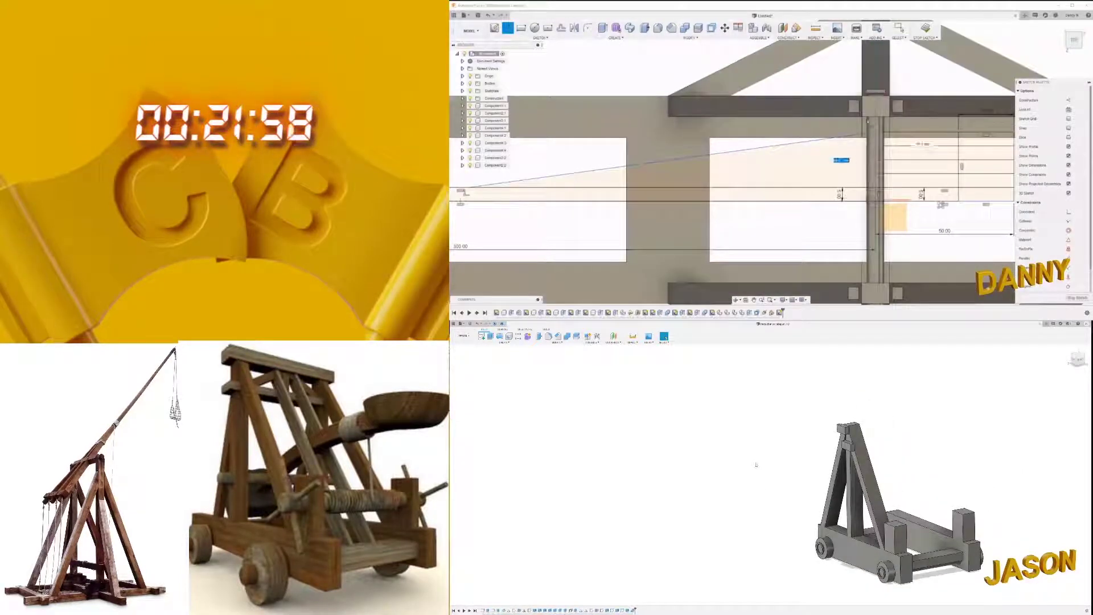
Step: Dimension the vertical line and apply an offset copy of the angled line
left_click(869, 161)
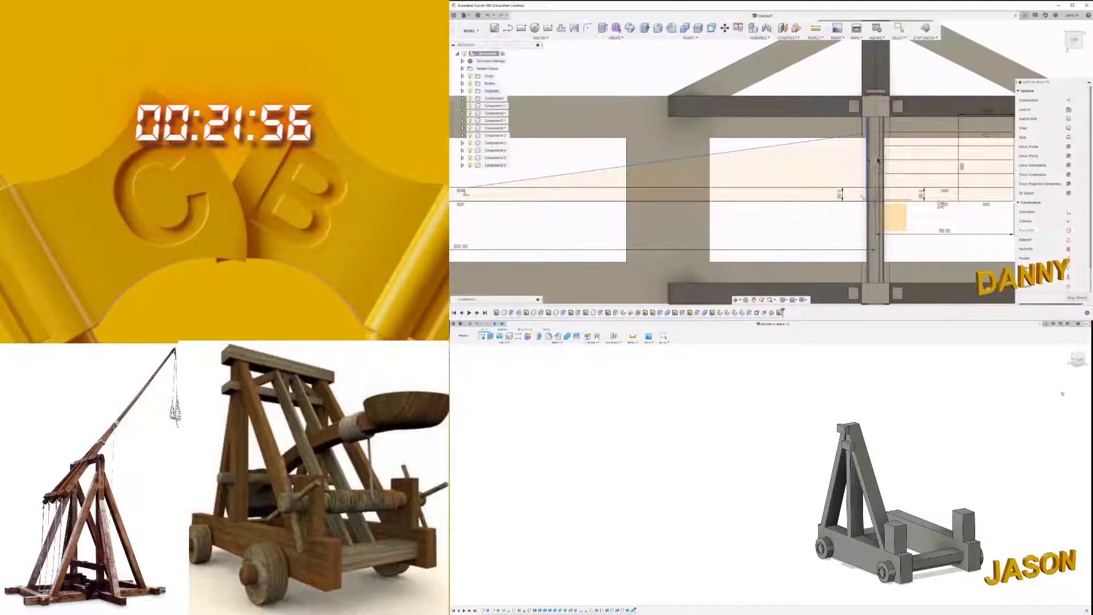
left_click(857, 219)
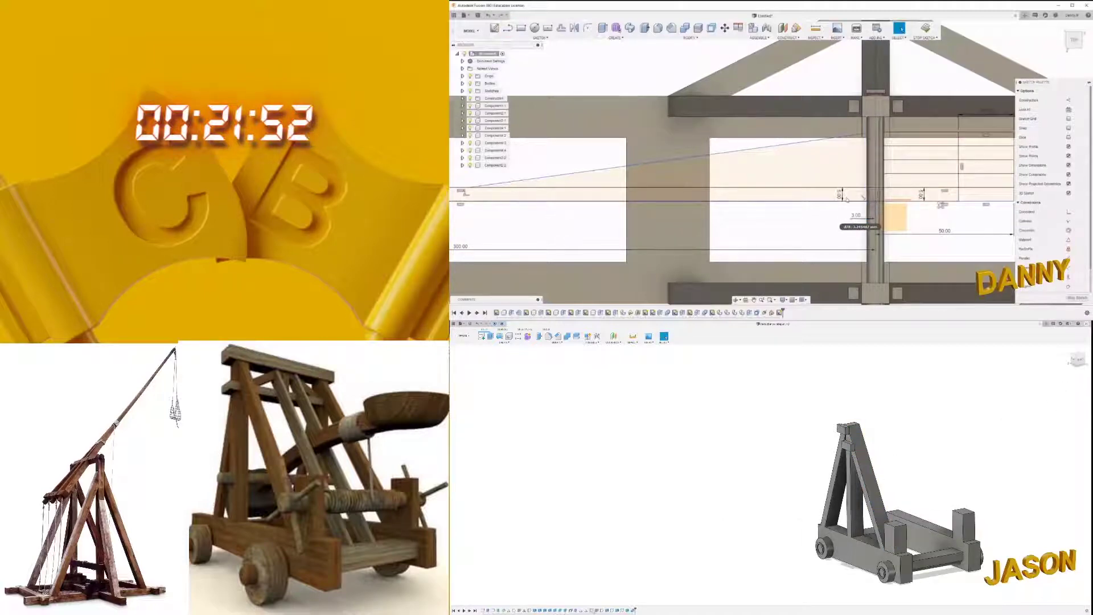
scroll(862, 195, "down", 1)
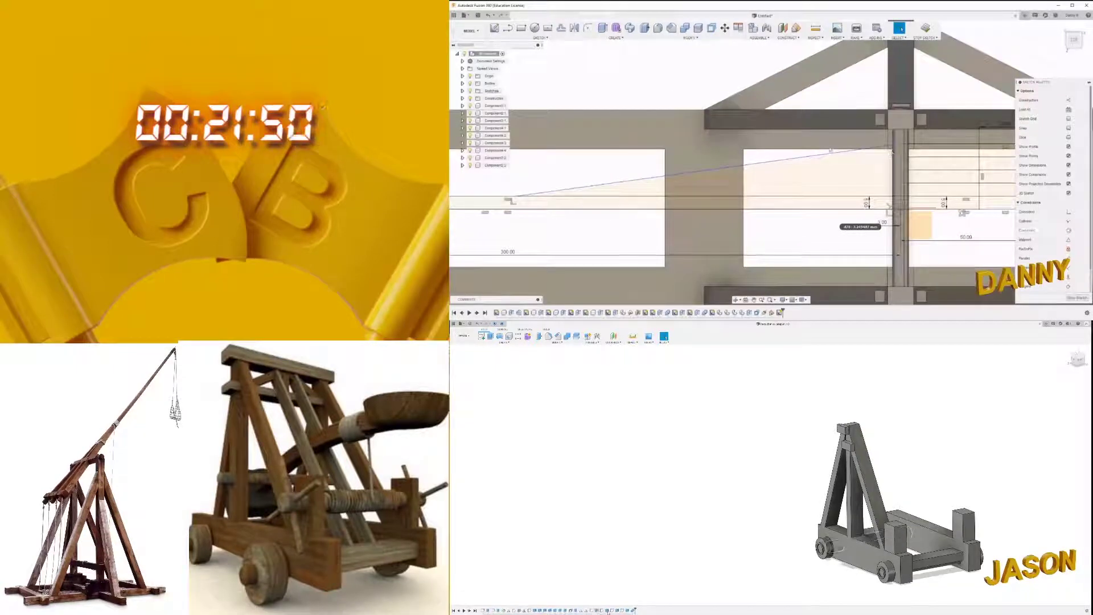
left_click(602, 610)
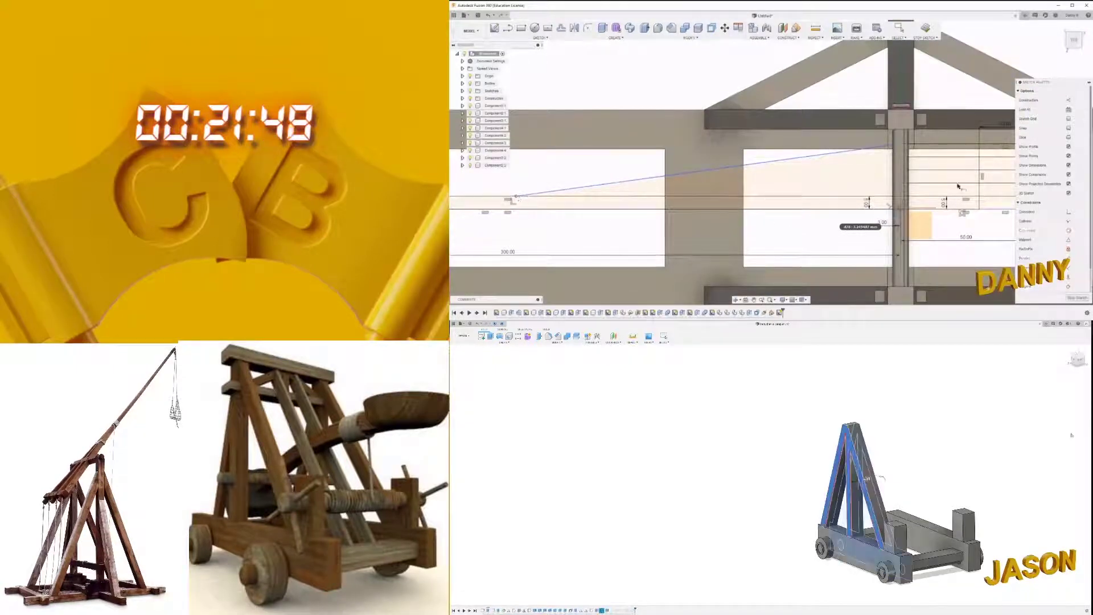
left_click(880, 477)
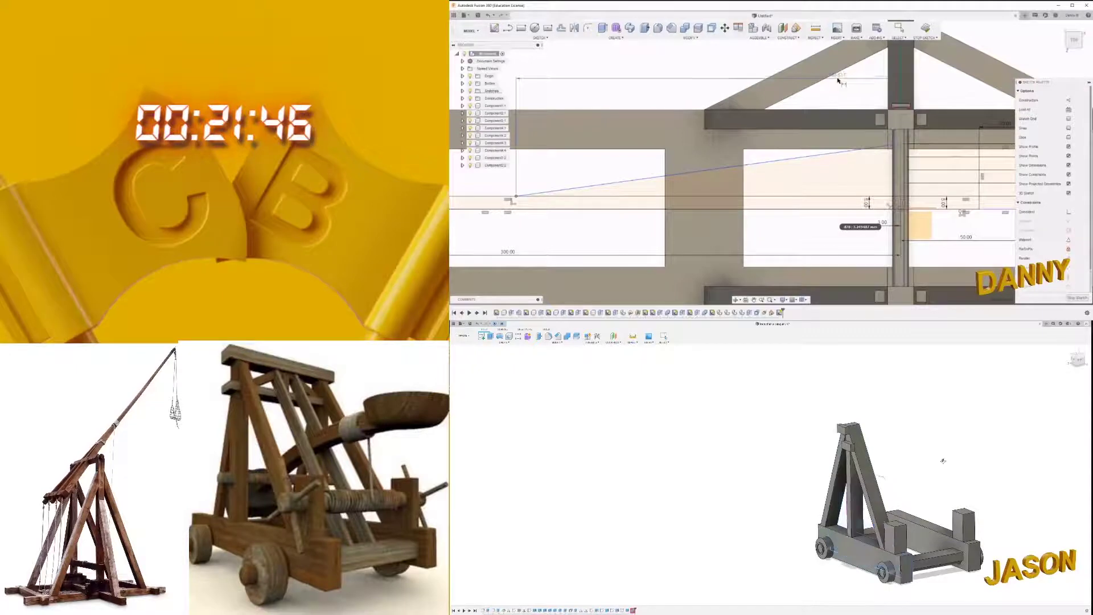
mouse_move(880, 477)
middle_mouse_down("shift")
mouse_move(963, 451)
mouse_move(907, 460)
mouse_move(912, 451)
middle_mouse_up("shift")
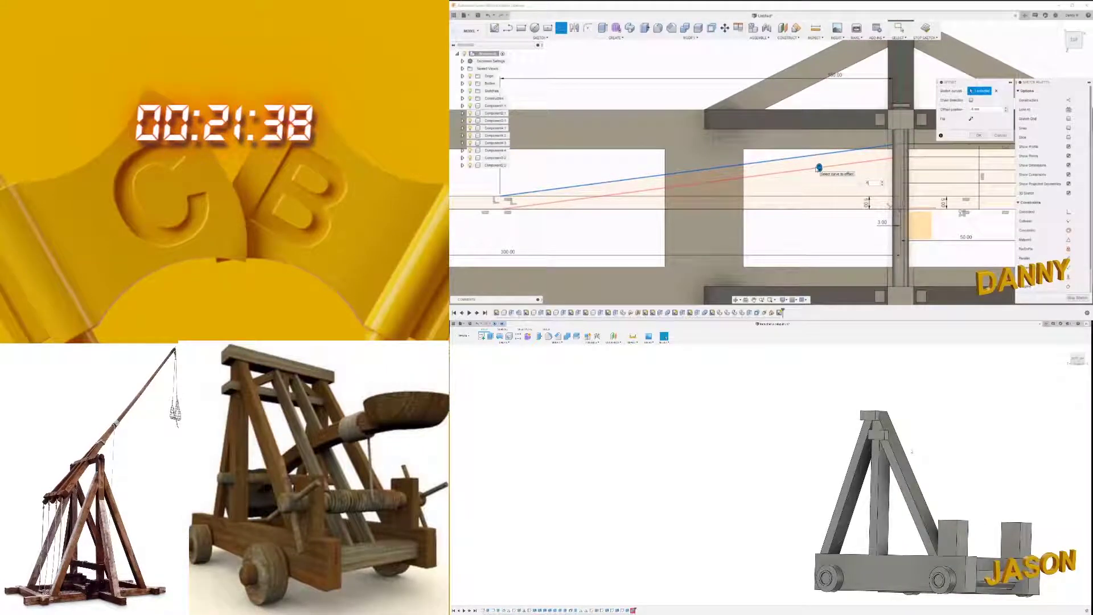
left_click(909, 452)
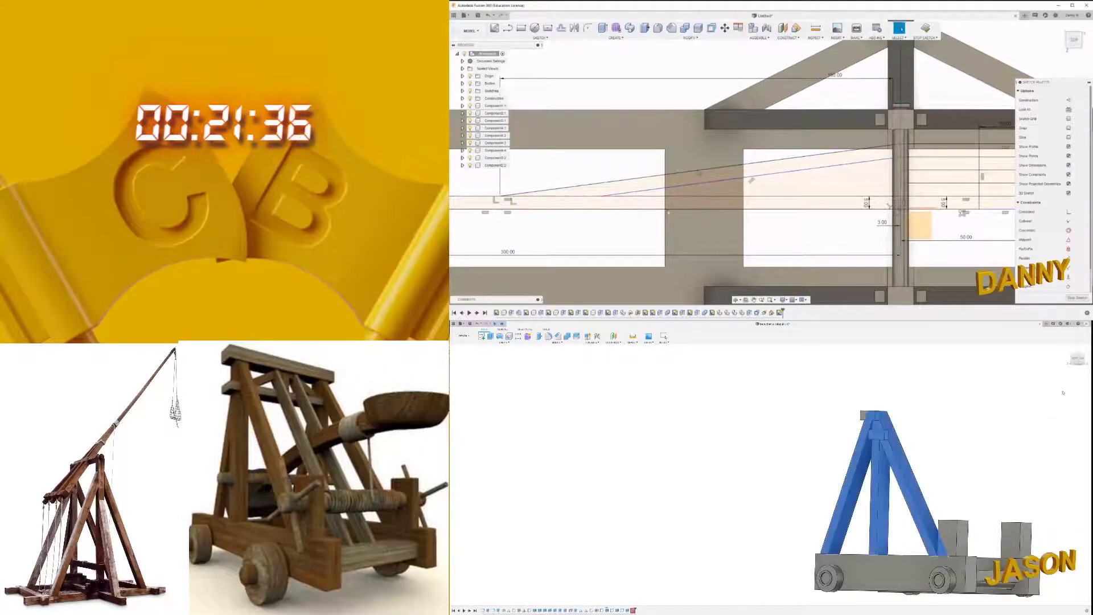
Step: Draw a second angled line from the beam toward the left
scroll(1062, 392, "down", 2)
scroll(1066, 390, "down", 1)
scroll(1069, 388, "down", 1)
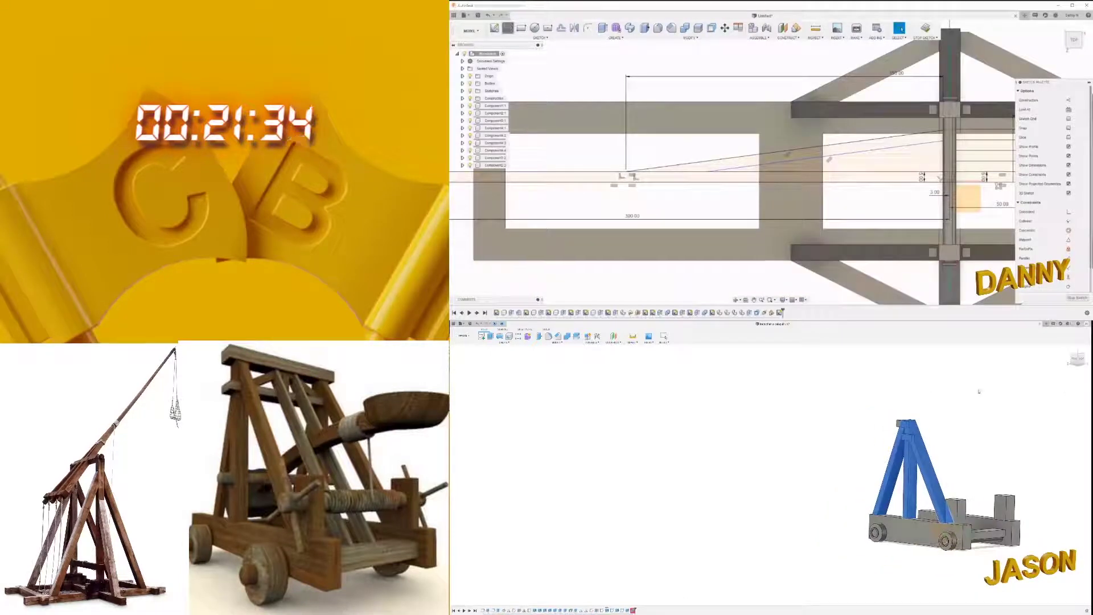
key("l")
scroll(917, 157, "up", 2)
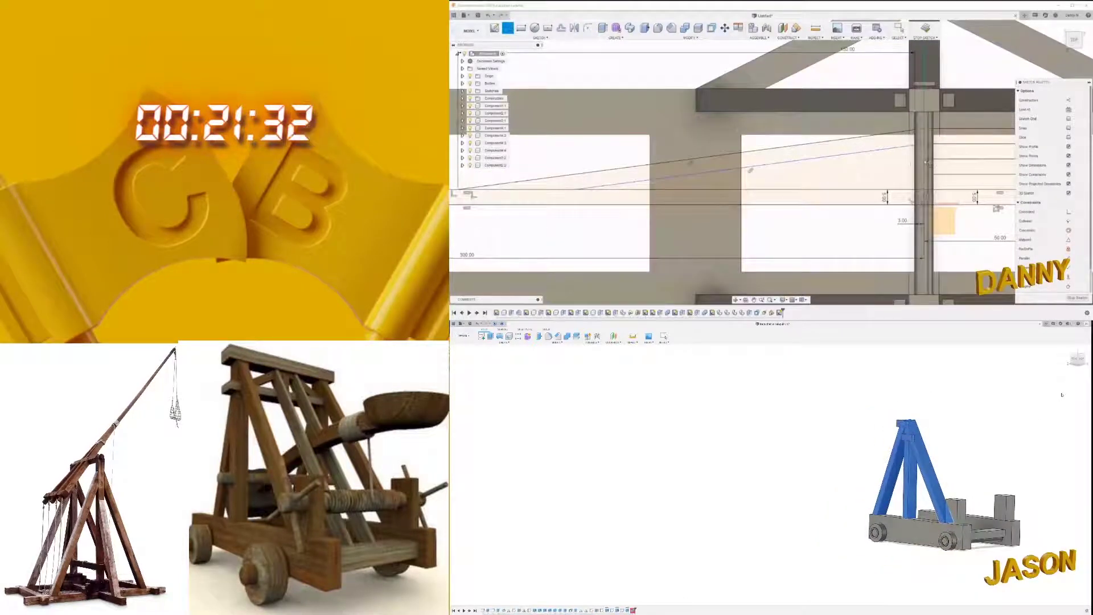
left_click(925, 163)
middle_click_drag(1061, 395, 1024, 410, "shift")
scroll(726, 194, "down", 2)
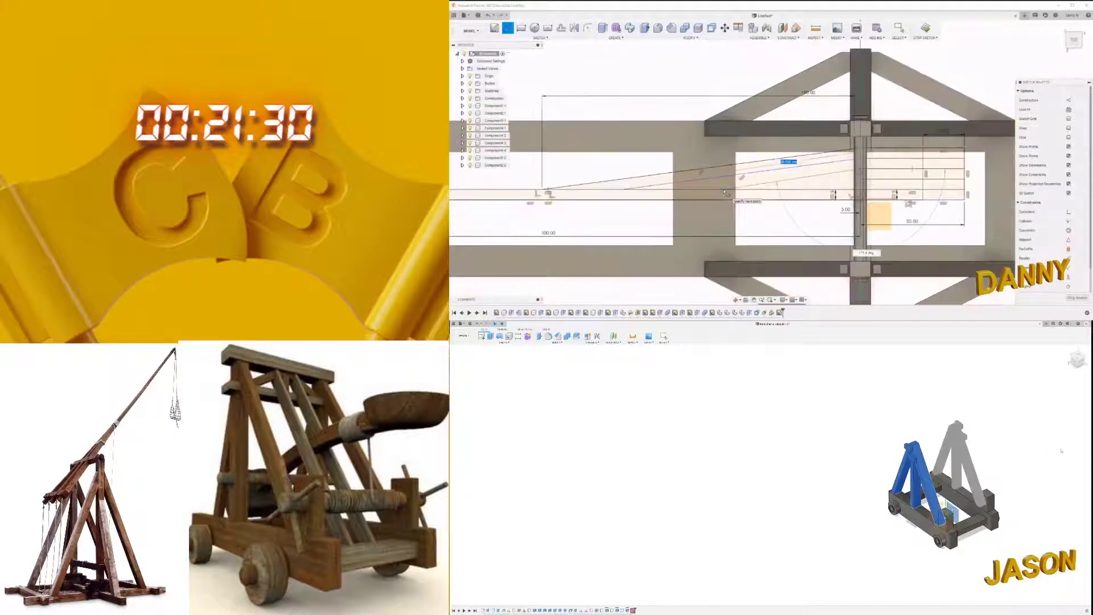
key("Escape")
Step: Stretch the top crossbeam toward the right A-frame
scroll(727, 193, "down", 3)
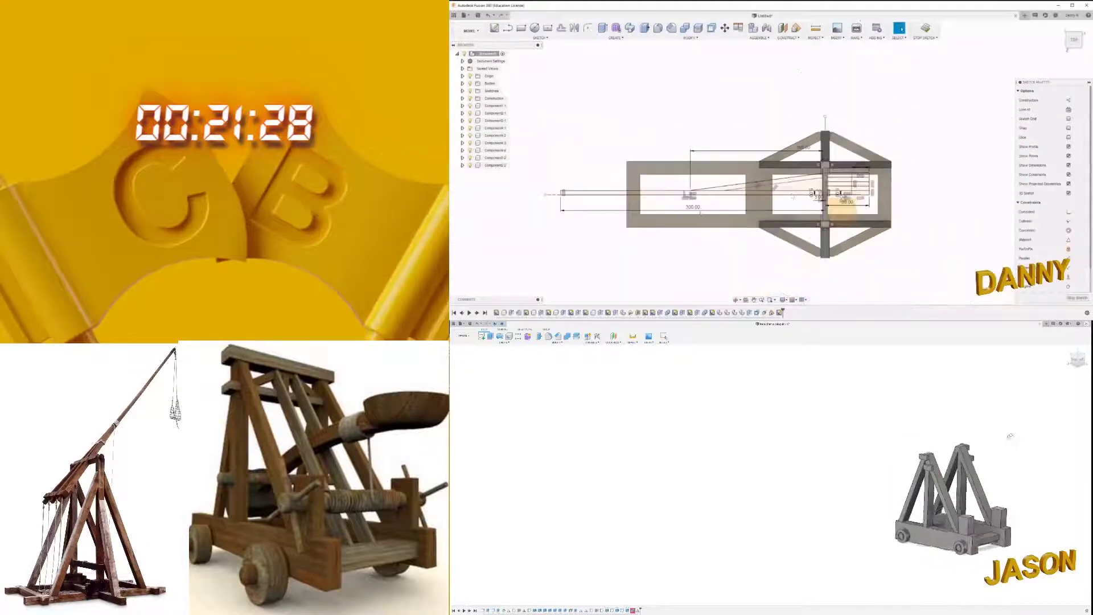
scroll(773, 213, "down", 2)
scroll(654, 222, "up", 3)
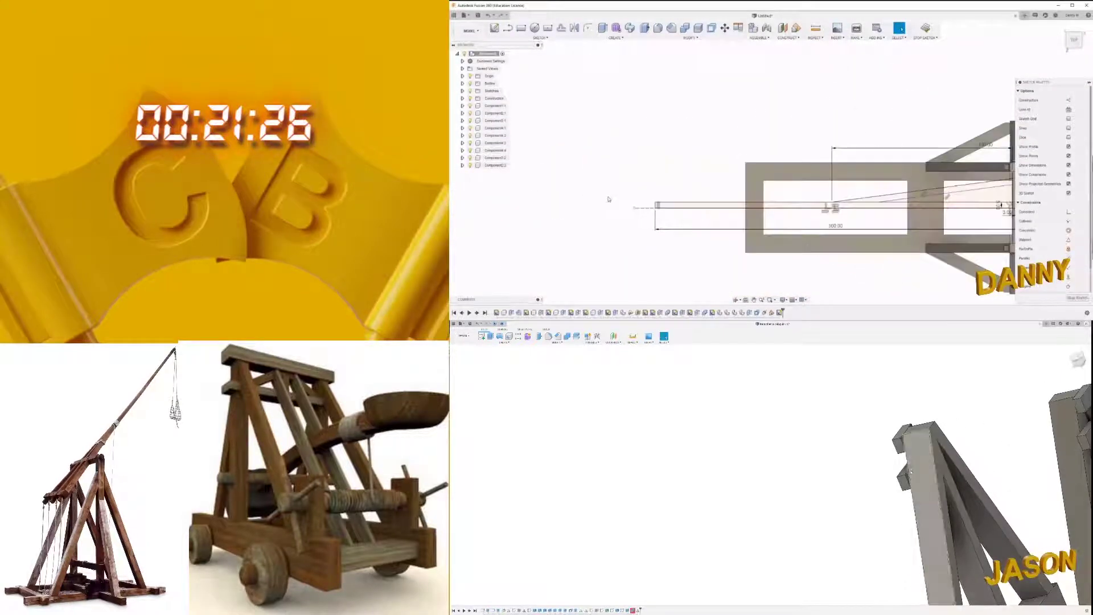
scroll(613, 230, "up", 3)
scroll(613, 229, "up", 2)
scroll(662, 195, "up", 2)
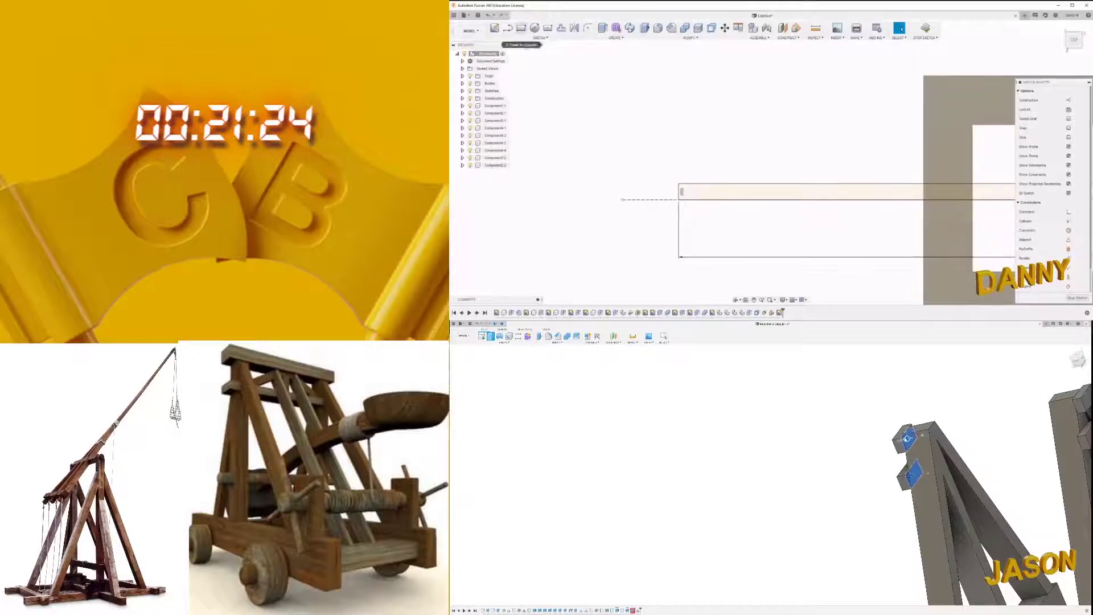
scroll(923, 434, "down", 2)
scroll(920, 439, "down", 2)
scroll(916, 443, "down", 2)
left_click_drag(917, 443, 954, 436)
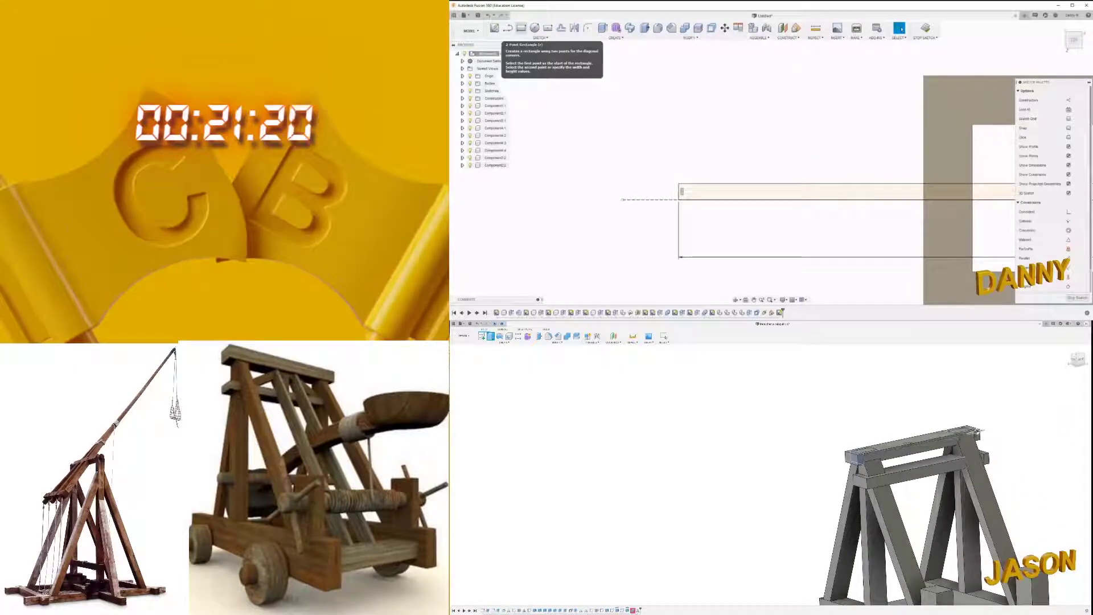
Step: Extend the crossbeam to span both A-frames and move it into position
left_click(521, 28)
scroll(659, 209, "down", 2)
left_click_drag(976, 431, 865, 454)
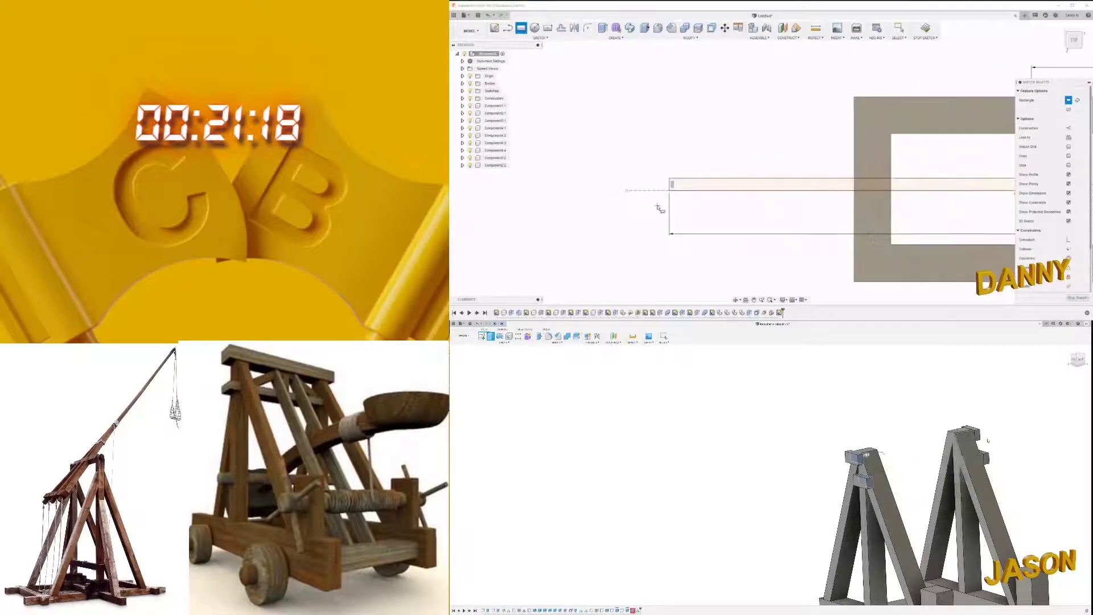
key("Escape")
scroll(659, 209, "down", 3)
scroll(867, 454, "up", 3)
left_click_drag(734, 449, 980, 397)
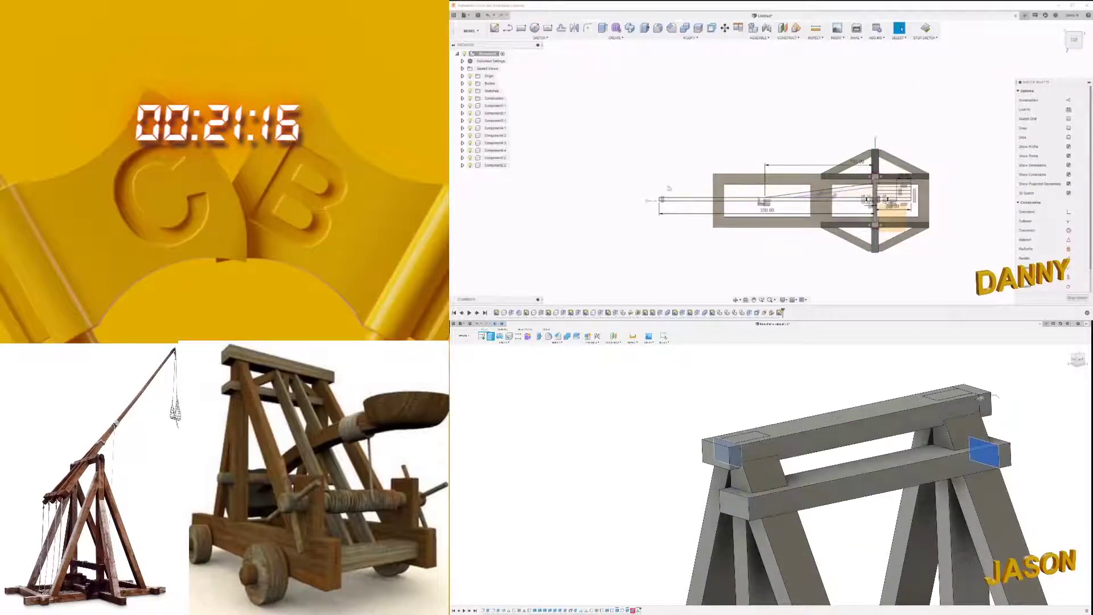
scroll(834, 188, "up", 3)
left_click(1043, 433)
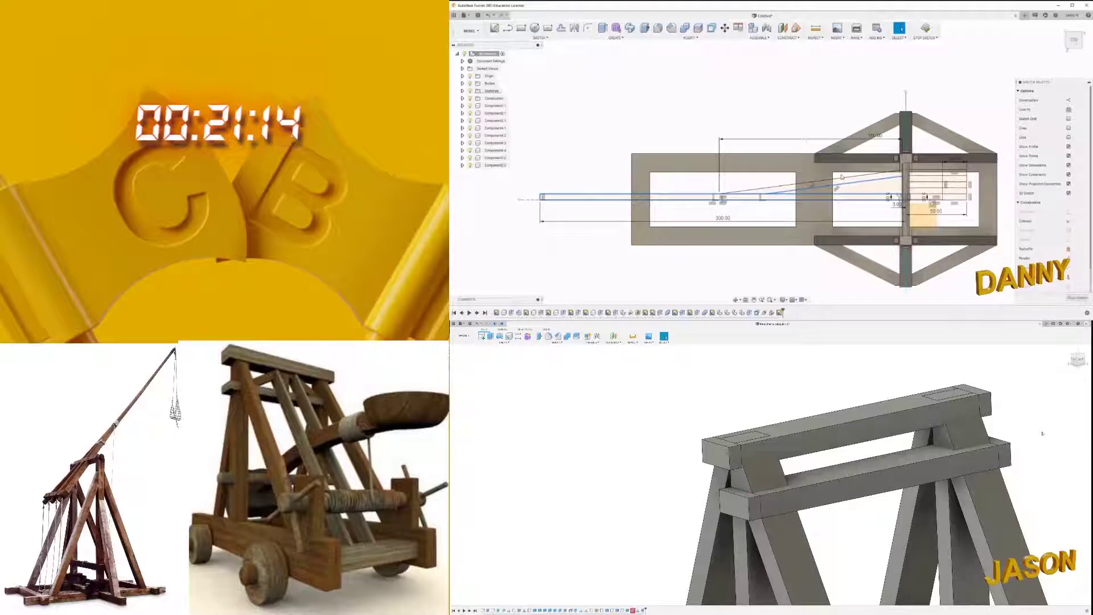
scroll(950, 177, "up", 2)
left_click_drag(865, 481, 727, 468)
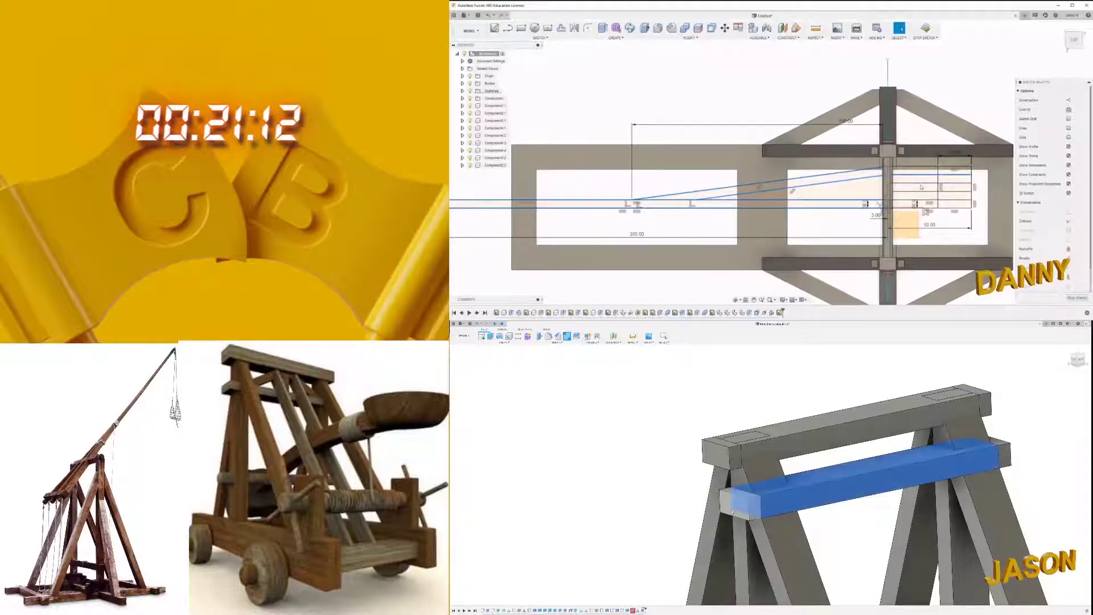
scroll(914, 203, "up", 2)
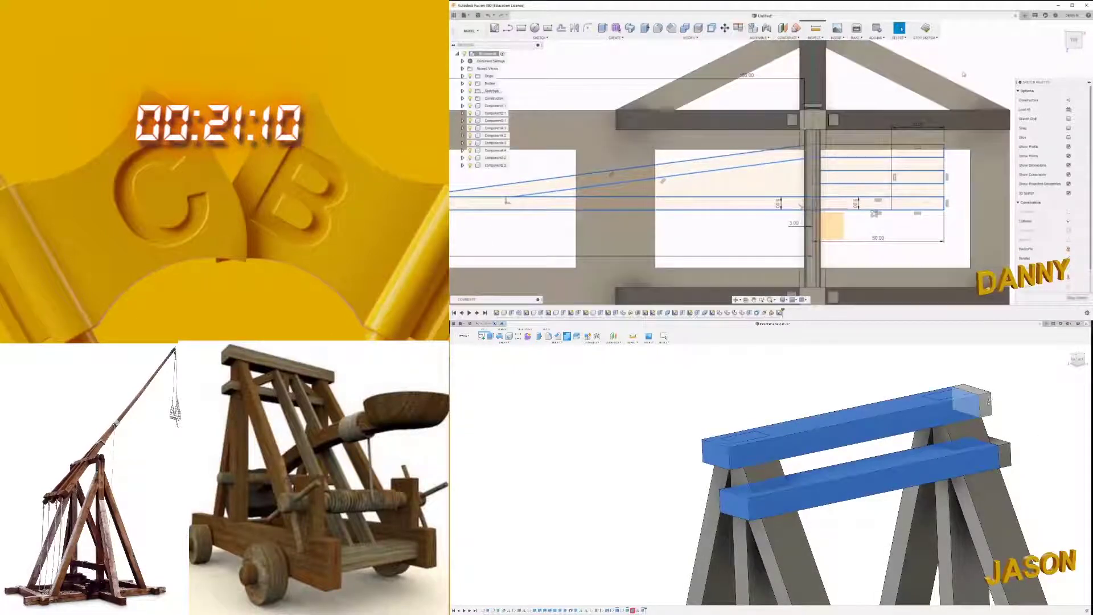
Step: Start another sketch line from a first point, then abandon it
key("l")
left_click(1010, 417)
scroll(1009, 416, "down", 5)
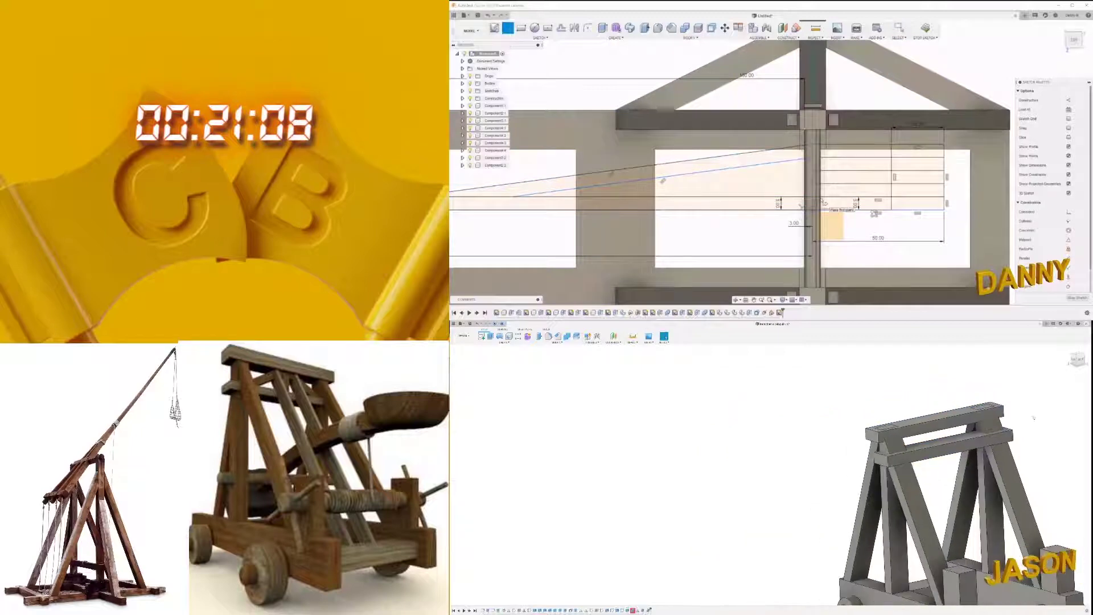
scroll(823, 156, "up", 2)
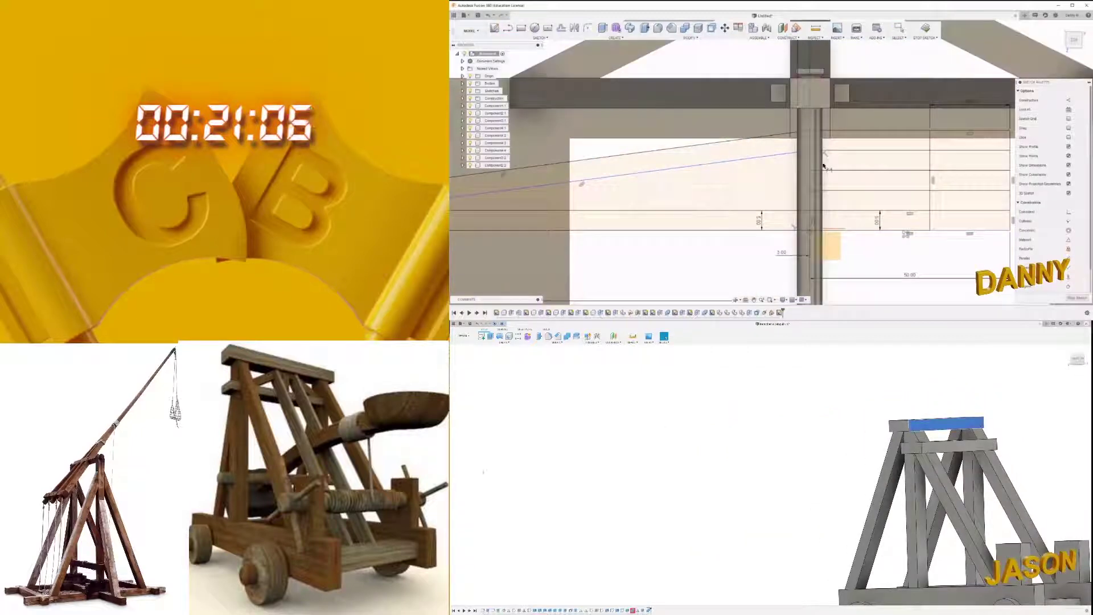
middle_click_drag(804, 388, 726, 417, "shift")
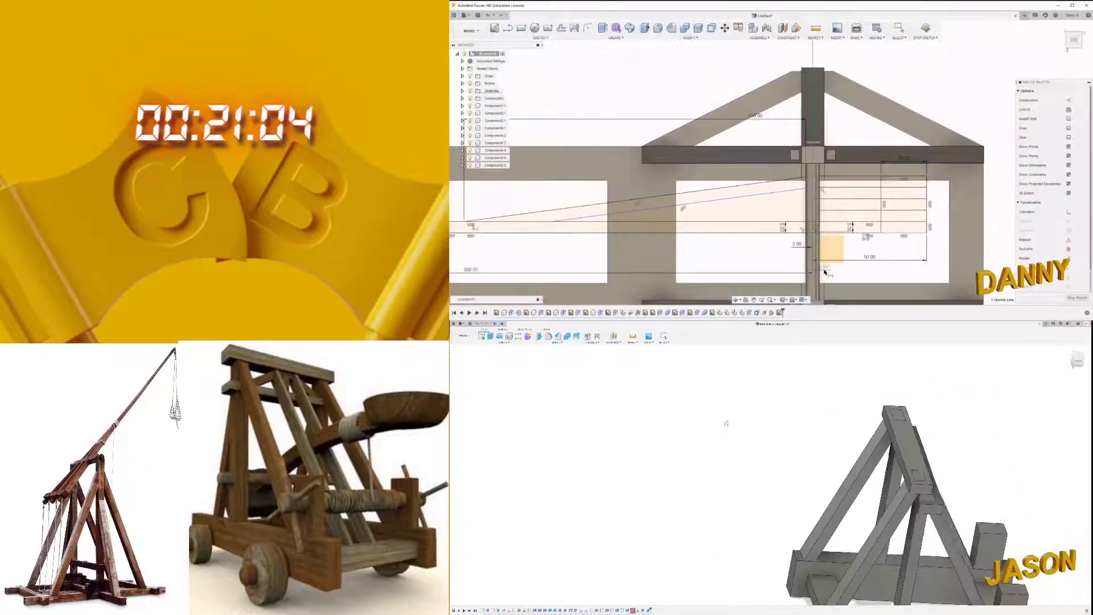
scroll(809, 250, "down", 3)
key("Escape")
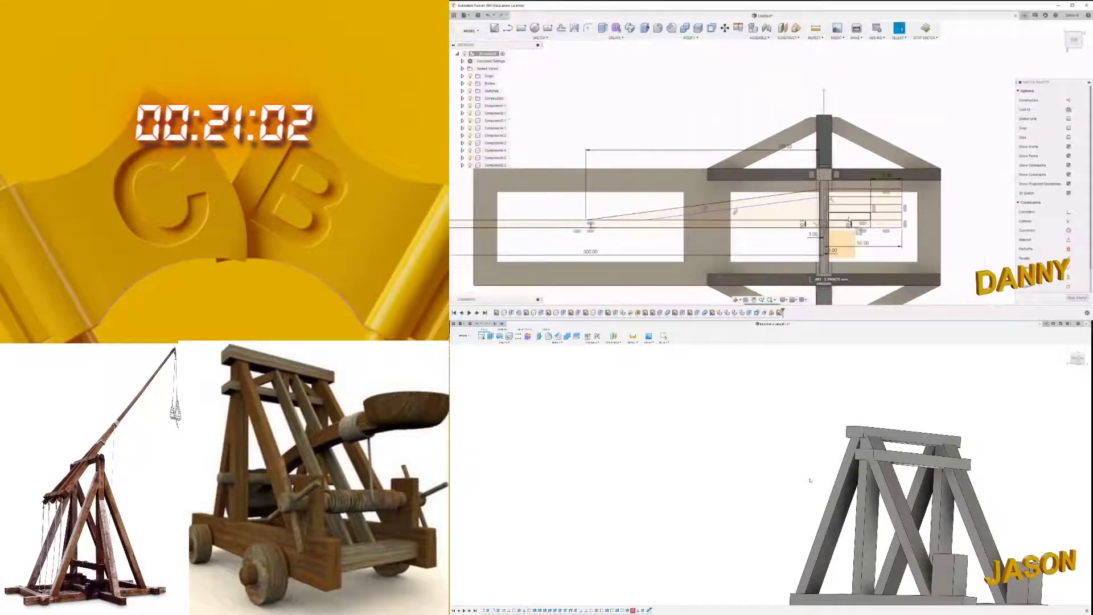
scroll(831, 273, "down", 3)
Step: Orbit to a front view and close in on the catapult's wheels
middle_click_drag(777, 429, 825, 433, "shift")
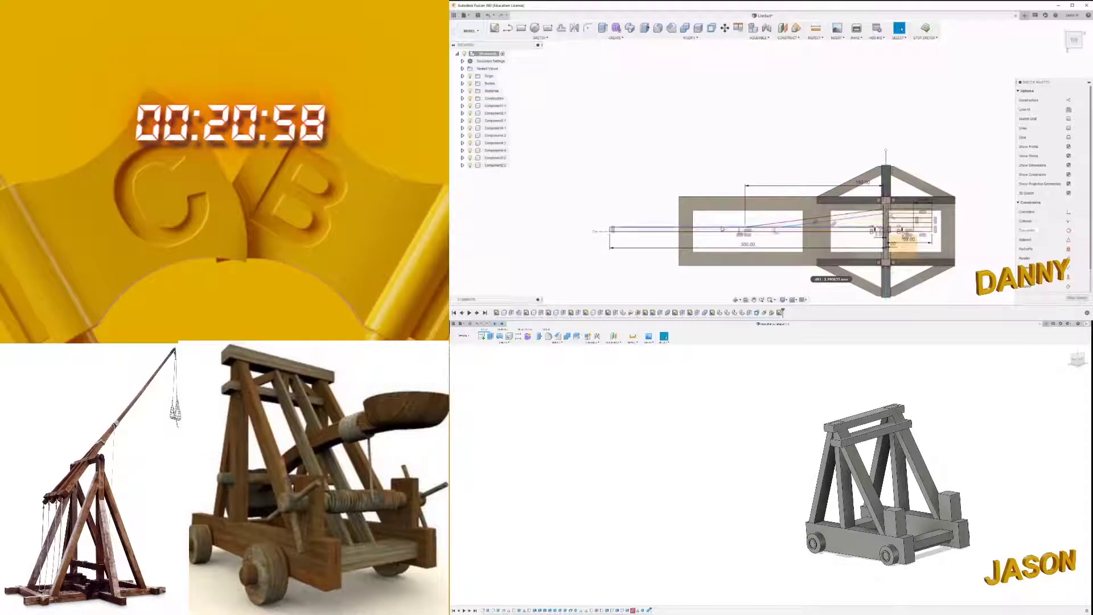
scroll(934, 239, "up", 3)
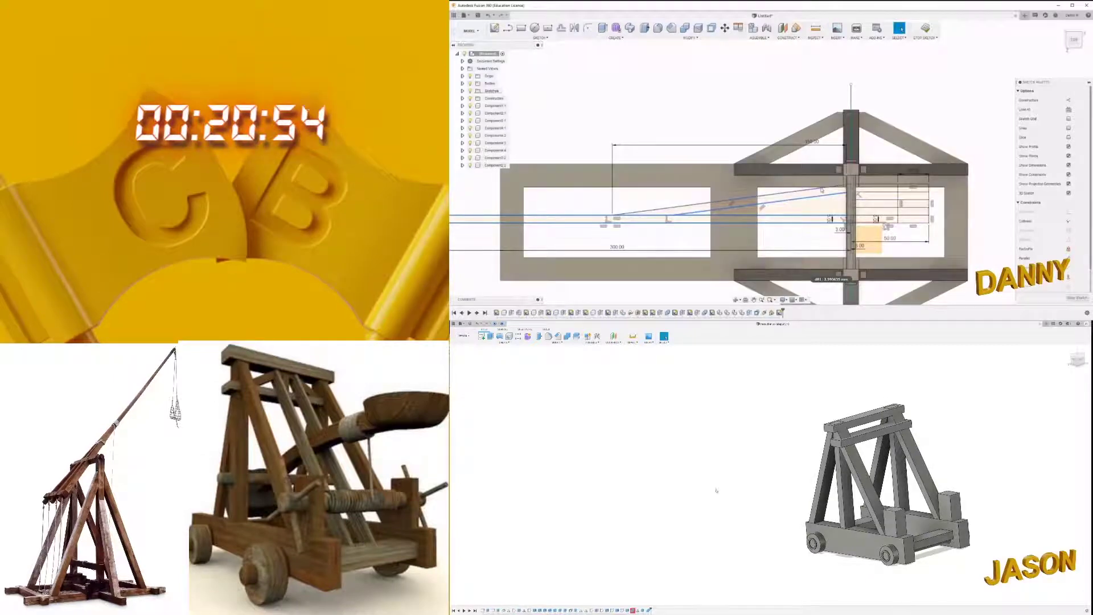
middle_click_drag(769, 527, 934, 533, "shift")
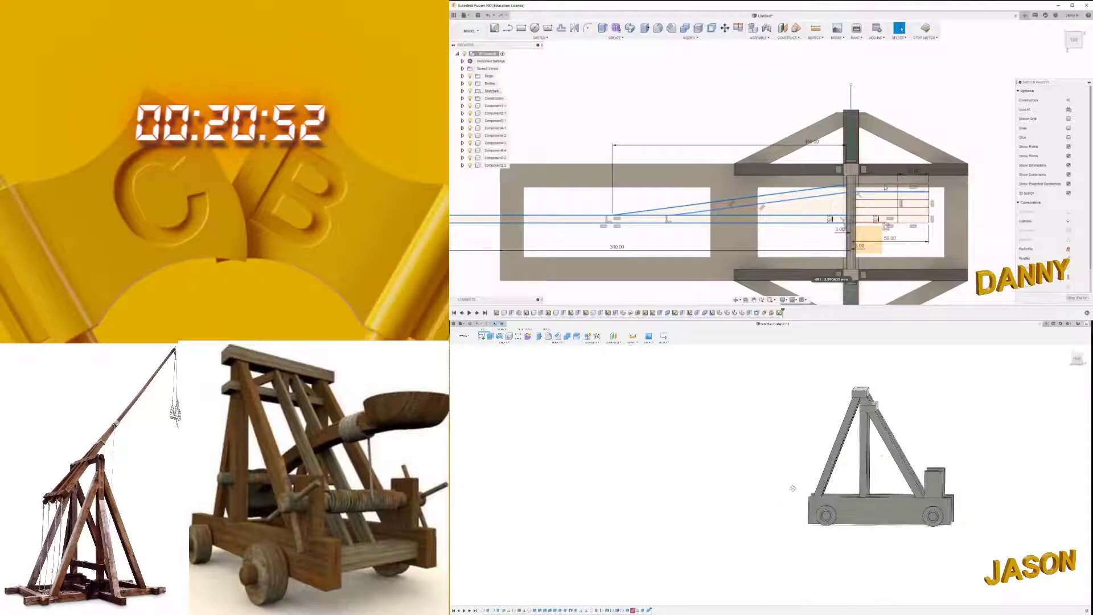
scroll(934, 534, "up", 3)
scroll(934, 534, "up", 3)
mouse_move(934, 533)
middle_mouse_down("shift")
mouse_move(888, 551)
mouse_move(916, 543)
middle_mouse_up("shift")
scroll(857, 217, "up", 2)
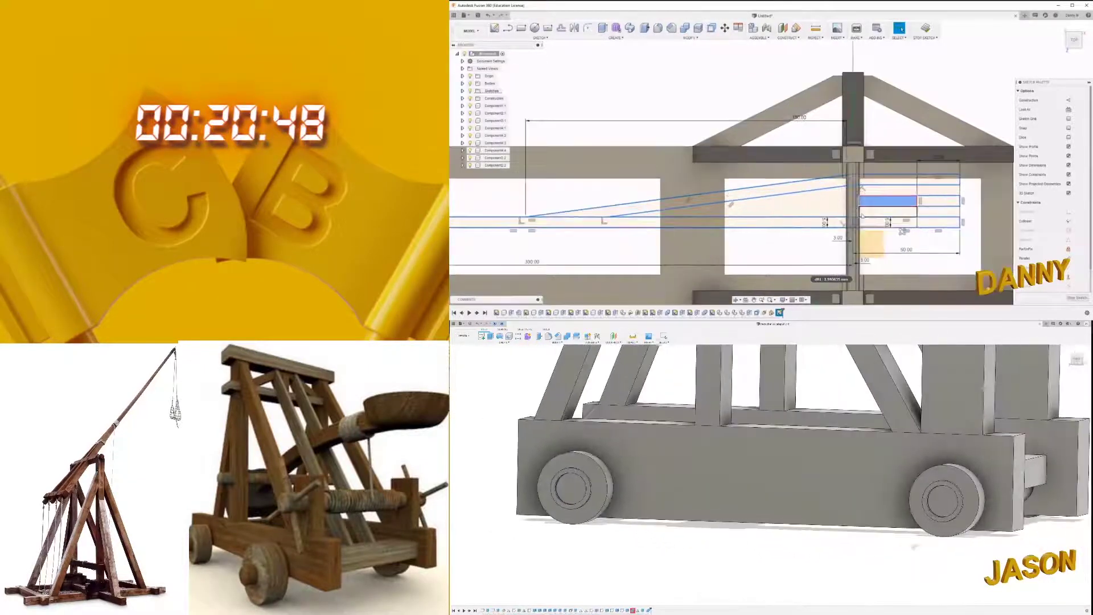
scroll(853, 211, "up", 1)
scroll(836, 210, "down", 3)
scroll(836, 211, "up", 2)
scroll(836, 214, "down", 2)
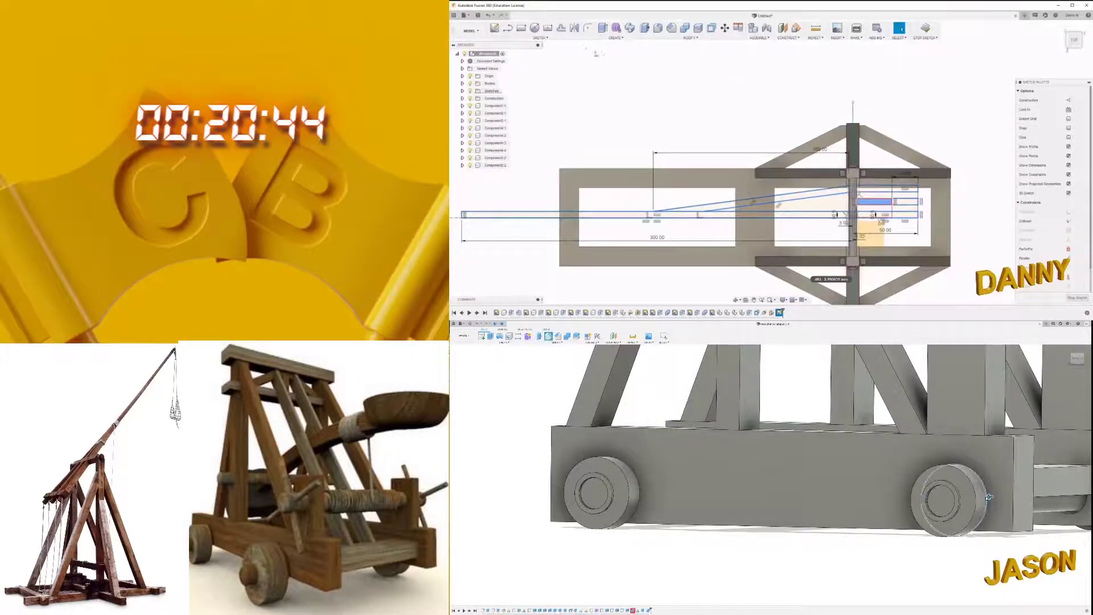
left_click(976, 501)
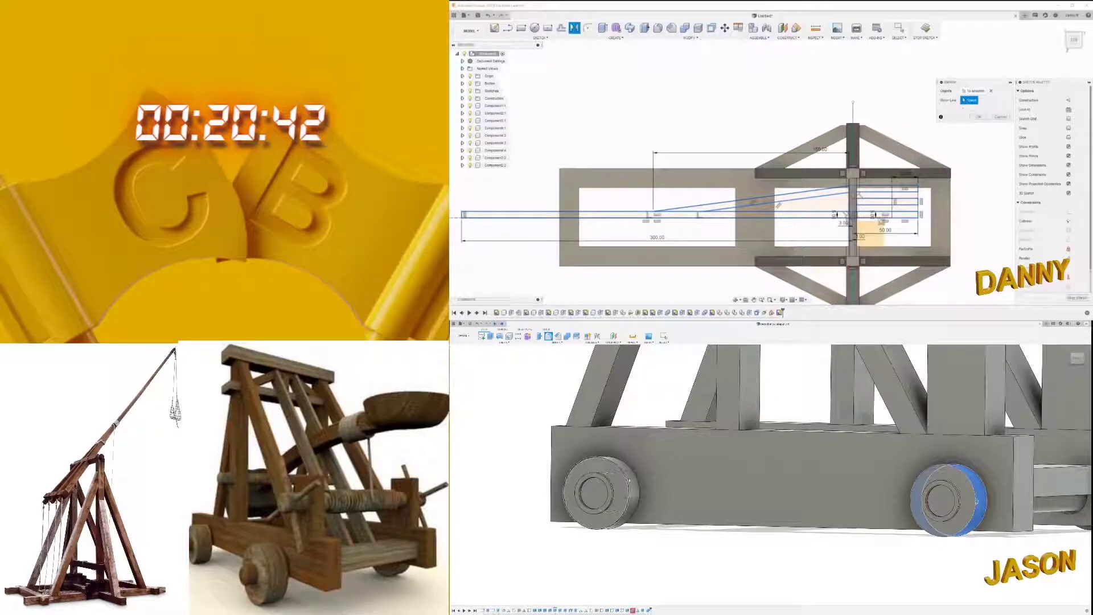
Step: Mirror the angled arm lines across the centre line
scroll(837, 217, "up", 1)
middle_click_drag(976, 501, 819, 504, "shift")
scroll(837, 216, "down", 2)
scroll(886, 192, "up", 3)
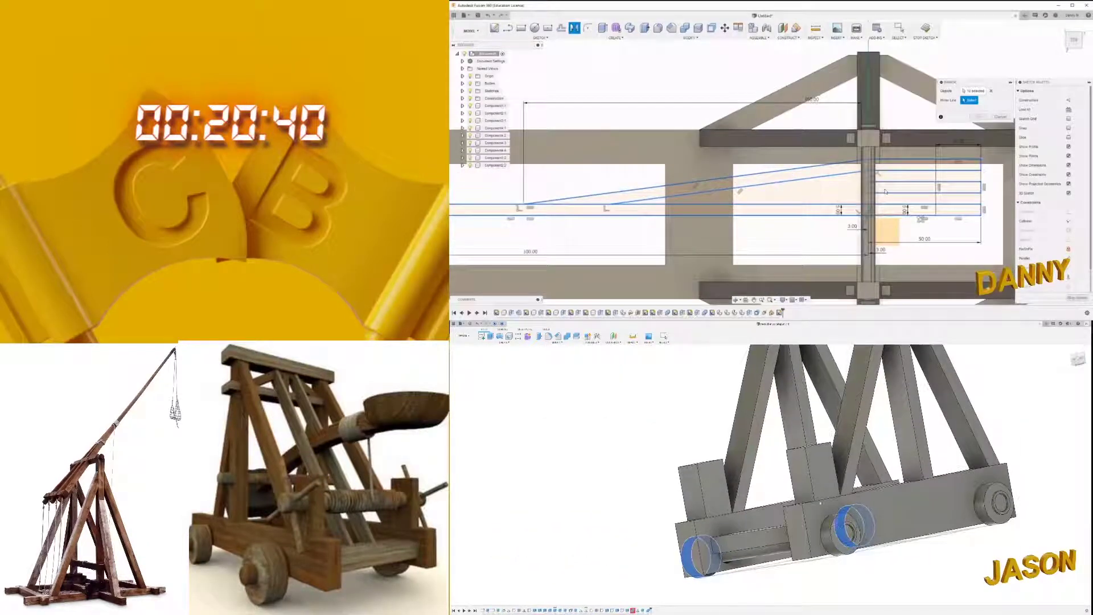
left_click(806, 215)
key("Return")
scroll(805, 216, "down", 2)
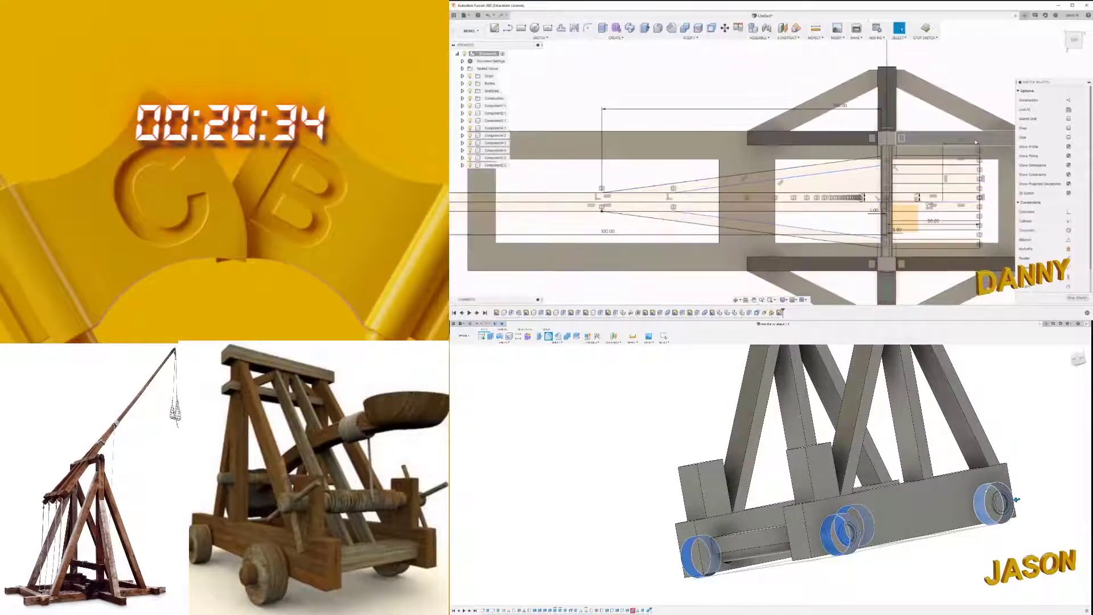
scroll(867, 221, "up", 3)
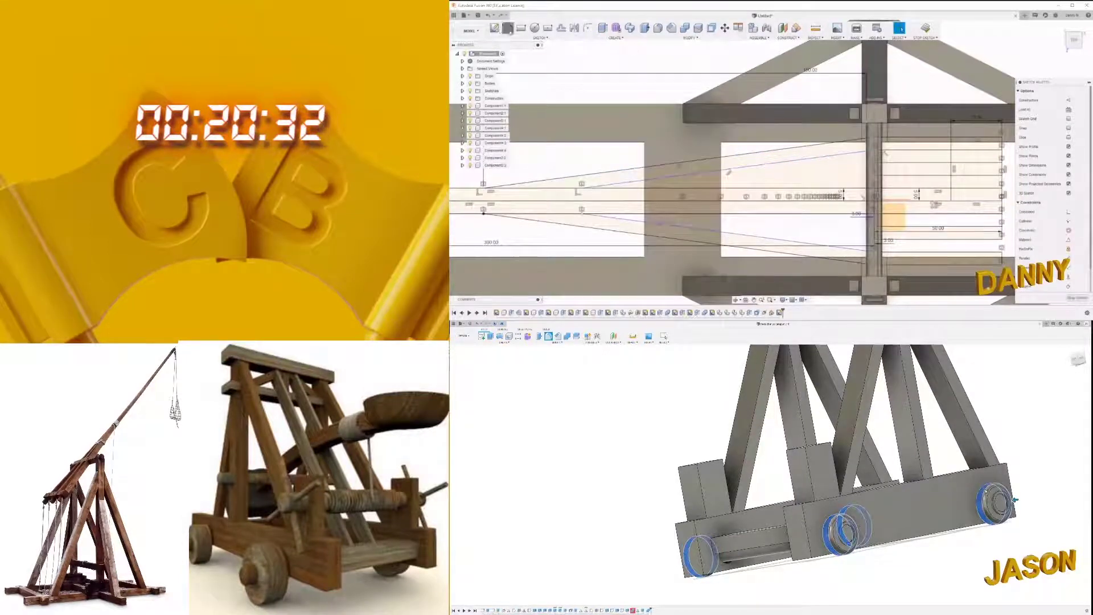
Step: Inspect a wheel and both A-frames' axle holes, cancelling a started line
left_click(507, 28)
scroll(881, 210, "up", 2)
key("Escape")
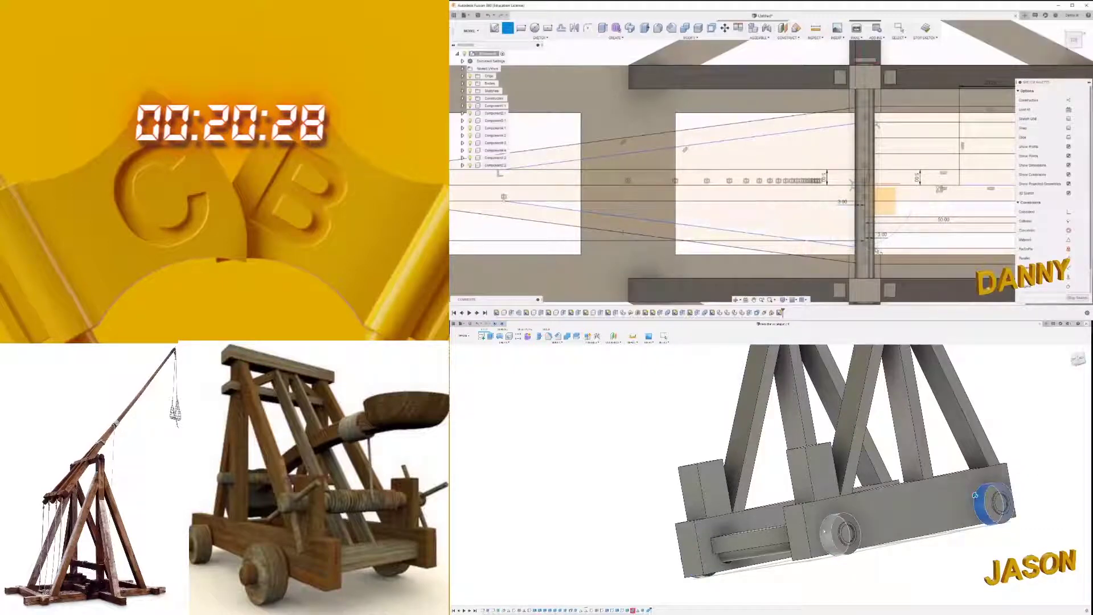
middle_click_drag(891, 534, 946, 412, "shift")
left_click(878, 189)
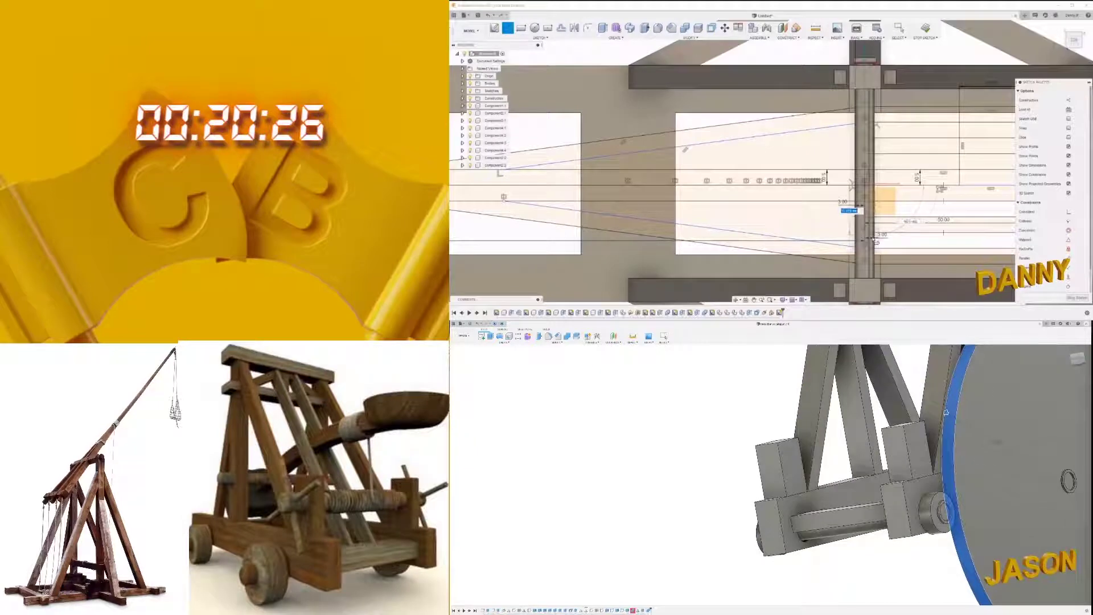
mouse_move(946, 412)
middle_mouse_down("shift")
mouse_move(1004, 448)
mouse_move(1022, 474)
middle_mouse_up("shift")
key("Escape")
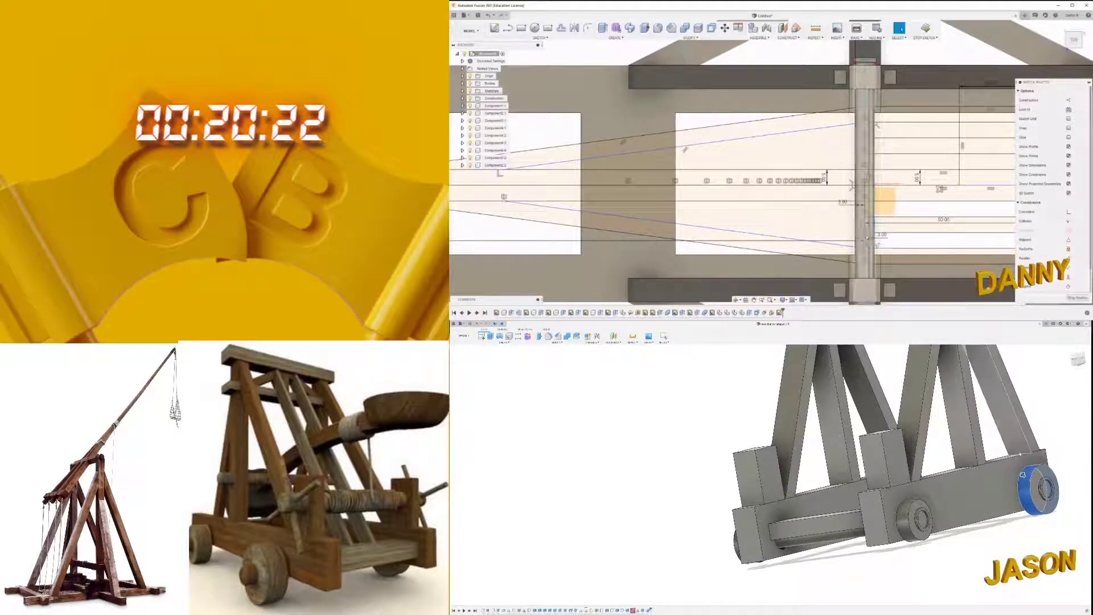
scroll(866, 236, "down", 3)
scroll(868, 233, "down", 3)
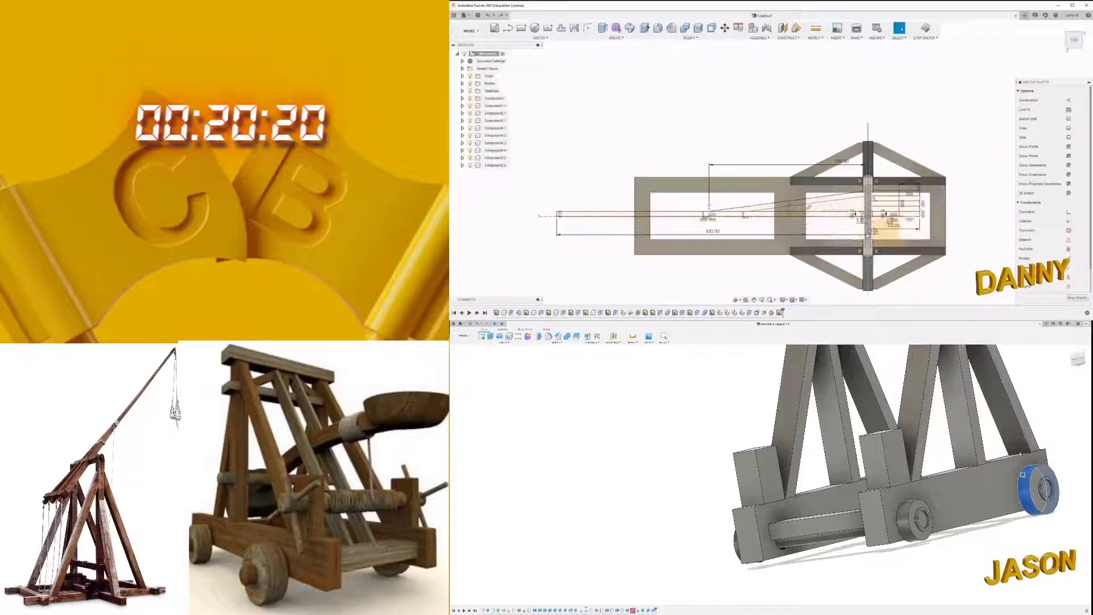
scroll(617, 155, "up", 3)
scroll(617, 156, "up", 4)
key("r")
scroll(768, 237, "up", 3)
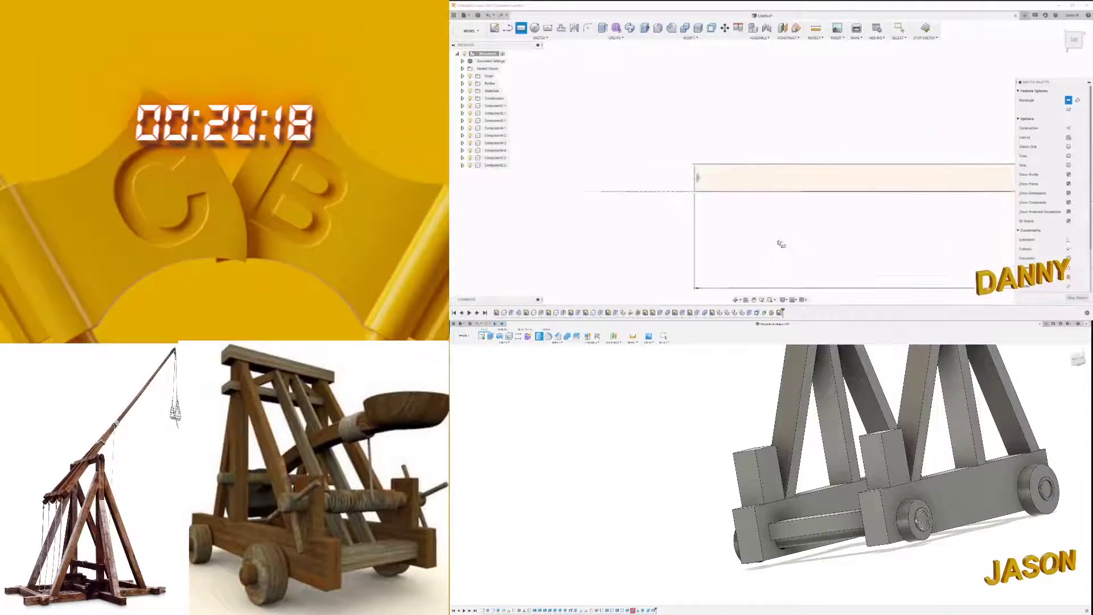
Step: Place a small 1.00 by 3.00 rectangle at the arm's end
left_click(899, 512)
left_click(726, 177)
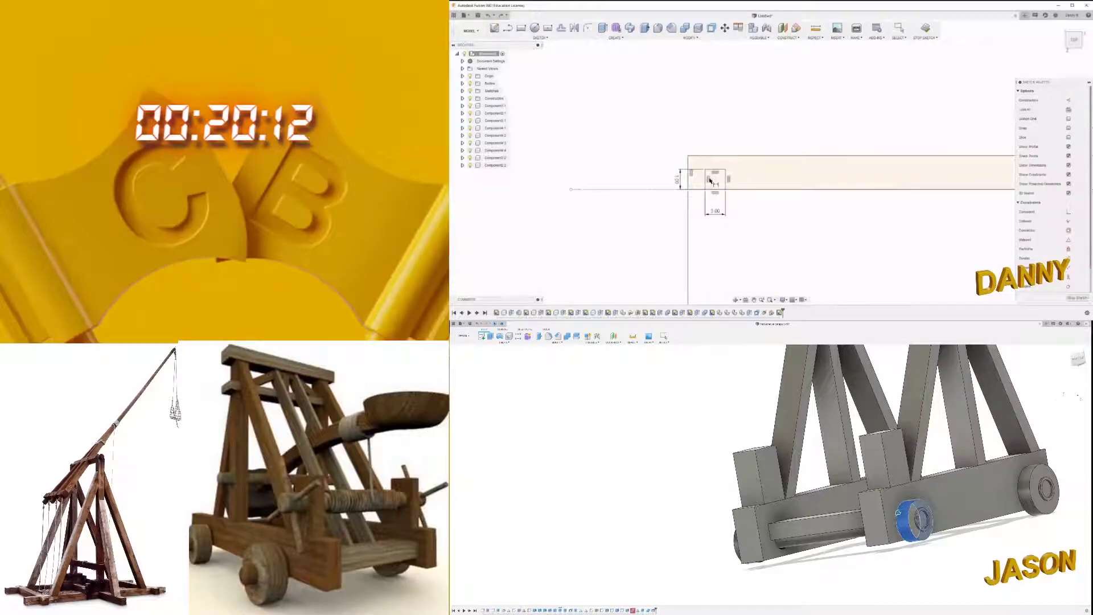
middle_click_drag(898, 511, 968, 459, "shift")
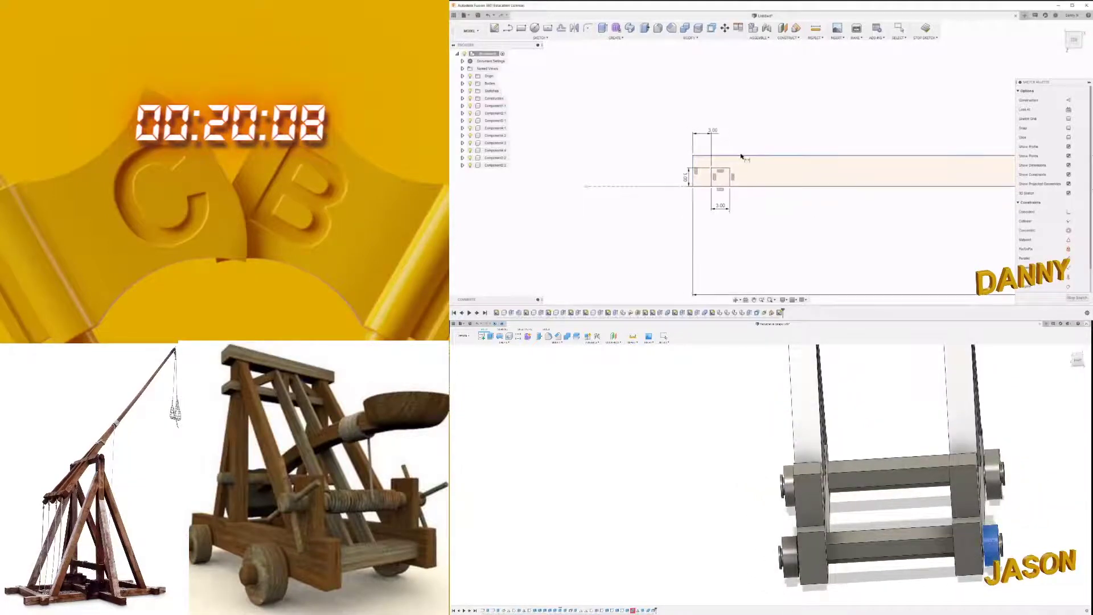
middle_click_drag(986, 534, 991, 544, "shift")
scroll(707, 132, "down", 2)
scroll(725, 165, "up", 2)
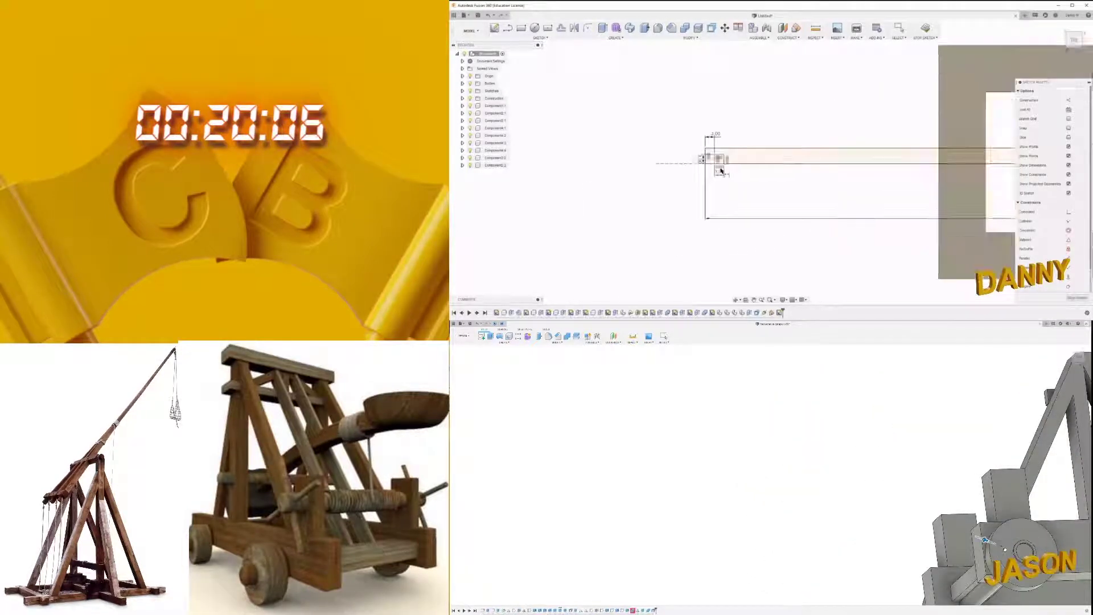
scroll(722, 165, "down", 1)
scroll(737, 158, "down", 1)
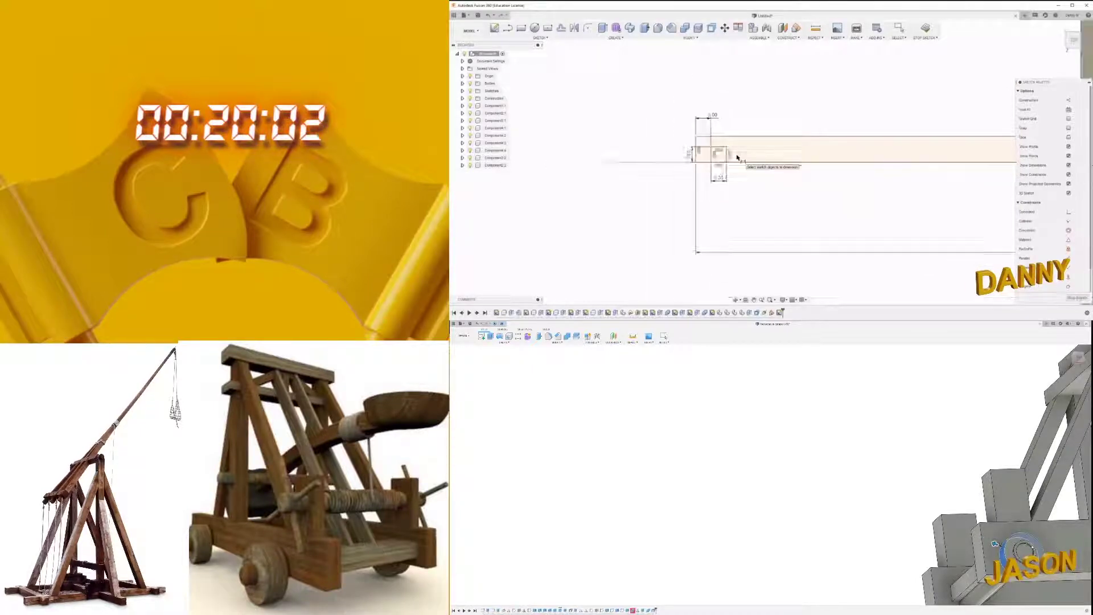
scroll(701, 151, "up", 2)
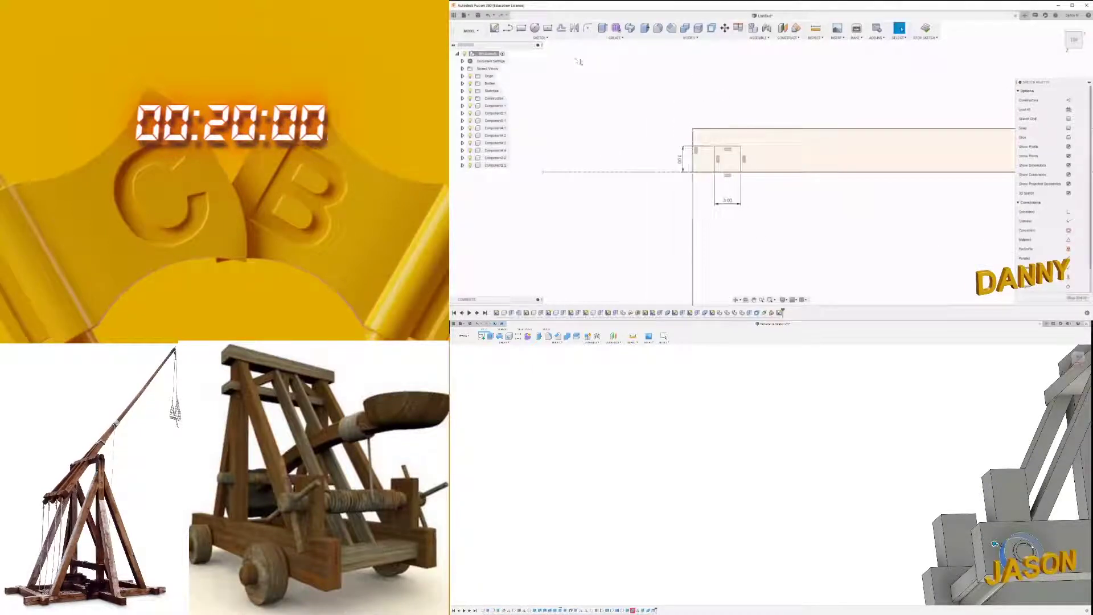
Step: Start another rectangle at the existing rectangle's corner, then view the arm in 3D
left_click(521, 28)
left_click(696, 173)
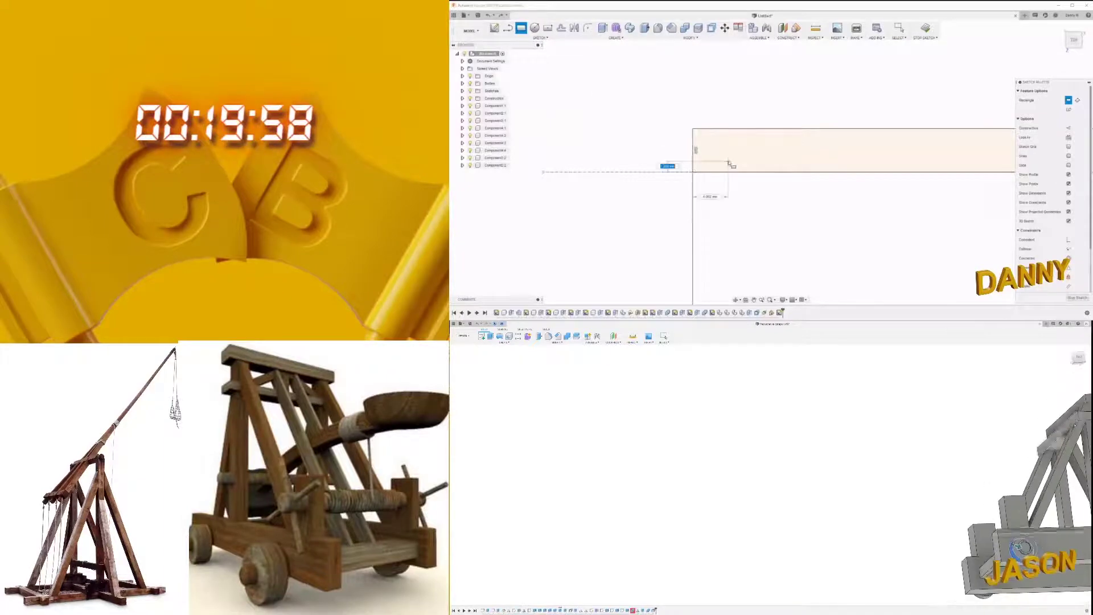
middle_click_drag(959, 462, 888, 455, "shift")
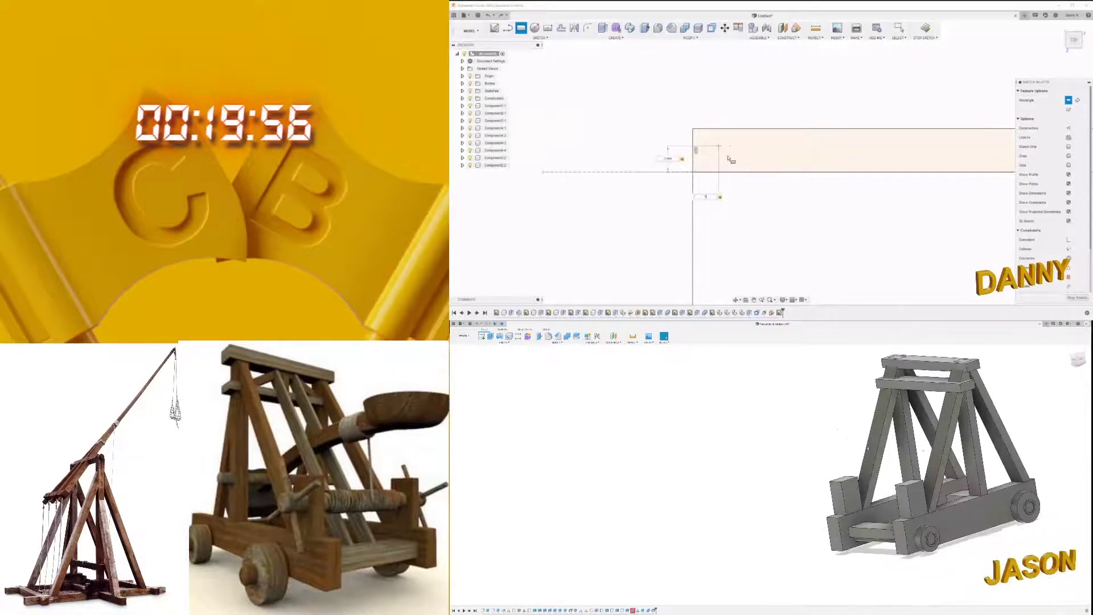
middle_click_drag(933, 455, 910, 456, "shift")
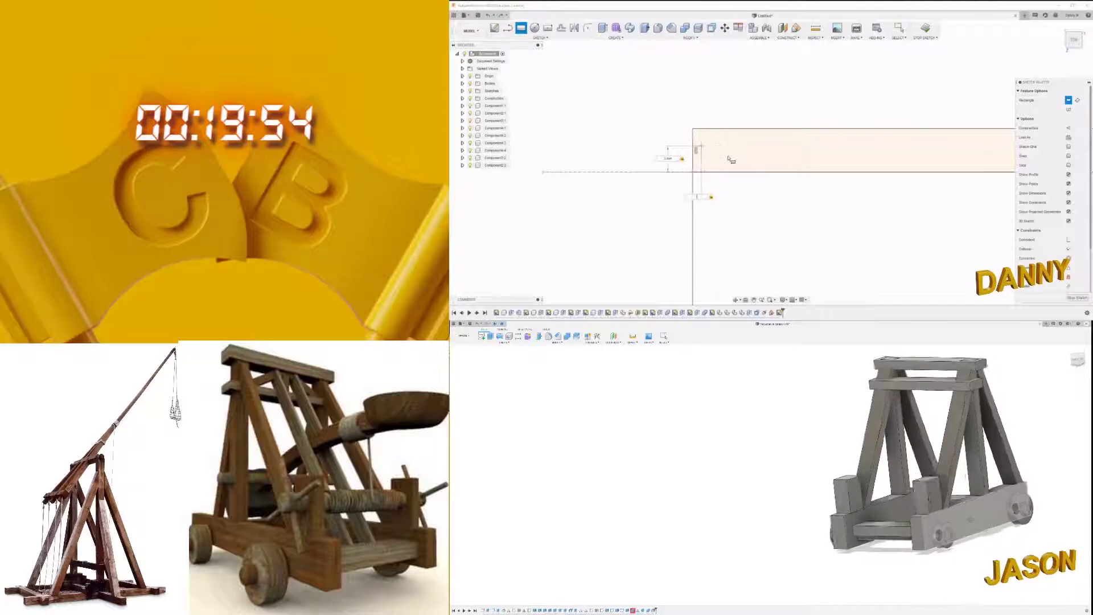
key("Escape")
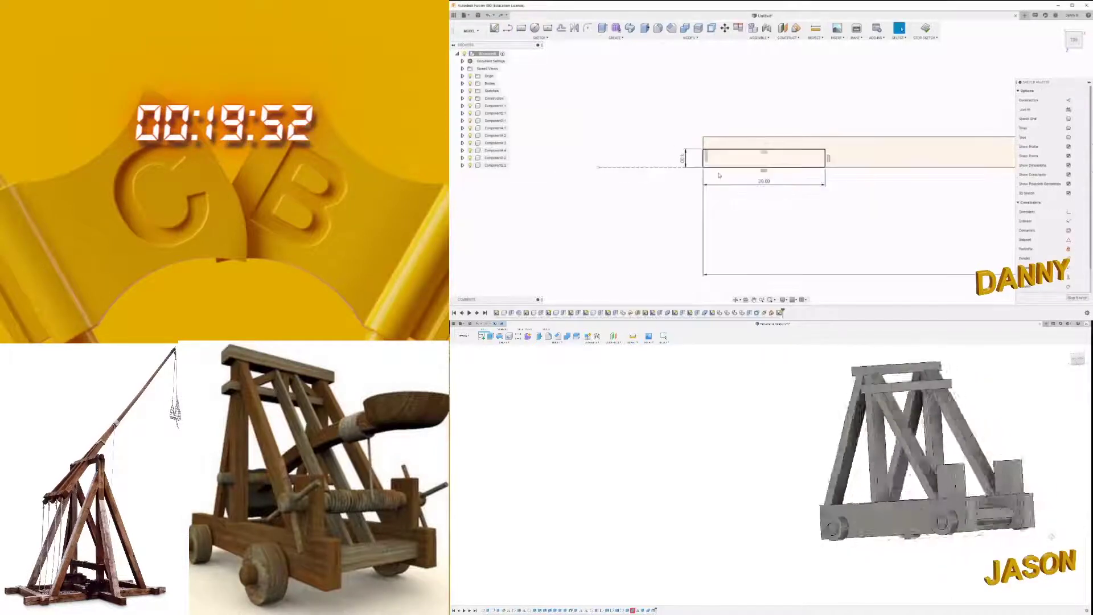
scroll(854, 170, "down", 5)
middle_click_drag(772, 473, 809, 449, "shift")
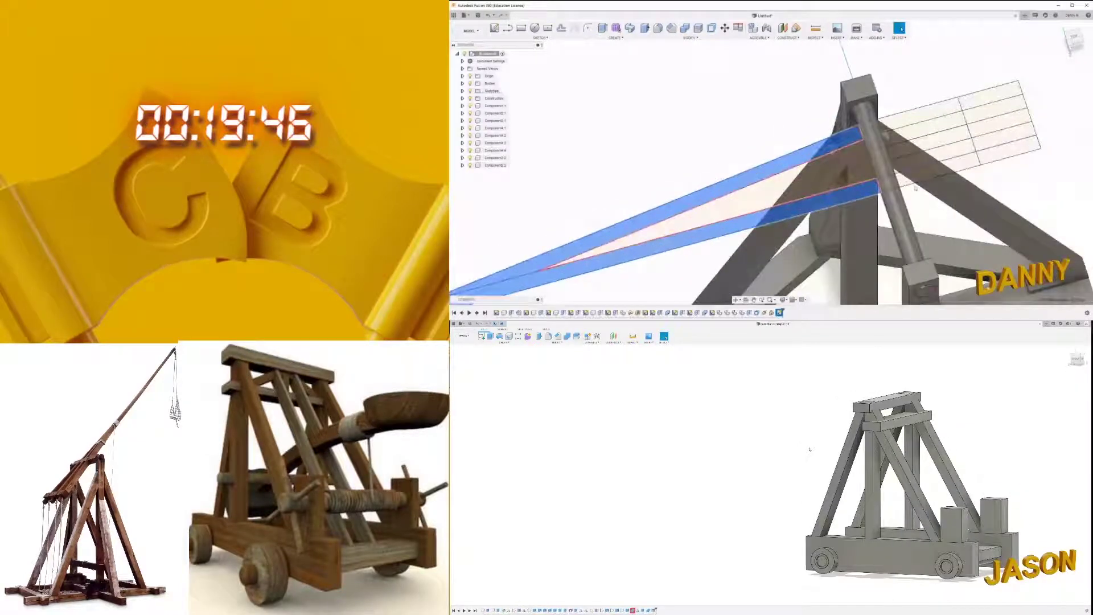
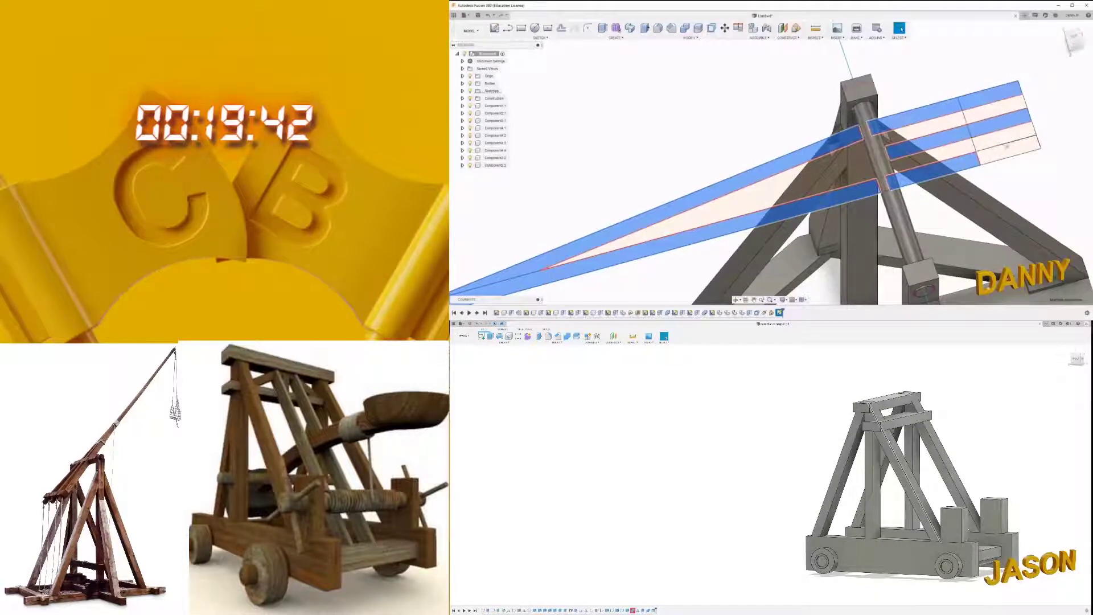
Step: Orbit and zoom around the trebuchet's base frame, uprights and slotted arm to inspect them
middle_click_drag(952, 148, 611, 37, "shift")
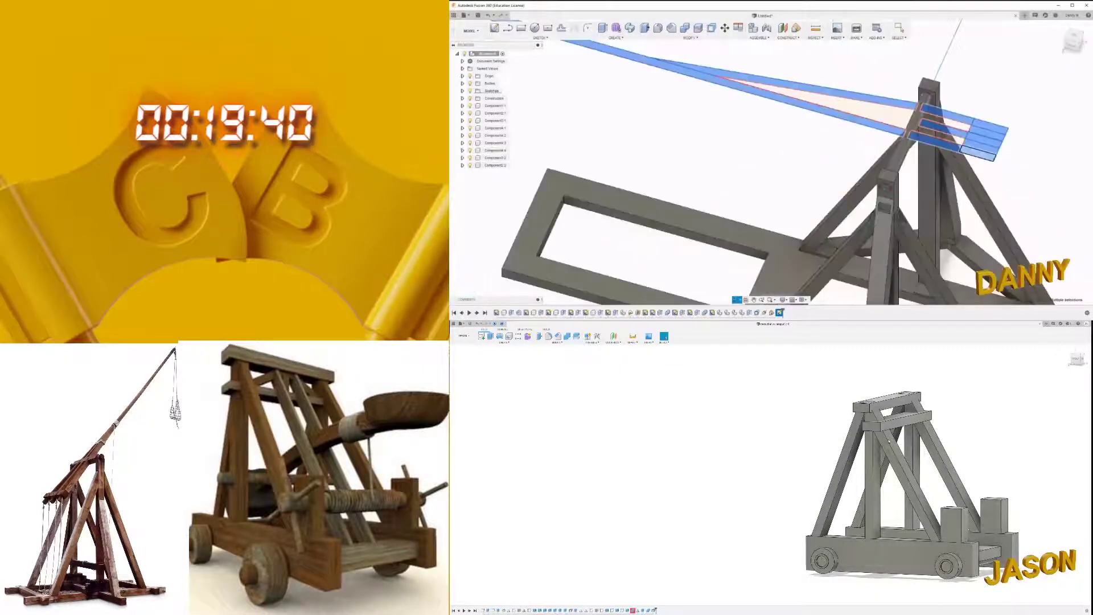
left_click(604, 28)
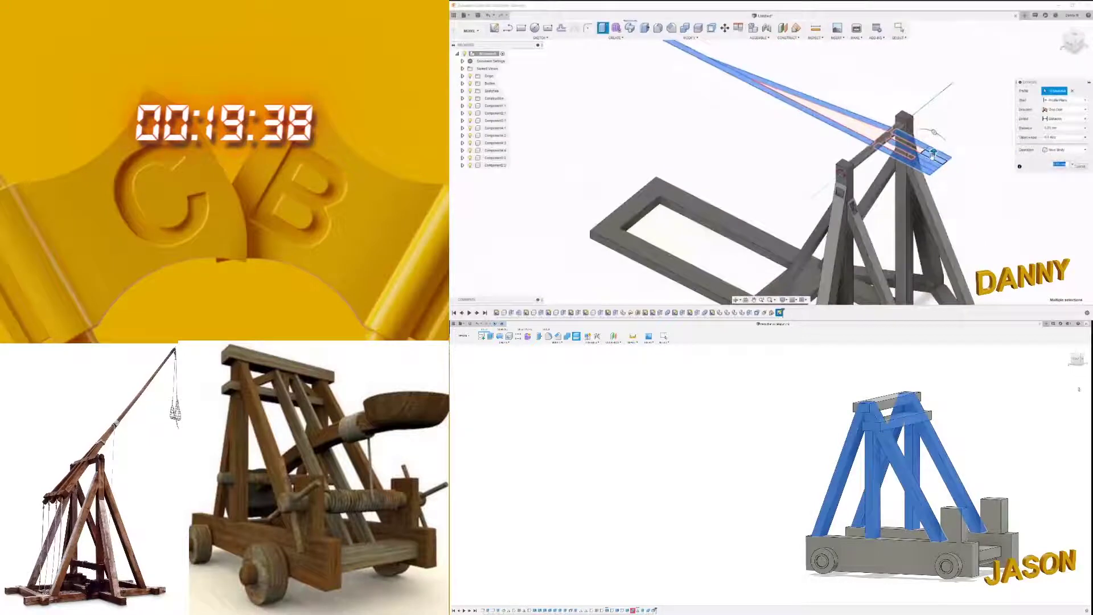
scroll(933, 153, "up", 5)
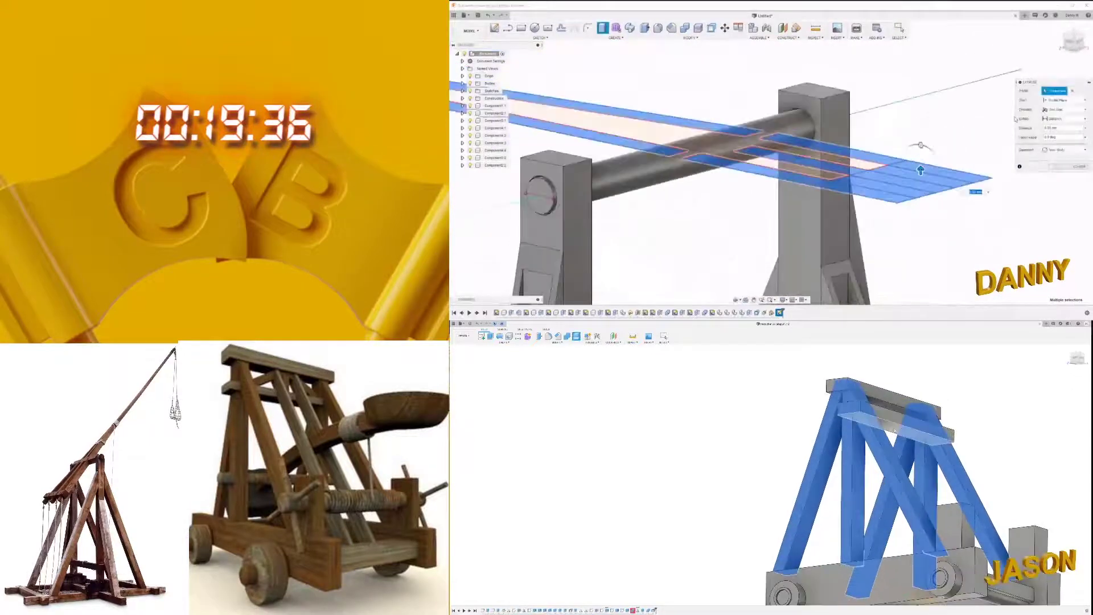
middle_click_drag(894, 431, 1037, 398, "shift")
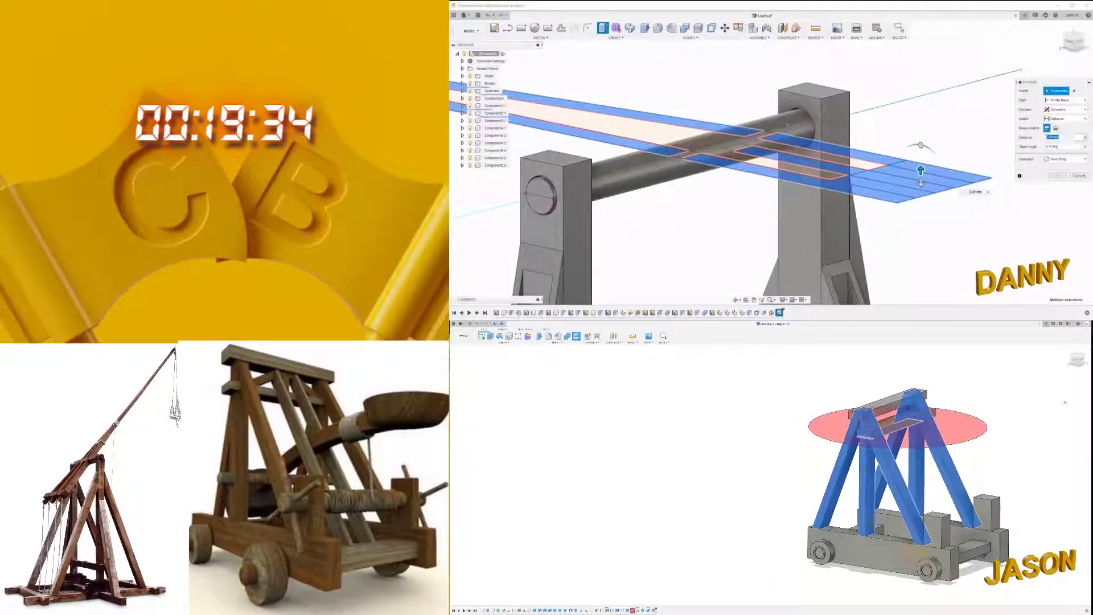
left_click_drag(935, 174, 921, 153)
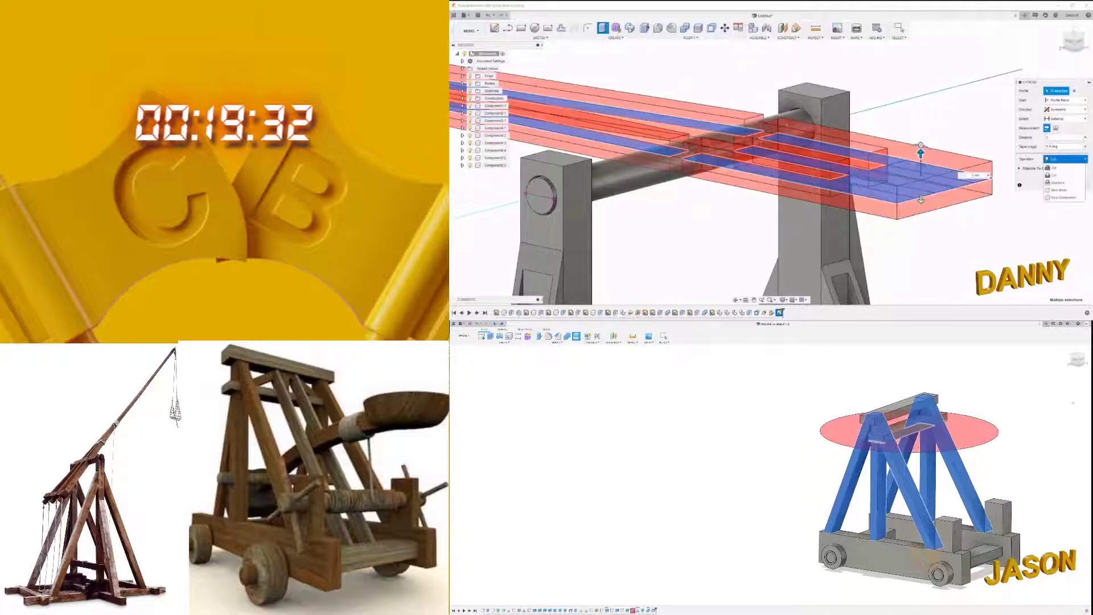
middle_click_drag(1072, 402, 996, 398, "shift")
scroll(931, 156, "up", 3)
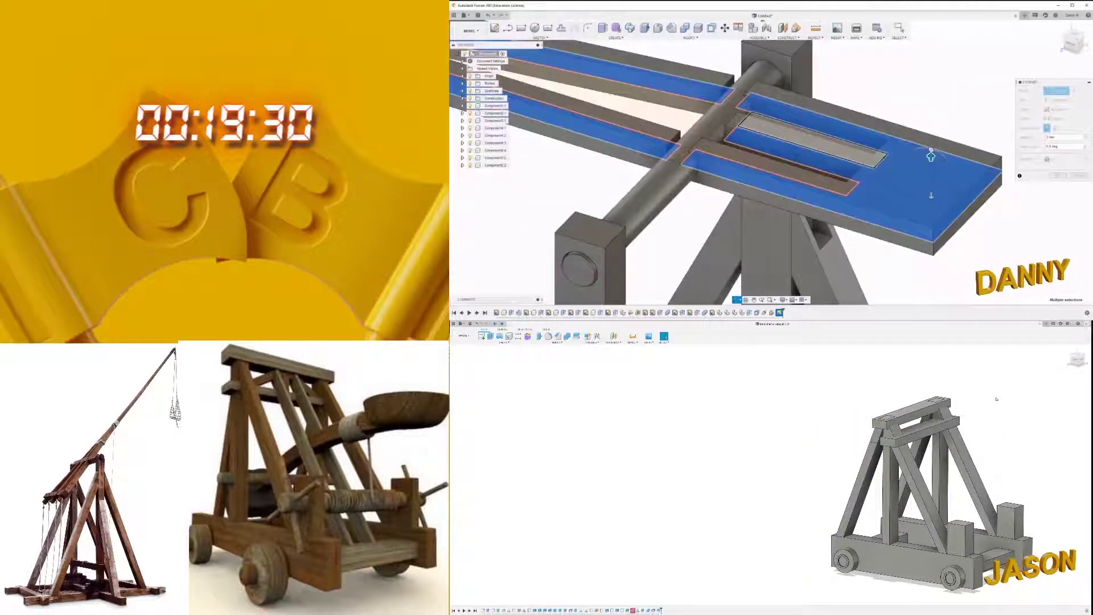
middle_click_drag(931, 156, 763, 188, "shift")
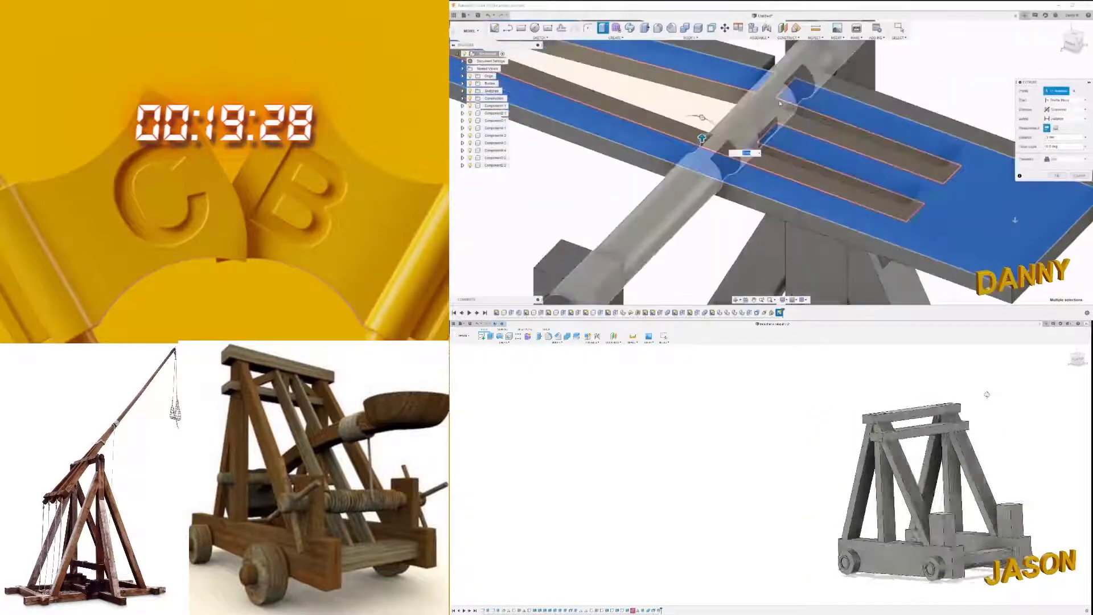
middle_click_drag(996, 398, 977, 394, "shift")
middle_click_drag(763, 187, 761, 175, "shift")
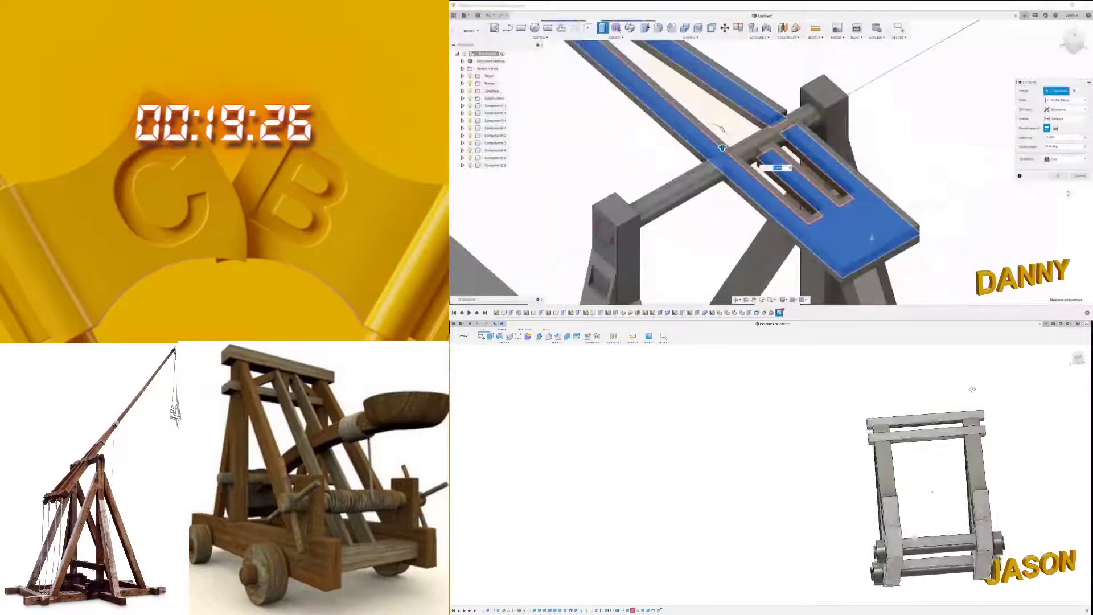
middle_click_drag(977, 394, 986, 403, "shift")
mouse_move(758, 193)
middle_mouse_down("shift")
mouse_move(800, 214)
mouse_move(758, 143)
middle_mouse_up("shift")
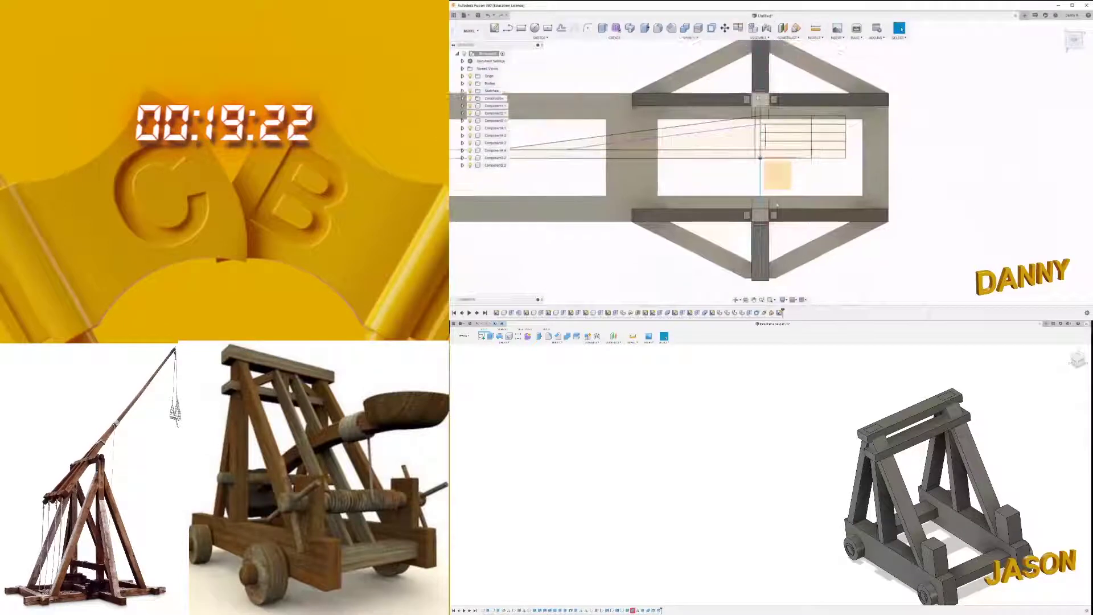
middle_click_drag(847, 481, 669, 600, "shift")
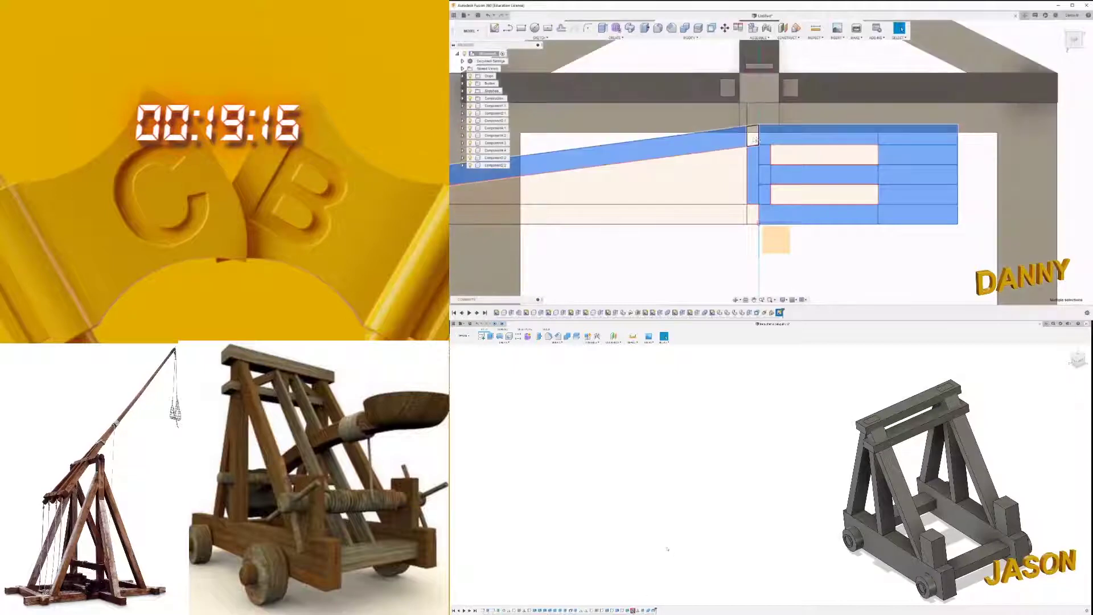
scroll(751, 213, "down", 3)
scroll(757, 214, "down", 3)
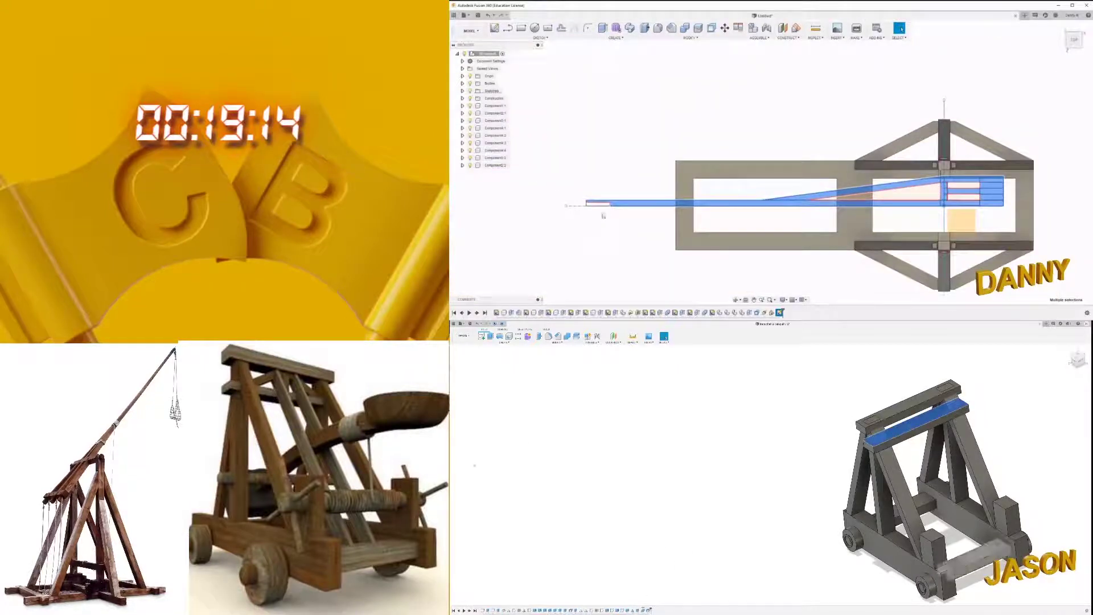
middle_click_drag(797, 217, 865, 262, "shift")
scroll(882, 273, "up", 5)
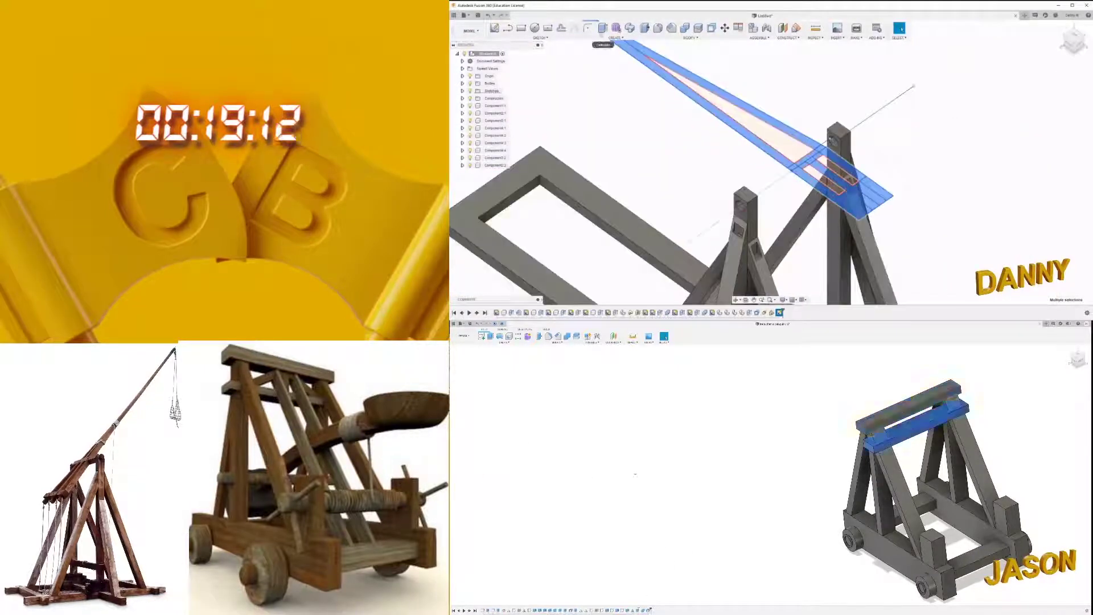
Step: Use the root component's options and expand its Bodies folder to show Body1
right_click(488, 53)
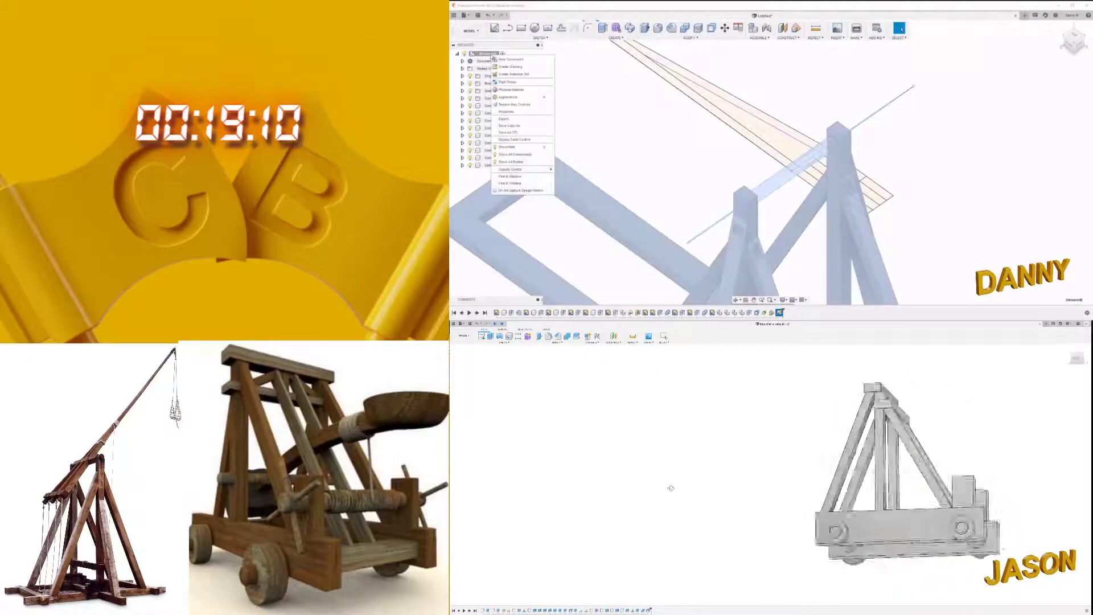
left_click(589, 102)
mouse_move(665, 495)
middle_mouse_down("shift")
mouse_move(752, 491)
mouse_move(744, 497)
middle_mouse_up("shift")
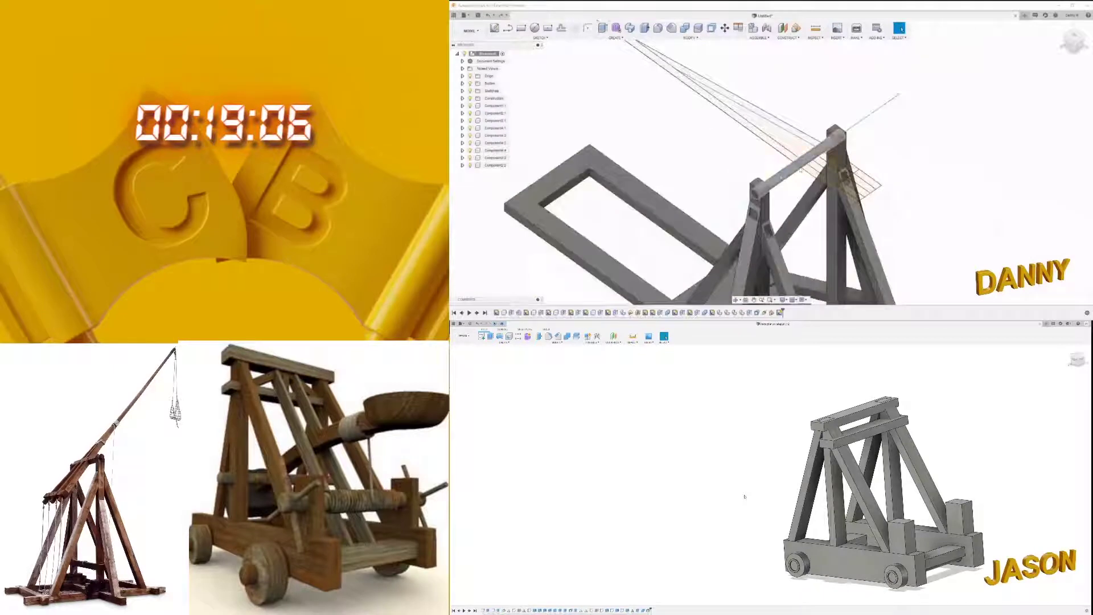
left_click(462, 84)
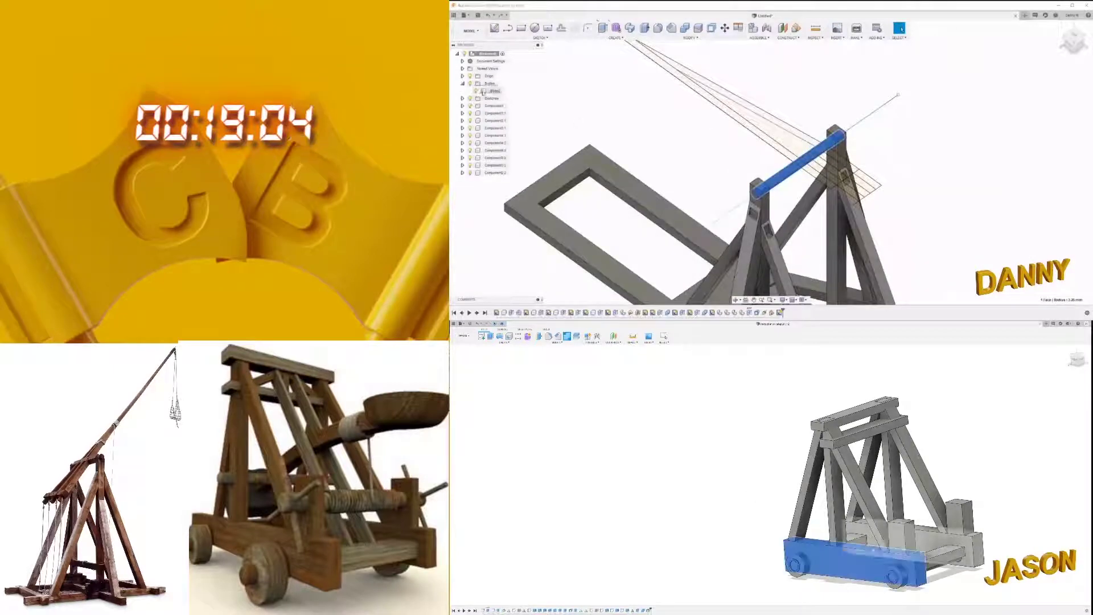
scroll(790, 163, "up", 3)
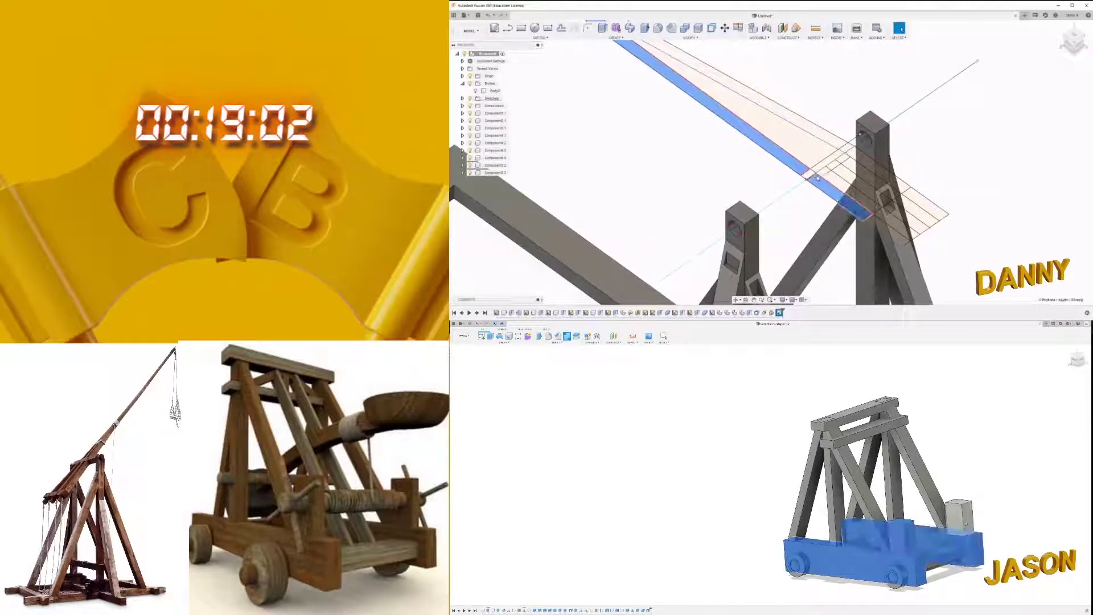
Step: Orbit to an overhead view, select the arm's sketch profiles and start an Extrude
middle_click_drag(1009, 451, 921, 578, "shift")
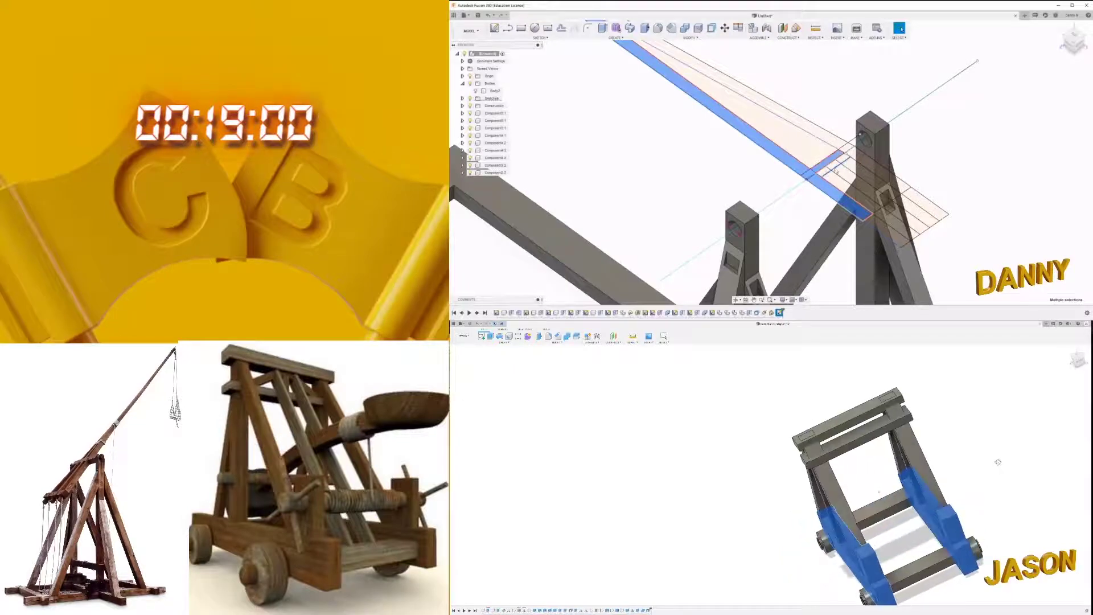
scroll(826, 165, "up", 2)
scroll(829, 172, "up", 2)
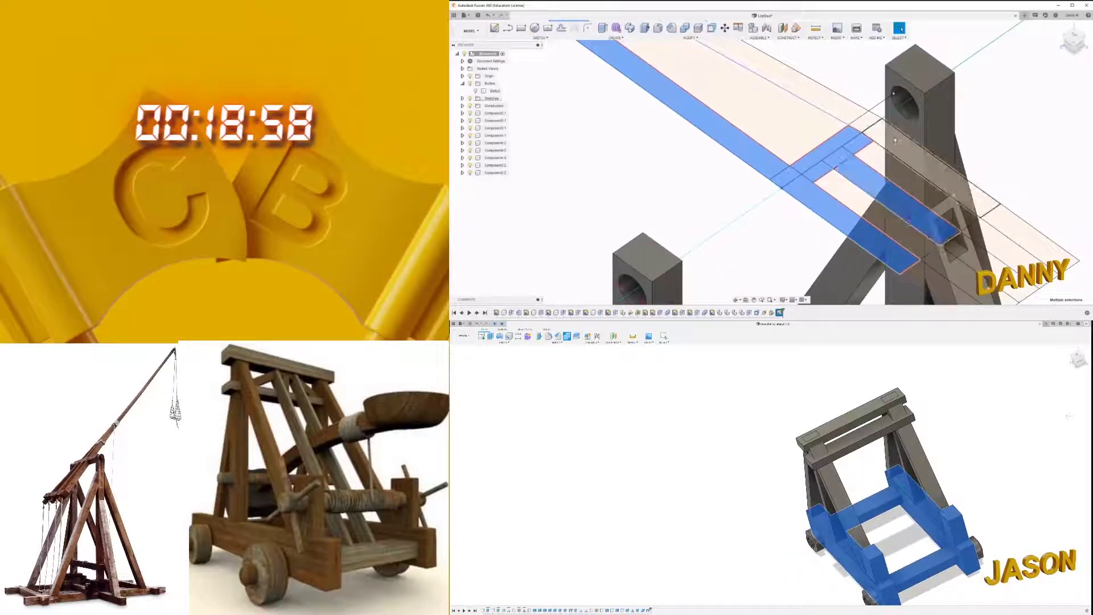
middle_click_drag(971, 472, 922, 484, "shift")
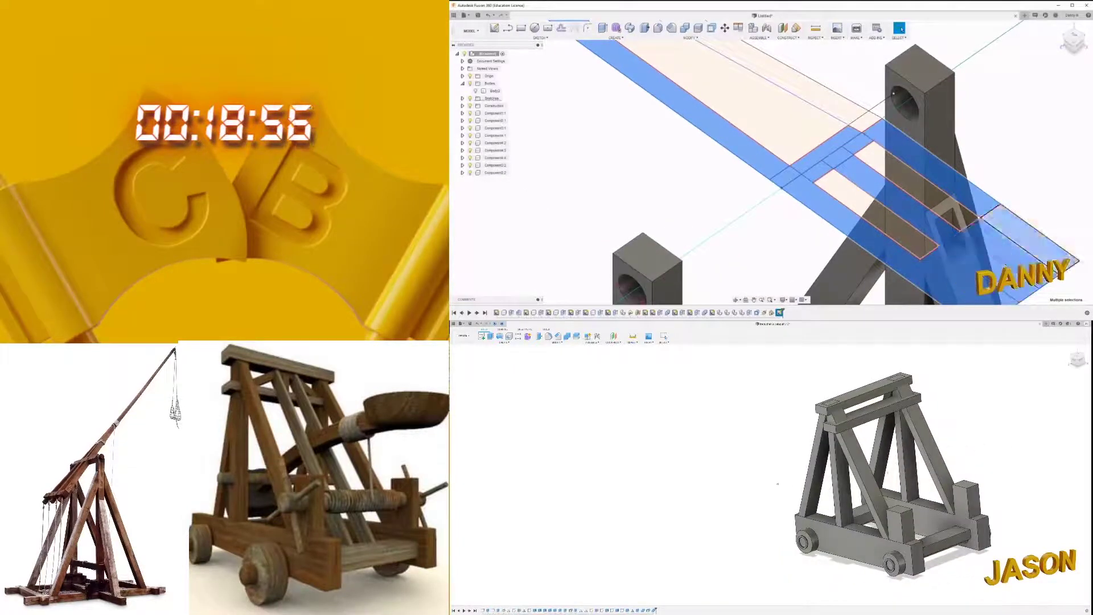
middle_click_drag(793, 460, 683, 424, "shift")
middle_click_drag(853, 118, 857, 216, "shift")
middle_click_drag(684, 424, 563, 385, "shift")
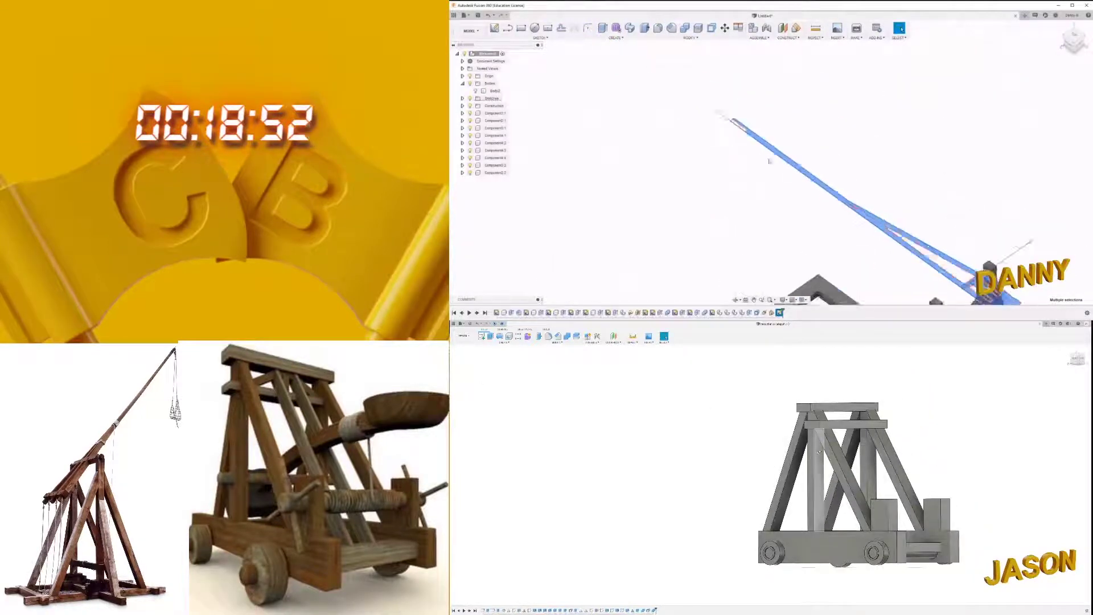
middle_click_drag(857, 216, 827, 267, "shift")
scroll(850, 188, "up", 3)
middle_click_drag(826, 449, 802, 446, "shift")
key("e")
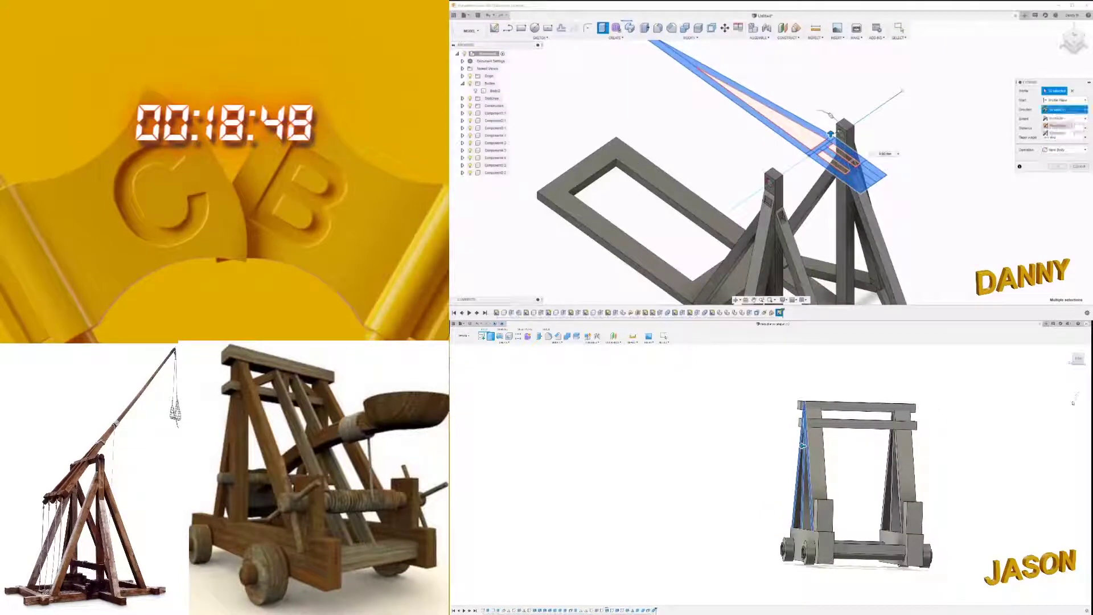
Step: Extrude the arm plate profile 3 deep as a Join onto the arm
type("30")
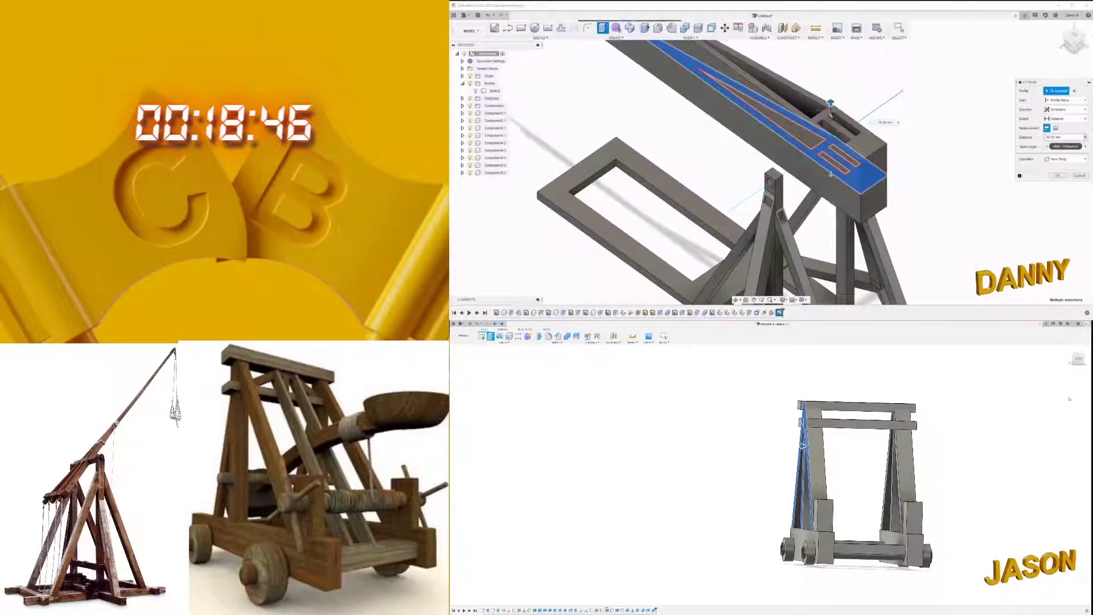
middle_click_drag(831, 173, 488, 167, "shift")
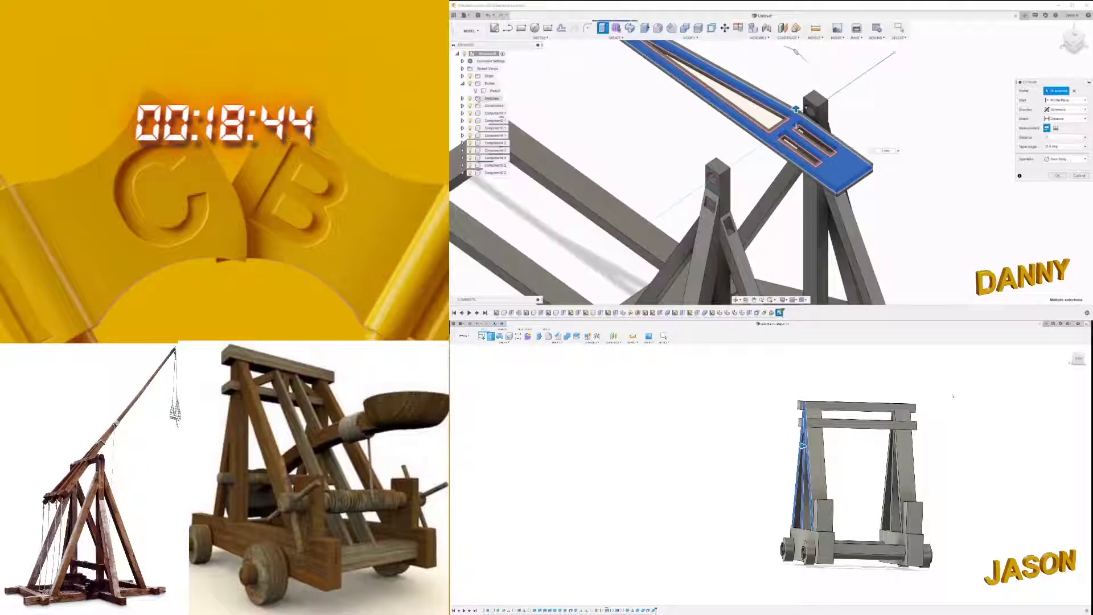
type("3")
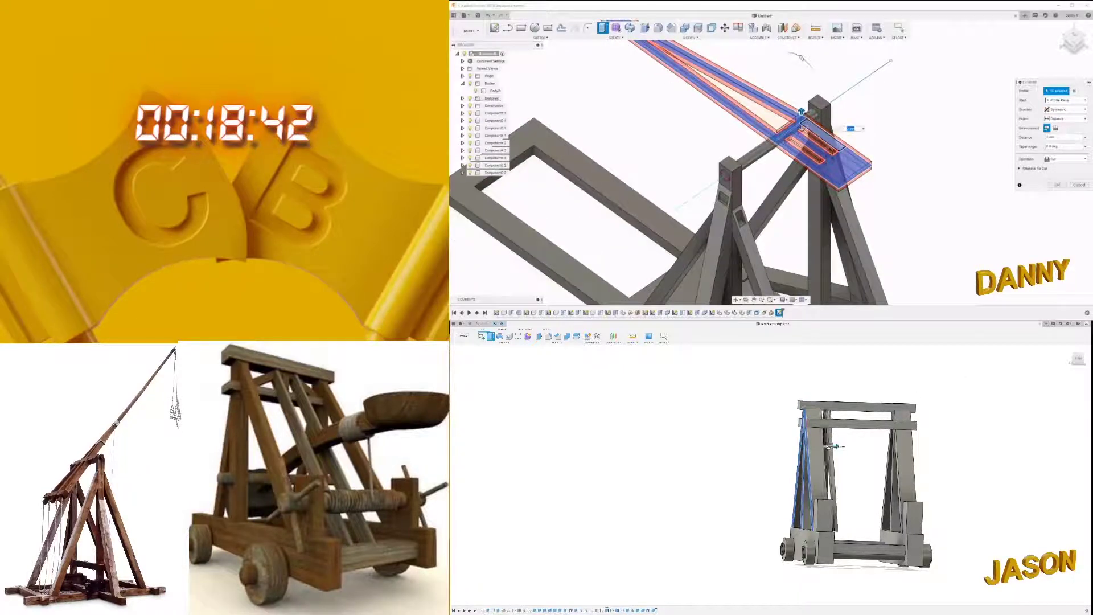
left_click(1053, 168)
scroll(825, 148, "up", 5)
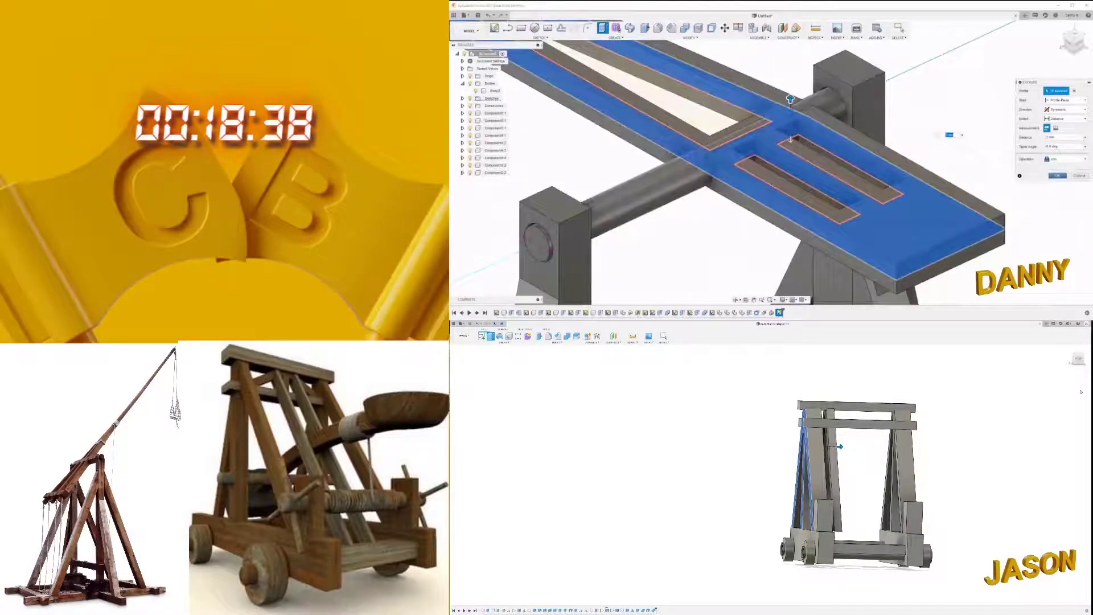
middle_click_drag(926, 453, 933, 458, "shift")
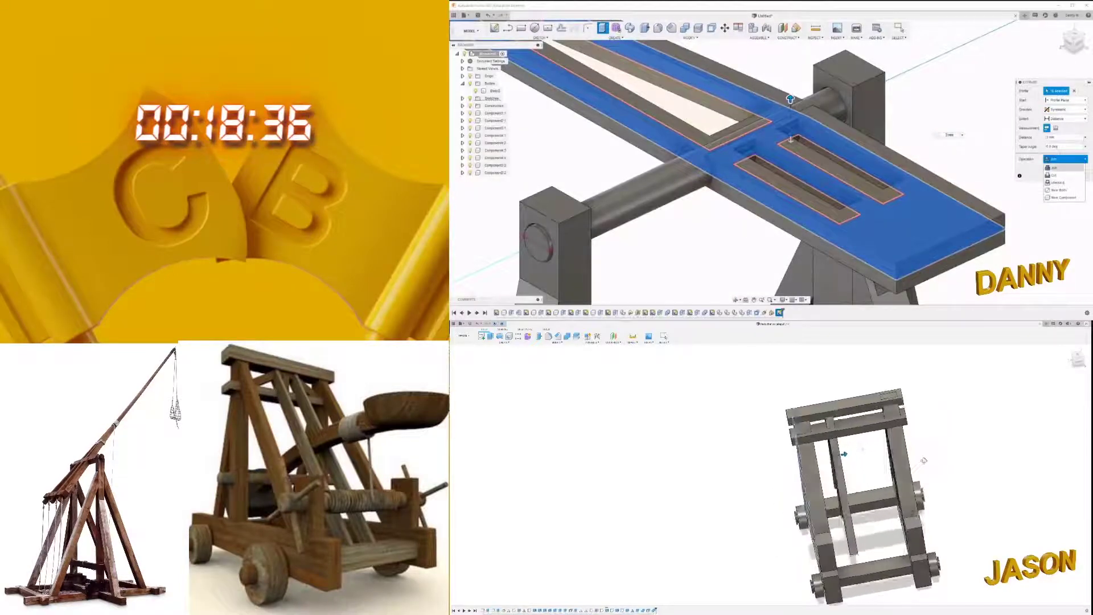
key("Return")
Step: Mirror the new plate body across the chosen plane to the arm's other side
middle_click_drag(790, 100, 590, 44, "shift")
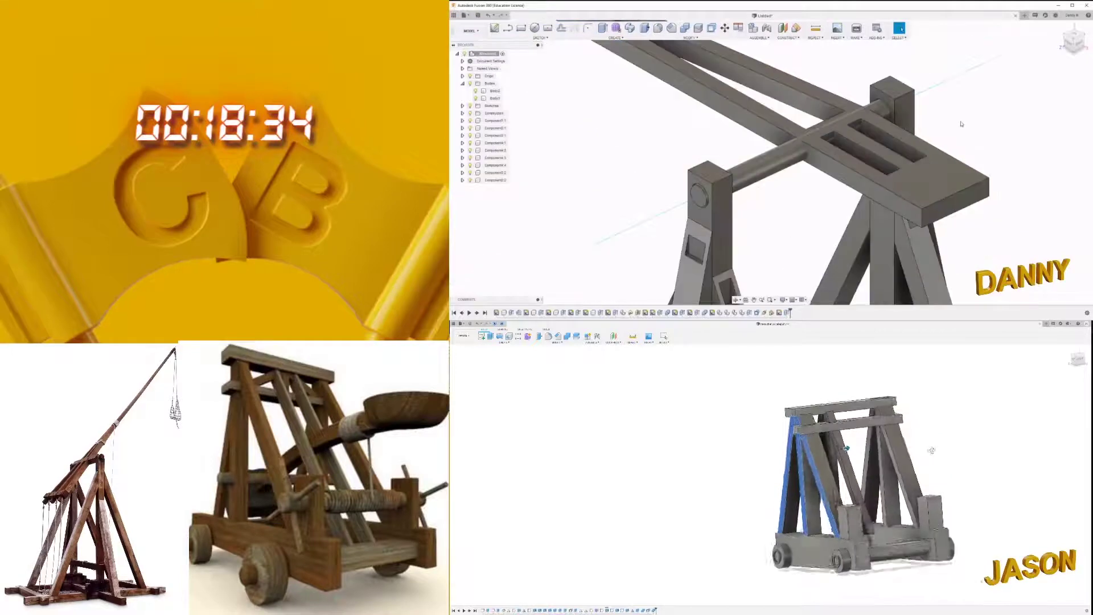
middle_click_drag(850, 448, 867, 447, "shift")
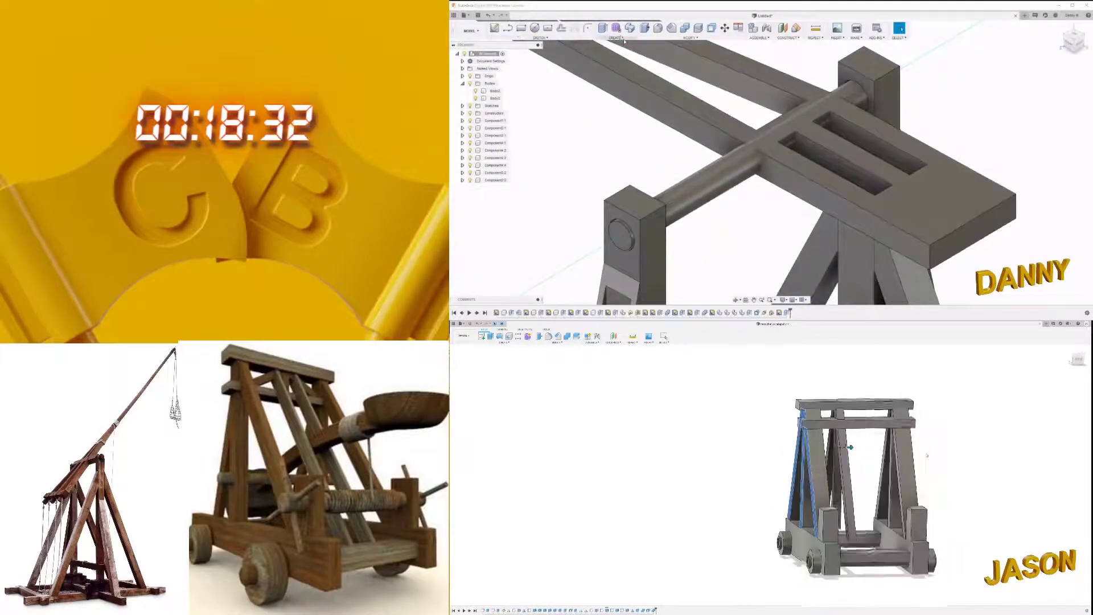
left_click(616, 38)
left_click(607, 171)
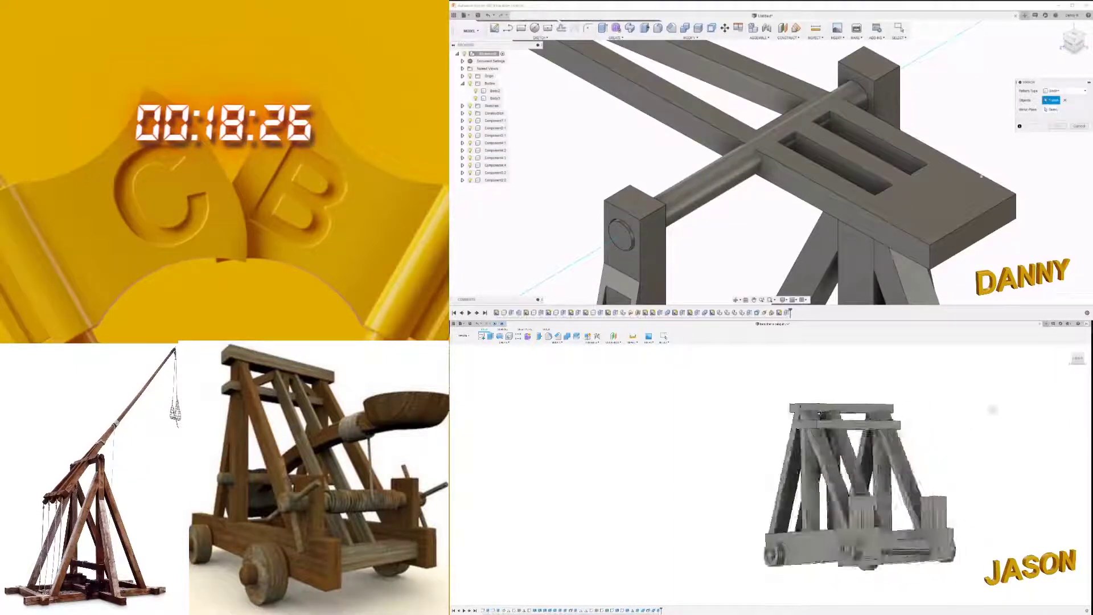
left_click(956, 180)
middle_click_drag(1020, 410, 655, 598, "shift")
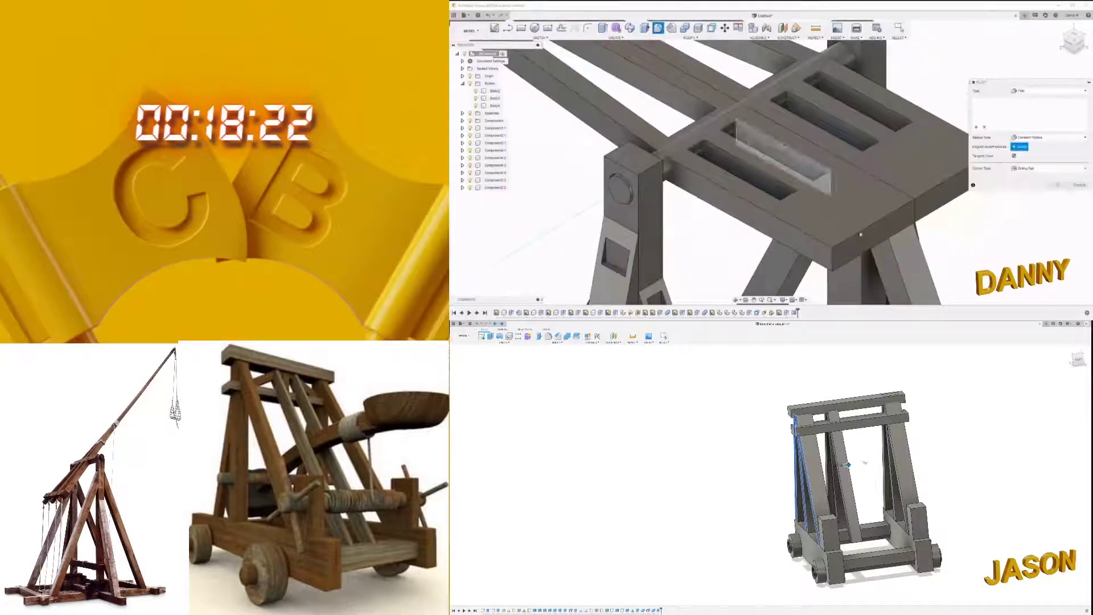
Step: Fillet the slotted plate's outer end and slot edges with a radius of about 5 mm
middle_click_drag(937, 189, 936, 174, "shift")
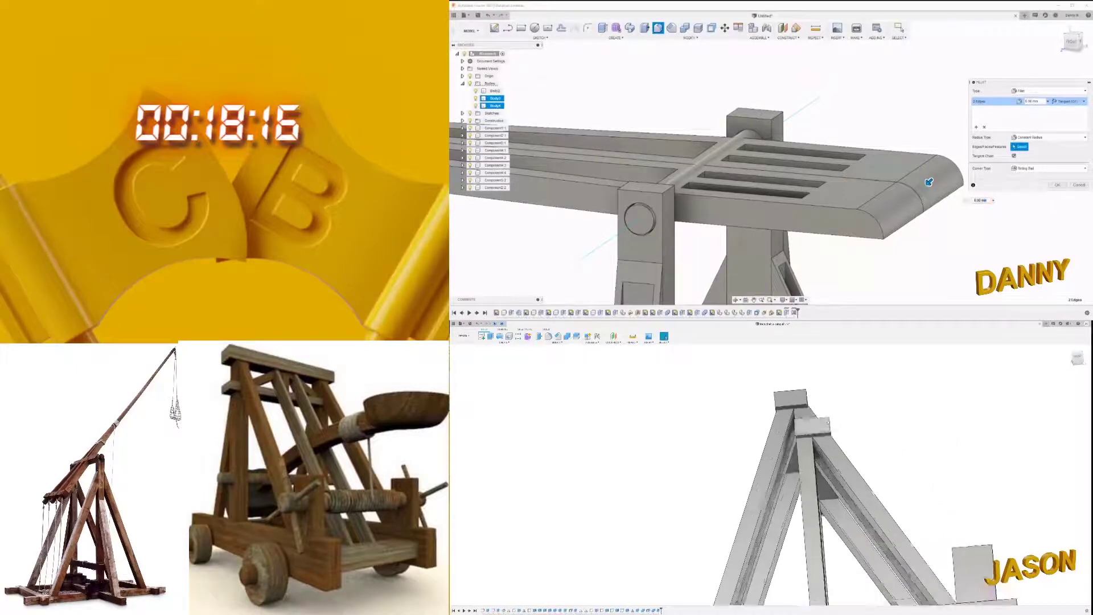
middle_click_drag(929, 181, 966, 192, "shift")
left_click(966, 193)
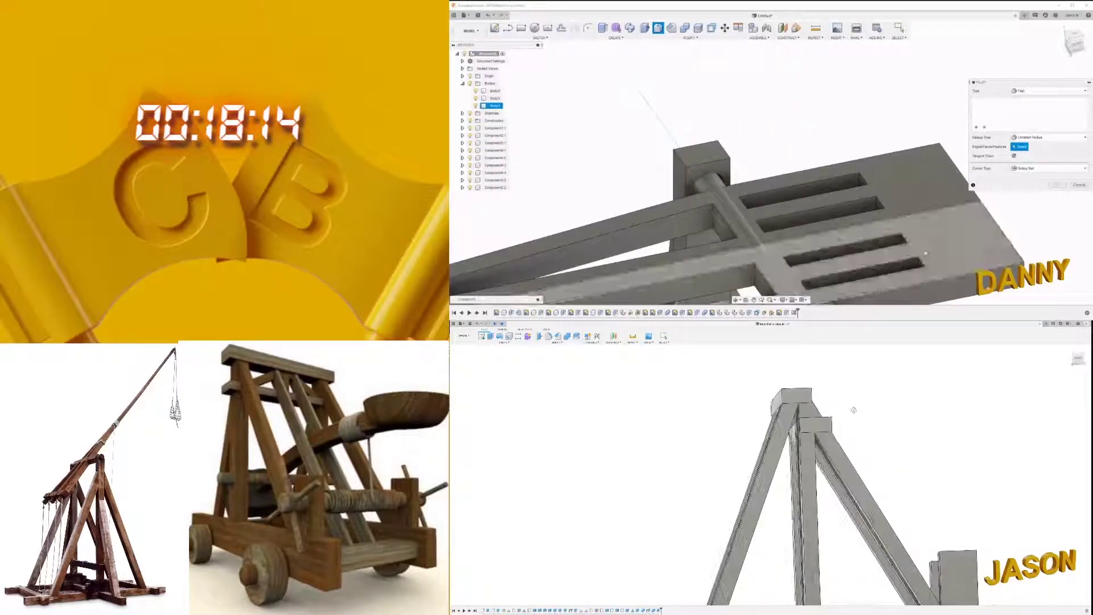
left_click(882, 201)
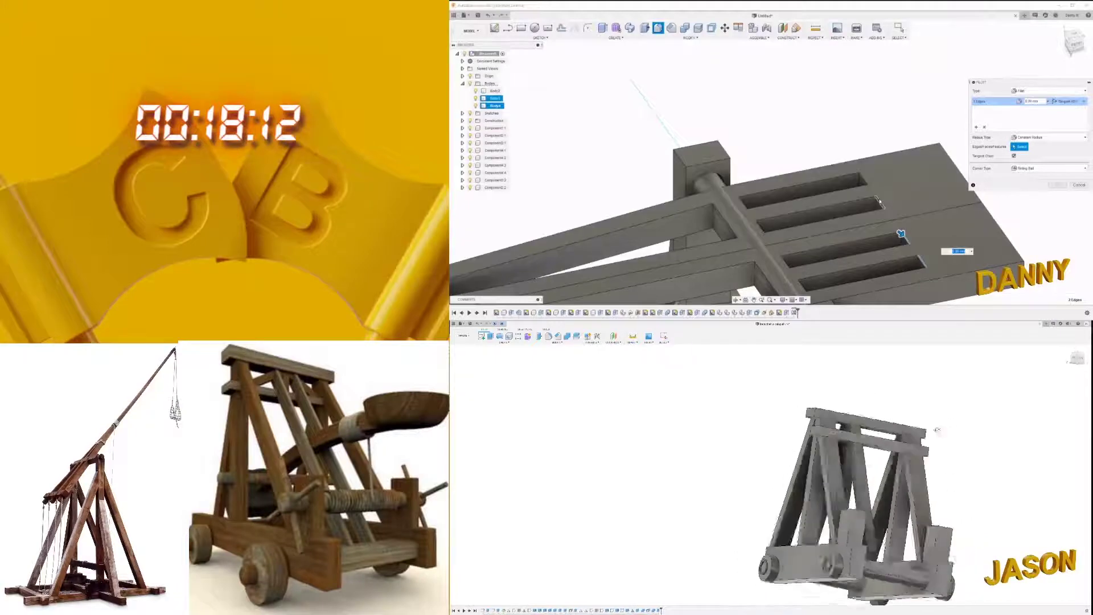
left_click(954, 165)
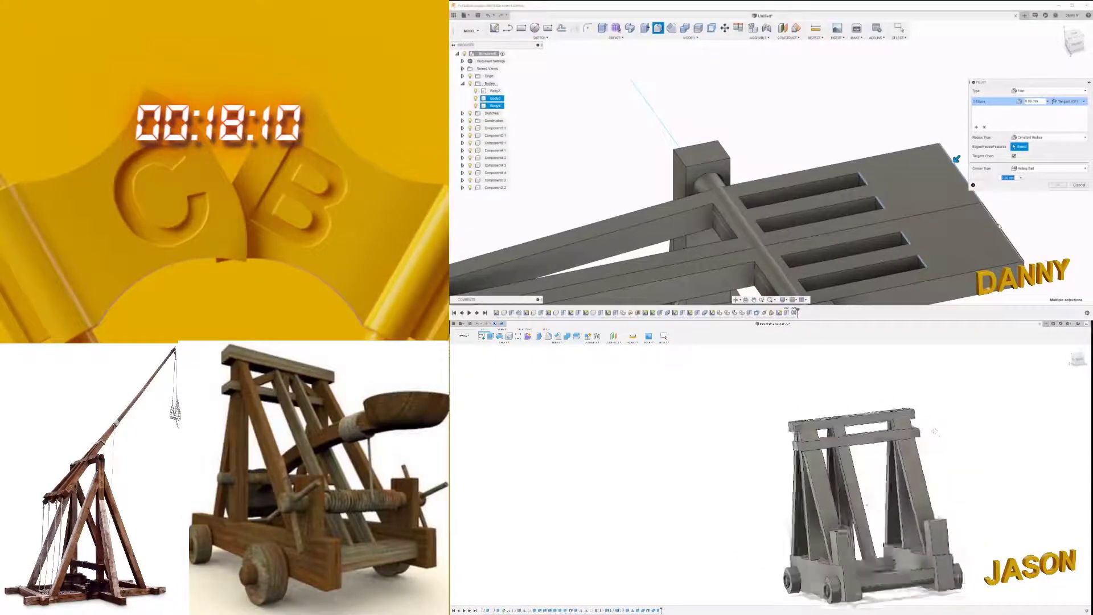
middle_click_drag(945, 216, 918, 201, "shift")
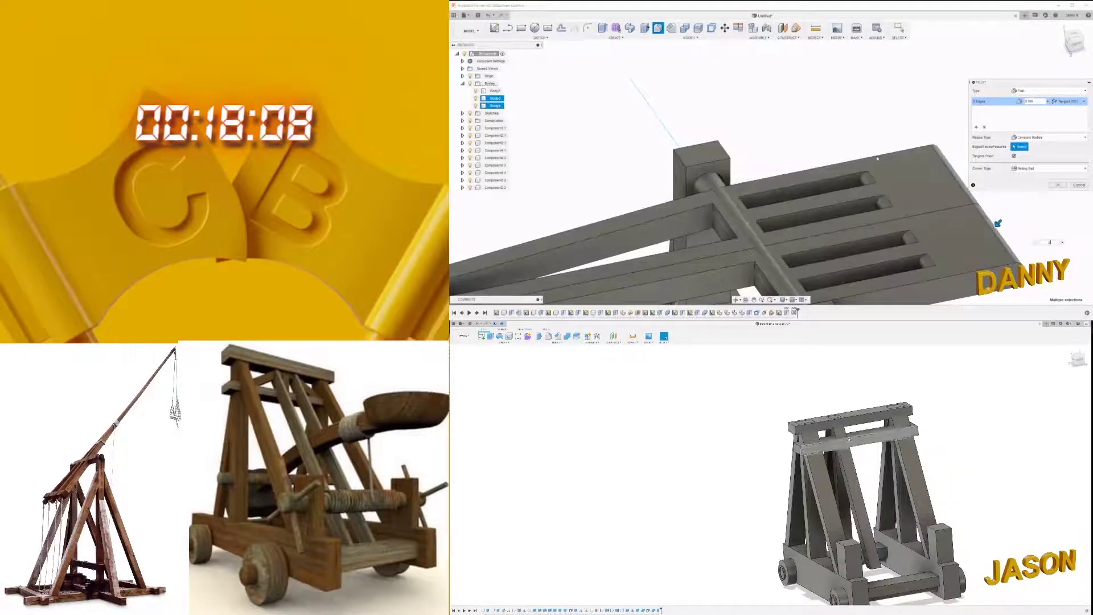
left_click_drag(952, 201, 947, 206)
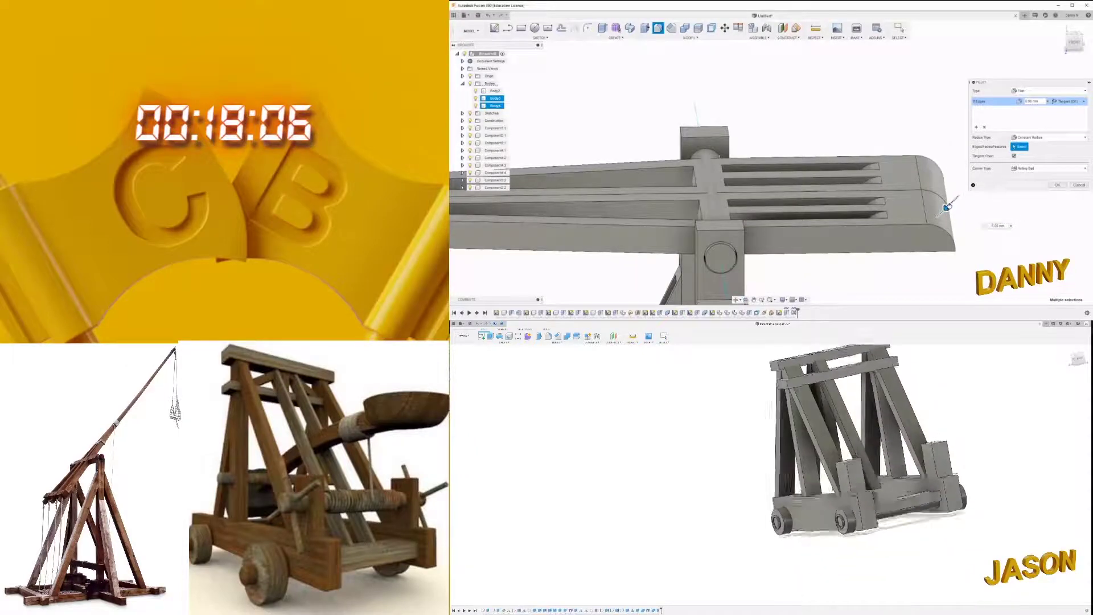
key("Return")
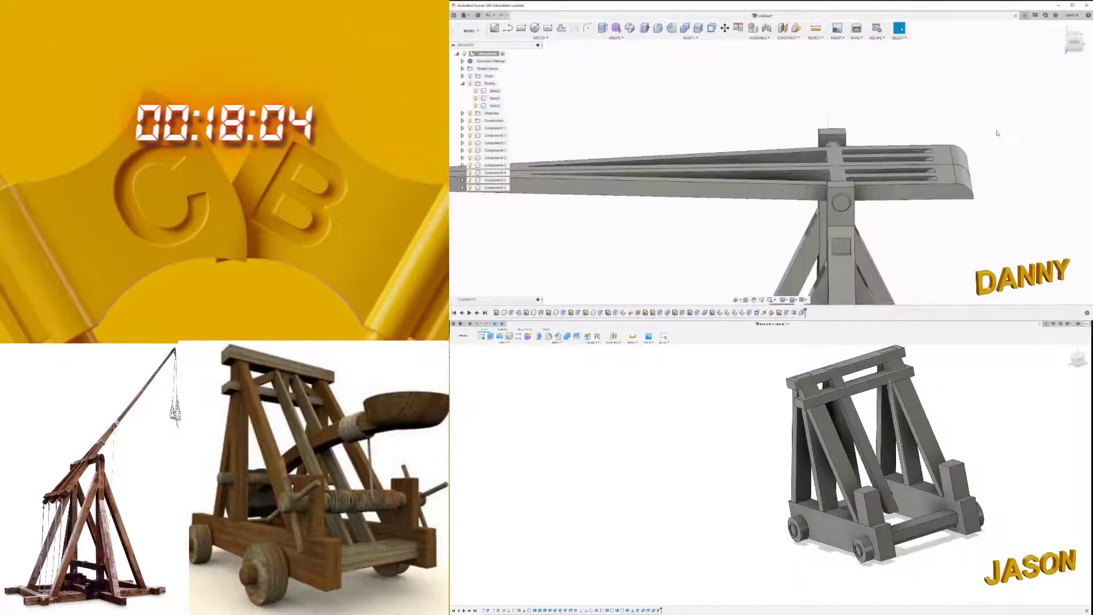
Step: Combine the arm beam and plate bodies into Body2 with a Join operation
scroll(946, 207, "down", 5)
mouse_move(911, 216)
middle_mouse_down("shift")
mouse_move(954, 183)
mouse_move(888, 170)
middle_mouse_up("shift")
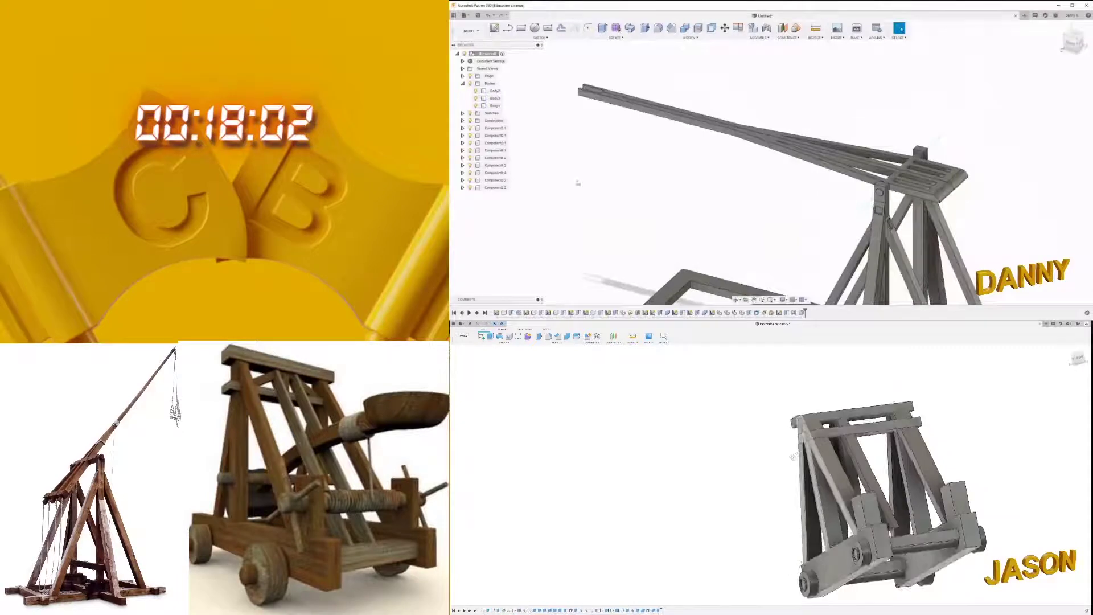
left_click(495, 97)
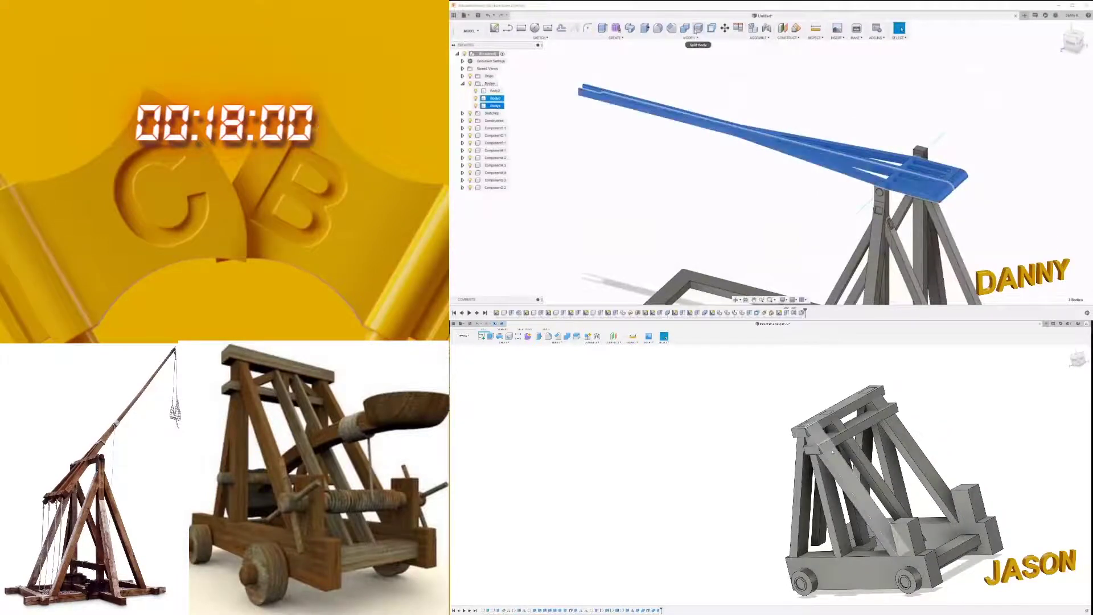
key("Return")
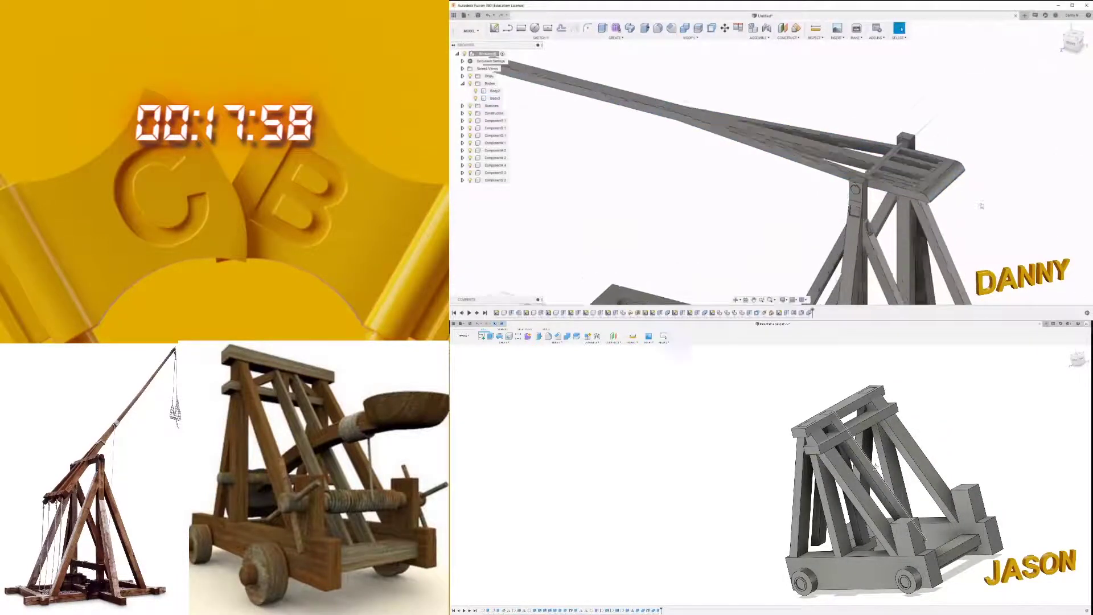
scroll(768, 171, "up", 5)
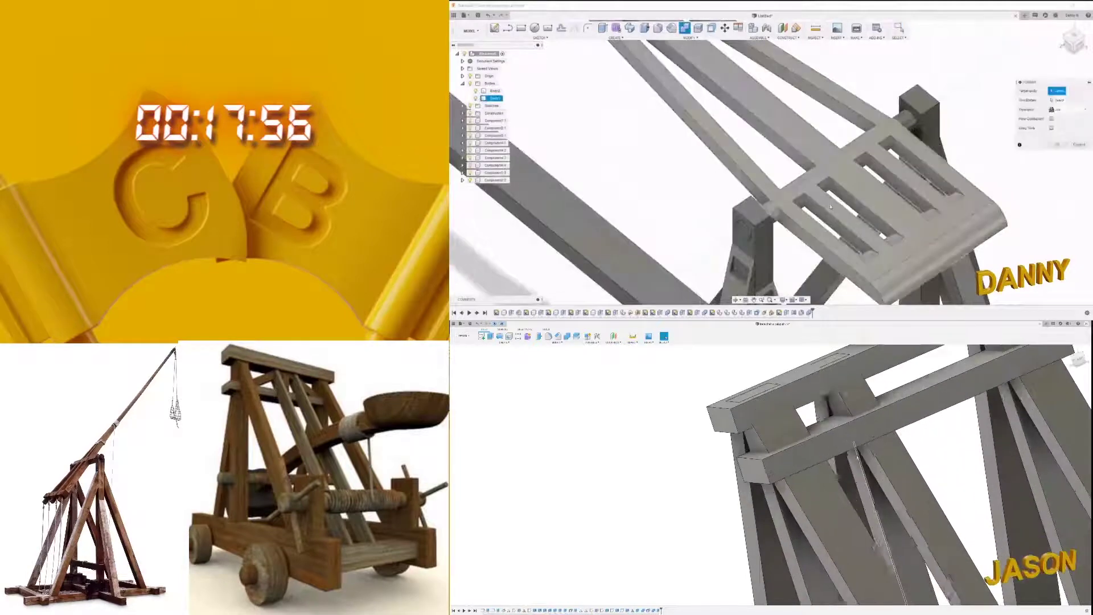
left_click(825, 178)
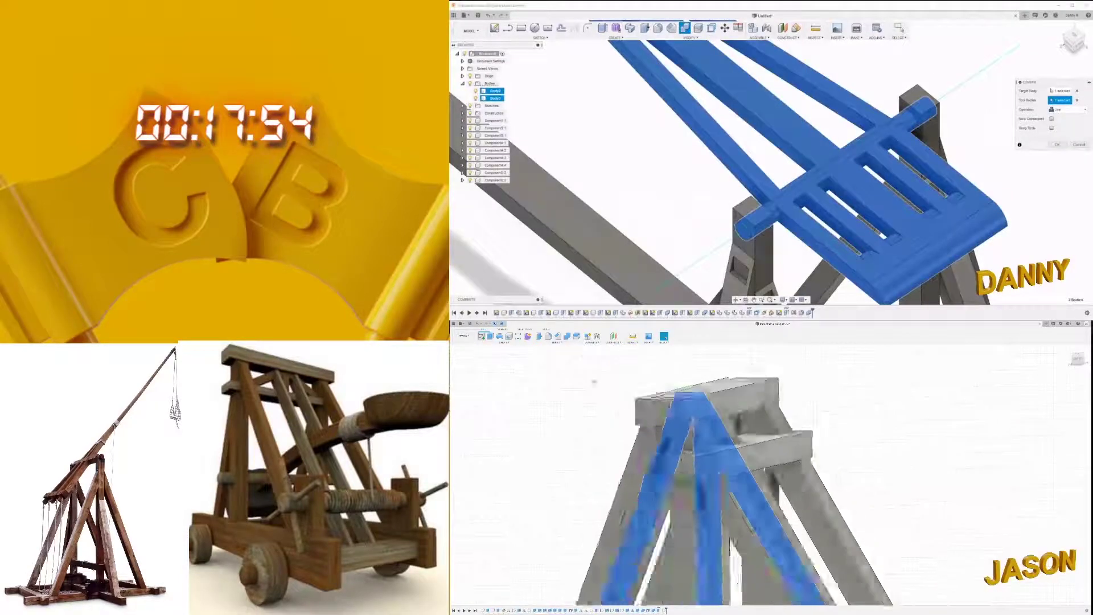
left_click(1057, 145)
scroll(769, 171, "down", 5)
scroll(896, 179, "up", 5)
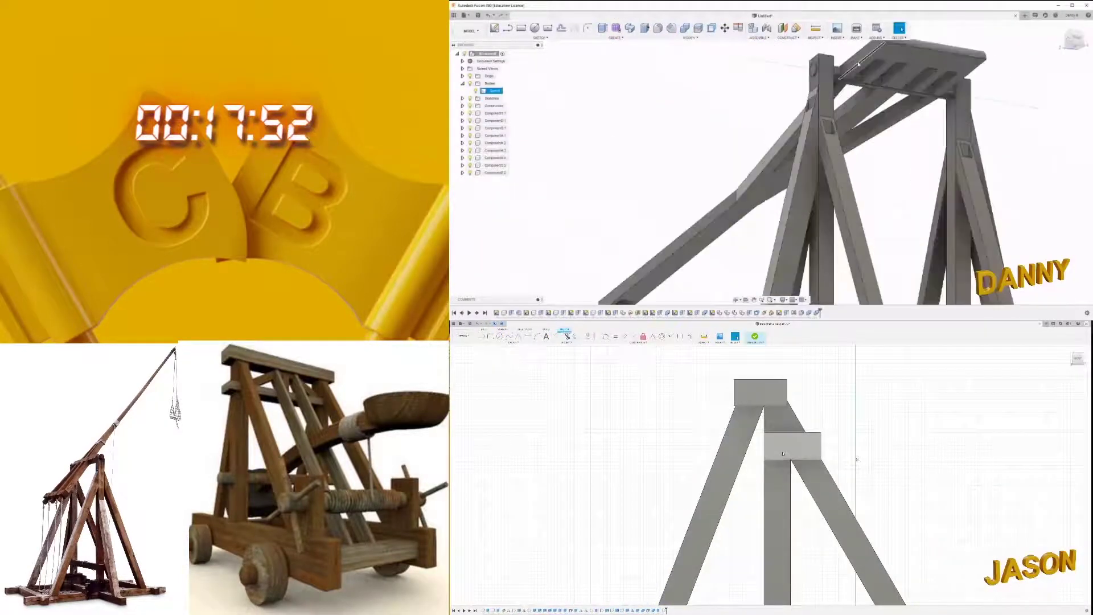
left_click(902, 135)
middle_click_drag(901, 135, 909, 150, "shift")
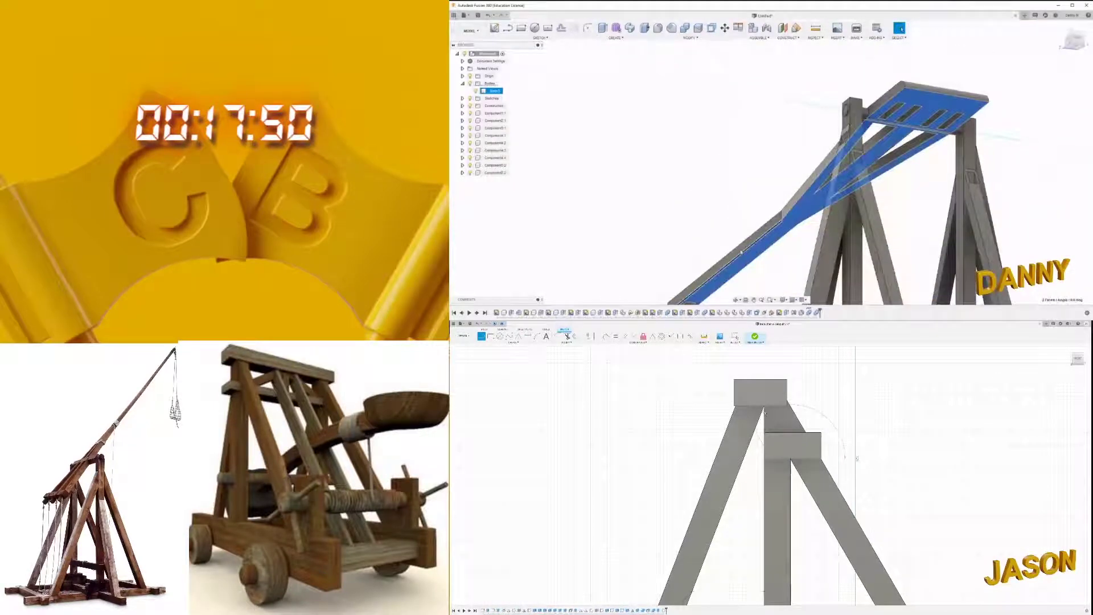
scroll(910, 149, "up", 5)
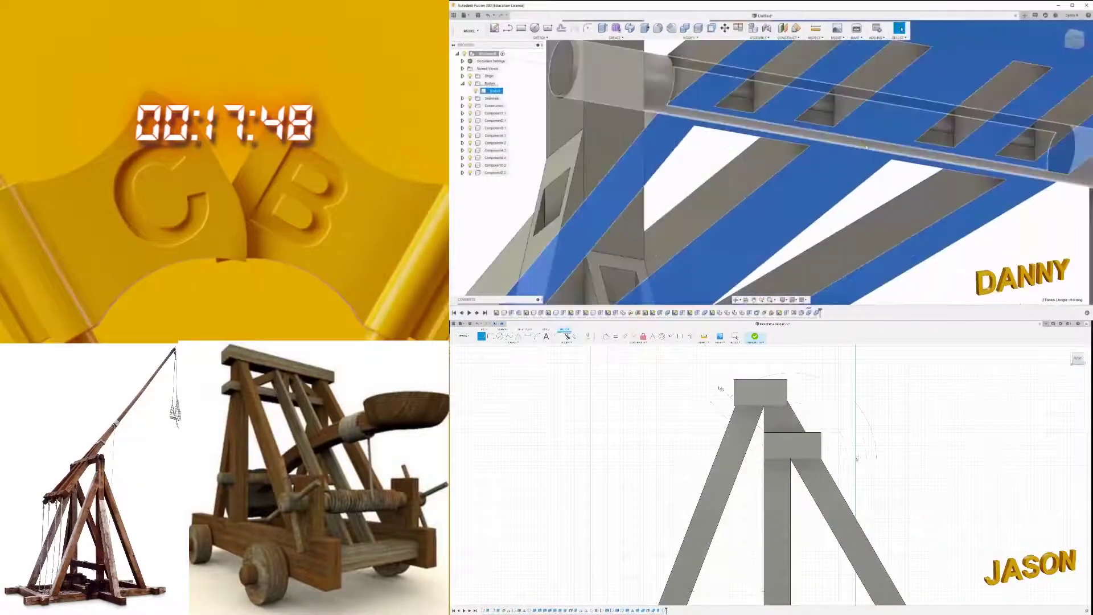
scroll(909, 149, "down", 5)
mouse_move(910, 149)
middle_mouse_down("shift")
mouse_move(888, 171)
mouse_move(877, 165)
middle_mouse_up("shift")
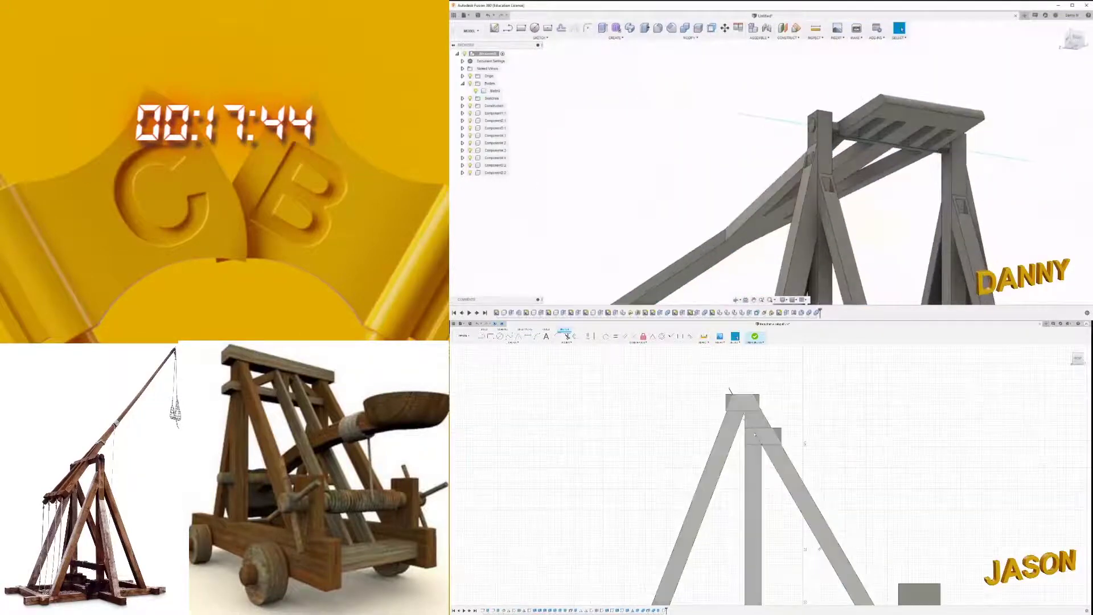
key("e")
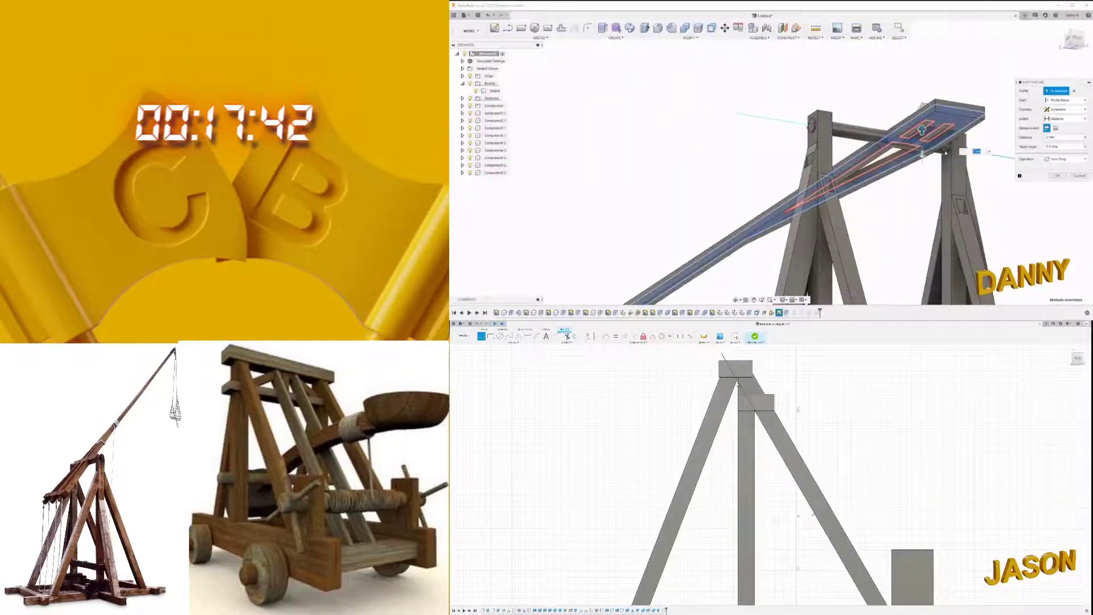
scroll(740, 447, "down", 3)
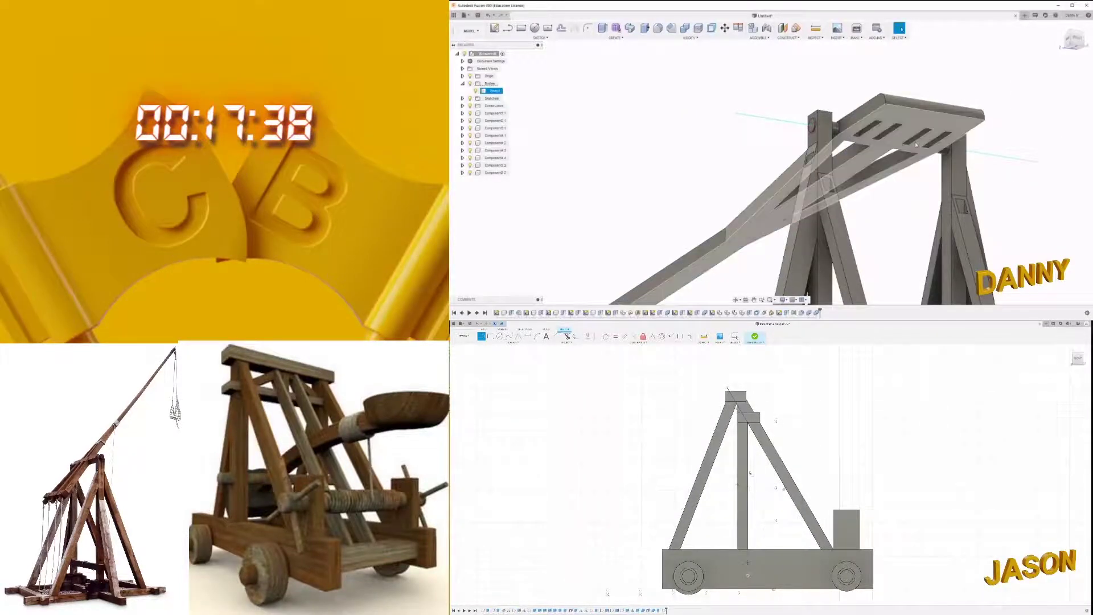
mouse_move(916, 145)
middle_mouse_down("shift")
mouse_move(960, 211)
mouse_move(989, 178)
mouse_move(847, 189)
middle_mouse_up("shift")
scroll(846, 189, "up", 10)
Step: Sketch a small circle on the arm's side face, dimensioned 15 from the arm's end
left_click(911, 166)
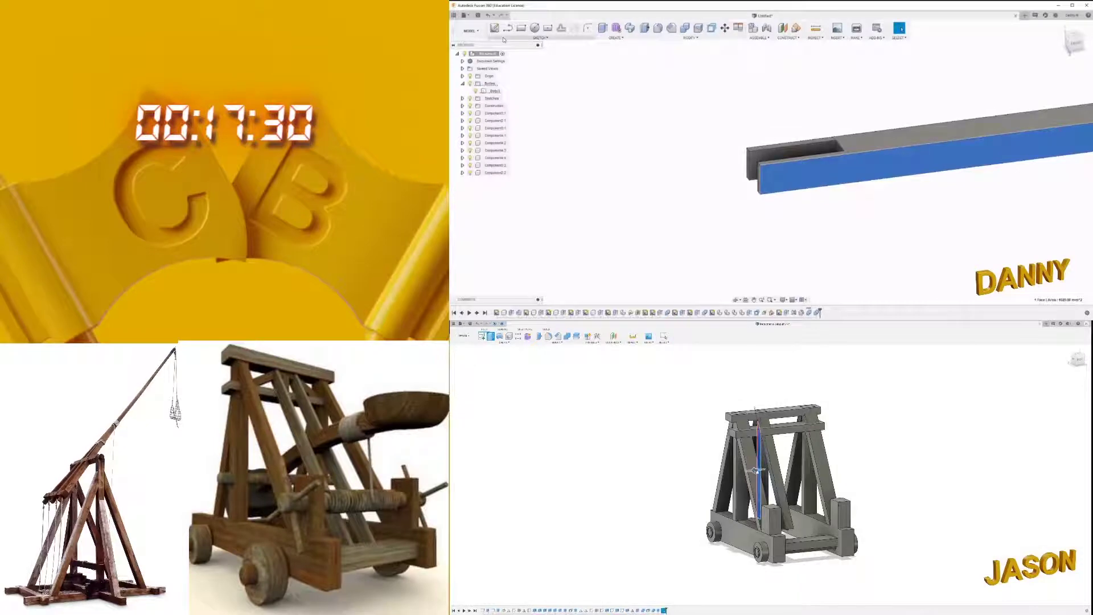
key("c")
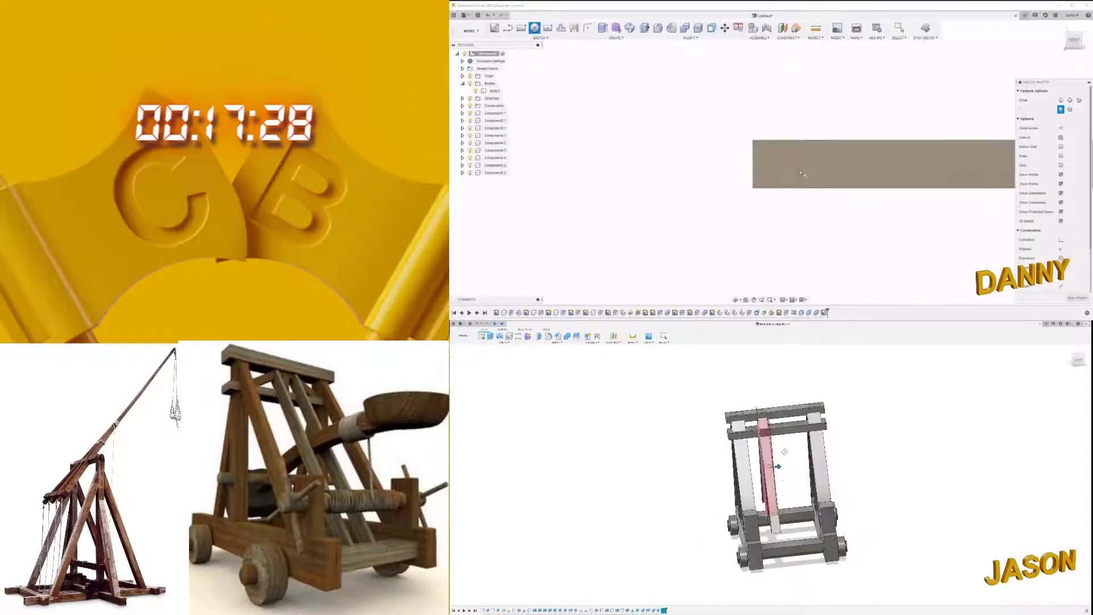
left_click(799, 171)
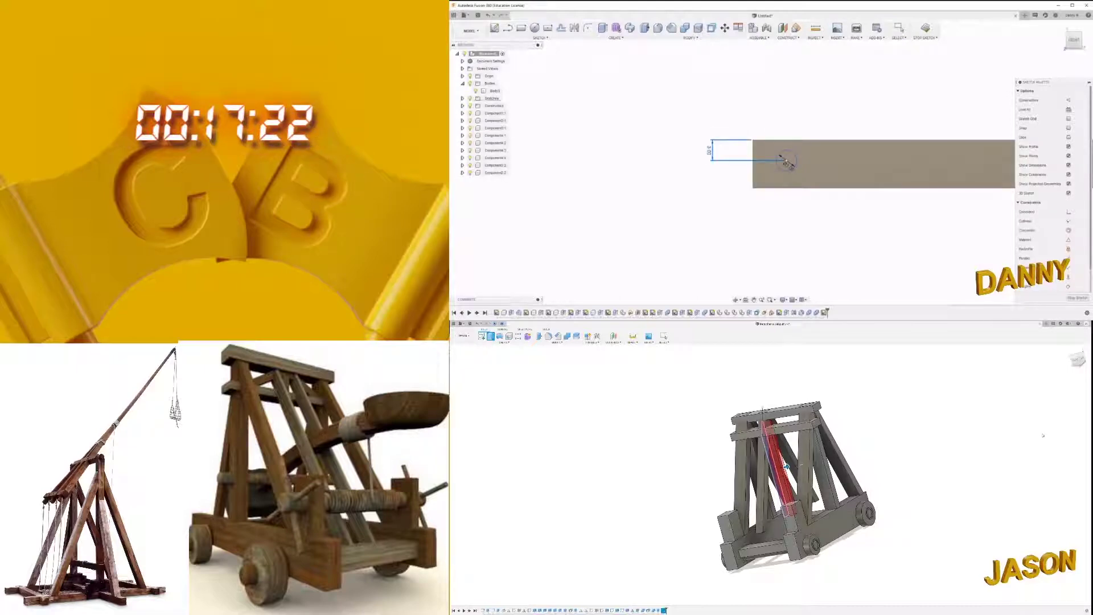
middle_click_drag(909, 445, 751, 449, "shift")
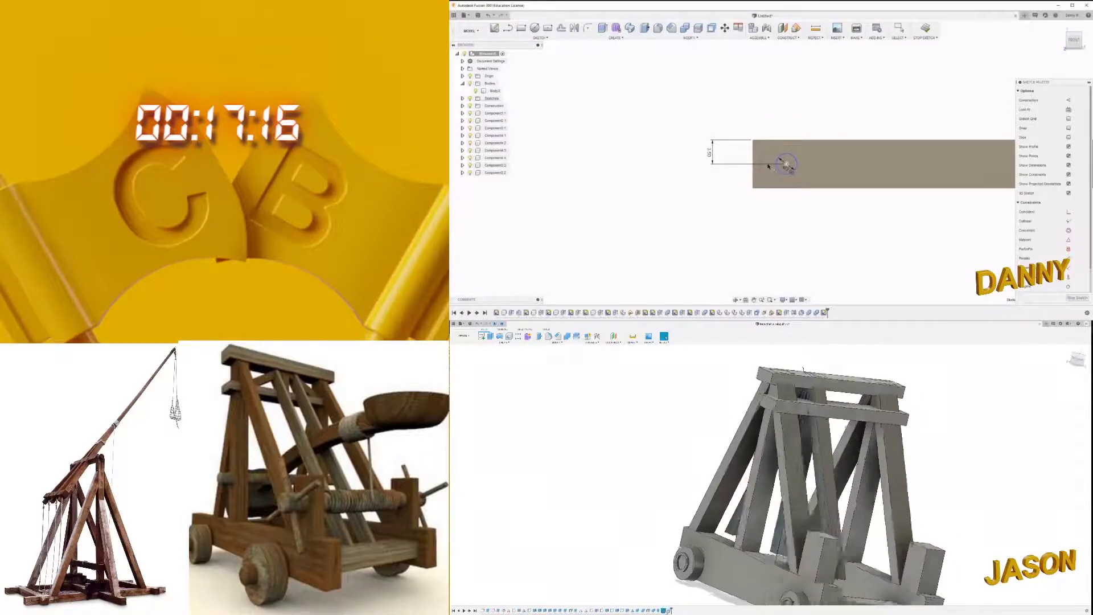
middle_click_drag(752, 450, 734, 500, "shift")
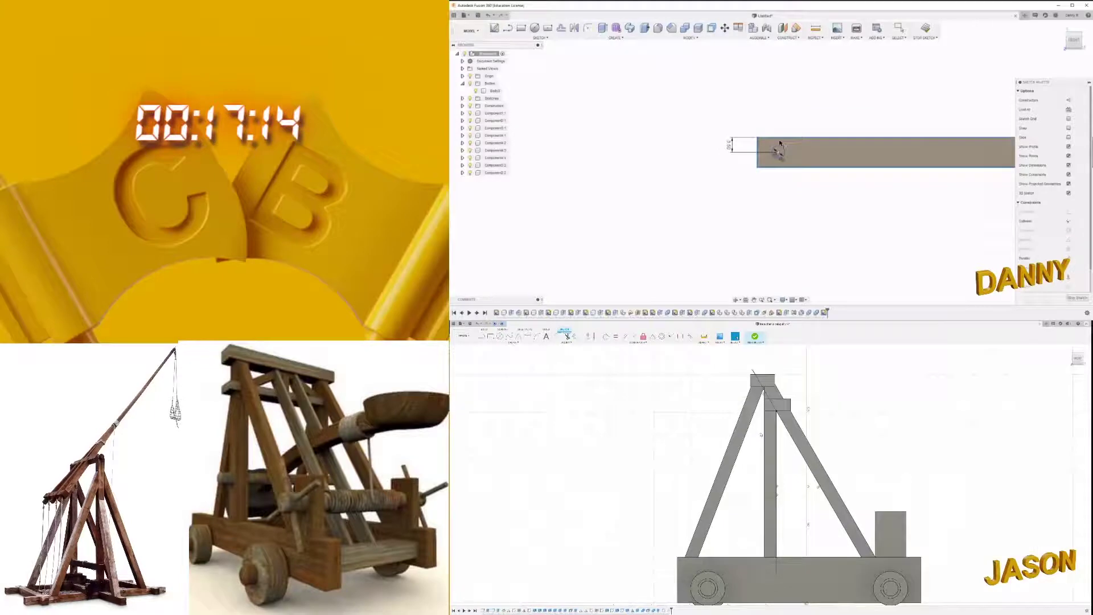
scroll(764, 391, "up", 5)
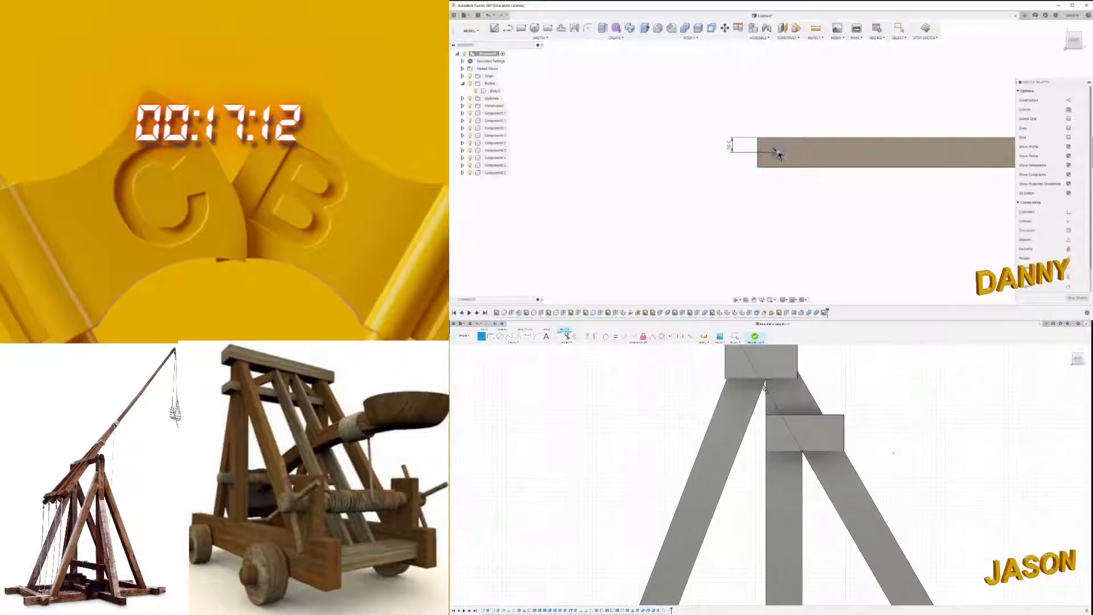
scroll(764, 387, "down", 2)
type("15")
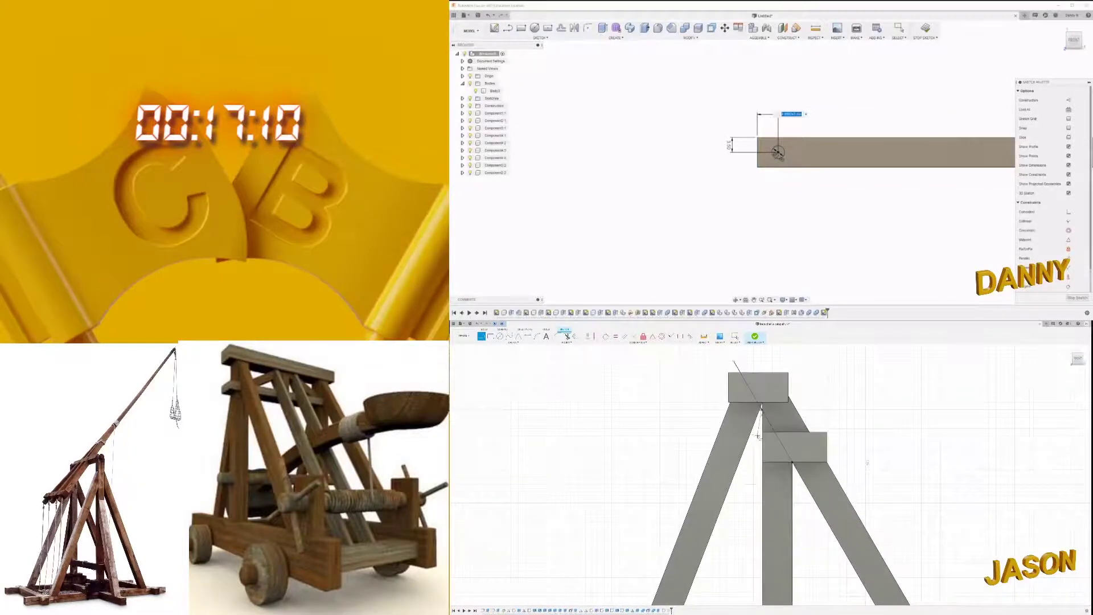
key("Return")
Step: Finish the sketch and extrude the circle as a hole cut through the arm
scroll(764, 387, "down", 2)
scroll(764, 387, "down", 2)
scroll(787, 116, "down", 3)
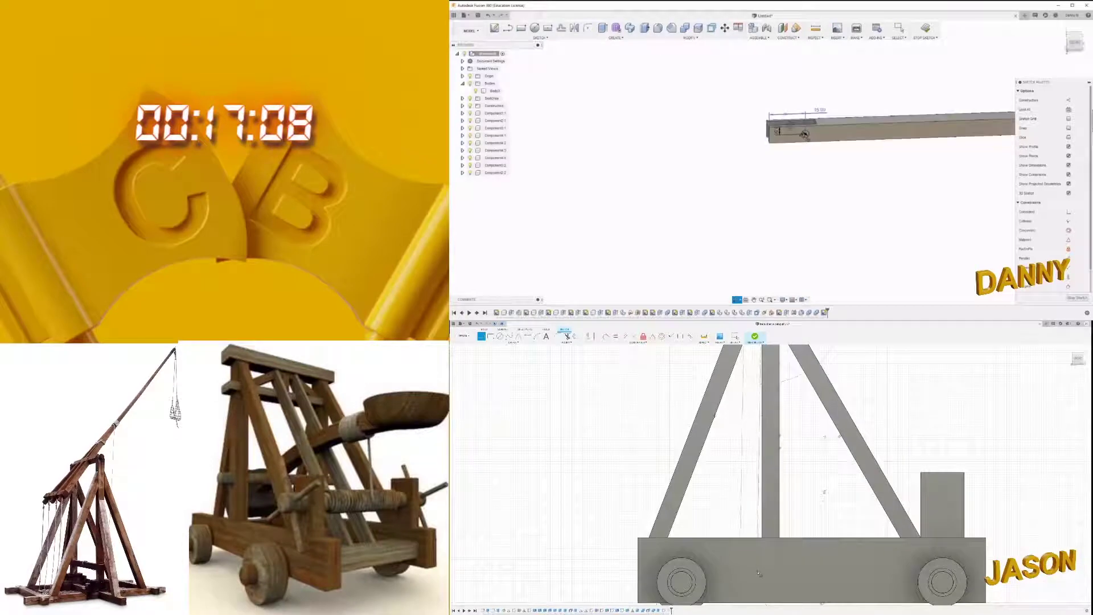
middle_click_drag(804, 134, 846, 116, "shift")
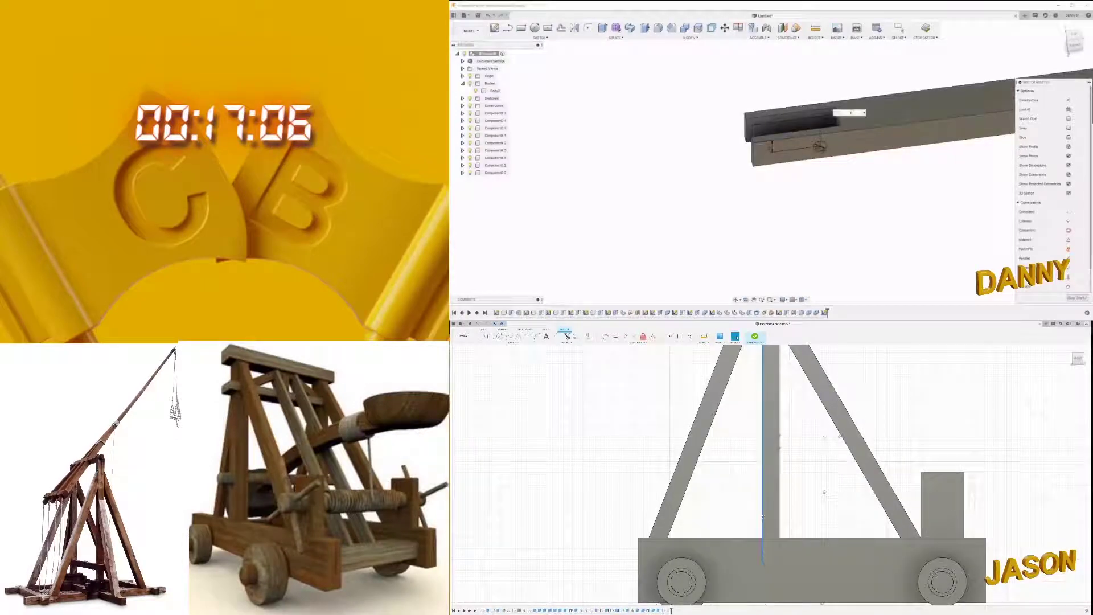
left_click(918, 33)
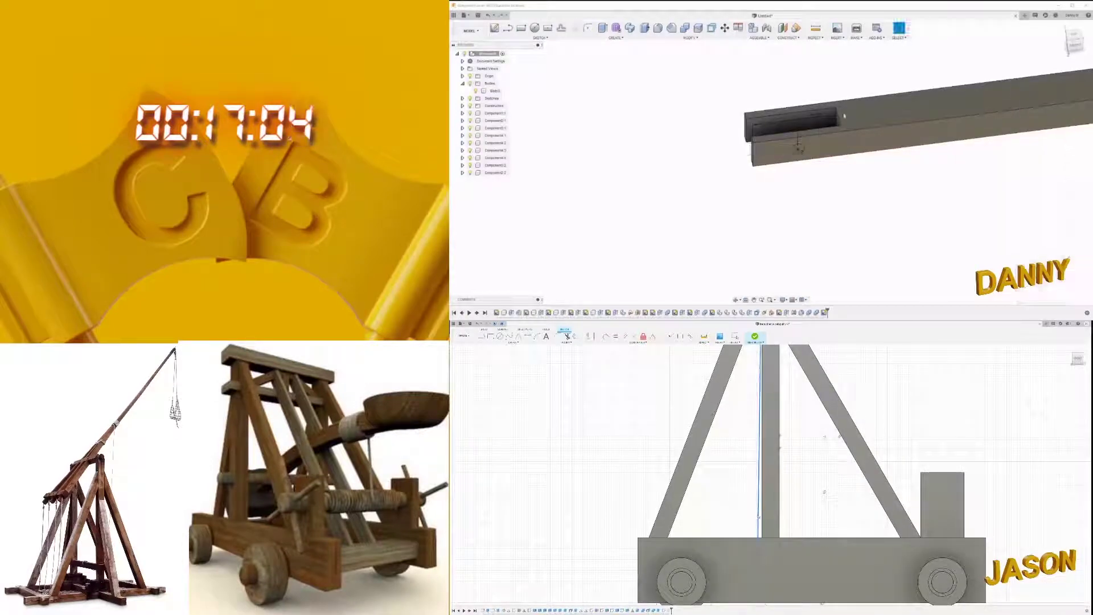
middle_click_drag(844, 116, 792, 165, "shift")
key("e")
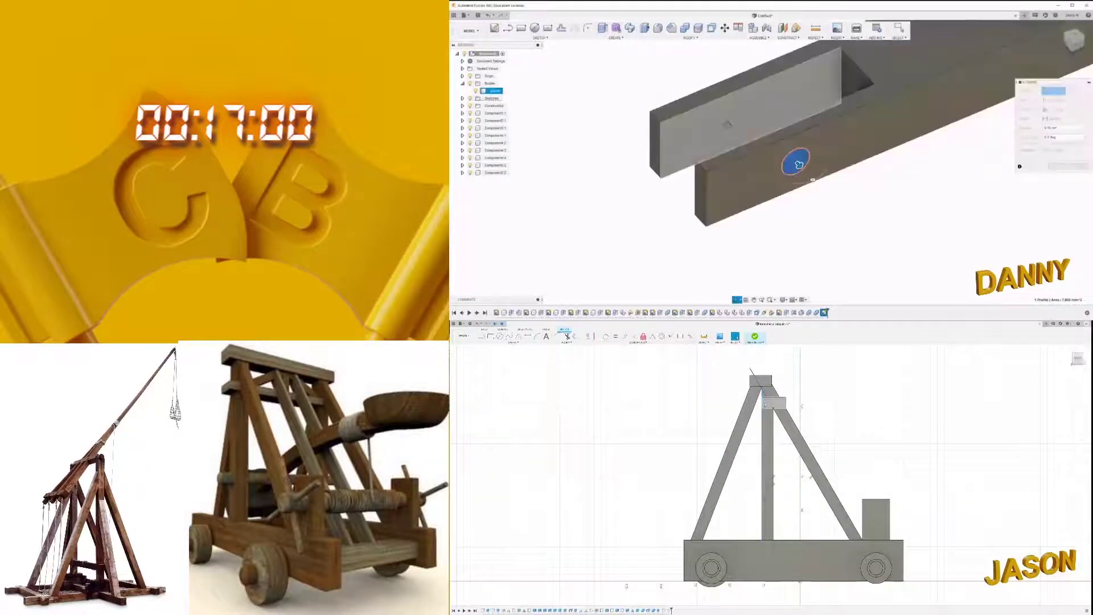
middle_click_drag(787, 218, 808, 239, "shift")
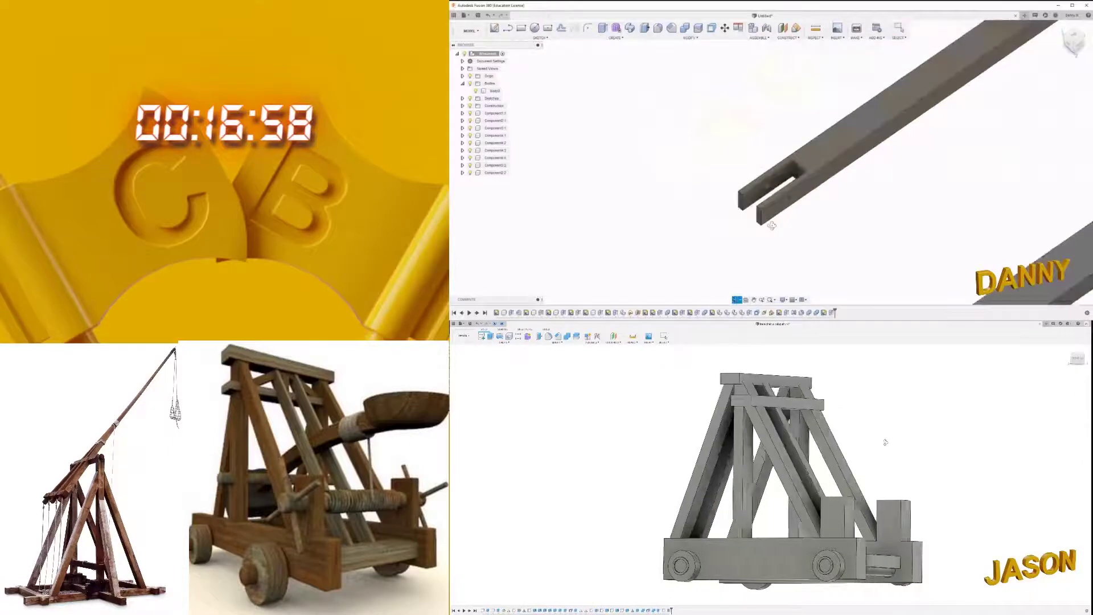
left_click(823, 312)
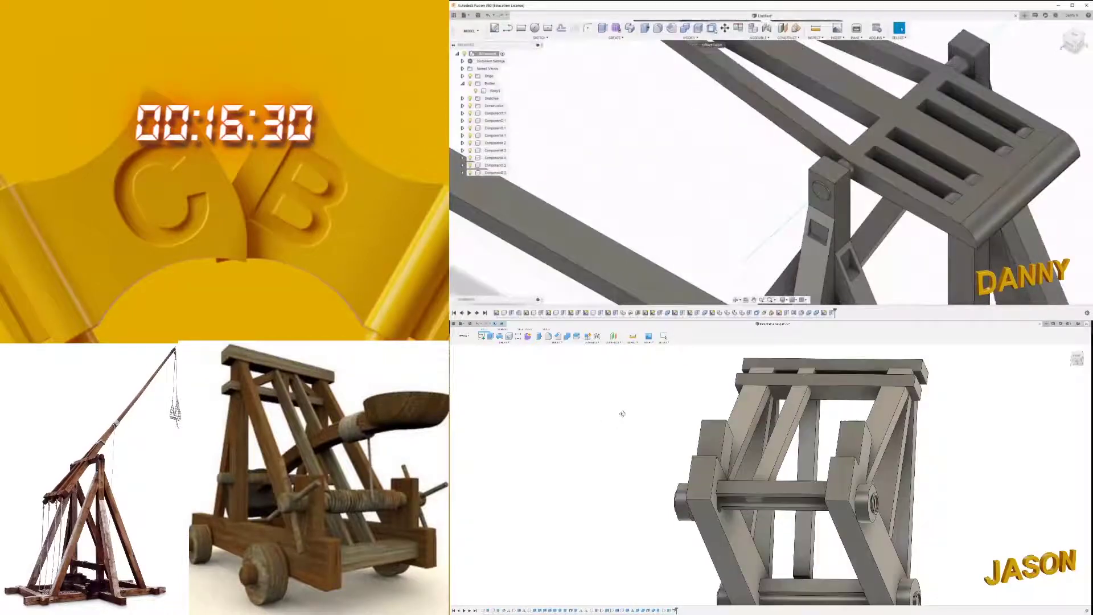
Step: Offset both end faces of the pivot axle with Offset Face
key("h")
left_click(818, 185)
scroll(824, 203, "up", 3)
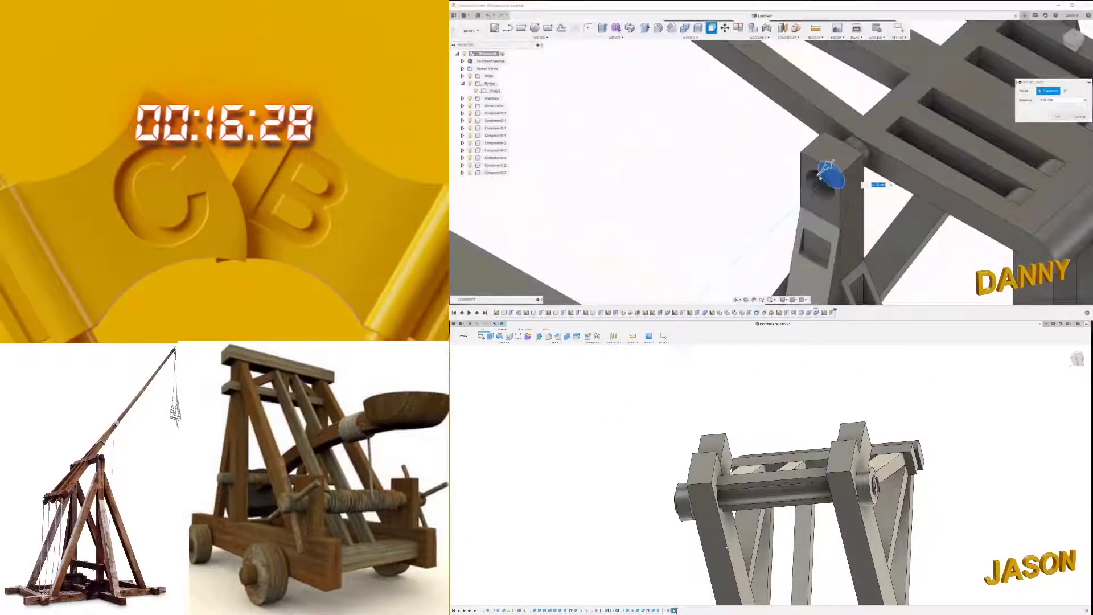
middle_click_drag(820, 178, 804, 173, "shift")
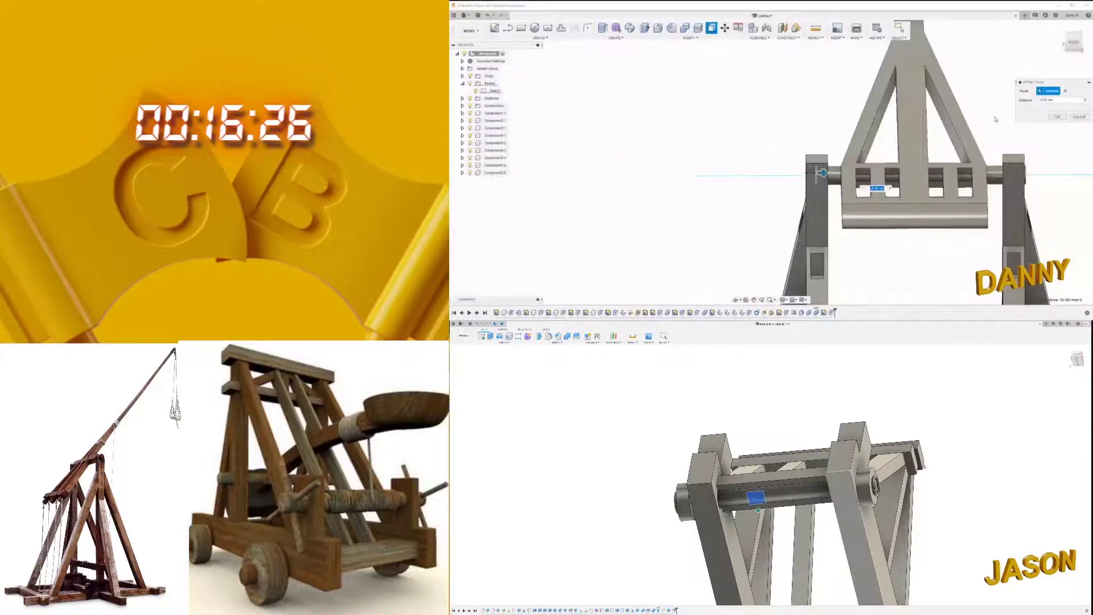
key("Return")
middle_click_drag(823, 173, 1004, 228, "shift")
scroll(1005, 227, "up", 3)
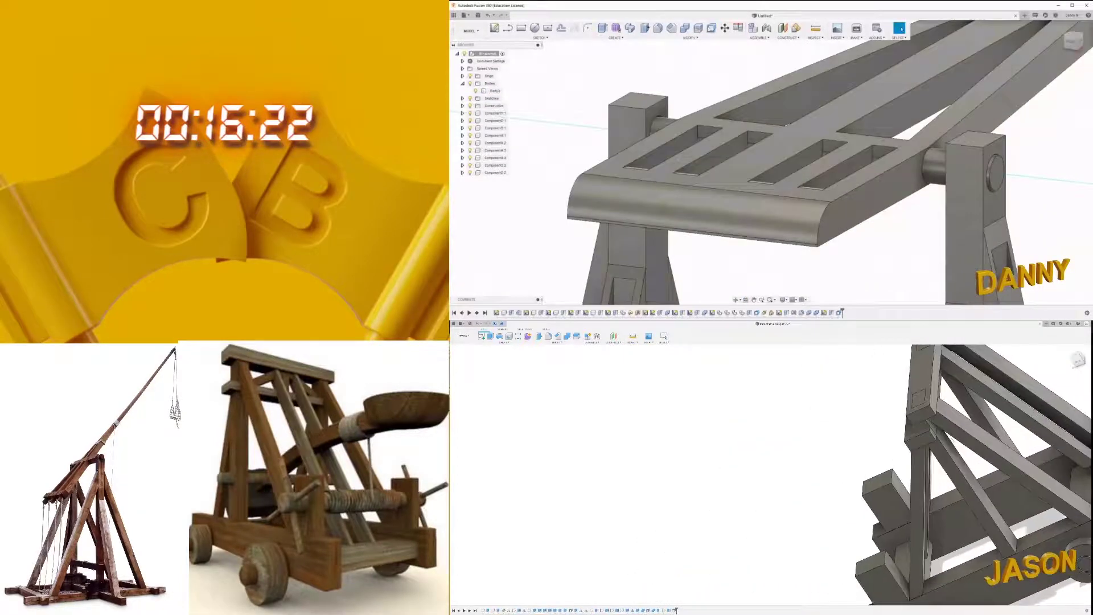
left_click(711, 28)
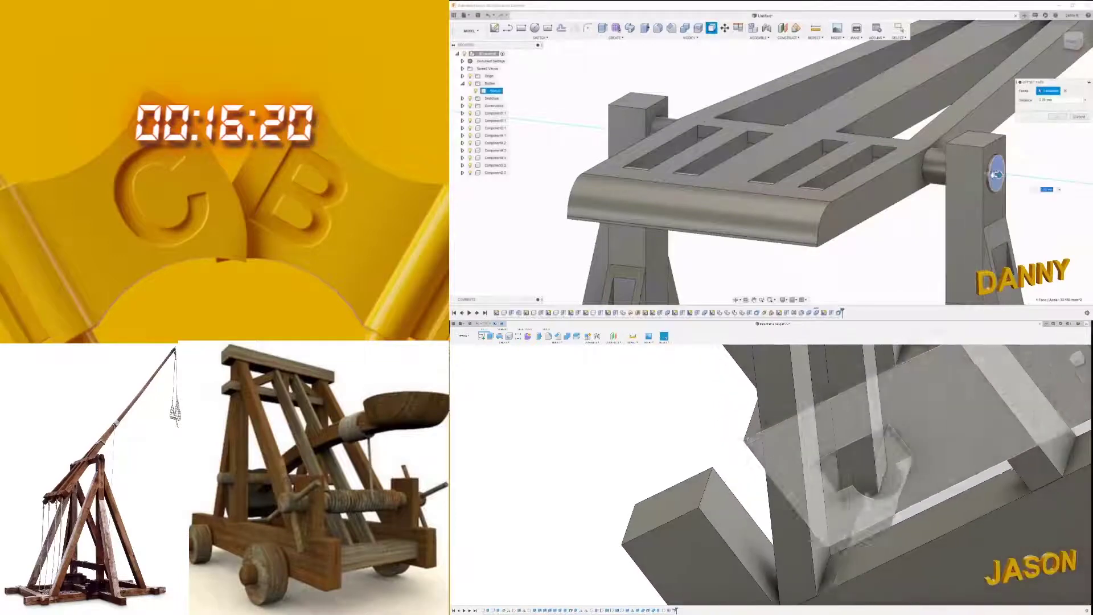
left_click(998, 173)
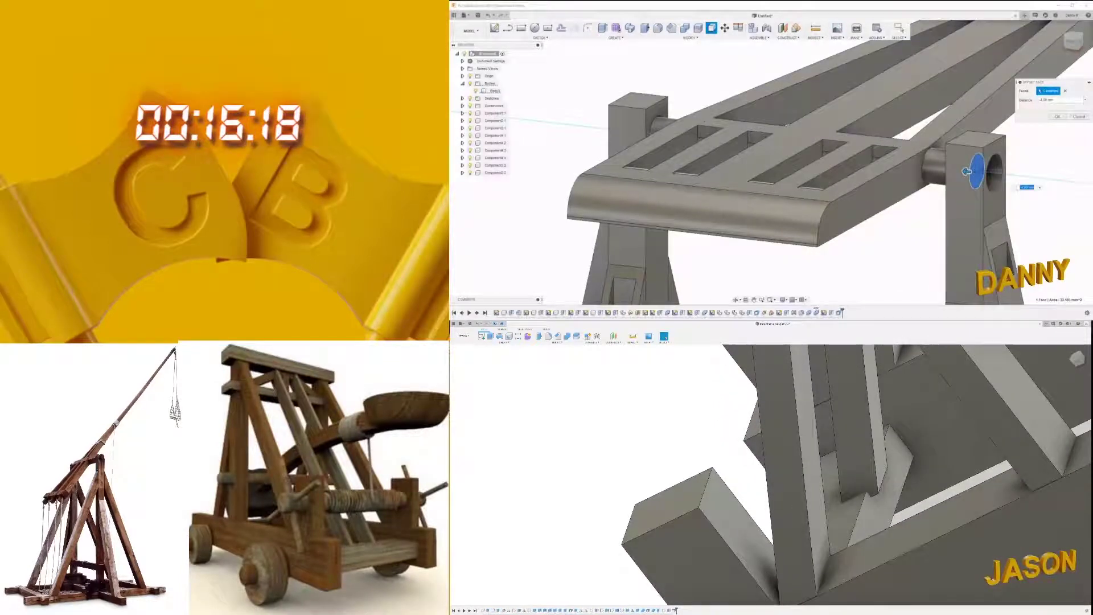
Step: Start a new sketch on the side post's outer face
middle_click_drag(1047, 134, 991, 239, "shift")
left_click(990, 239)
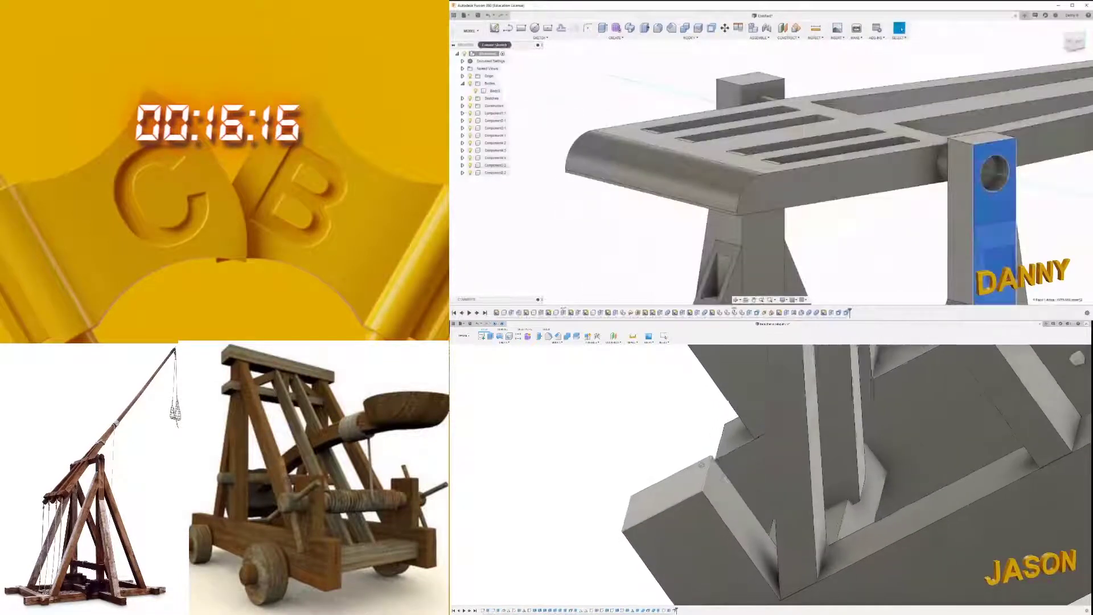
left_click(494, 27)
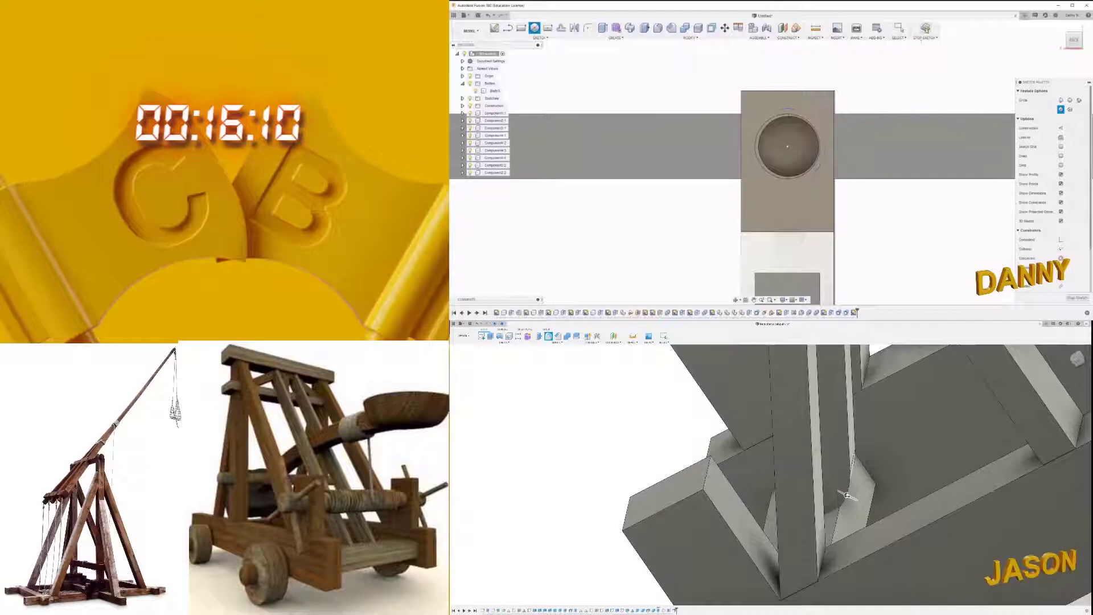
Step: Finish the post sketch and extrude its circle profiles as a cut into the post
left_click(925, 29)
left_click(789, 181)
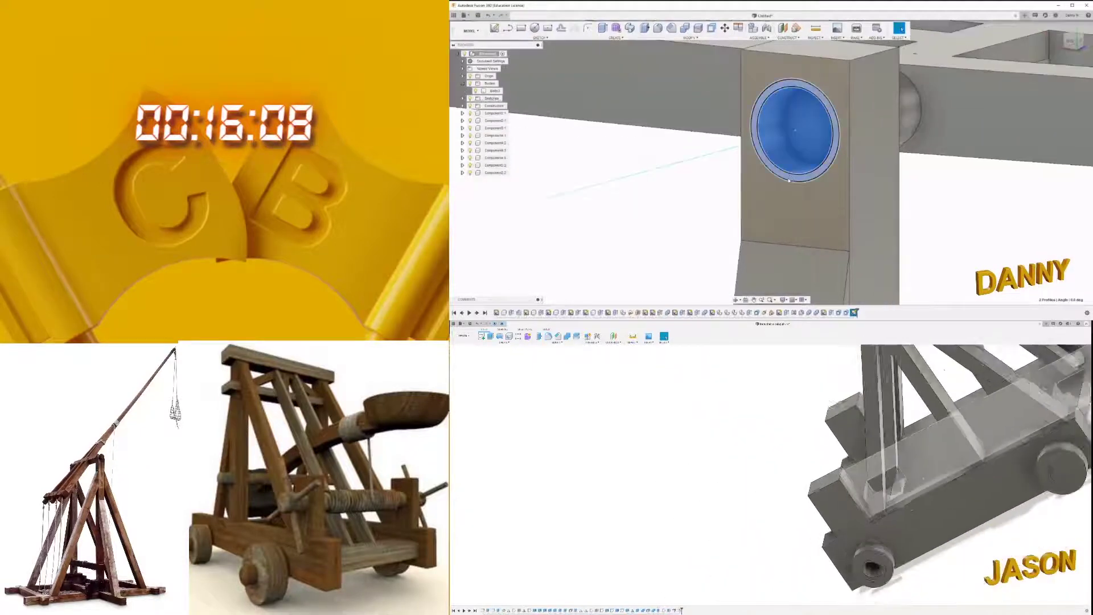
middle_click_drag(789, 181, 809, 154, "shift")
key("e")
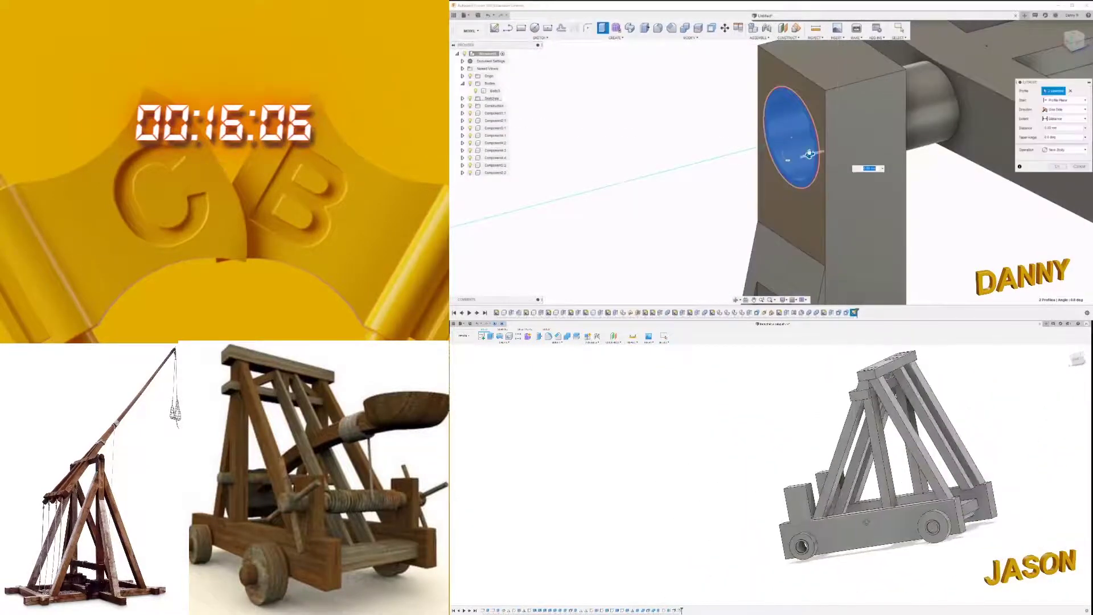
left_click_drag(809, 153, 852, 143)
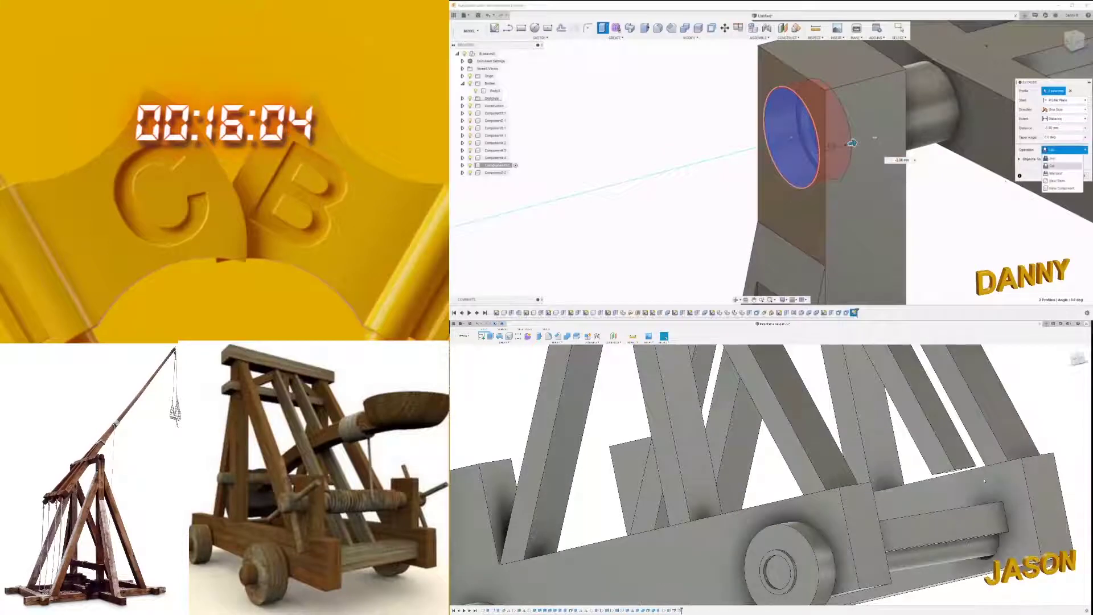
key("Return")
scroll(788, 203, "down", 10)
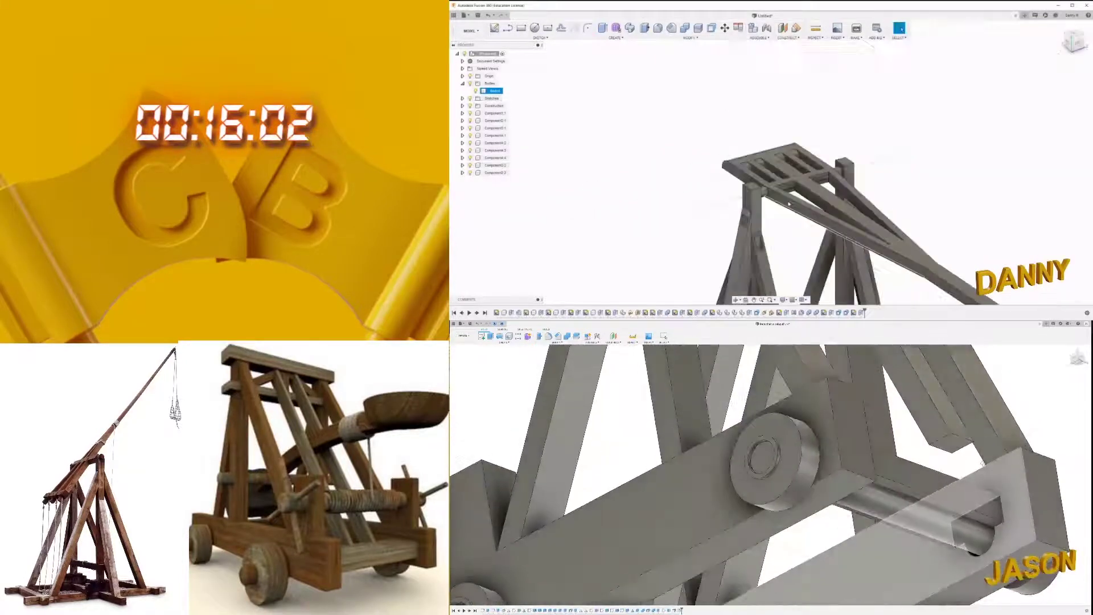
middle_click_drag(789, 203, 840, 184, "shift")
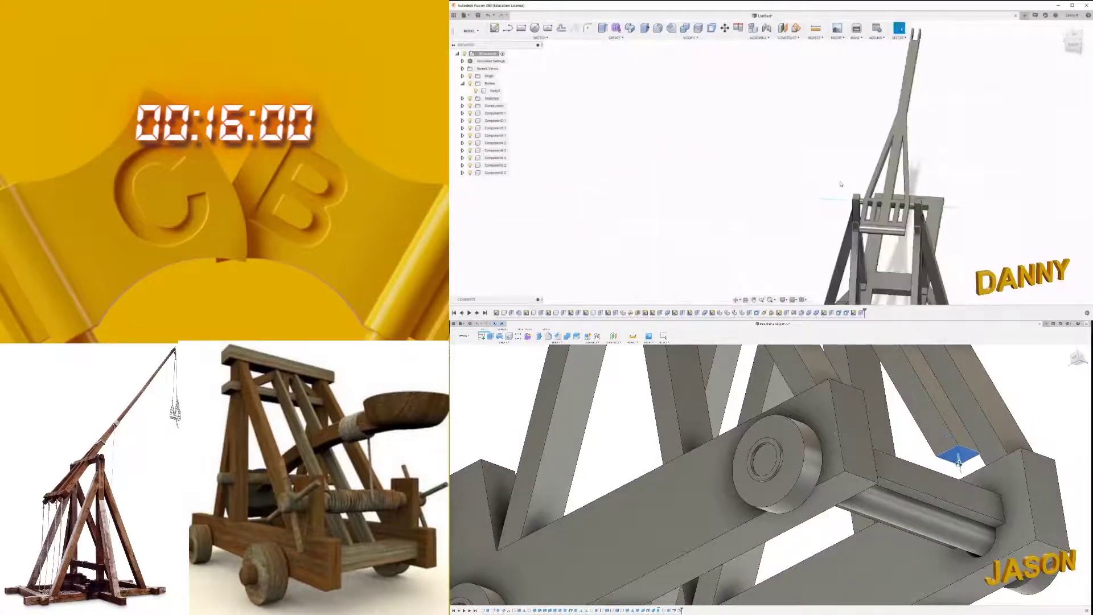
Step: Orbit around the trebuchet from front, overhead and side, then select the base crossbeam's top face
scroll(869, 244, "up", 5)
mouse_move(869, 227)
middle_mouse_down("shift")
mouse_move(891, 145)
mouse_move(947, 192)
middle_mouse_up("shift")
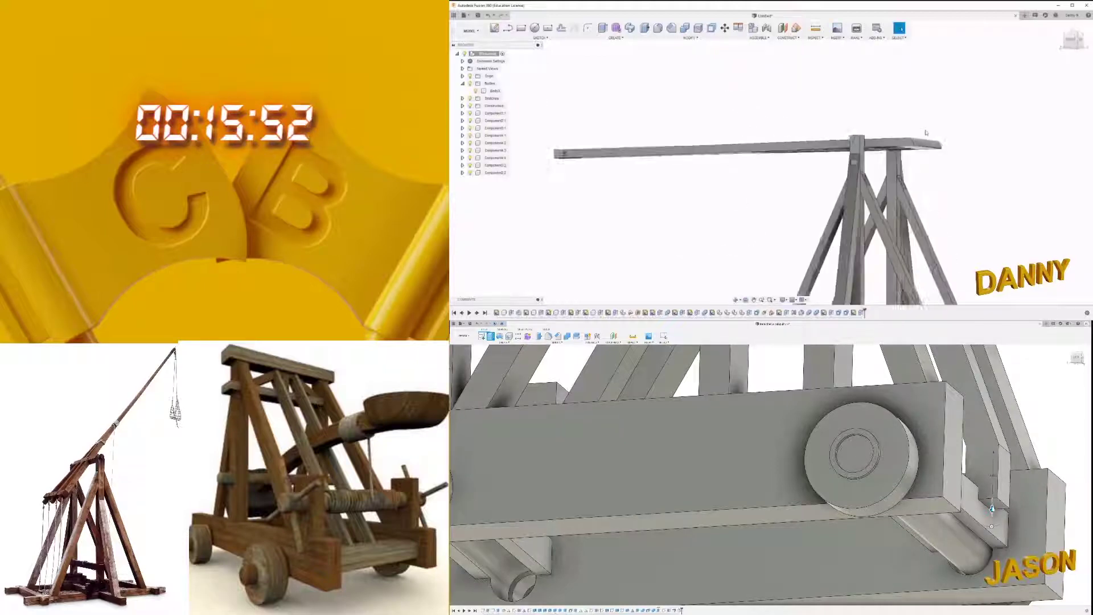
middle_click_drag(925, 133, 923, 161, "shift")
scroll(923, 161, "down", 3)
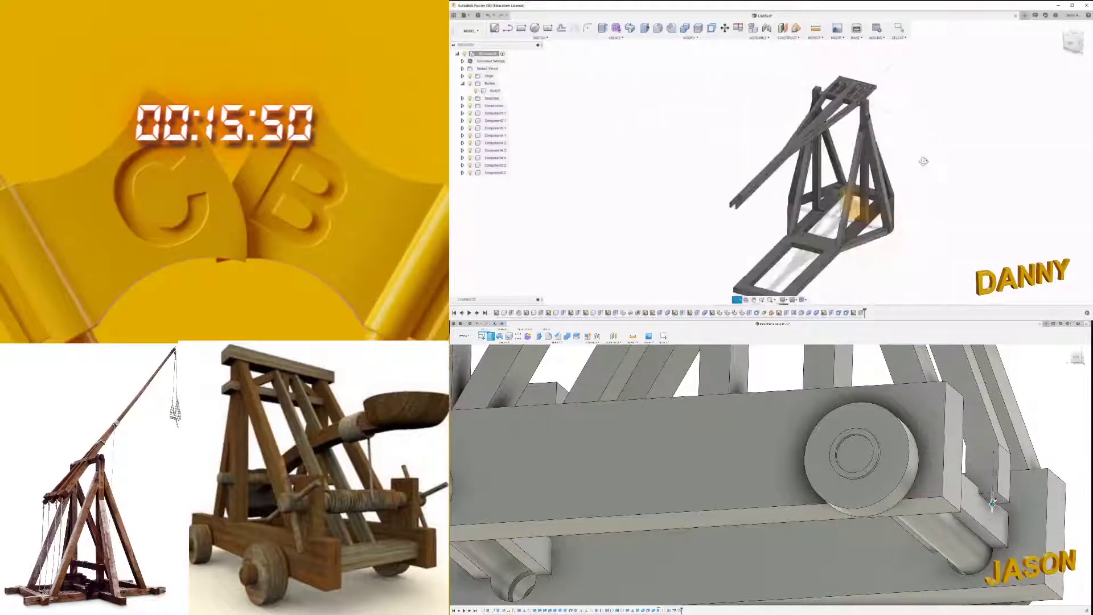
scroll(923, 161, "up", 5)
middle_click_drag(924, 162, 734, 205, "shift")
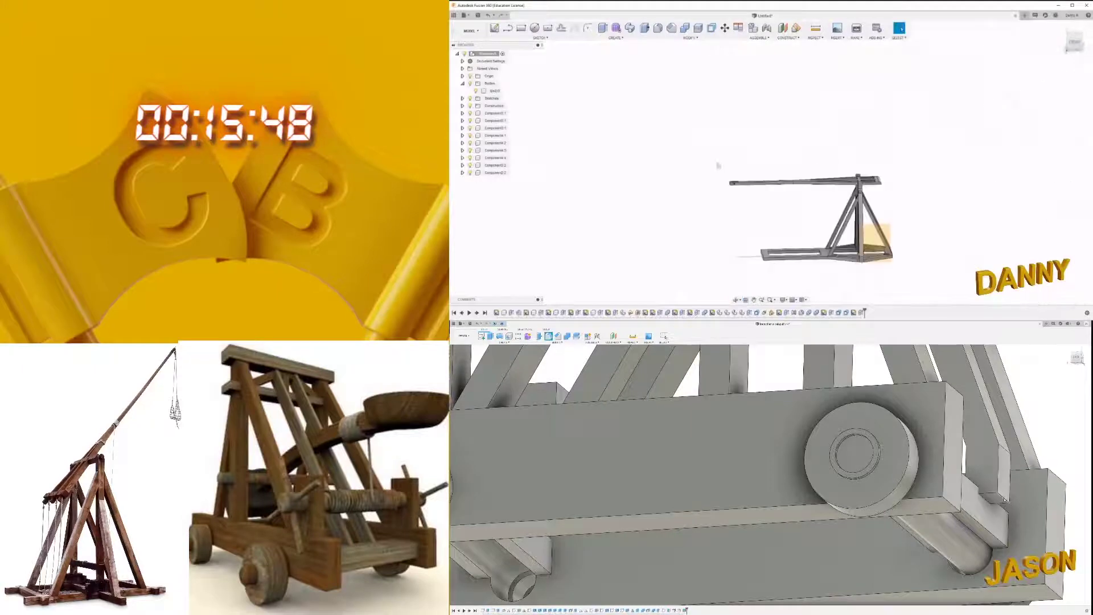
middle_click_drag(873, 268, 876, 289, "shift")
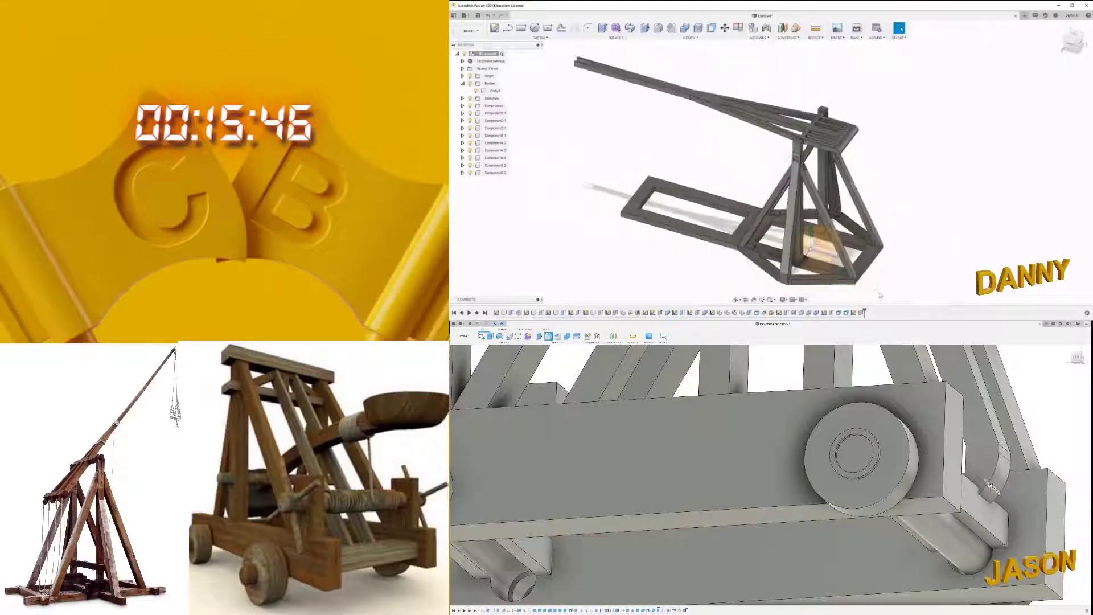
scroll(880, 295, "up", 3)
middle_click_drag(879, 295, 870, 241, "shift")
scroll(870, 240, "down", 3)
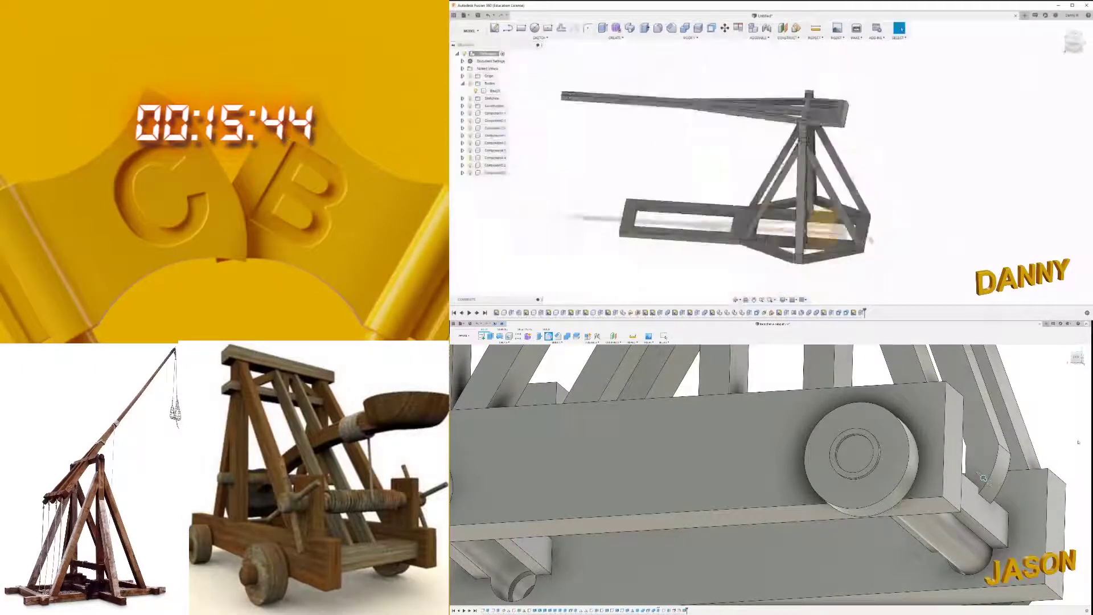
scroll(871, 240, "up", 3)
left_click(740, 221)
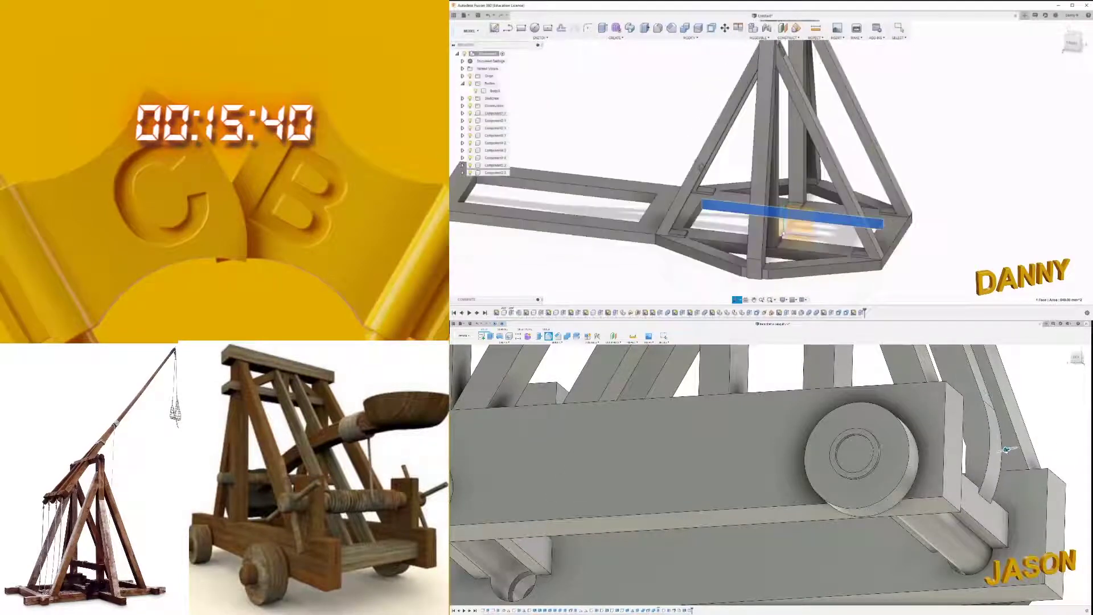
Step: Orbit to top-down and front views of the tower frame, ending with the base arm extending left
scroll(743, 185, "down", 3)
scroll(1019, 438, "down", 2)
scroll(1035, 426, "down", 2)
middle_click_drag(1035, 427, 942, 443, "shift")
middle_click_drag(743, 185, 812, 268, "shift")
scroll(812, 268, "up", 3)
middle_click_drag(942, 443, 926, 501, "shift")
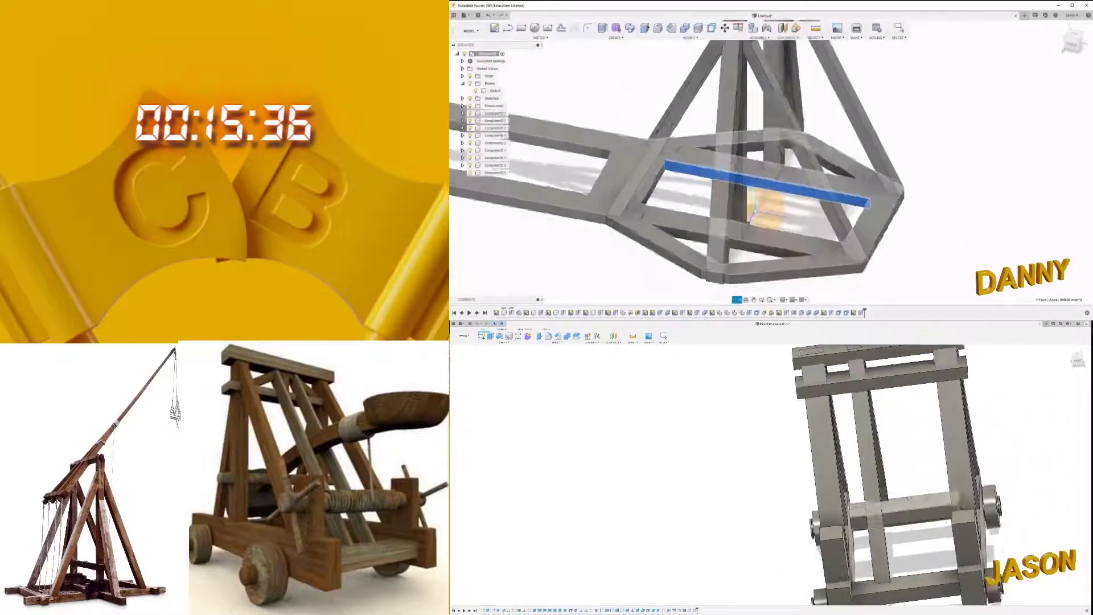
middle_click_drag(812, 268, 737, 300, "shift")
scroll(763, 279, "down", 3)
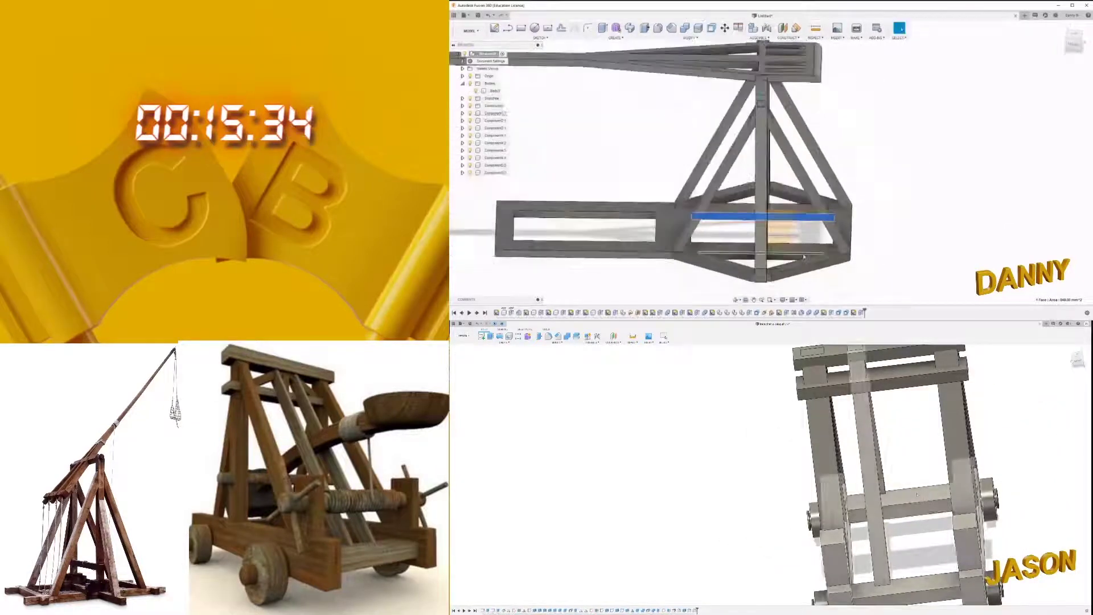
scroll(792, 259, "up", 3)
scroll(792, 259, "down", 3)
scroll(792, 259, "up", 4)
scroll(870, 461, "down", 2)
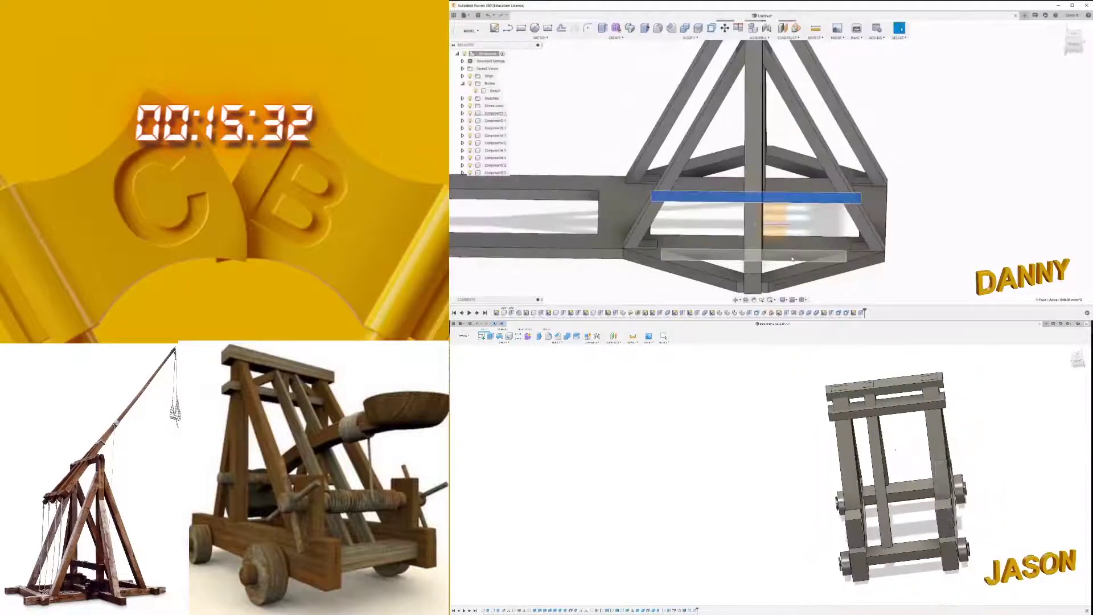
middle_click_drag(792, 259, 843, 239, "shift")
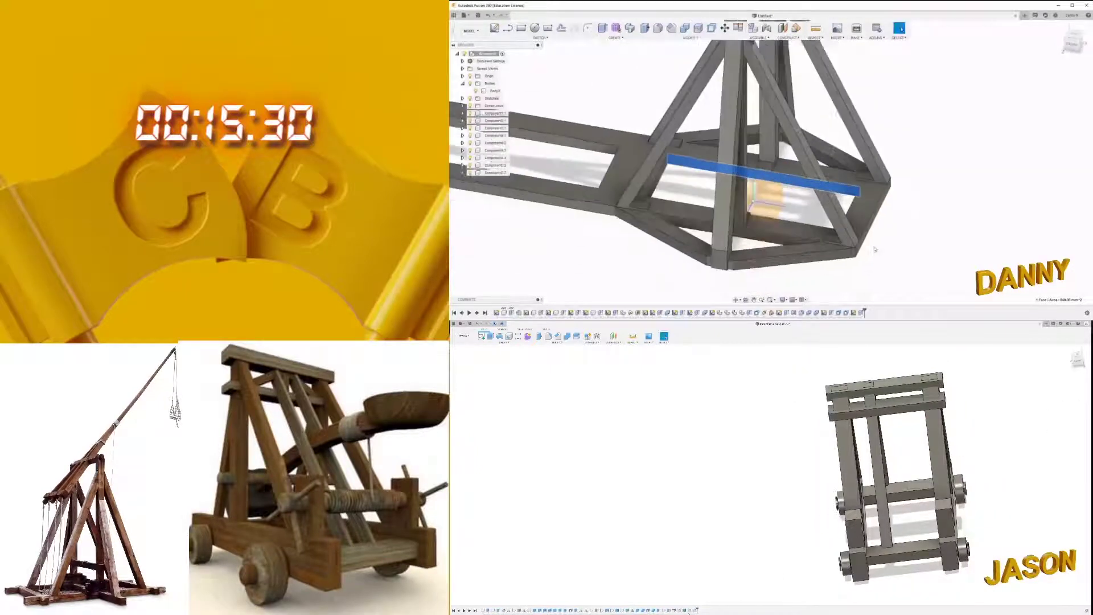
scroll(843, 239, "up", 5)
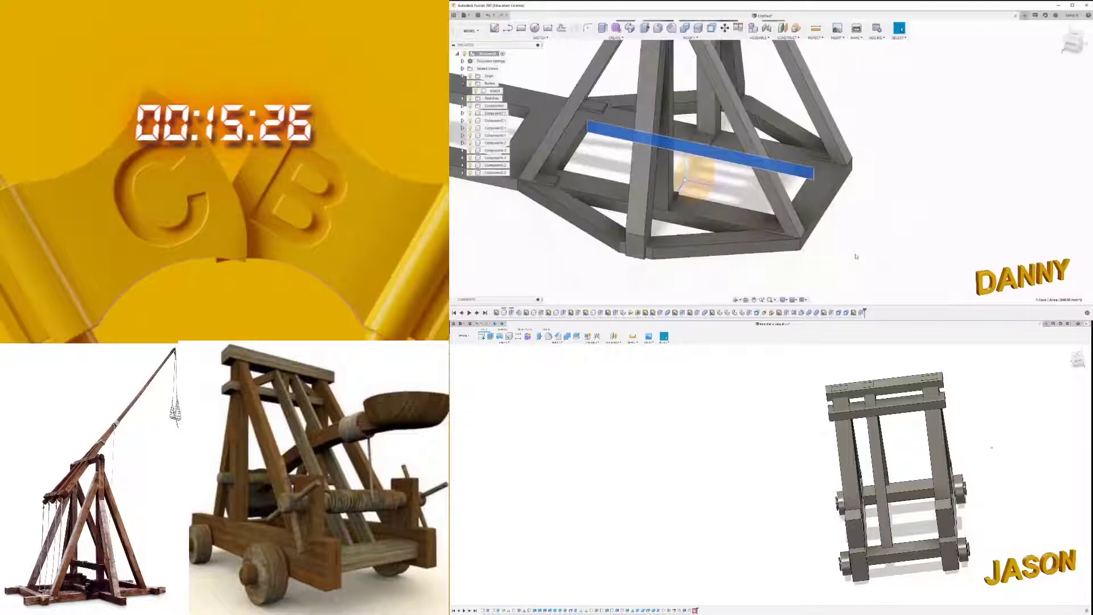
mouse_move(855, 257)
middle_mouse_down("shift")
mouse_move(825, 254)
mouse_move(865, 252)
mouse_move(805, 274)
mouse_move(829, 268)
mouse_move(832, 251)
middle_mouse_up("shift")
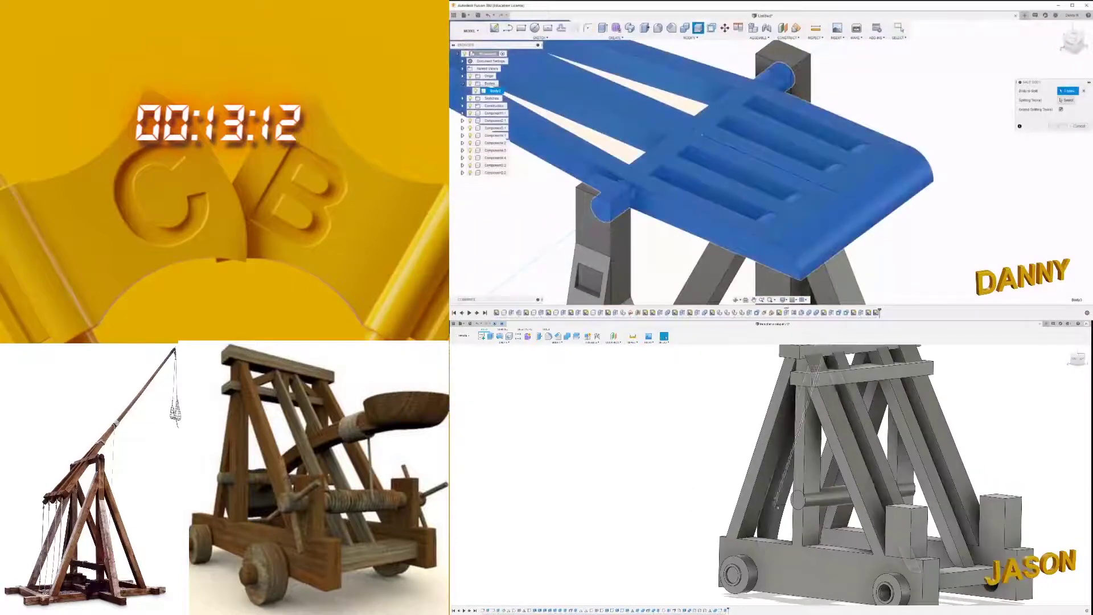
Step: Use the vertical body as the splitting tool and apply the split to the arm
left_click(698, 187)
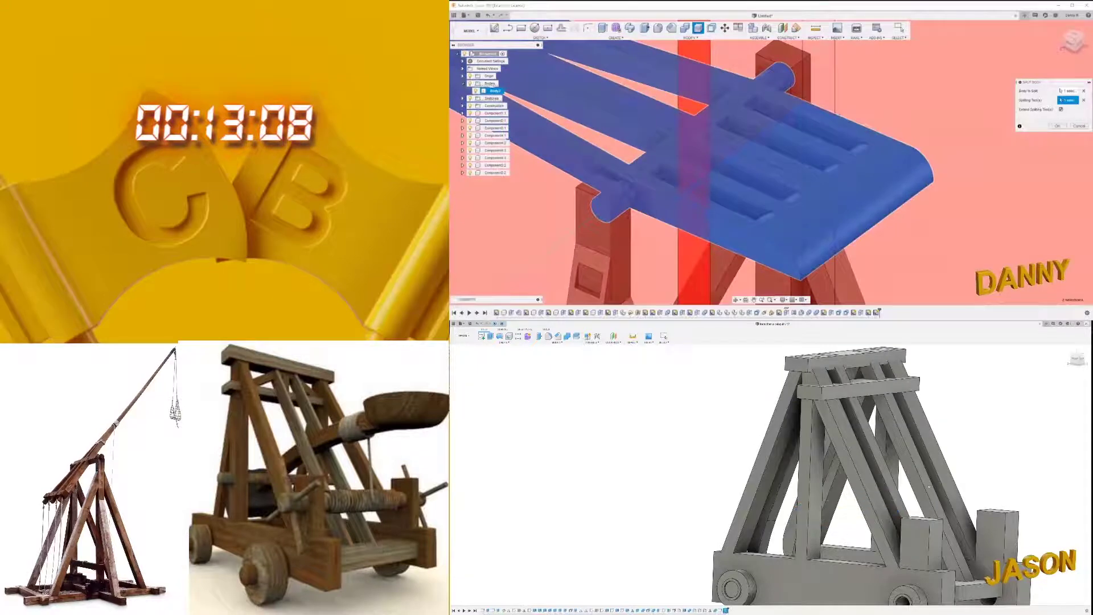
key("Return")
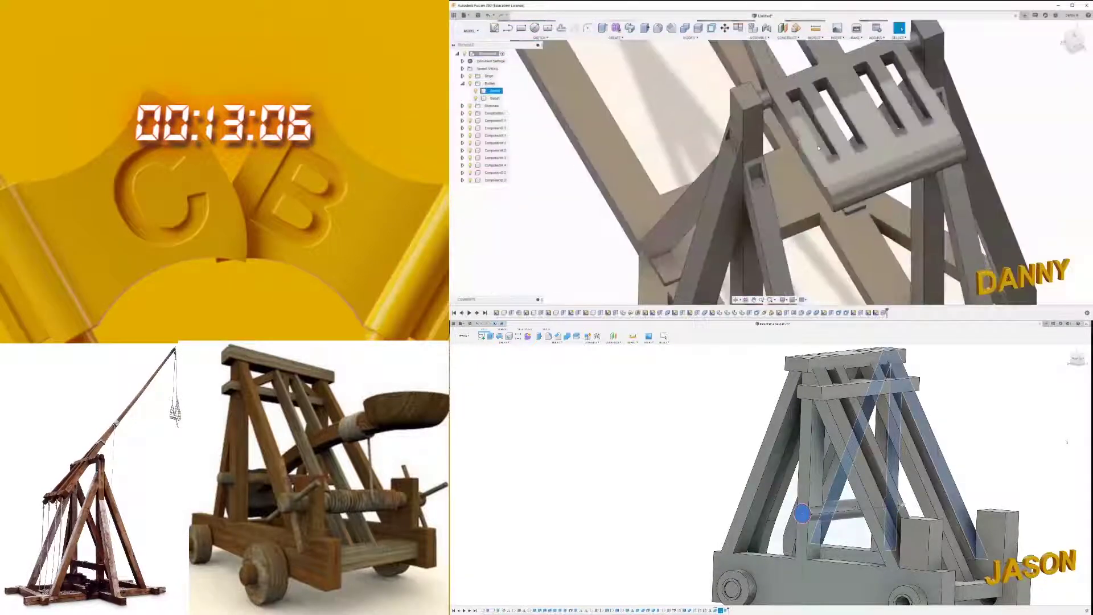
mouse_move(895, 145)
middle_mouse_down("shift")
mouse_move(807, 122)
mouse_move(740, 131)
mouse_move(788, 267)
middle_mouse_up("shift")
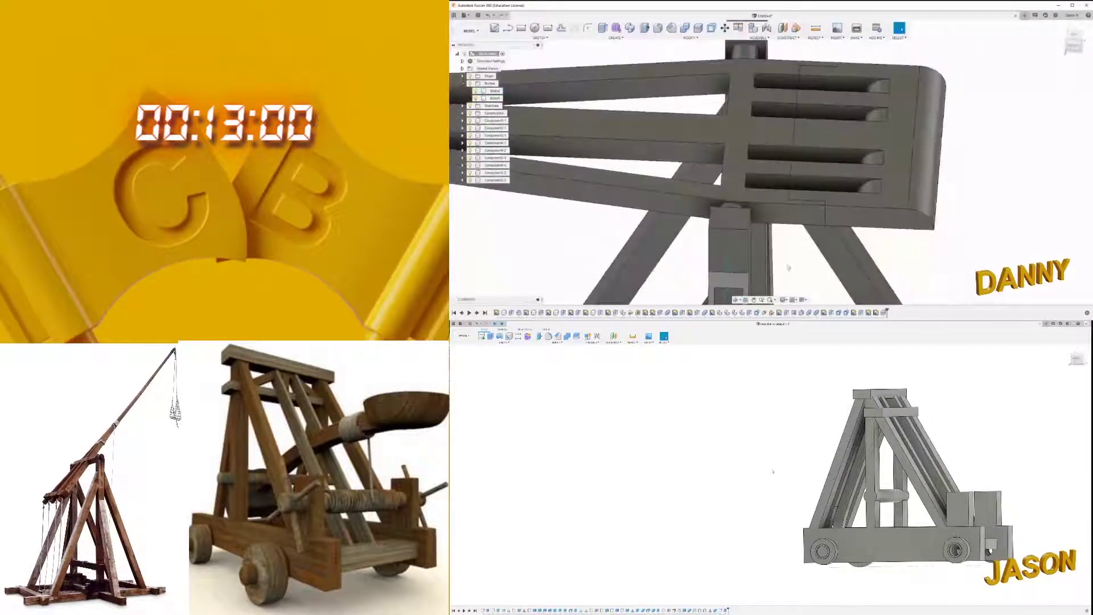
scroll(822, 177, "up", 5)
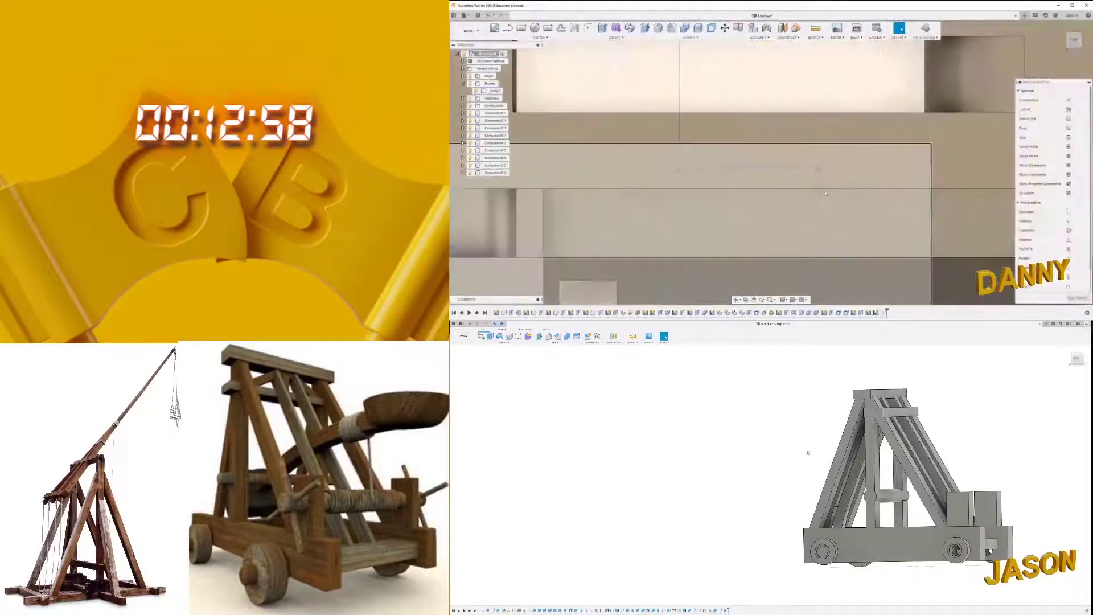
mouse_move(969, 453)
middle_mouse_down("shift")
mouse_move(930, 532)
mouse_move(945, 524)
middle_mouse_up("shift")
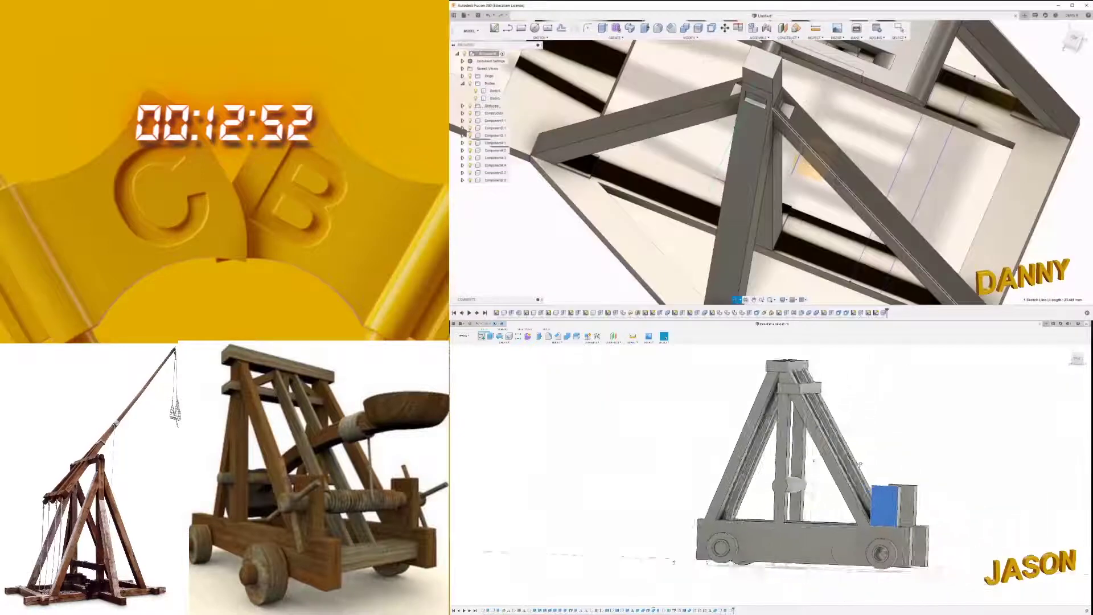
Step: Orbit around the frame and confirm the Extrude cut so the holes pass through the side plates
scroll(895, 143, "down", 5)
middle_click_drag(895, 144, 841, 227, "shift")
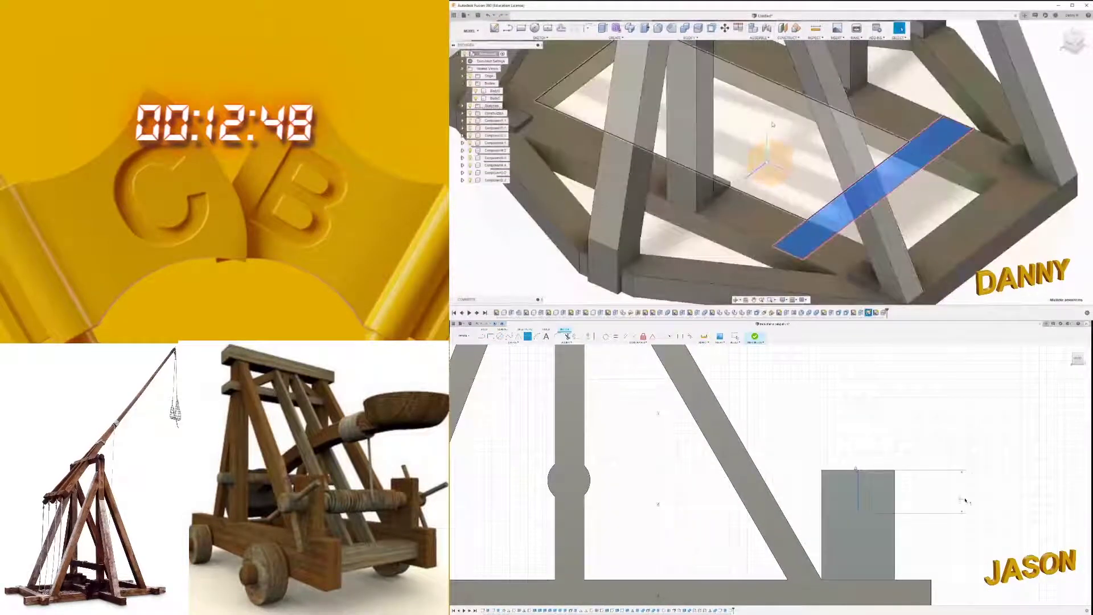
middle_click_drag(942, 149, 888, 171, "shift")
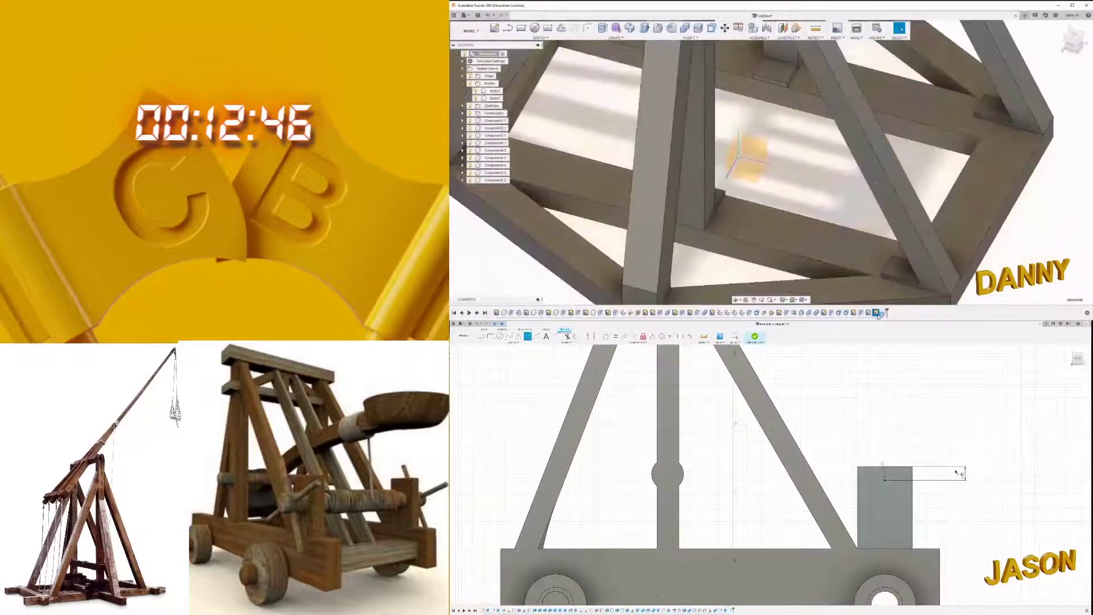
scroll(880, 503, "up", 2)
left_click(878, 482)
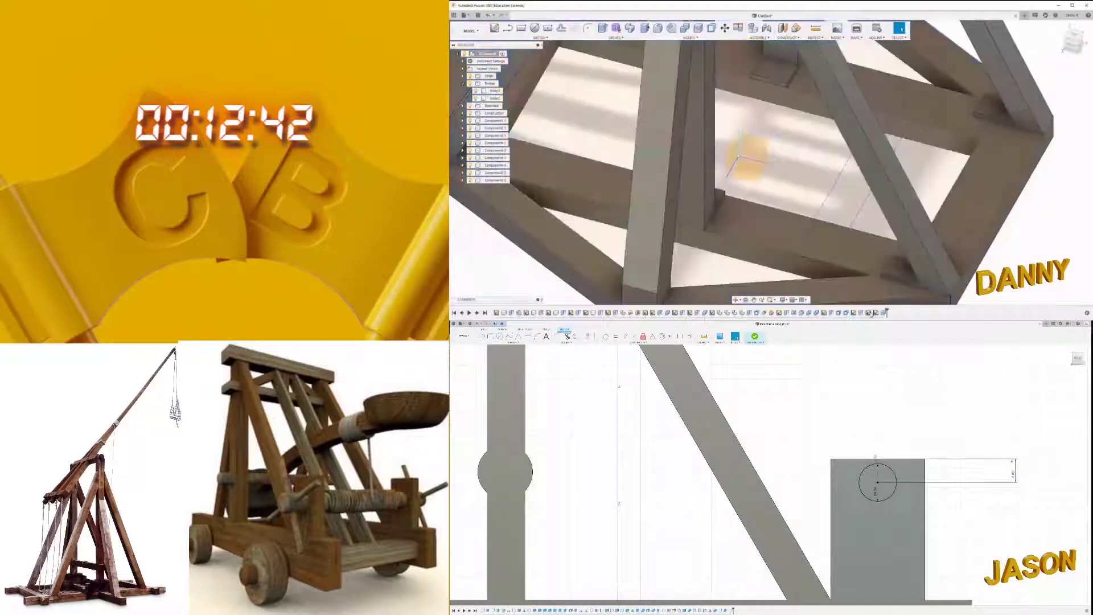
scroll(996, 495, "down", 2)
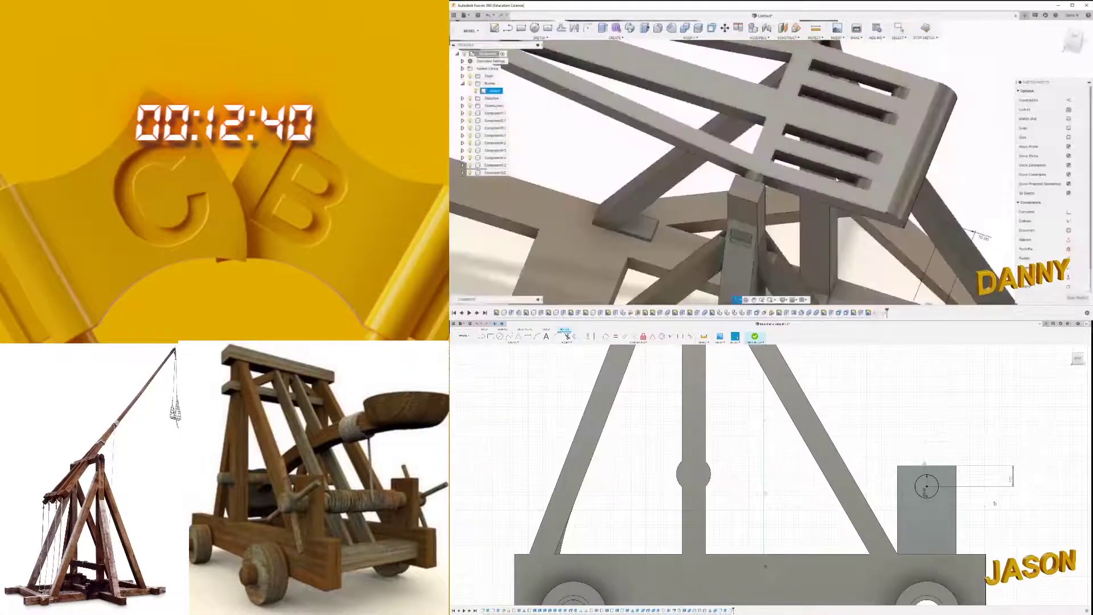
scroll(995, 503, "down", 2)
middle_click_drag(994, 503, 755, 525, "shift")
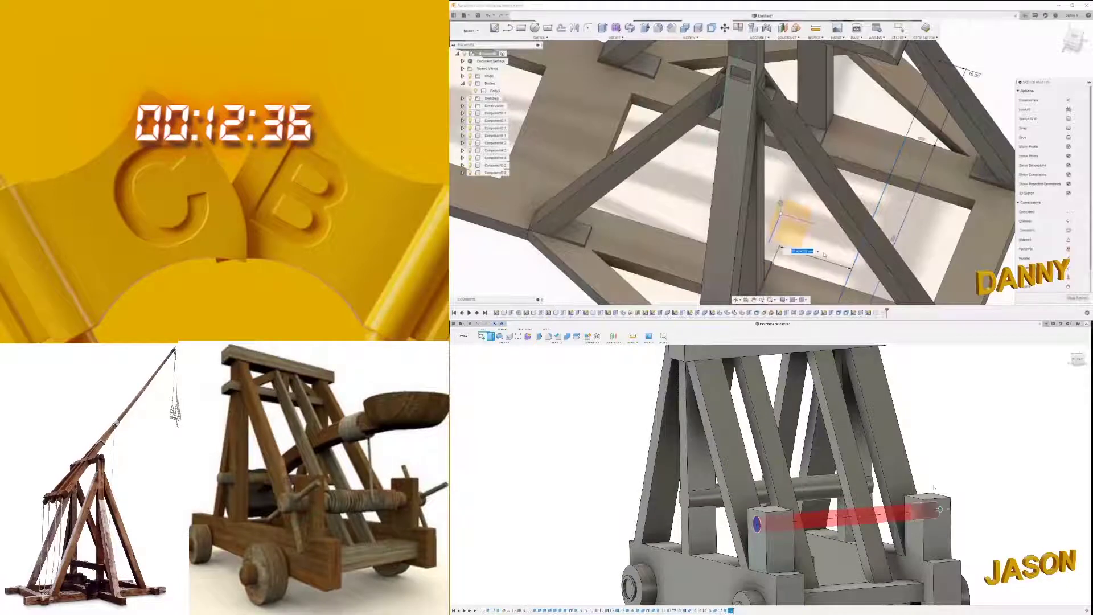
middle_click_drag(933, 487, 921, 476, "shift")
middle_click_drag(822, 251, 804, 227, "shift")
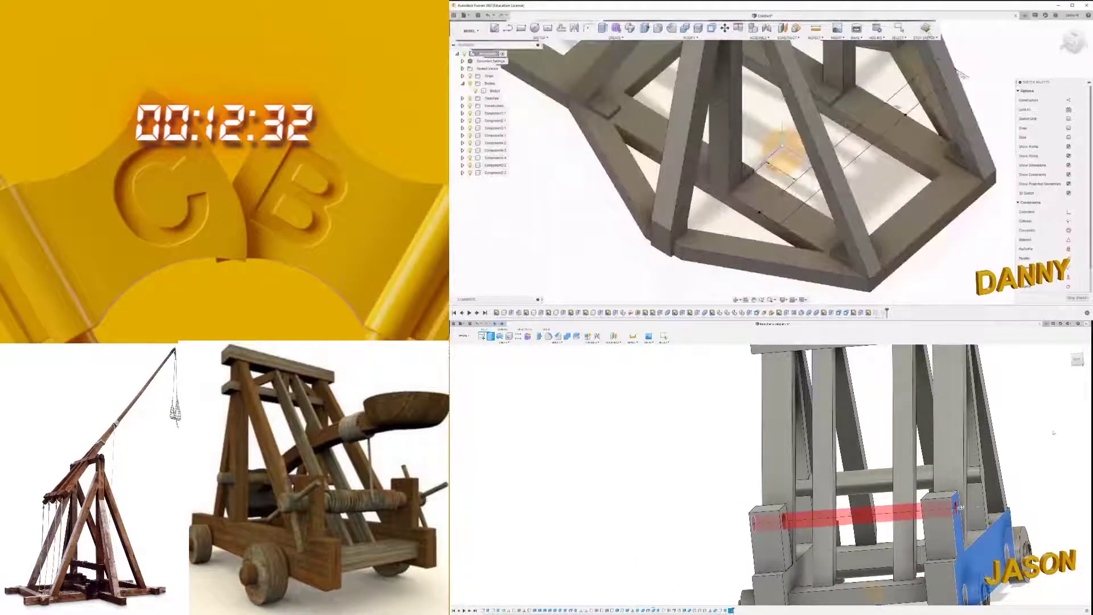
key("Return")
Step: Start a new sketch on a side plate face
middle_click_drag(960, 507, 998, 489, "shift")
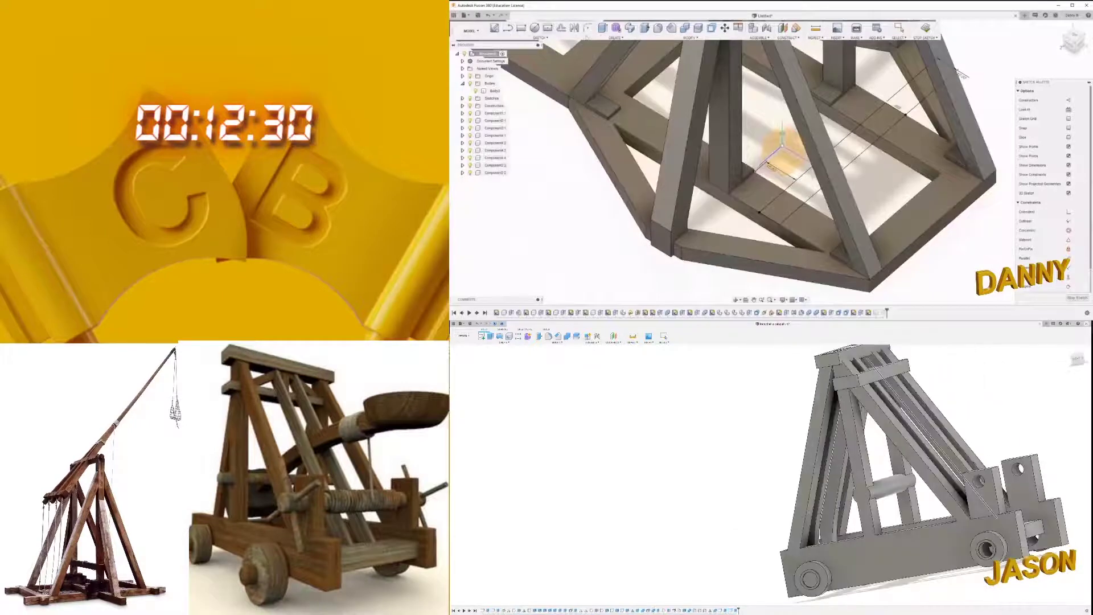
left_click(521, 29)
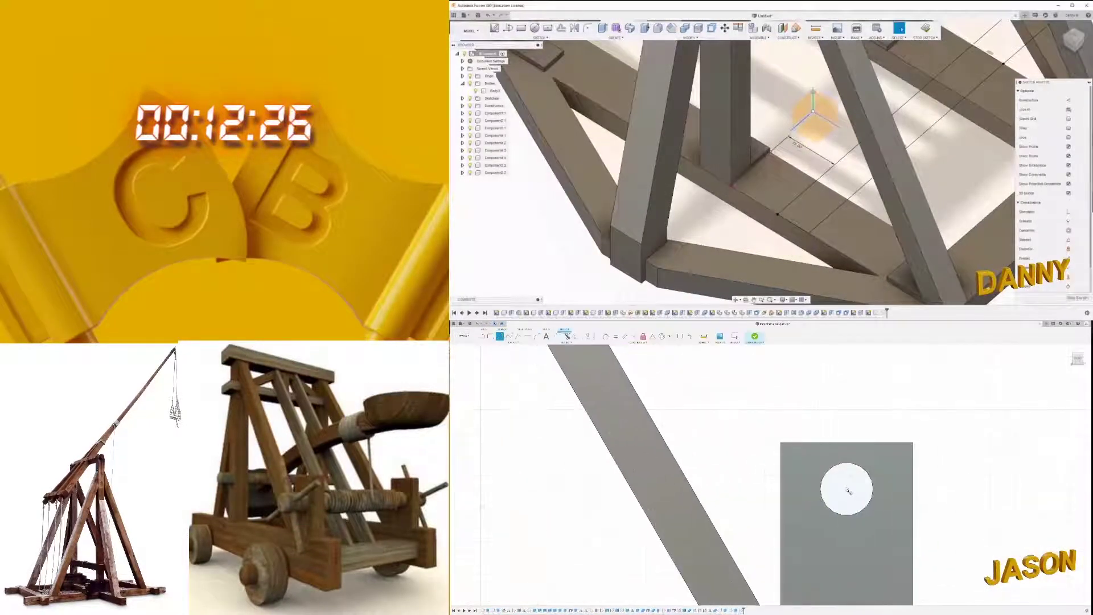
key("Escape")
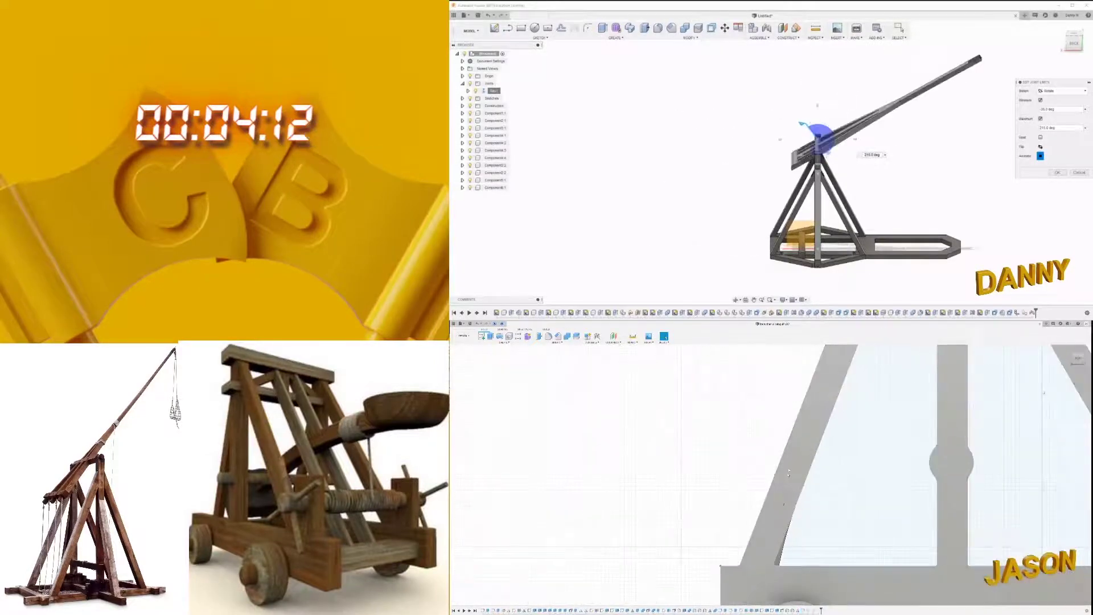
Step: Preview the trebuchet arm swinging within its joint limits
left_click(788, 475)
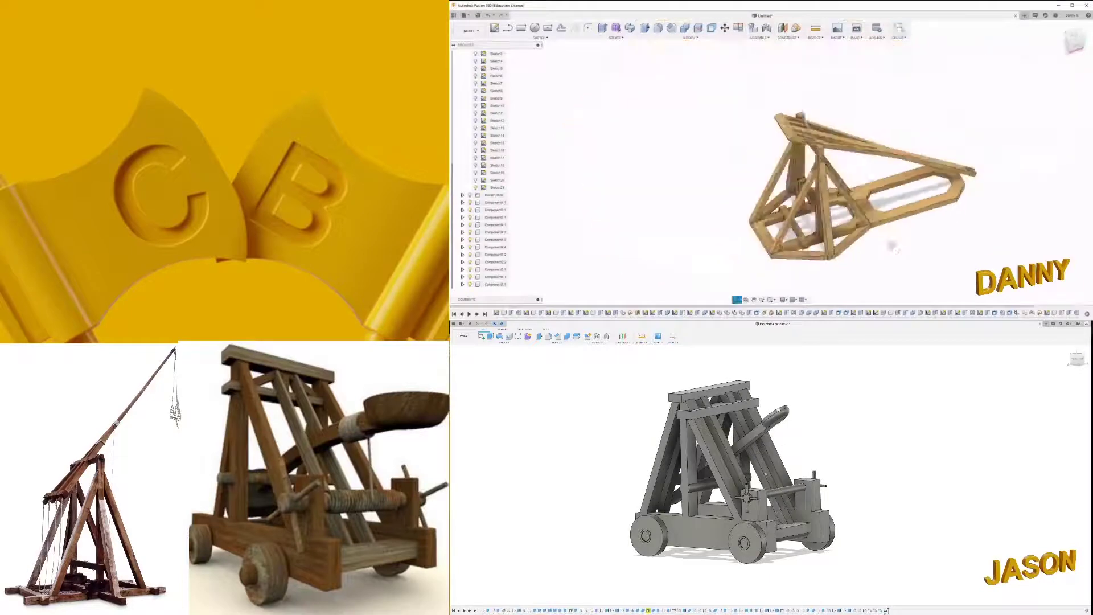
Step: Save the design with the name 'Trebuchet', then head to the Render workspace
left_click(477, 16)
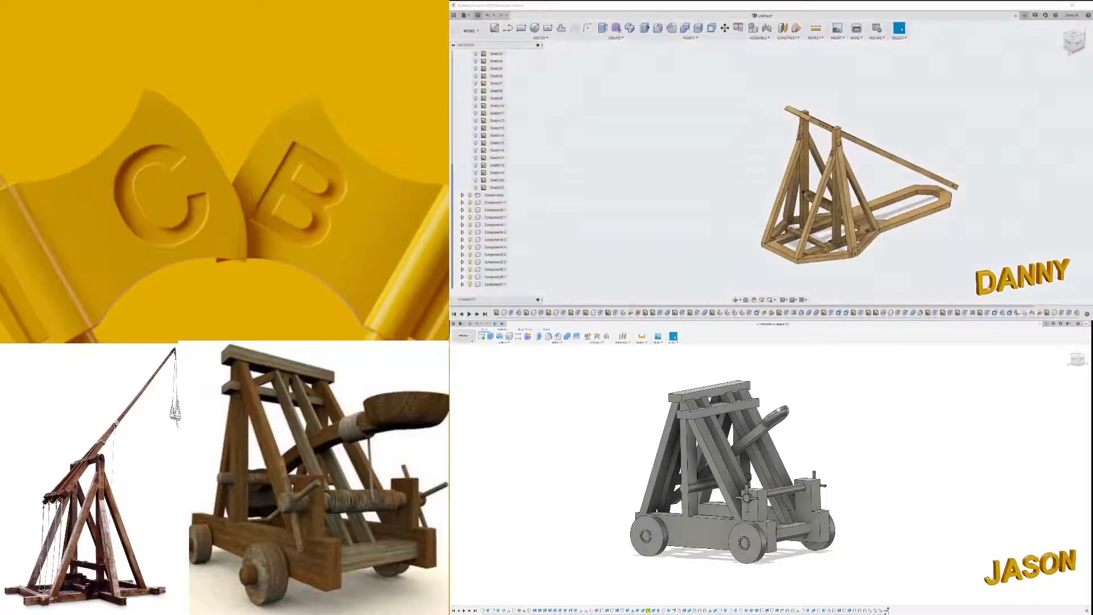
type("Trebuchet")
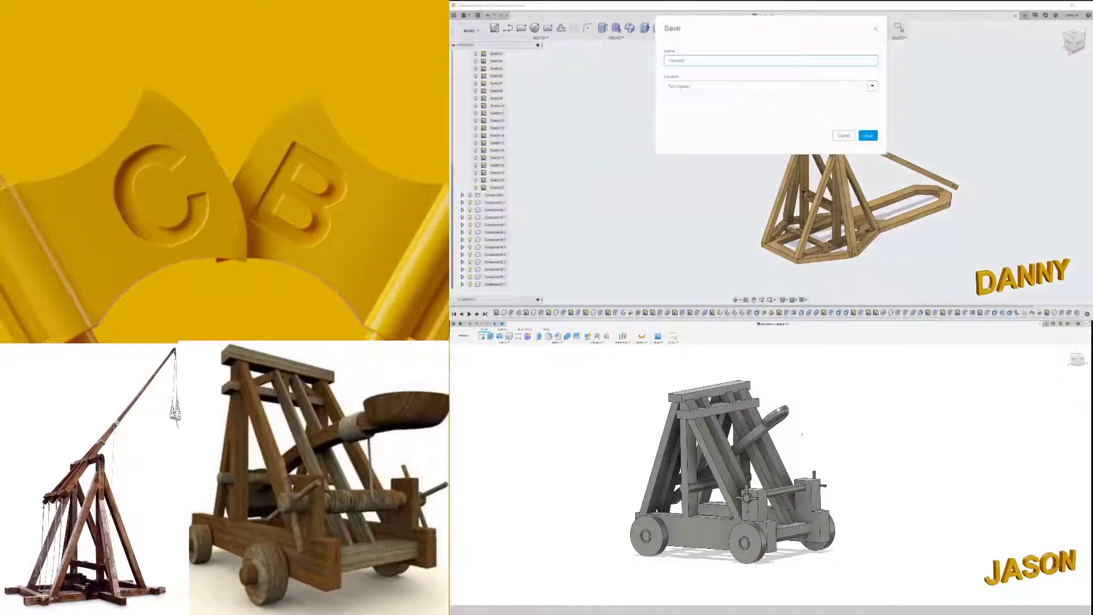
key("BackSpace")
key("BackSpace")
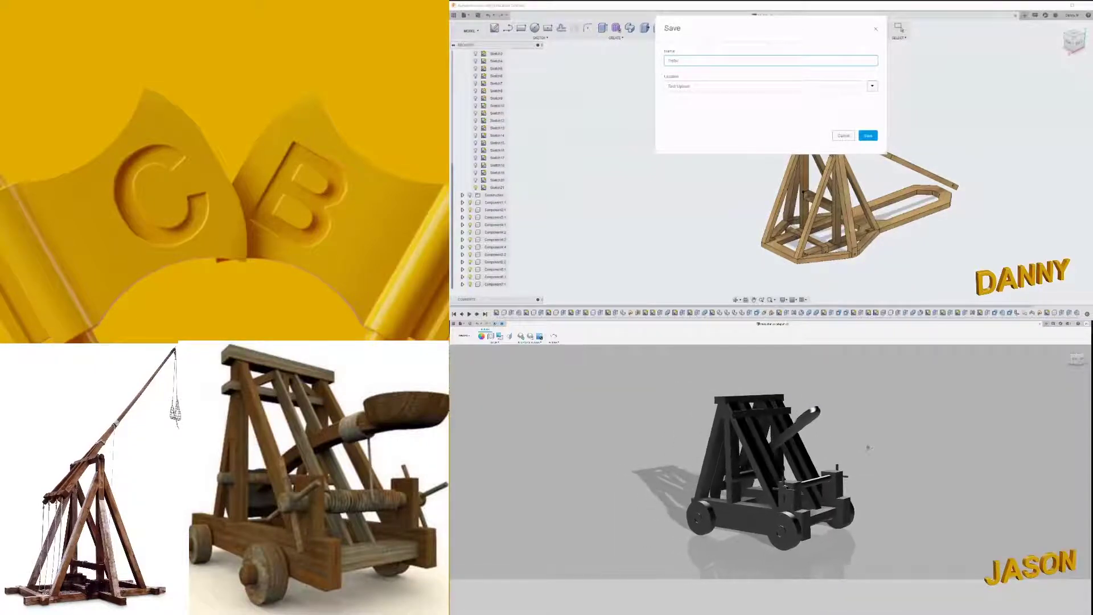
type("het")
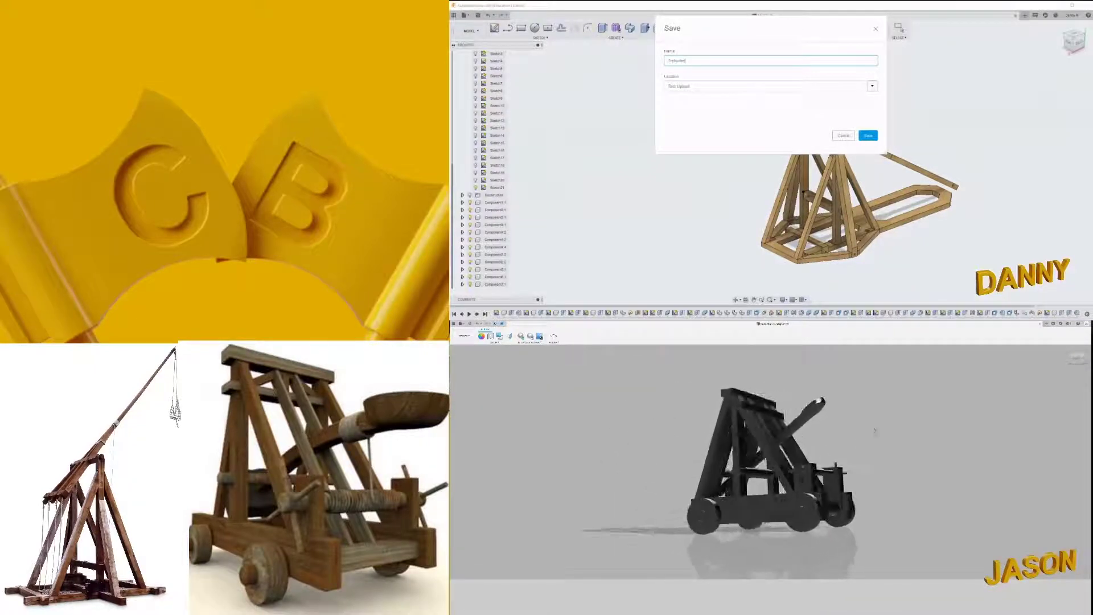
left_click(868, 135)
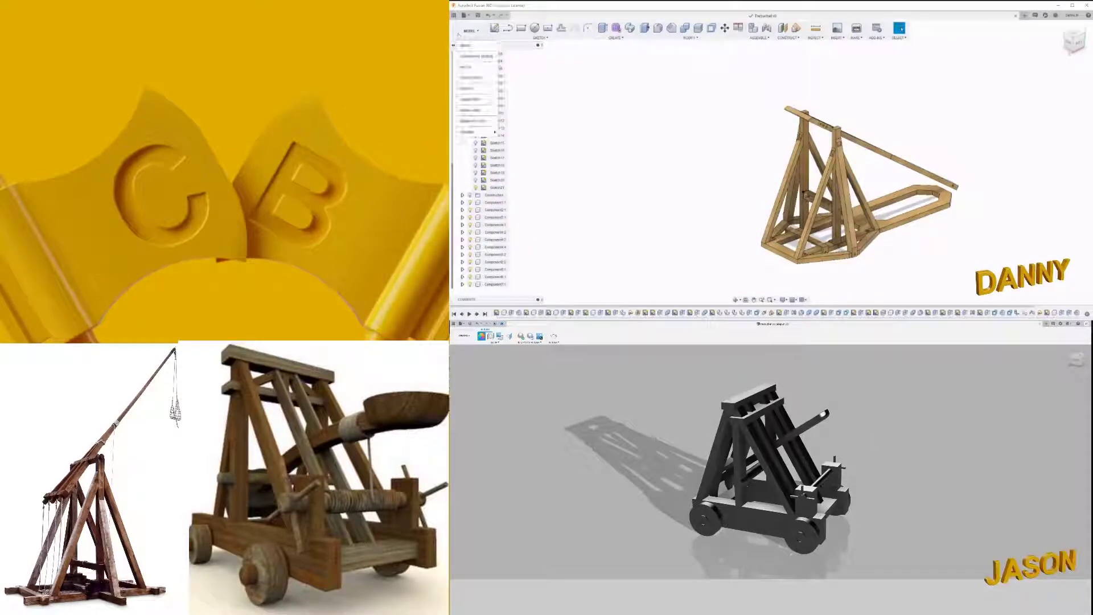
left_click(467, 89)
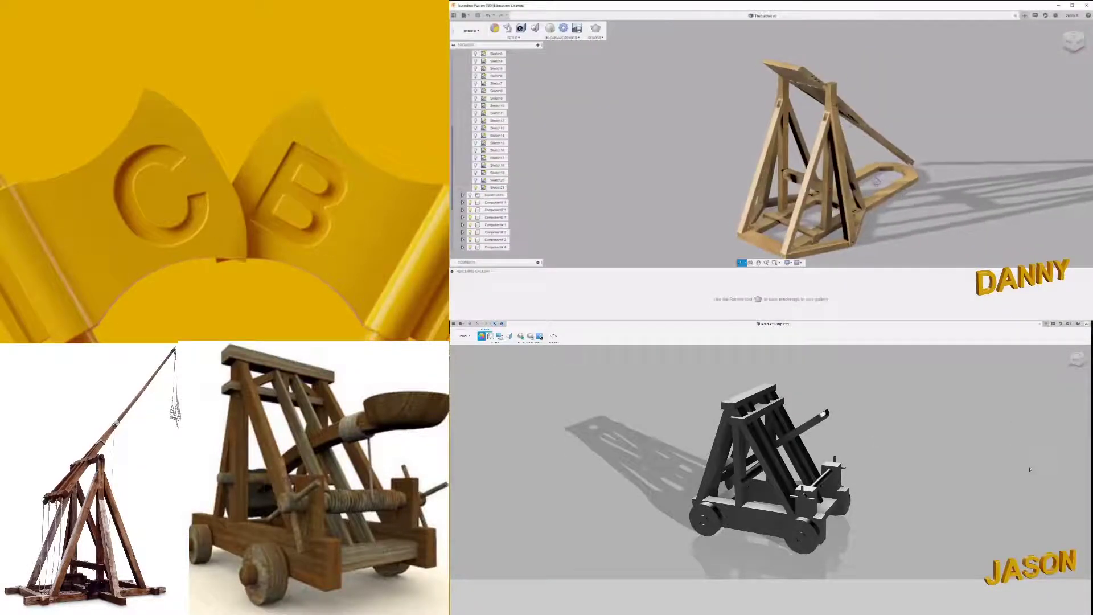
Step: Collapse the Sketches folder, re-angle the trebuchet view, and bring up Scene Settings
scroll(829, 164, "up", 3)
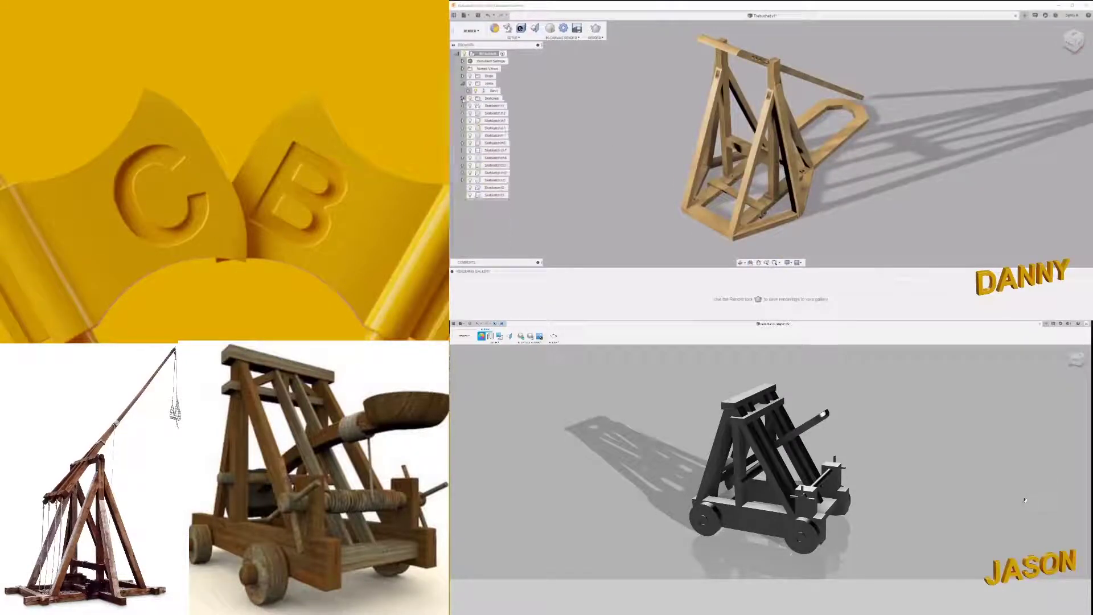
left_click(462, 98)
middle_click_drag(897, 460, 934, 448, "shift")
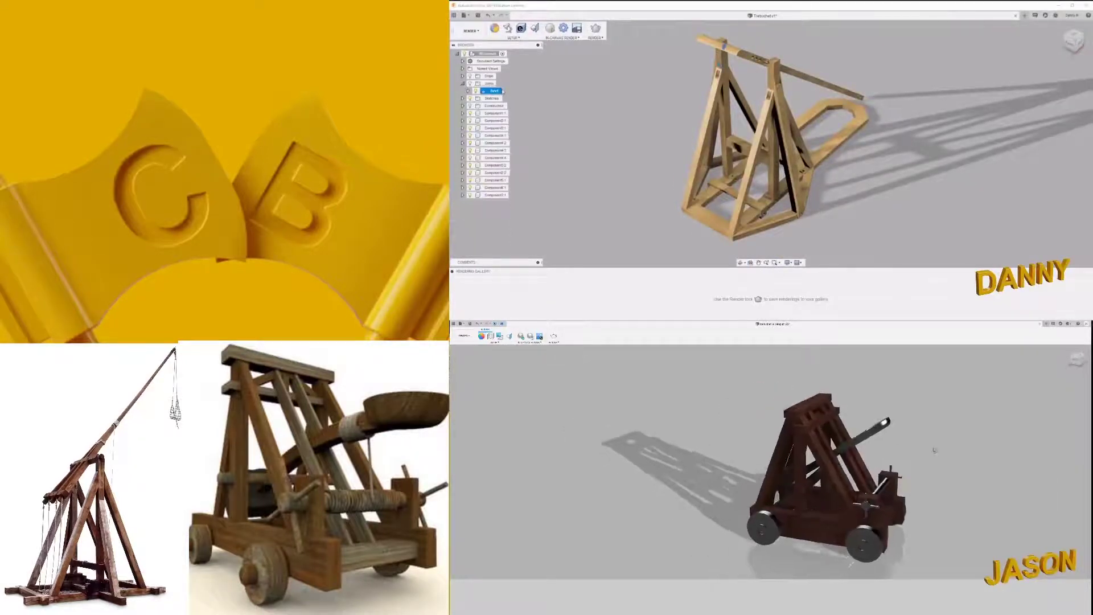
middle_click_drag(534, 126, 629, 189, "shift")
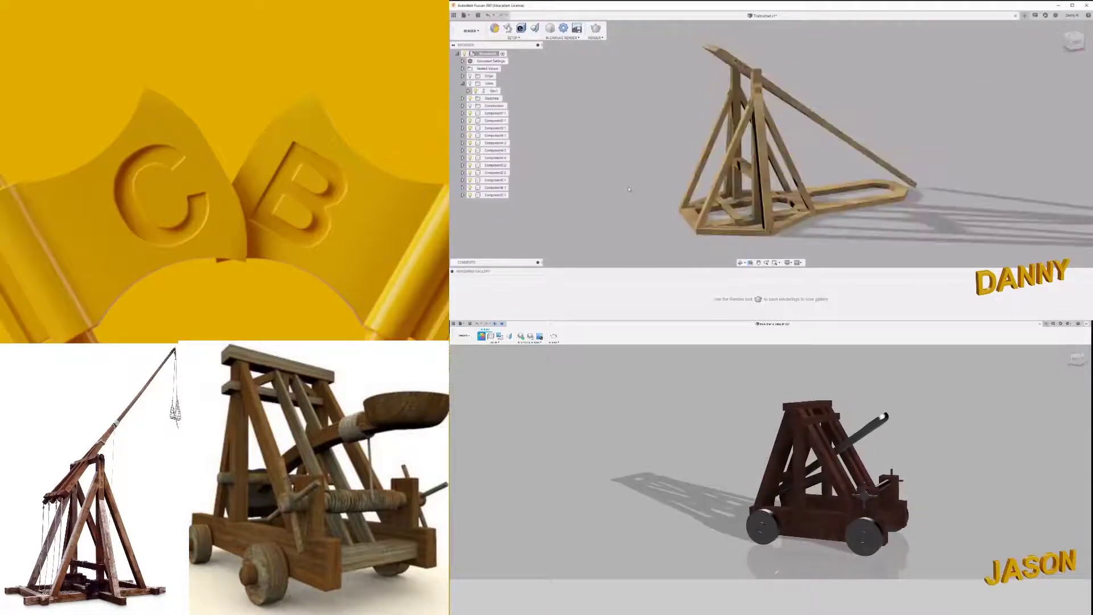
mouse_move(1001, 495)
middle_mouse_down("shift")
mouse_move(1035, 501)
mouse_move(926, 433)
mouse_move(1033, 501)
middle_mouse_up("shift")
scroll(681, 131, "down", 5)
scroll(681, 132, "up", 8)
left_click(508, 28)
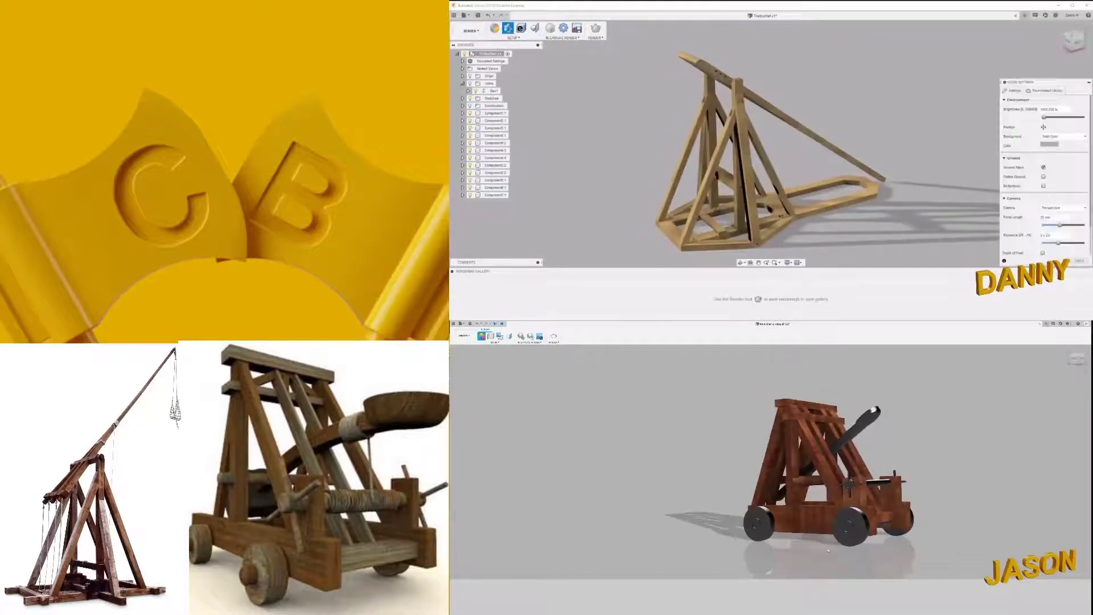
Step: Drag the Field environment from the library onto the trebuchet scene
scroll(1033, 501, "up", 5)
scroll(1041, 193, "down", 2)
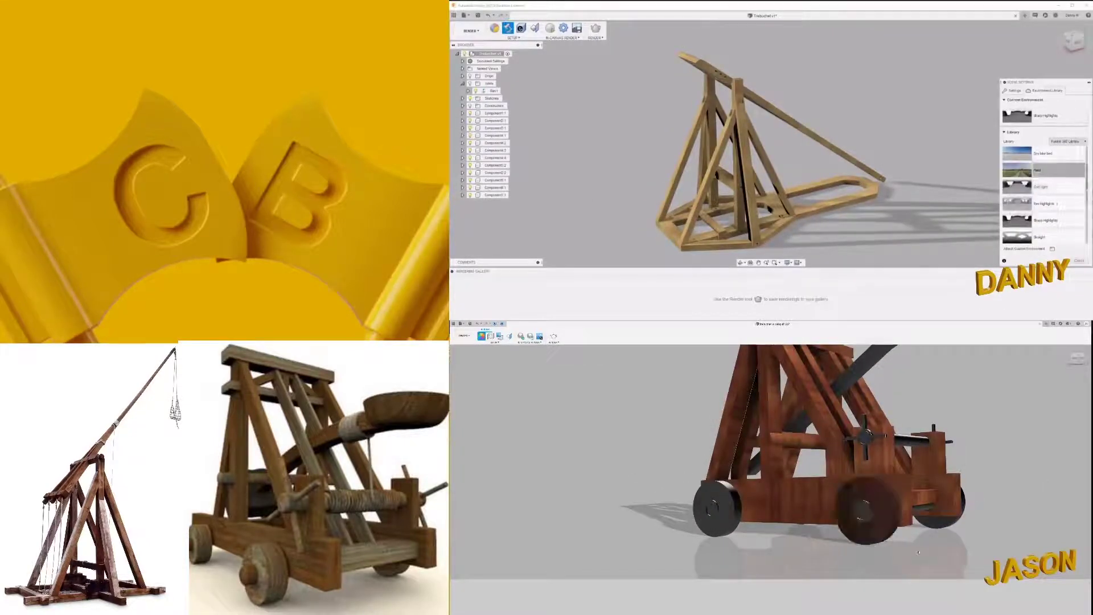
left_click_drag(1016, 169, 955, 161)
middle_click_drag(1033, 501, 1083, 501)
left_click_drag(860, 137, 969, 136)
middle_click_drag(857, 539, 903, 565, "shift")
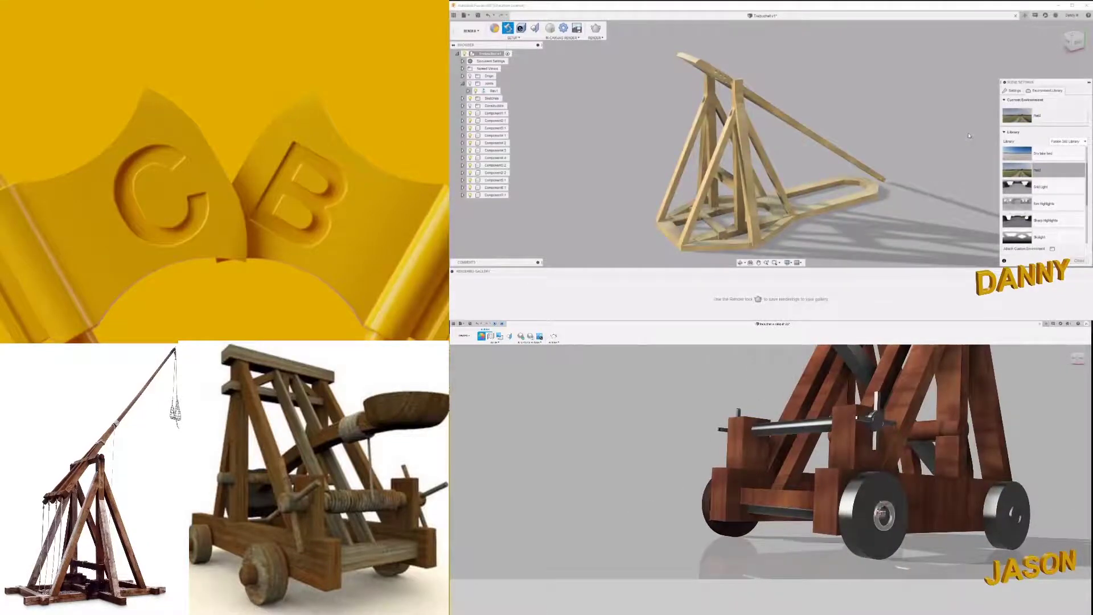
Step: Set the background to the environment and orbit the trebuchet to an angled view
mouse_move(888, 530)
middle_mouse_down("shift")
mouse_move(920, 502)
mouse_move(866, 472)
middle_mouse_up("shift")
mouse_move(969, 136)
middle_mouse_down("shift")
mouse_move(862, 124)
mouse_move(888, 131)
middle_mouse_up("shift")
middle_click_drag(865, 472, 880, 470, "shift")
left_click(1012, 91)
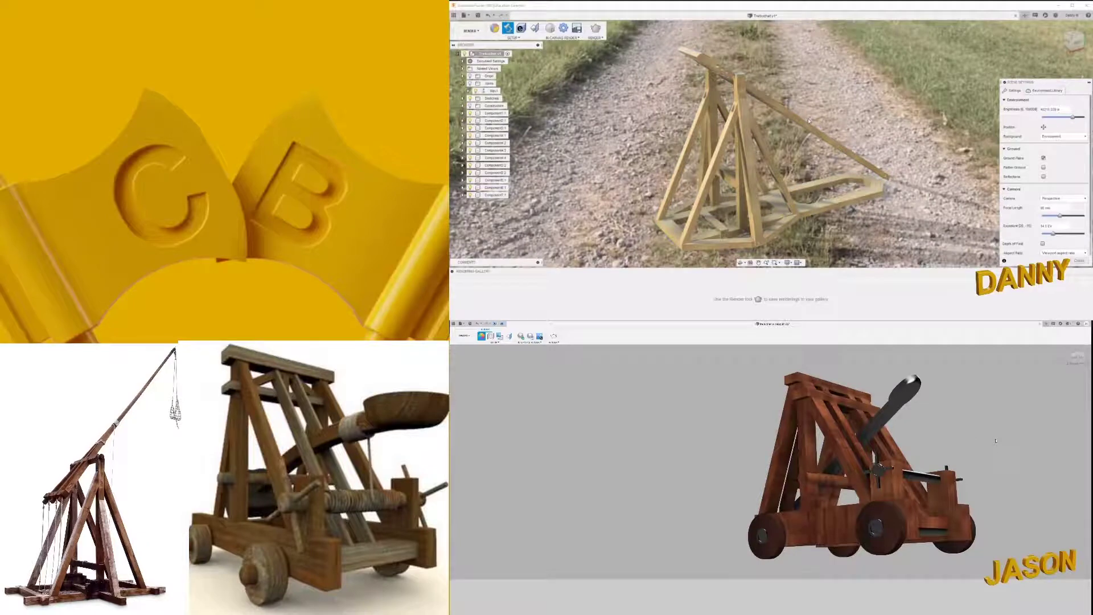
mouse_move(808, 120)
middle_mouse_down("shift")
mouse_move(779, 195)
mouse_move(794, 199)
mouse_move(888, 124)
mouse_move(880, 147)
middle_mouse_up("shift")
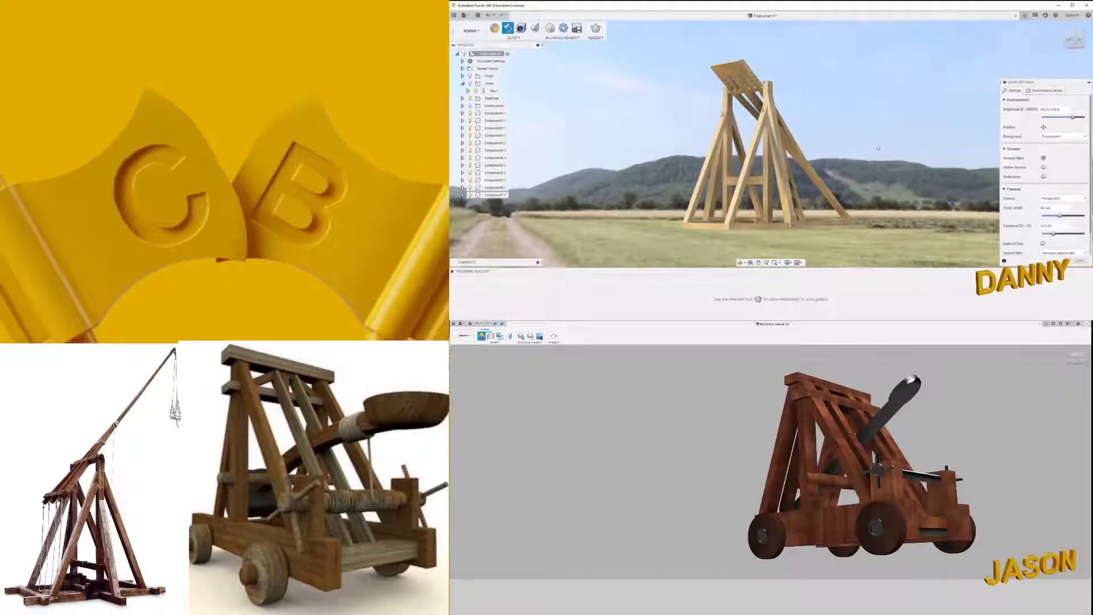
middle_click_drag(931, 431, 919, 449, "shift")
scroll(804, 162, "up", 5)
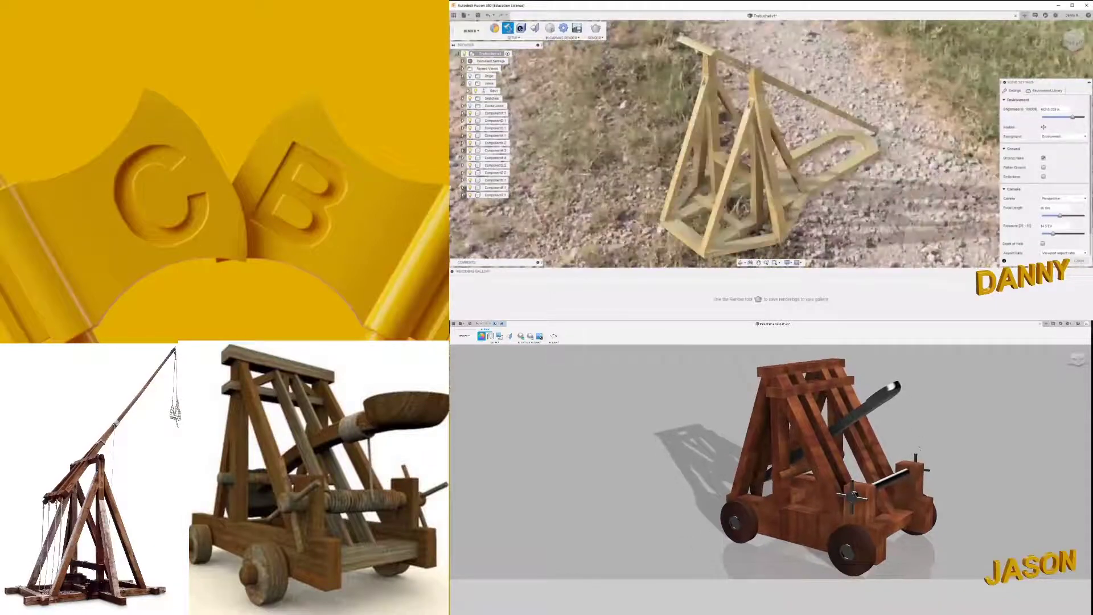
Step: Open the Appearance library and orbit the trebuchet to a high tilted view
key("a")
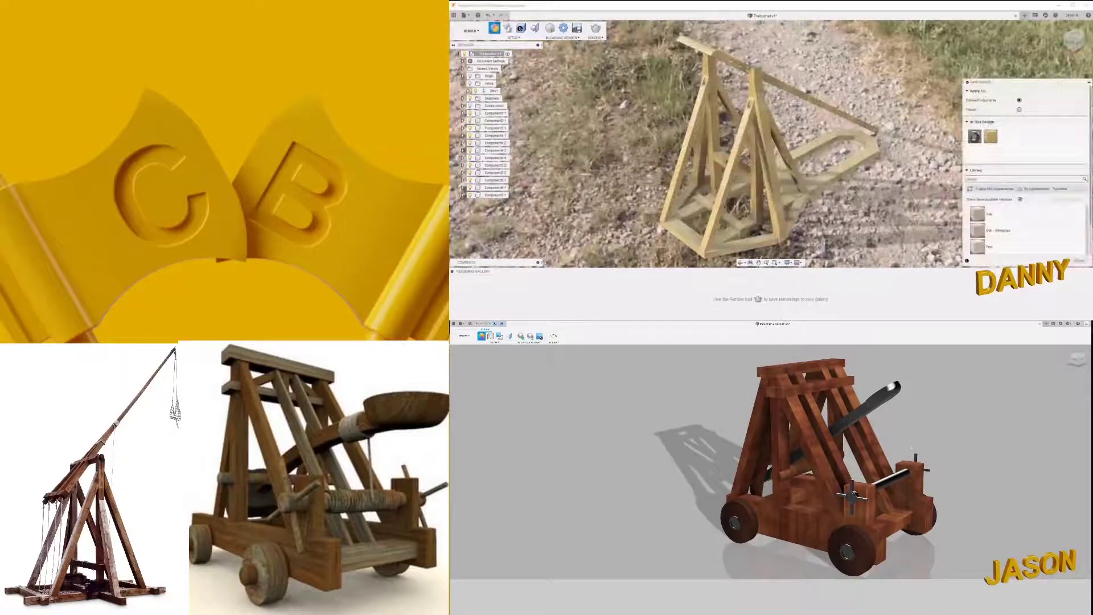
middle_click_drag(911, 450, 919, 448, "shift")
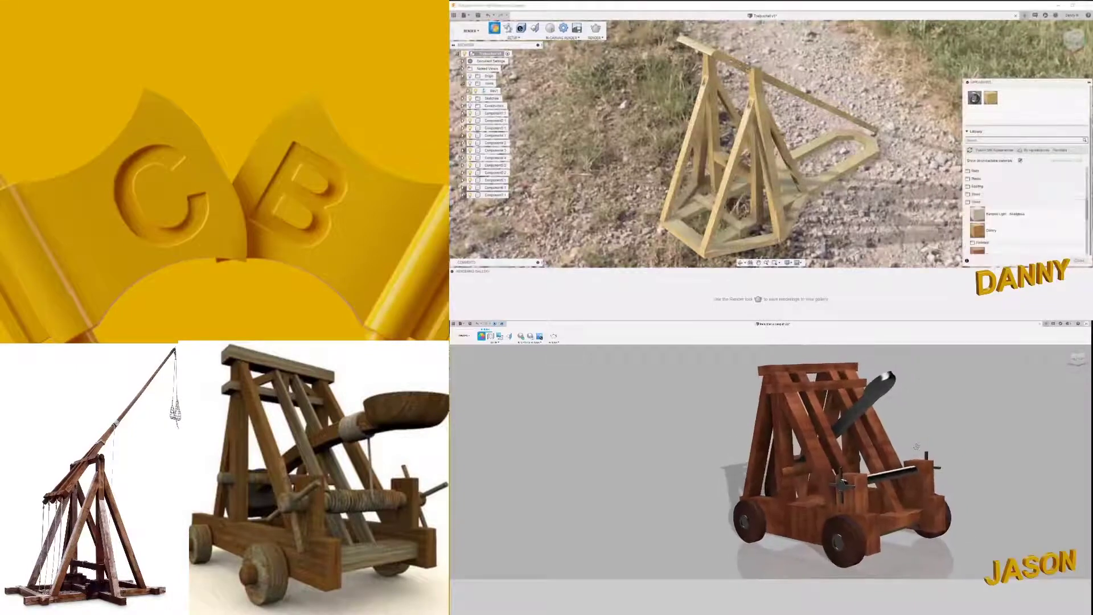
middle_click_drag(865, 194, 888, 188, "shift")
scroll(949, 491, "up", 5)
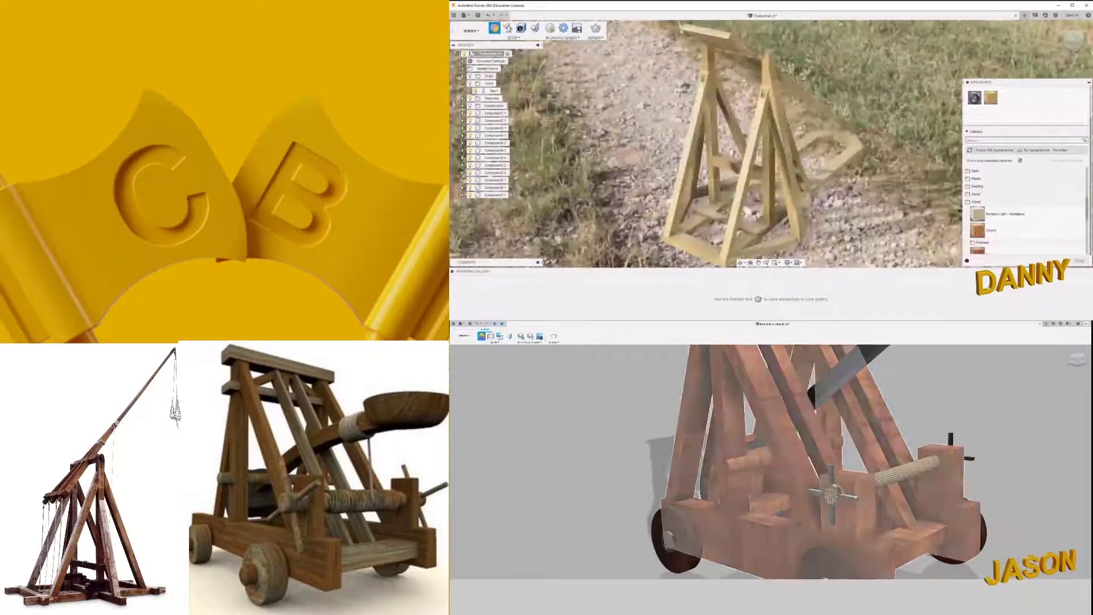
middle_click_drag(922, 483, 901, 488, "shift")
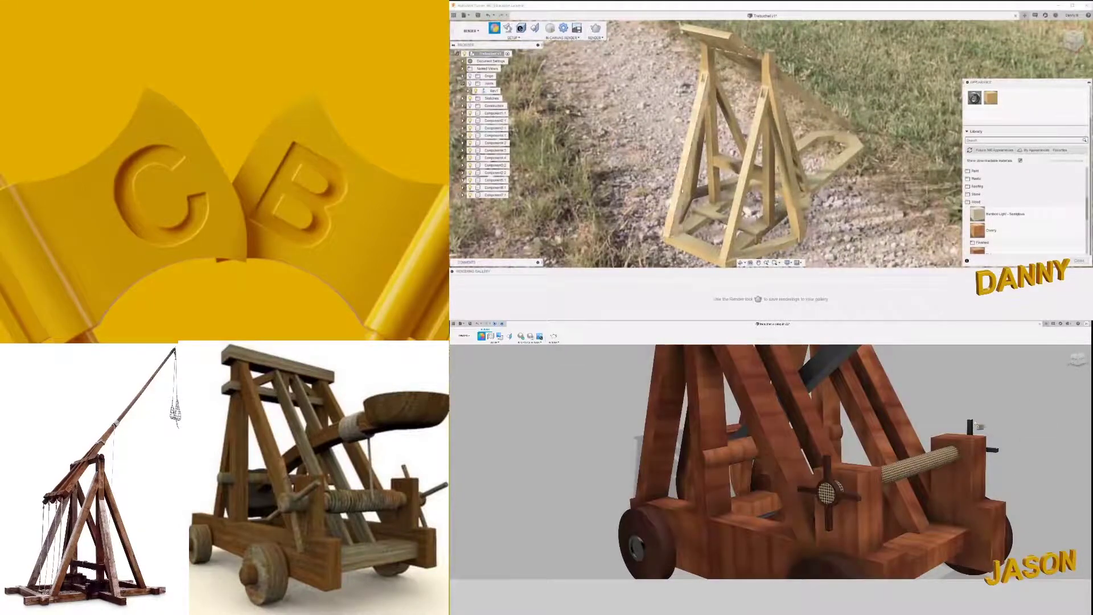
scroll(1000, 421, "down", 4)
middle_click_drag(775, 171, 795, 161, "shift")
scroll(1019, 411, "down", 4)
scroll(794, 161, "up", 3)
Step: Drag the Polished metal appearance onto the trebuchet's top beam
mouse_move(1019, 411)
middle_mouse_down("shift")
mouse_move(958, 419)
mouse_move(959, 403)
middle_mouse_up("shift")
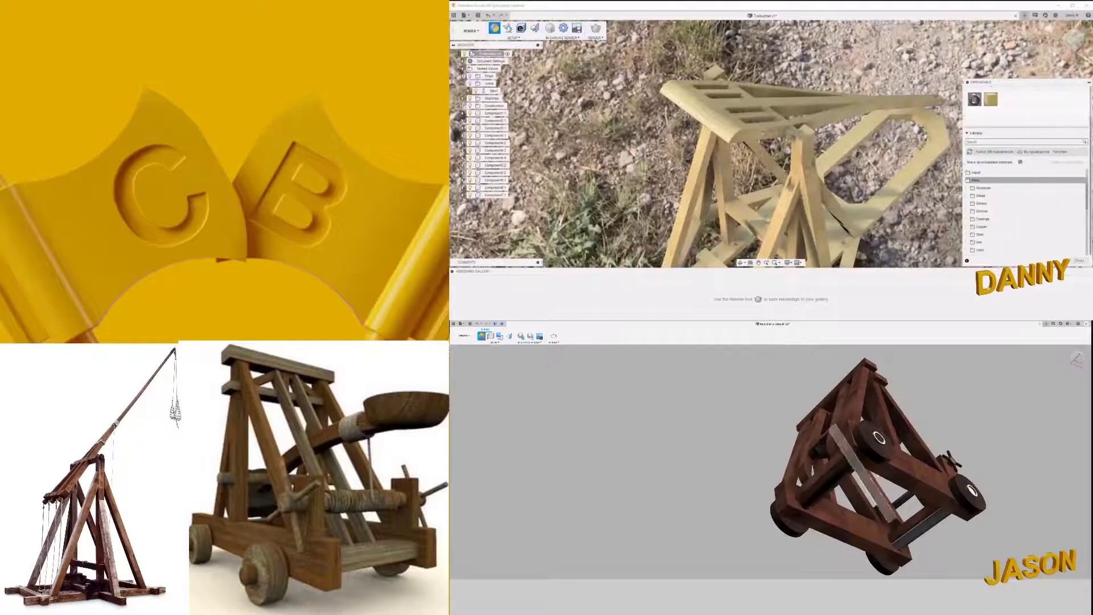
mouse_move(964, 500)
middle_mouse_down("shift")
mouse_move(962, 478)
mouse_move(951, 490)
middle_mouse_up("shift")
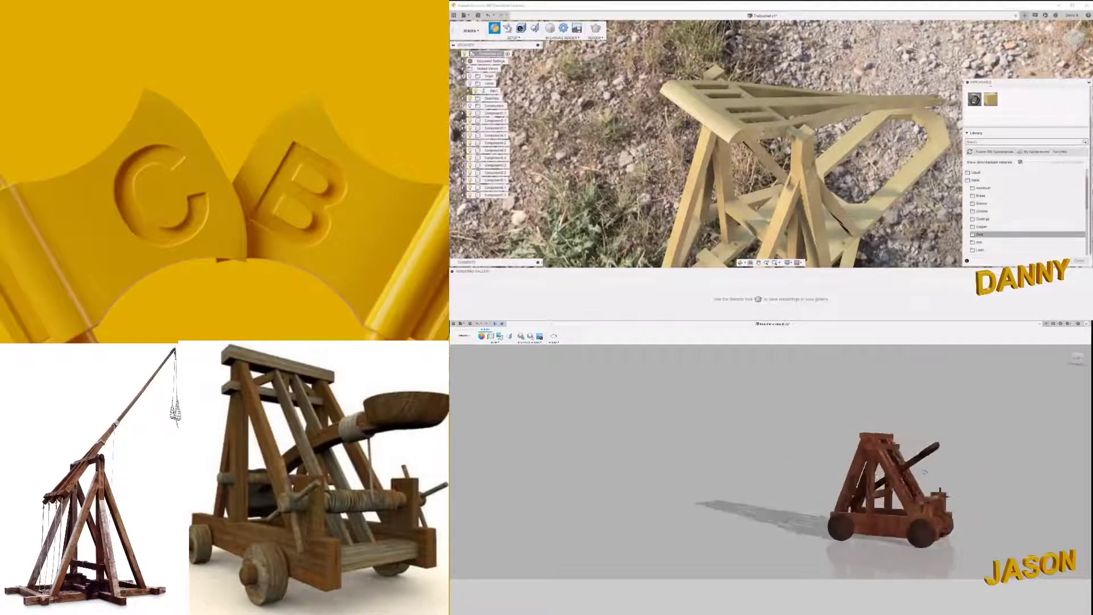
middle_click_drag(948, 470, 894, 466, "shift")
left_click_drag(791, 135, 746, 138)
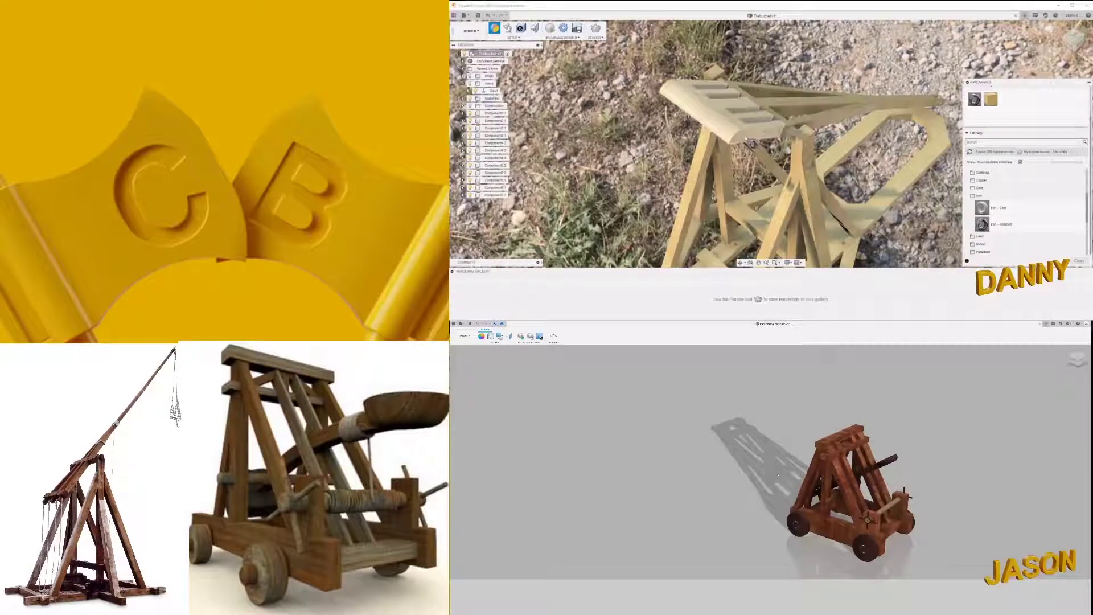
left_click_drag(982, 224, 763, 102)
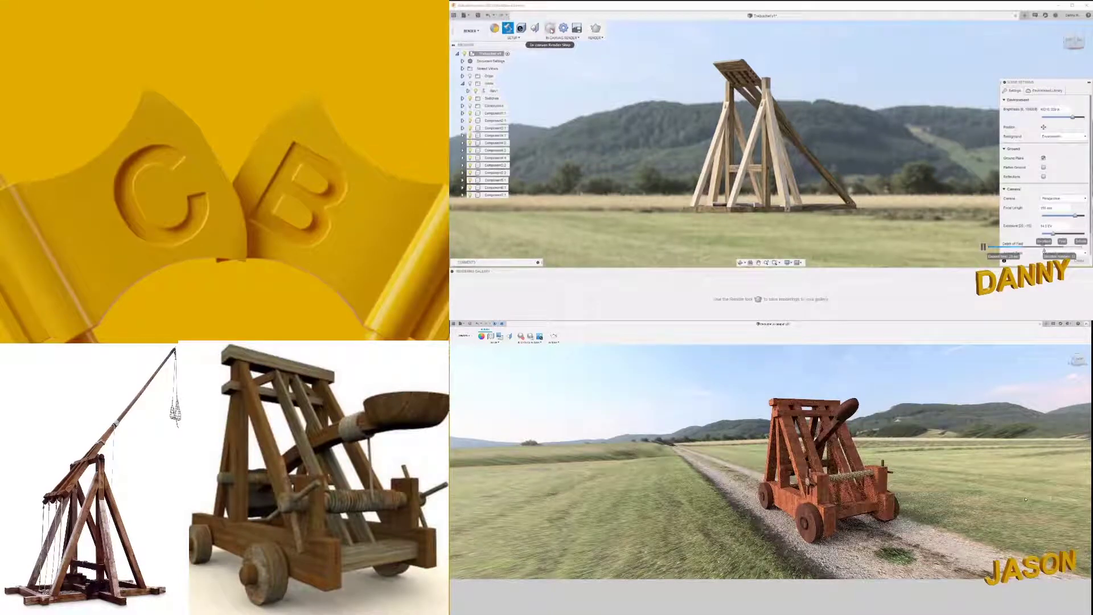
Step: Stop the in-canvas render and save the current view as named view 'COOL VIEW'
left_click(550, 28)
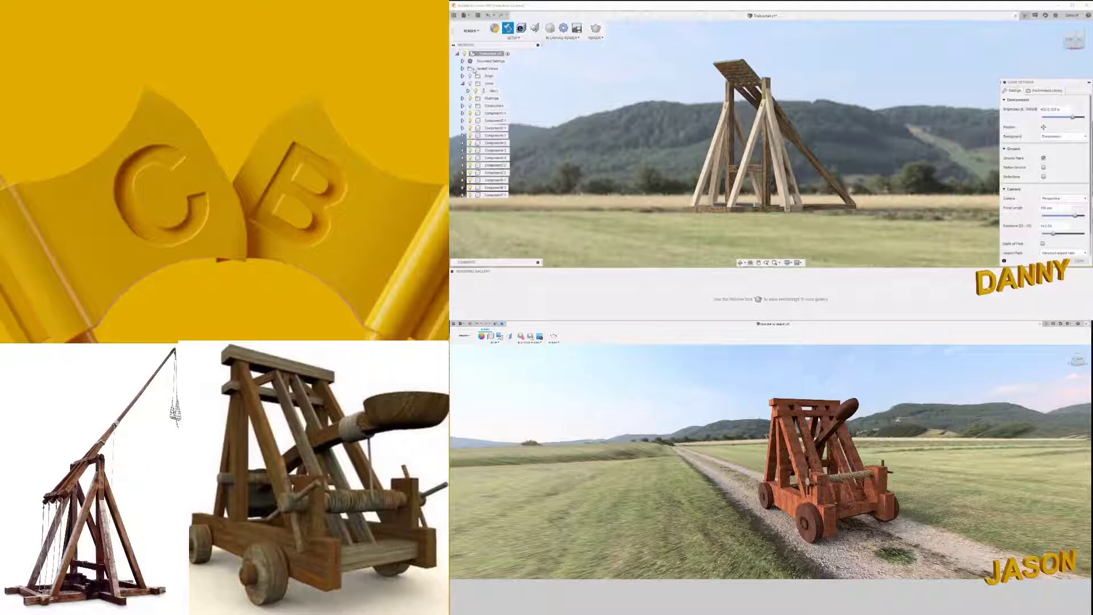
left_click(463, 69)
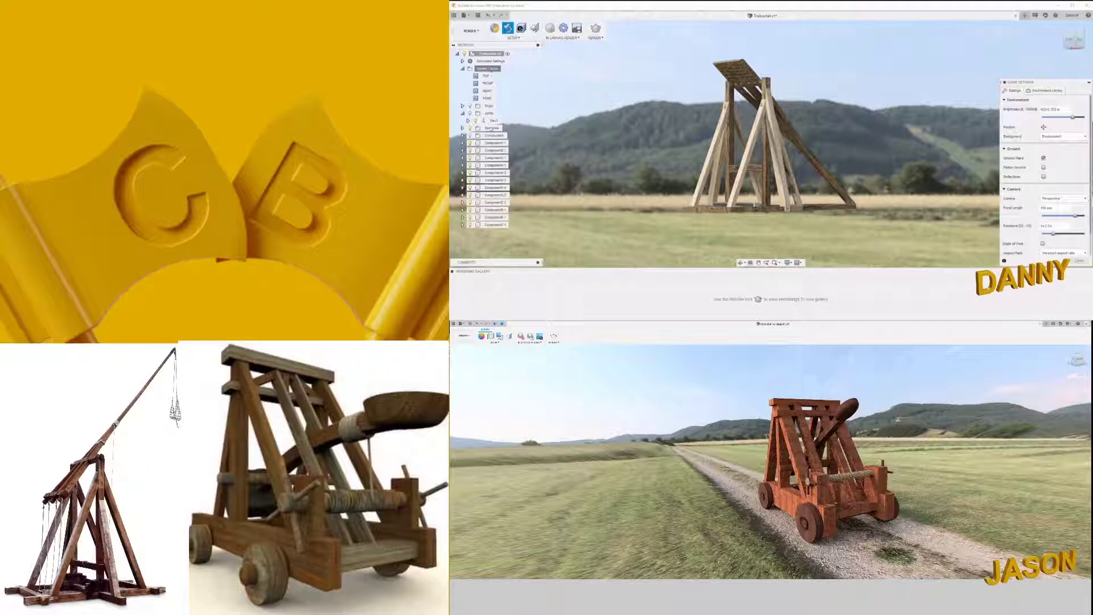
left_click(507, 28)
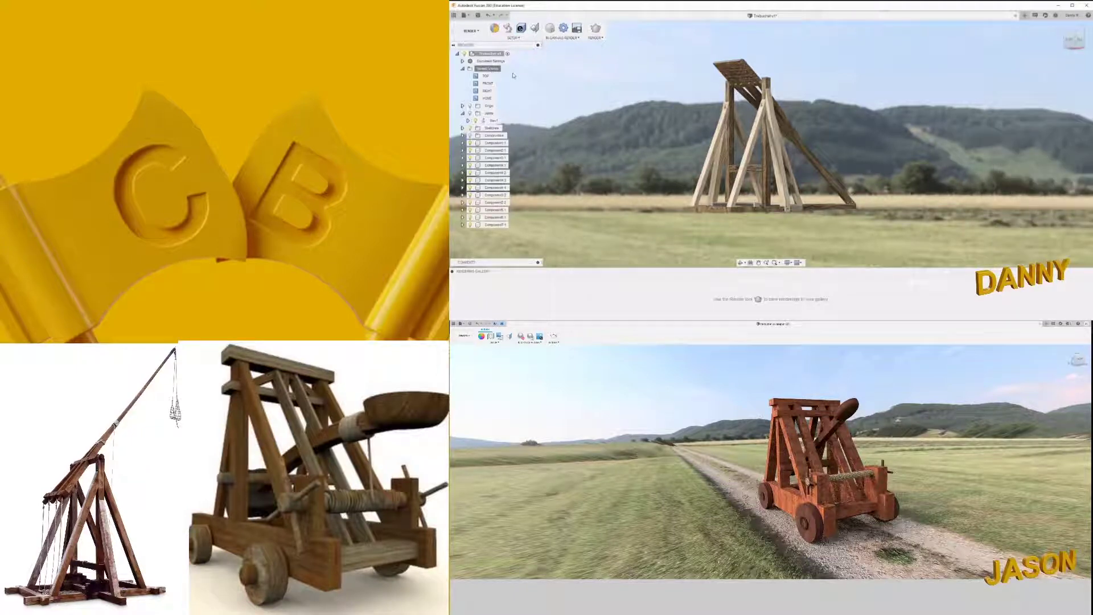
right_click(488, 68)
left_click(493, 74)
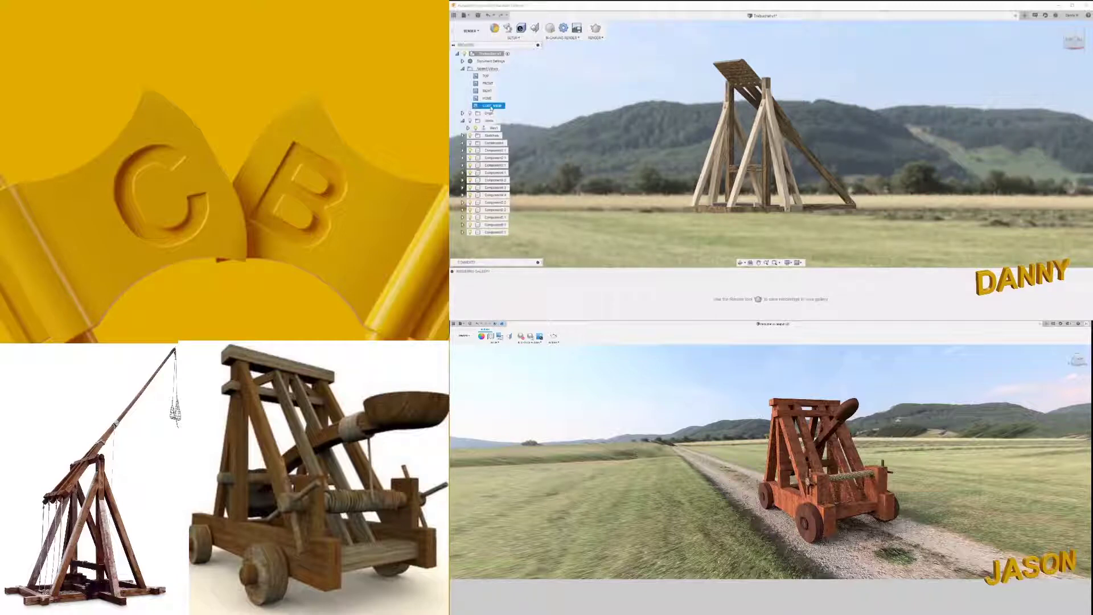
Step: Switch to the modelling workspace and start Drive Joints on the arm's joint
left_click(477, 36)
left_click(491, 128)
right_click(491, 128)
left_click(513, 138)
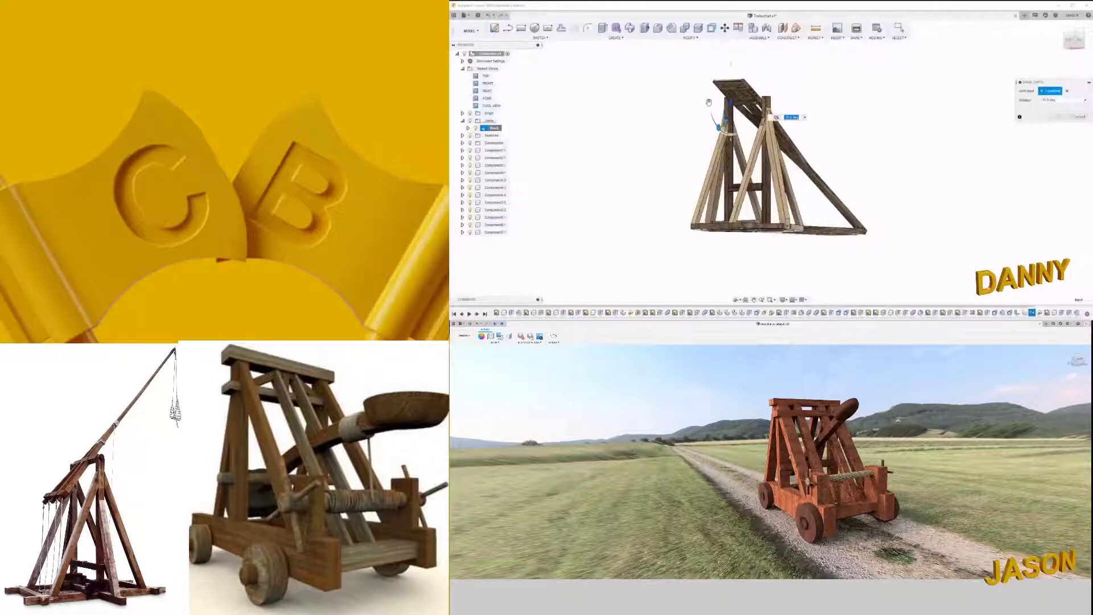
Step: Swing the arm about its pivot, exit without keeping the motion, and dismiss the Chamfer
left_click_drag(718, 127, 736, 133)
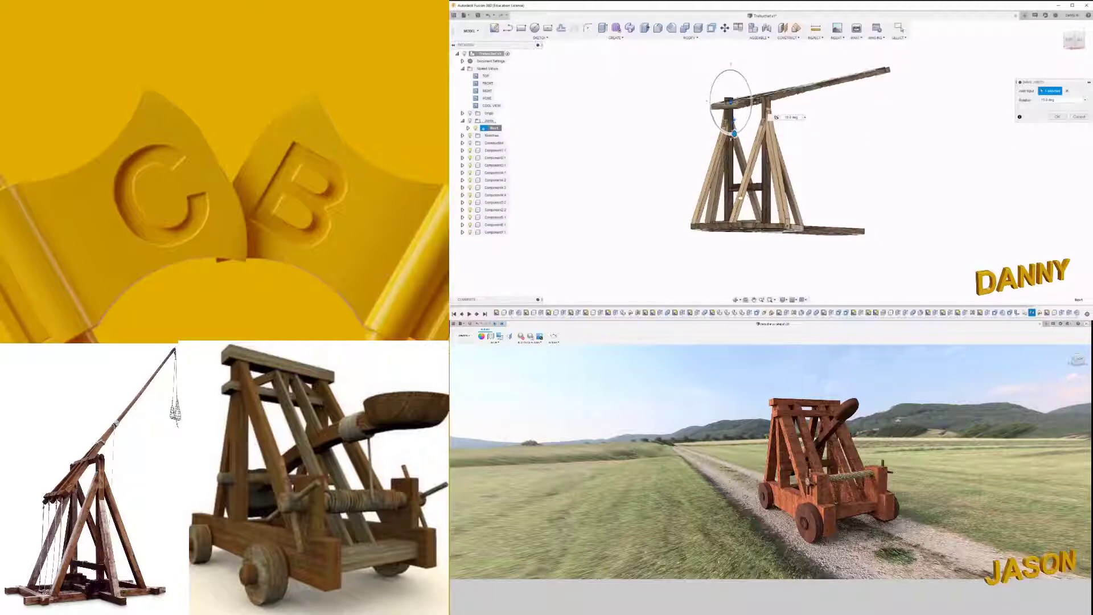
mouse_move(736, 133)
left_mouse_down()
mouse_move(737, 50)
mouse_move(793, 87)
mouse_move(749, 86)
mouse_move(1006, 128)
left_mouse_up()
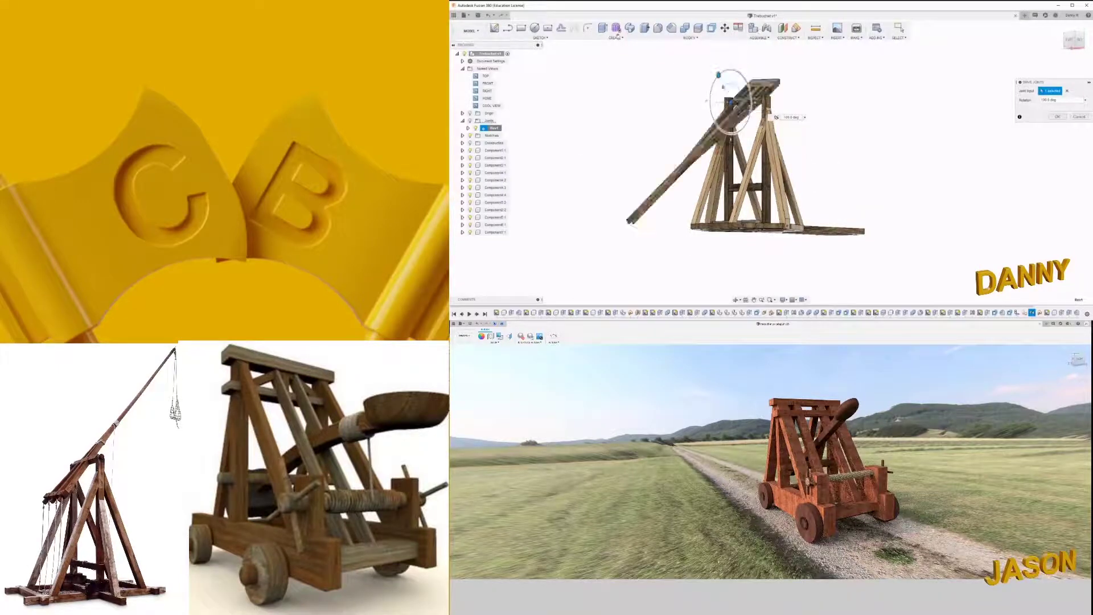
key("Return")
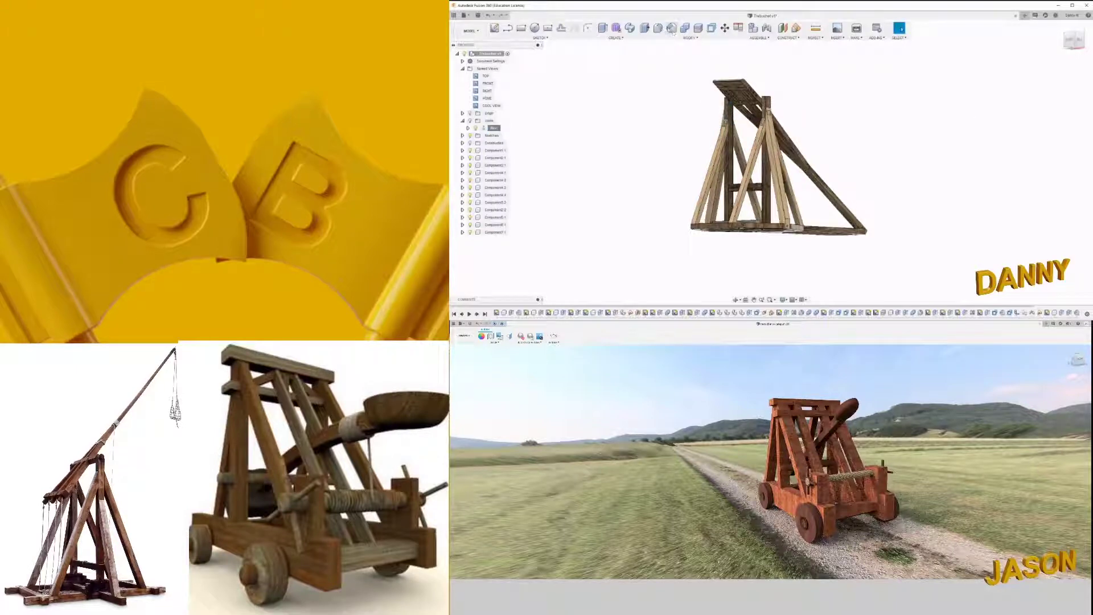
left_click(672, 30)
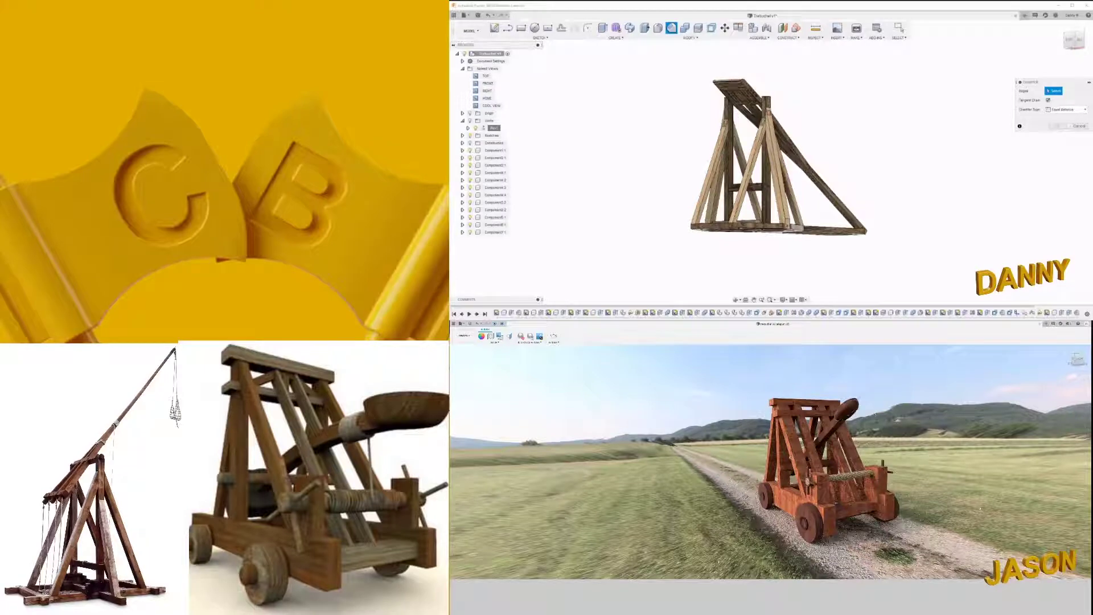
left_click(1078, 126)
Step: Switch the workspace back to Render
left_click(471, 30)
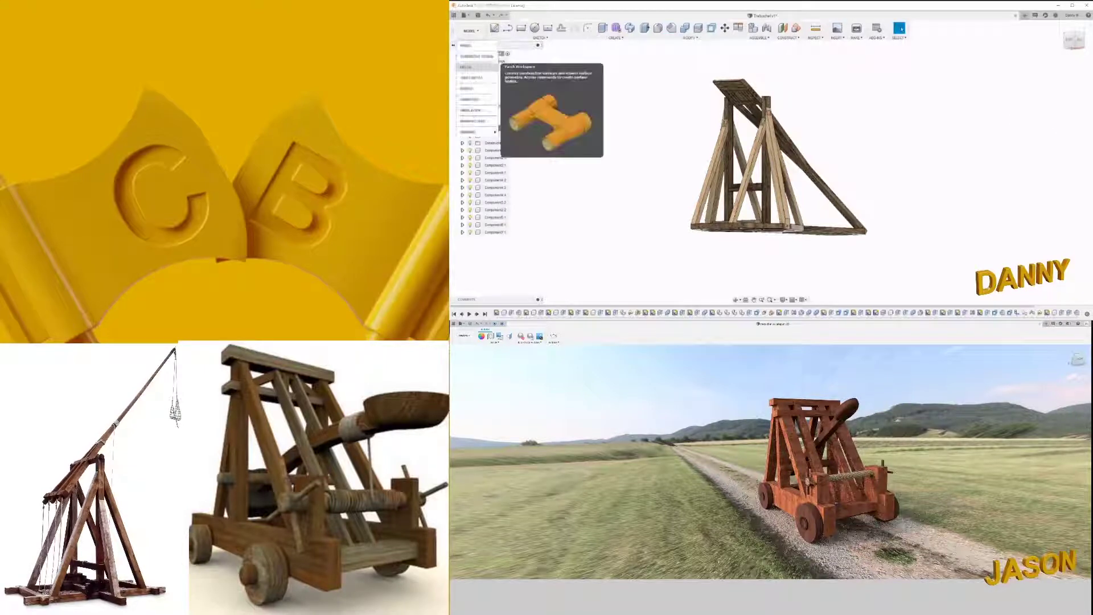
left_click(468, 91)
left_click(536, 29)
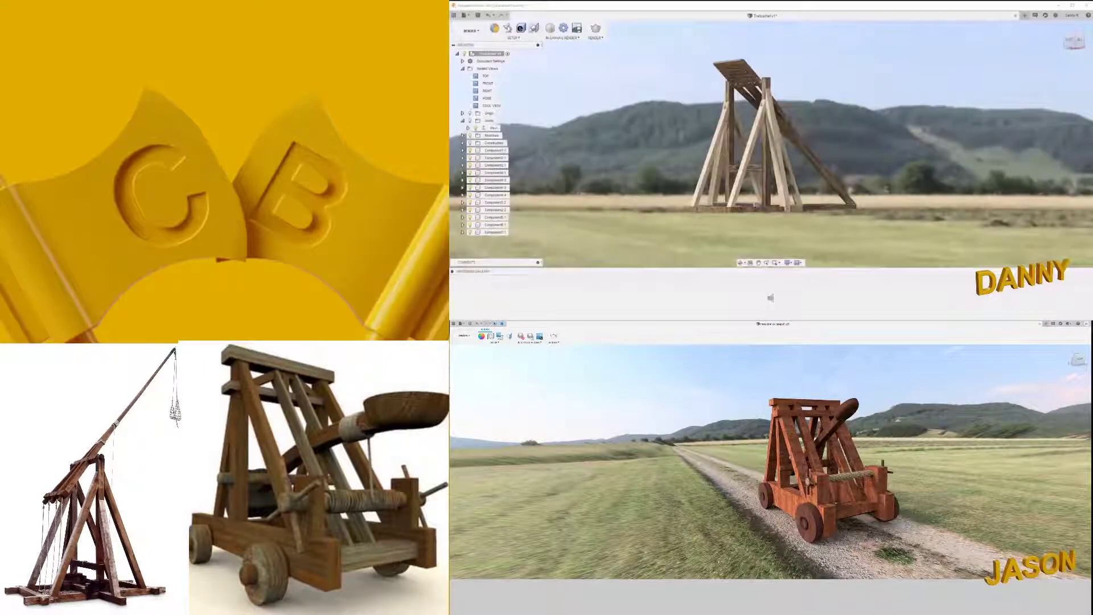
Step: Bring up Scene Settings and restart the in-canvas render of the field scene
left_click(507, 28)
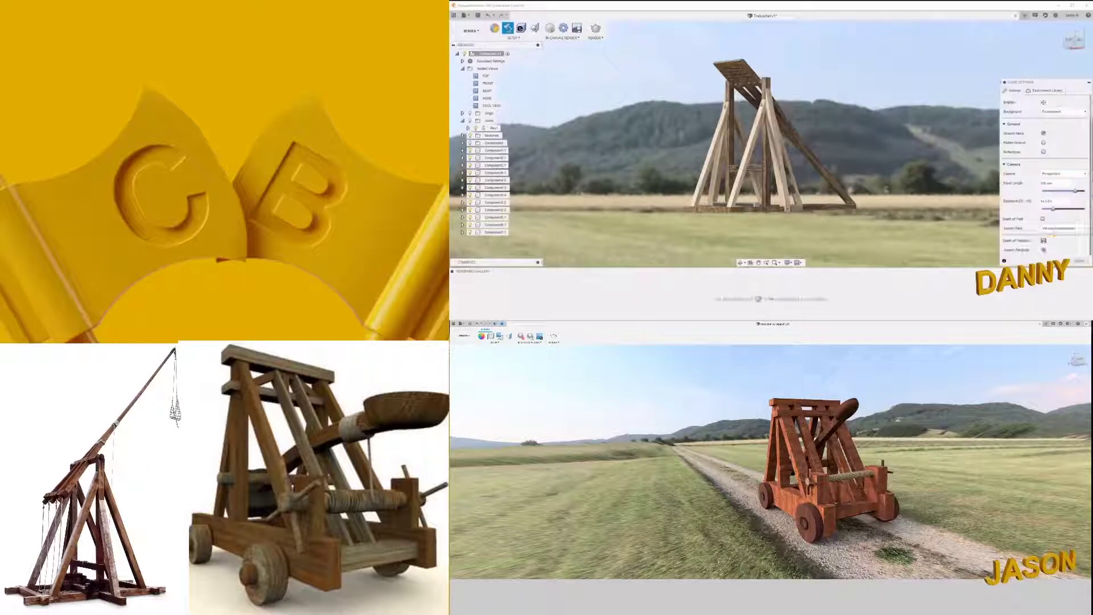
left_click(549, 28)
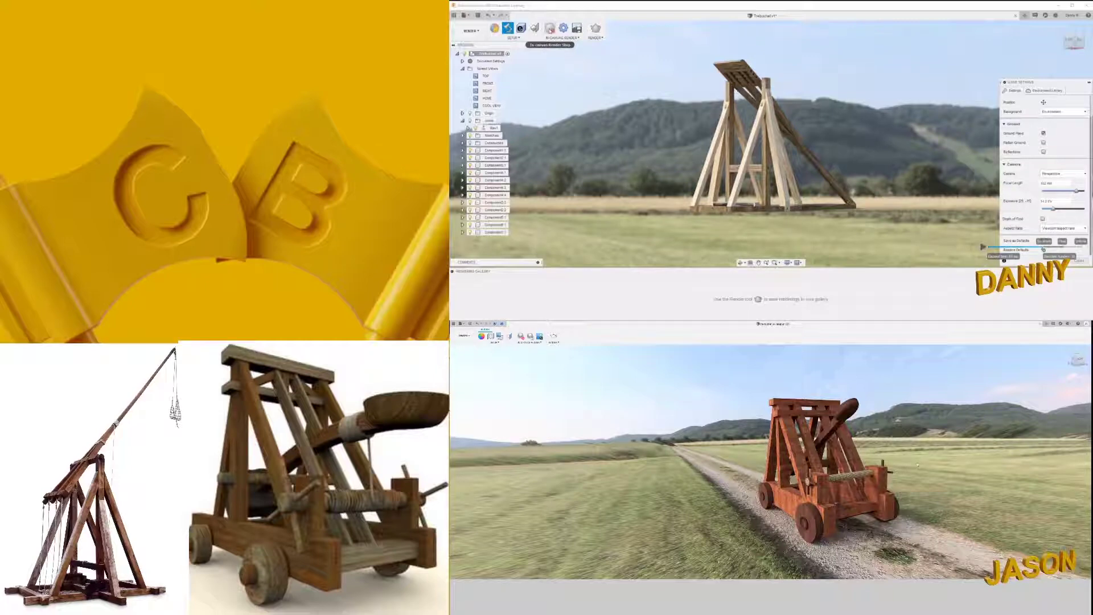
Step: Pause the in-canvas render, orbit and zoom out over the gravel ground, then restart it
left_click(549, 28)
mouse_move(864, 126)
middle_mouse_down("shift")
mouse_move(786, 137)
mouse_move(832, 130)
mouse_move(799, 125)
middle_mouse_up("shift")
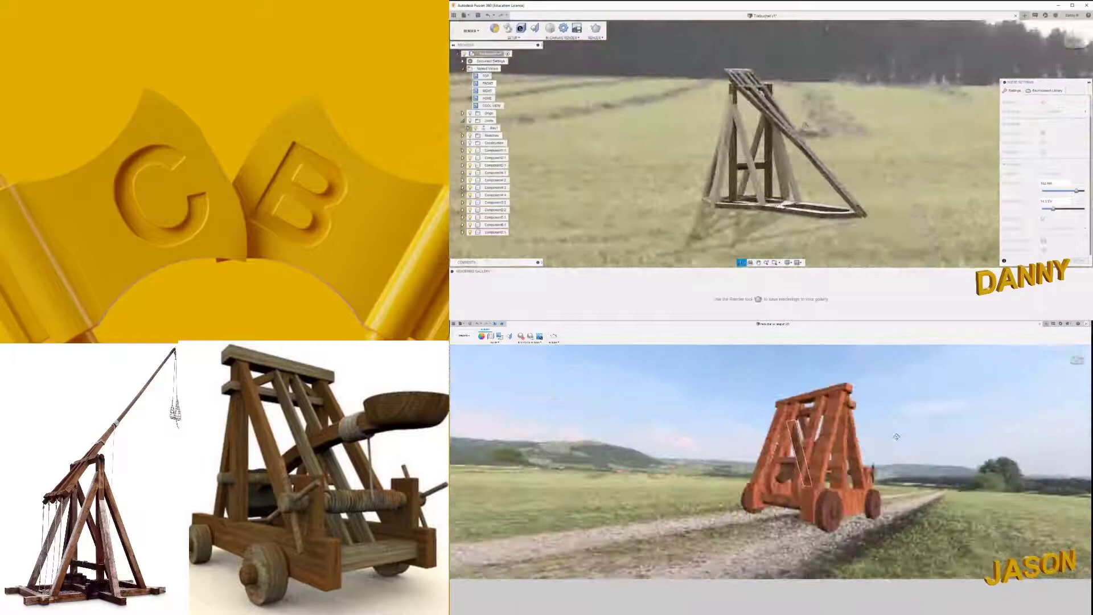
middle_click_drag(800, 125, 803, 130, "shift")
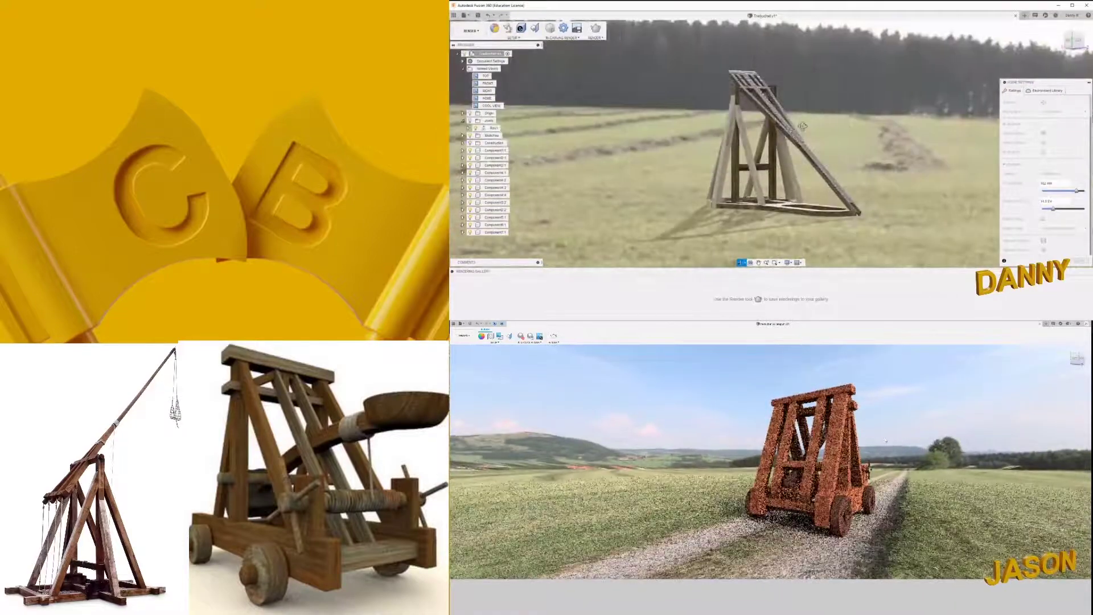
middle_click_drag(804, 142, 819, 136, "shift")
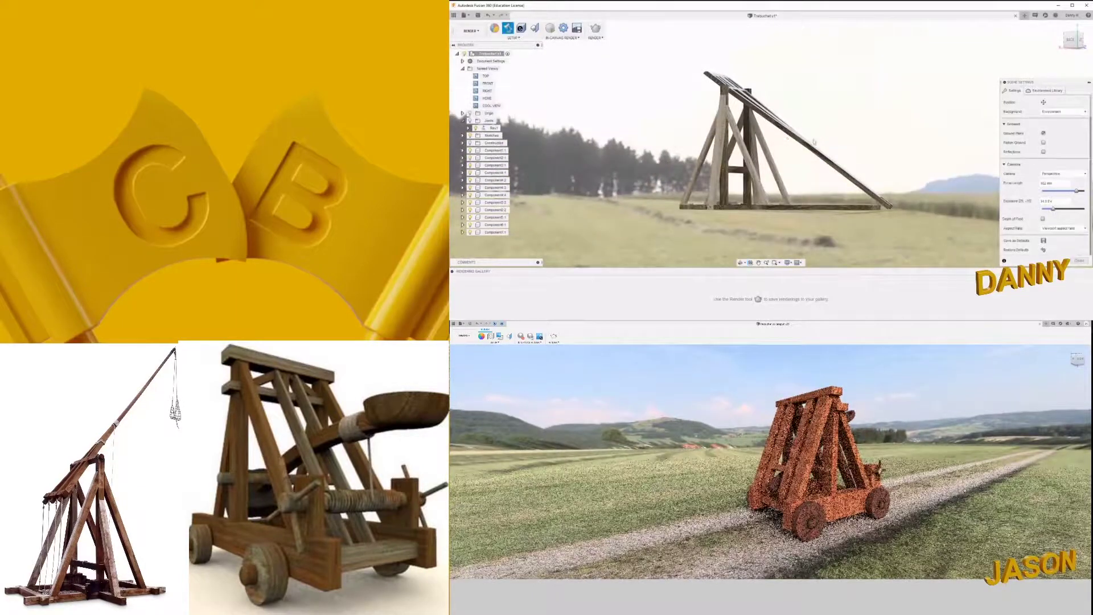
scroll(819, 137, "down", 2)
scroll(811, 140, "down", 3)
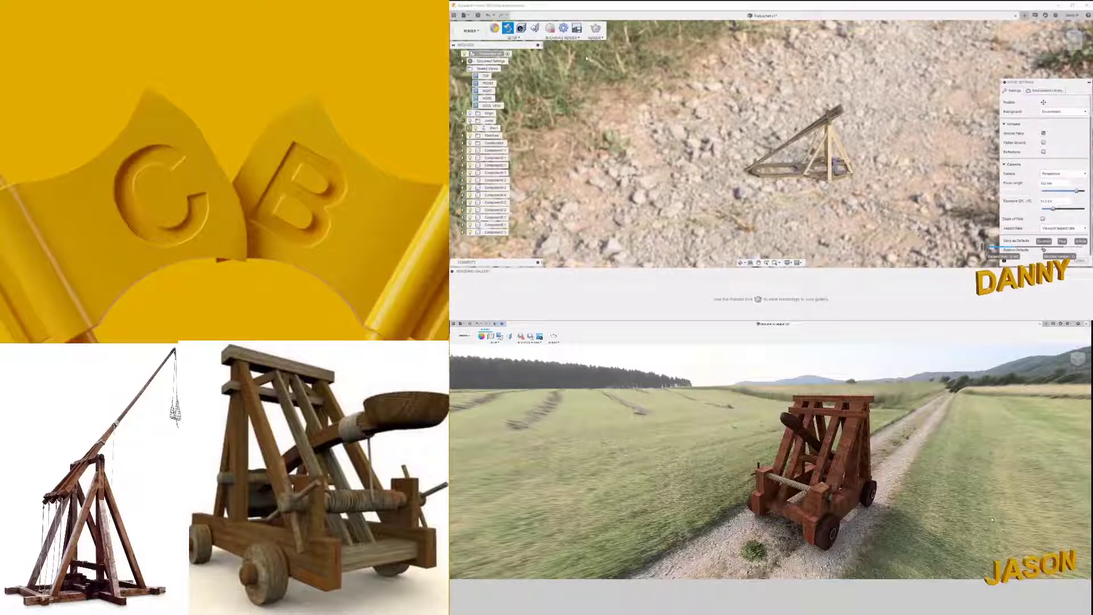
left_click(551, 30)
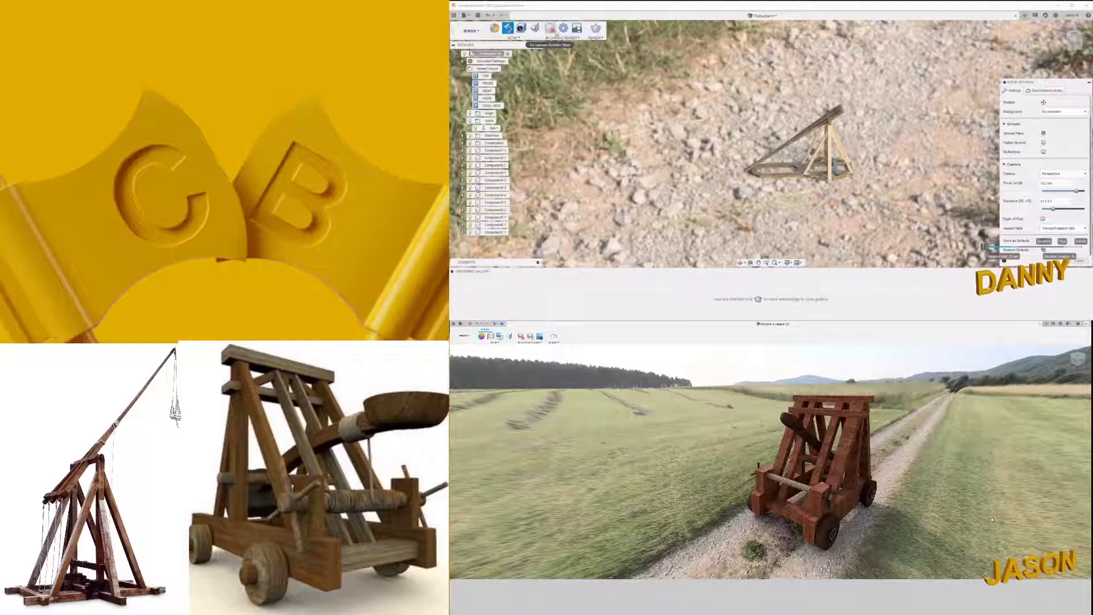
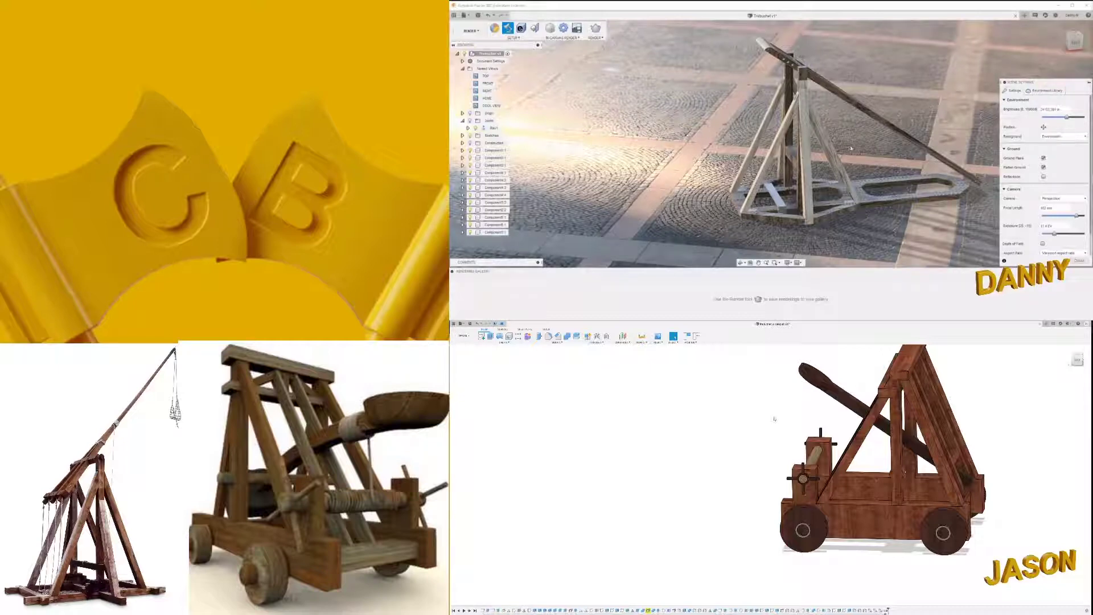
Step: Shift the cobblestone trebuchet render, then select the wooden catapult and its arm and wheel components
middle_click_drag(850, 149, 788, 89)
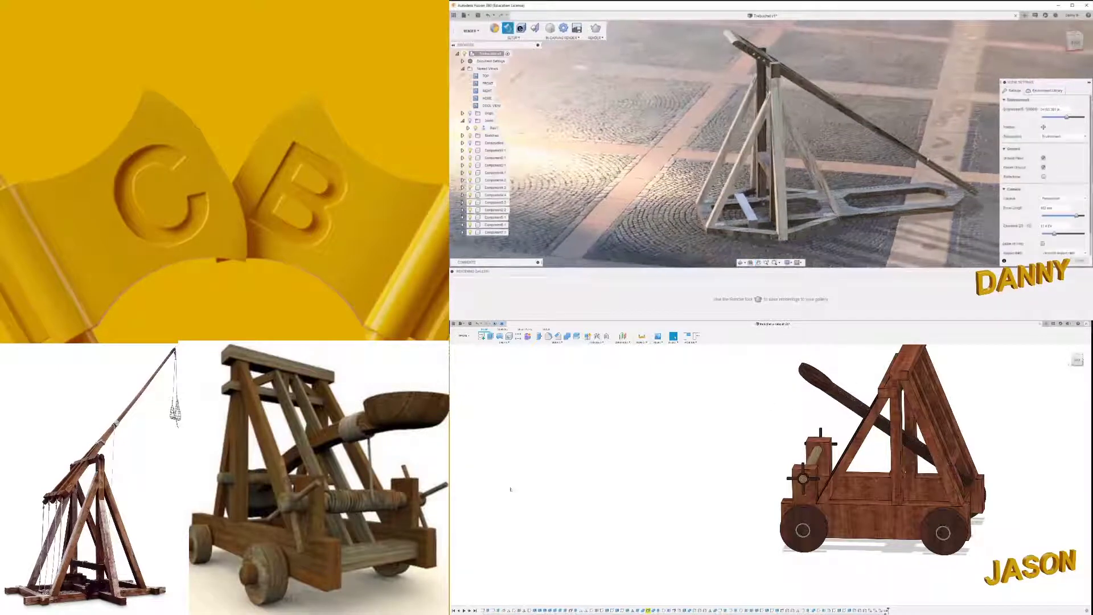
left_click(803, 479)
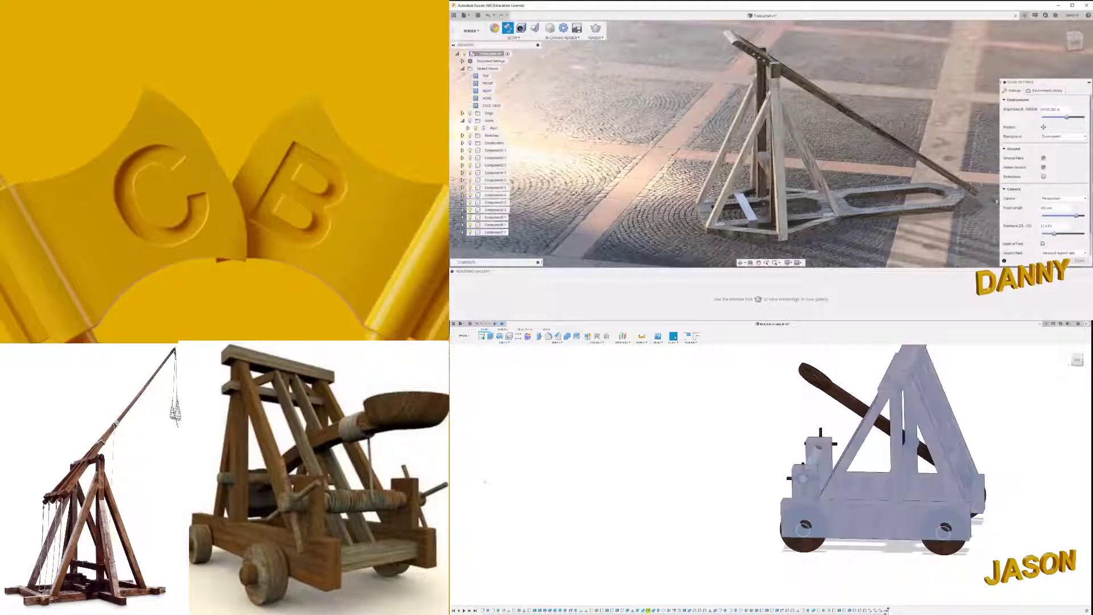
left_click(962, 495)
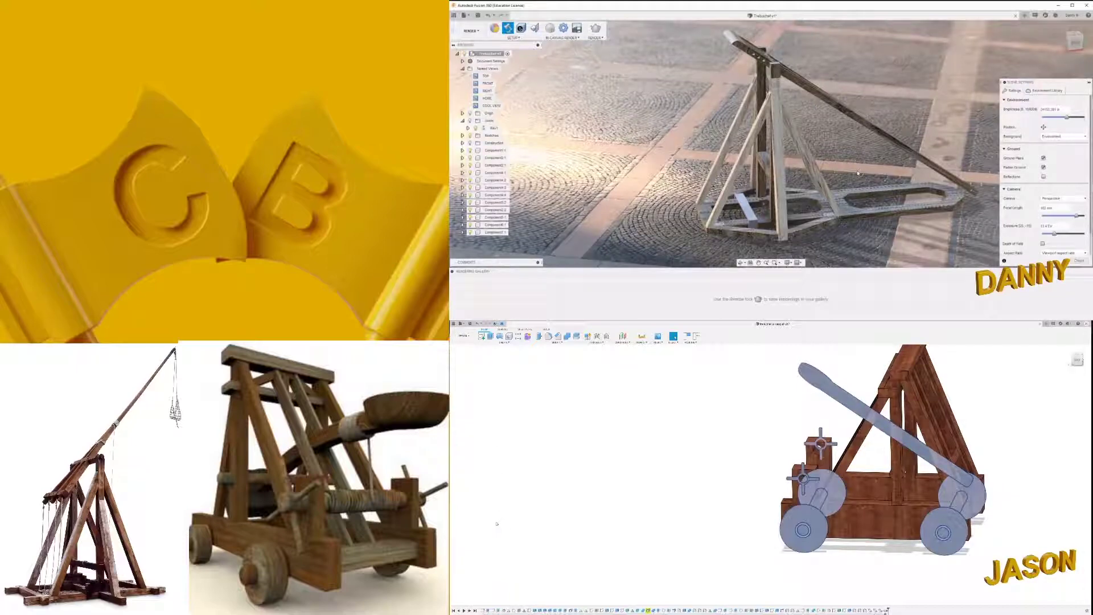
mouse_move(769, 433)
middle_mouse_down("shift")
mouse_move(726, 440)
mouse_move(758, 416)
middle_mouse_up("shift")
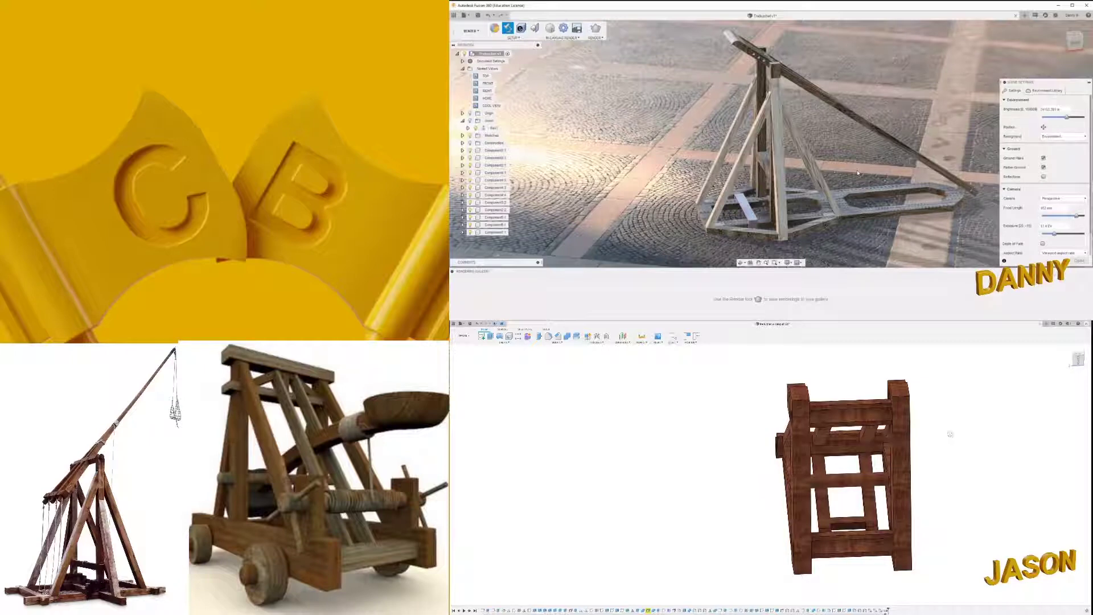
Step: Orbit the bare wood-textured catapult frame through side and three-quarter views
middle_click_drag(950, 435, 878, 424, "shift")
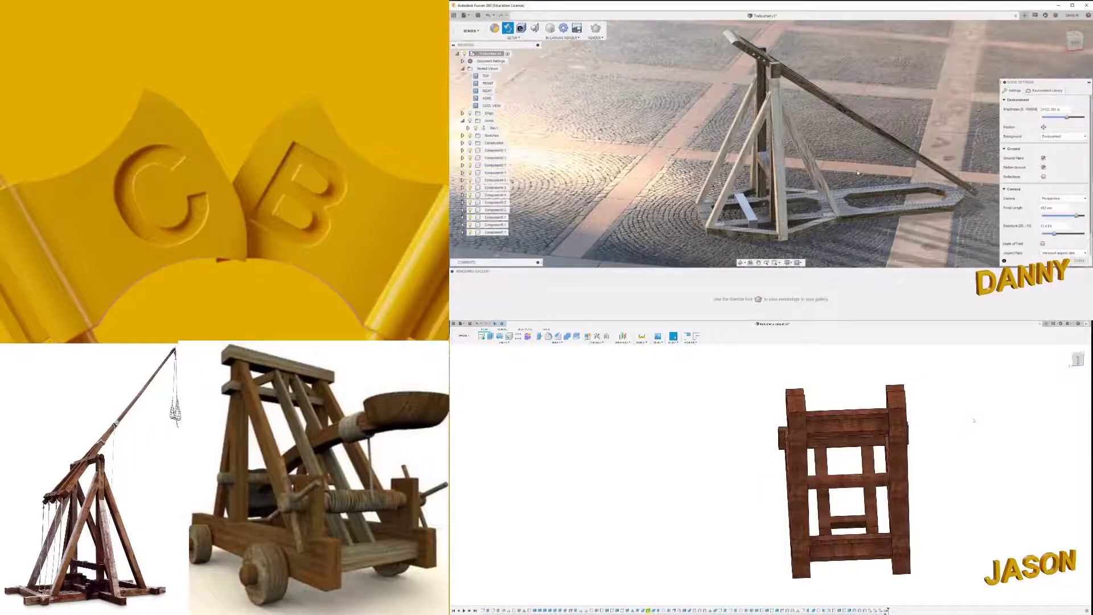
middle_click_drag(974, 420, 891, 468, "shift")
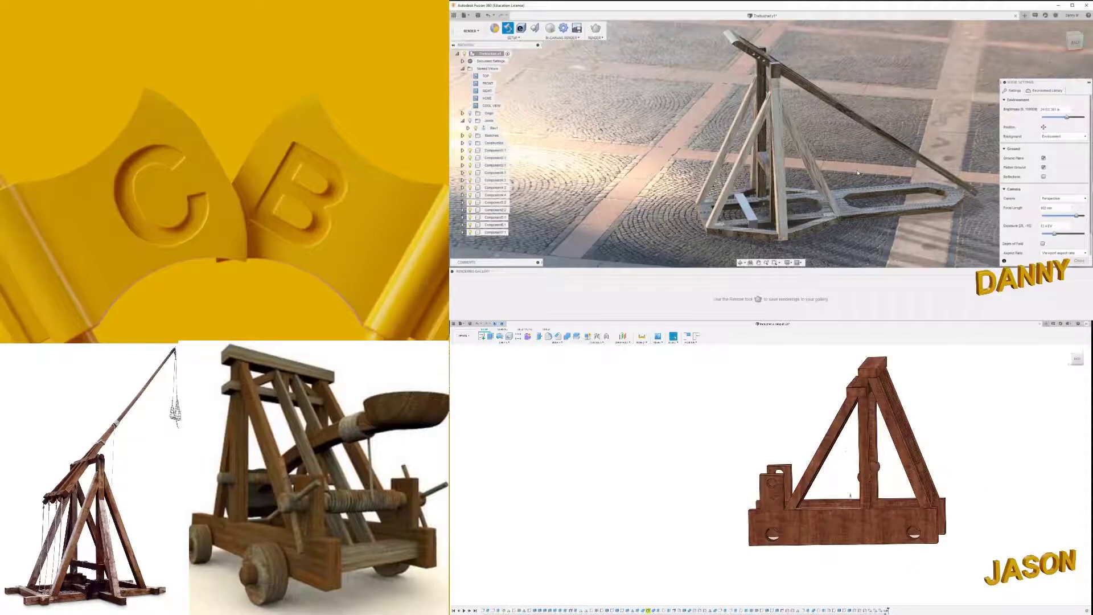
middle_click_drag(830, 511, 853, 503, "shift")
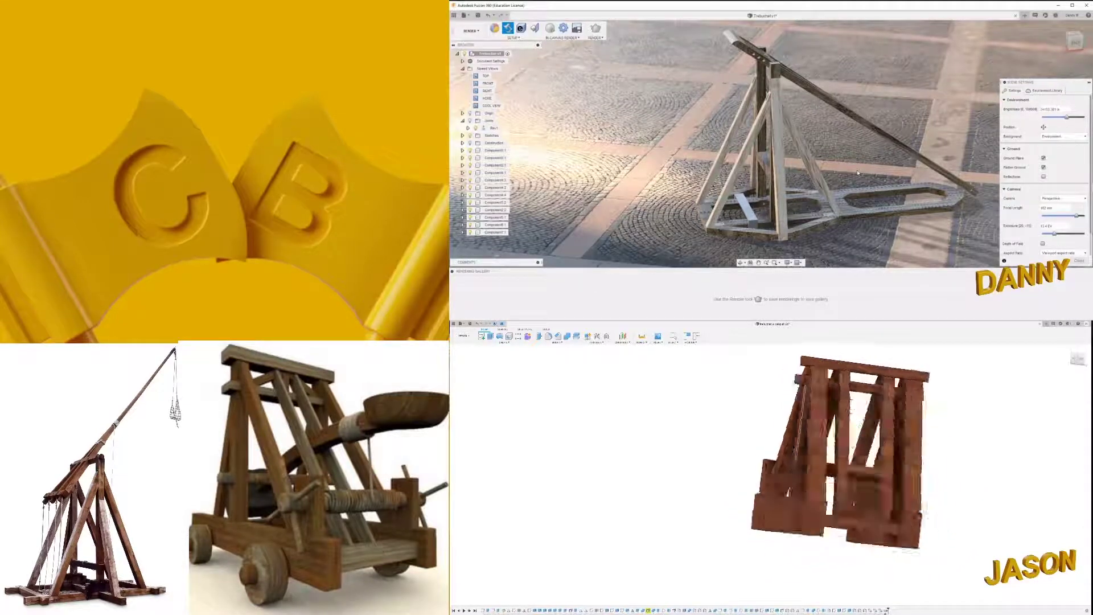